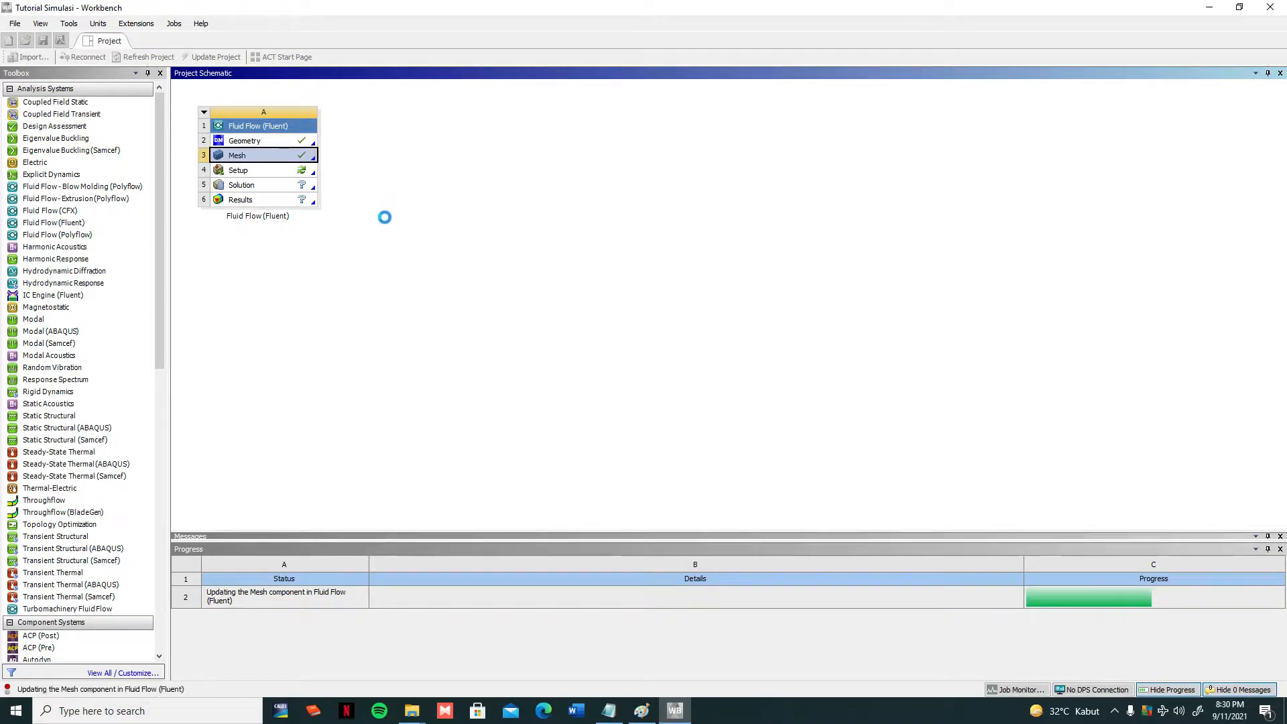
- Open the Setup cell of the Fluid Flow (Fluent) system for editing to bring up the Fluent Launcher
{"action": "left_click", "coordinate": [344, 146]}
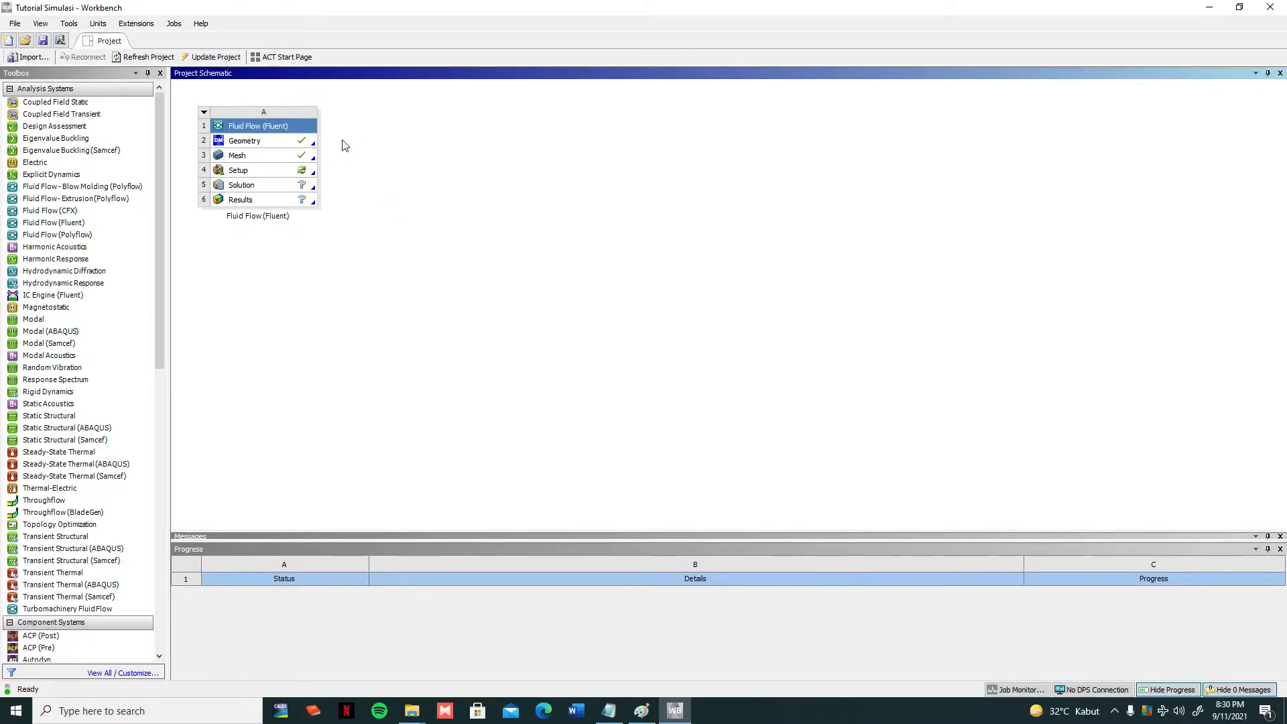
{"action": "left_click", "coordinate": [300, 173]}
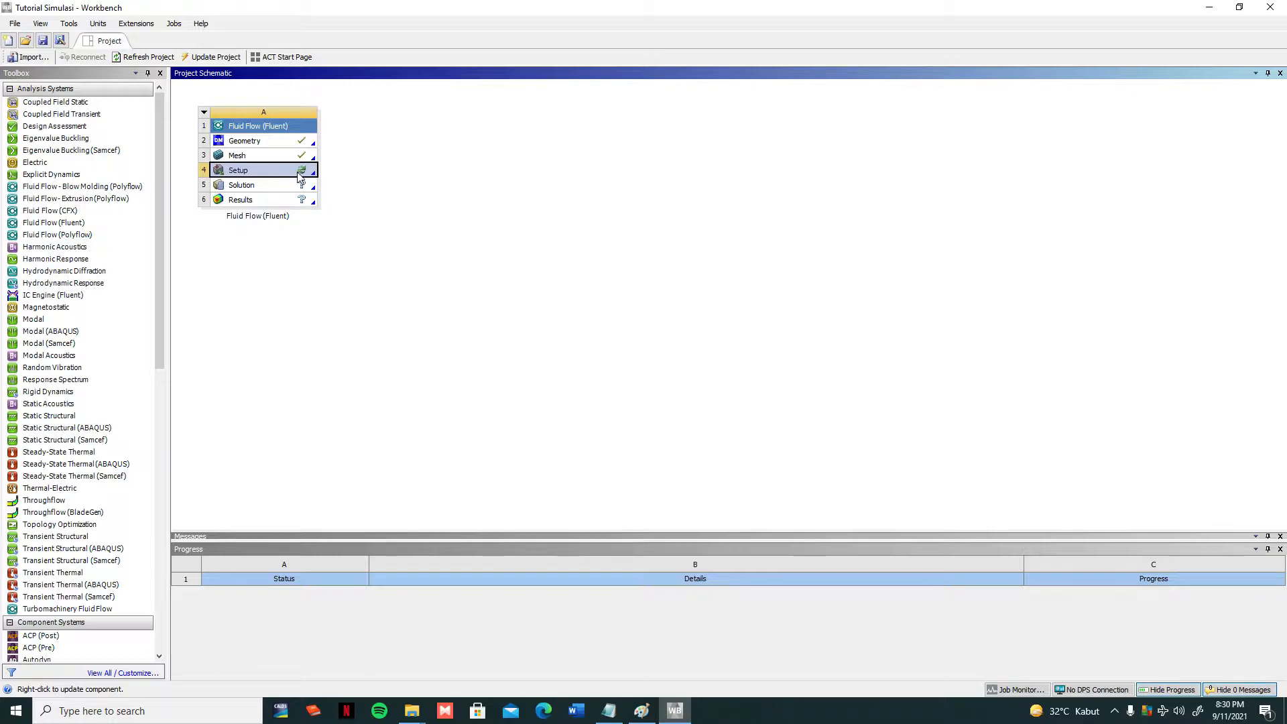
{"action": "right_click", "coordinate": [300, 176]}
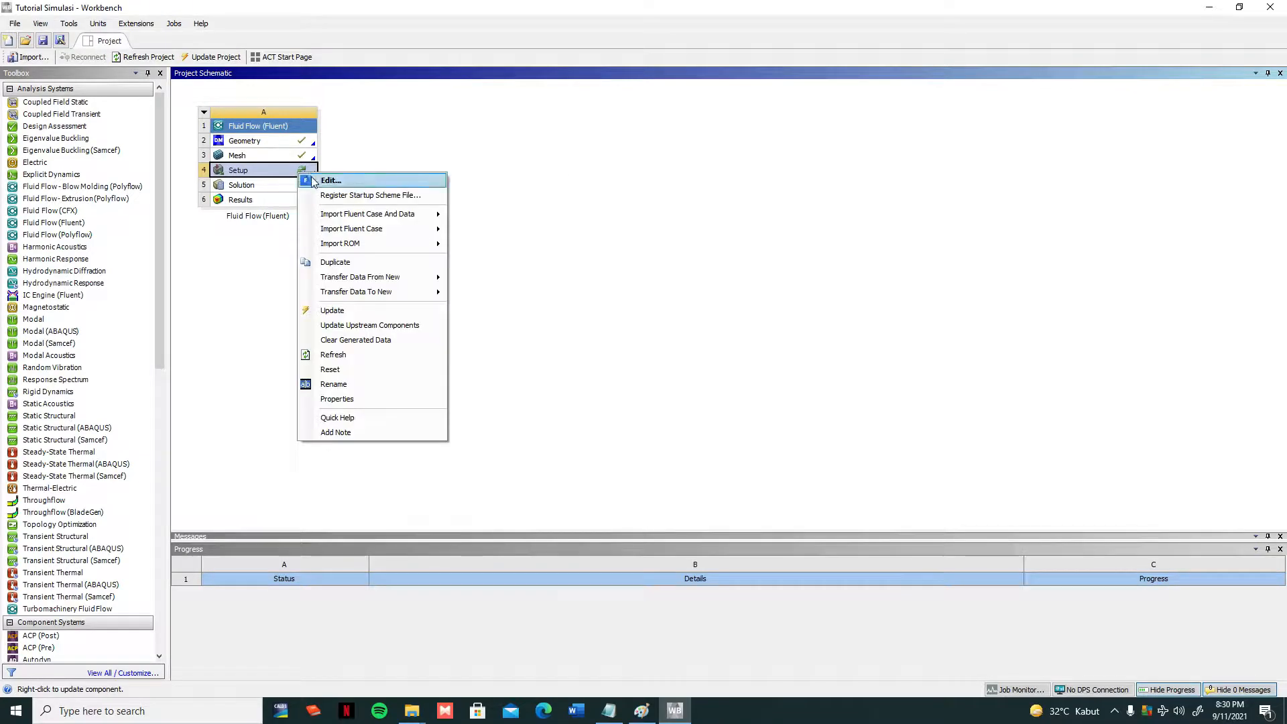
{"action": "left_click", "coordinate": [315, 179]}
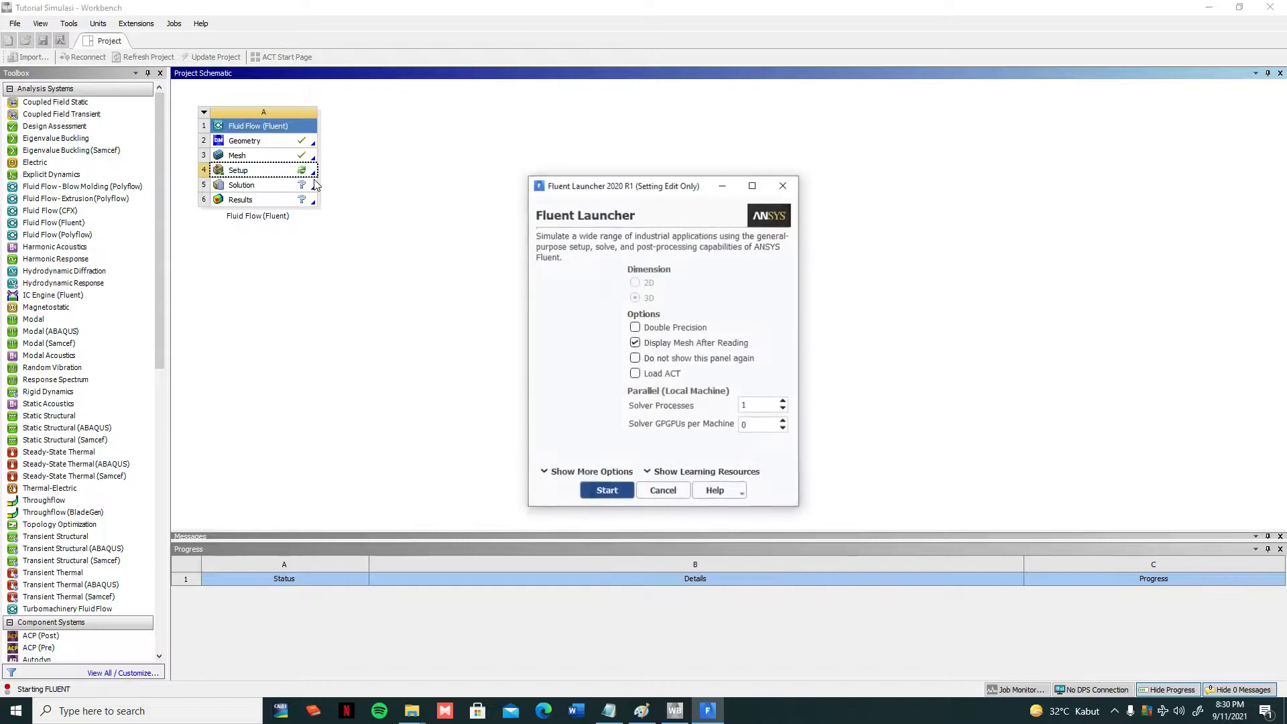
{"action": "left_click_drag", "start_coordinate": [656, 198], "coordinate": [642, 147]}
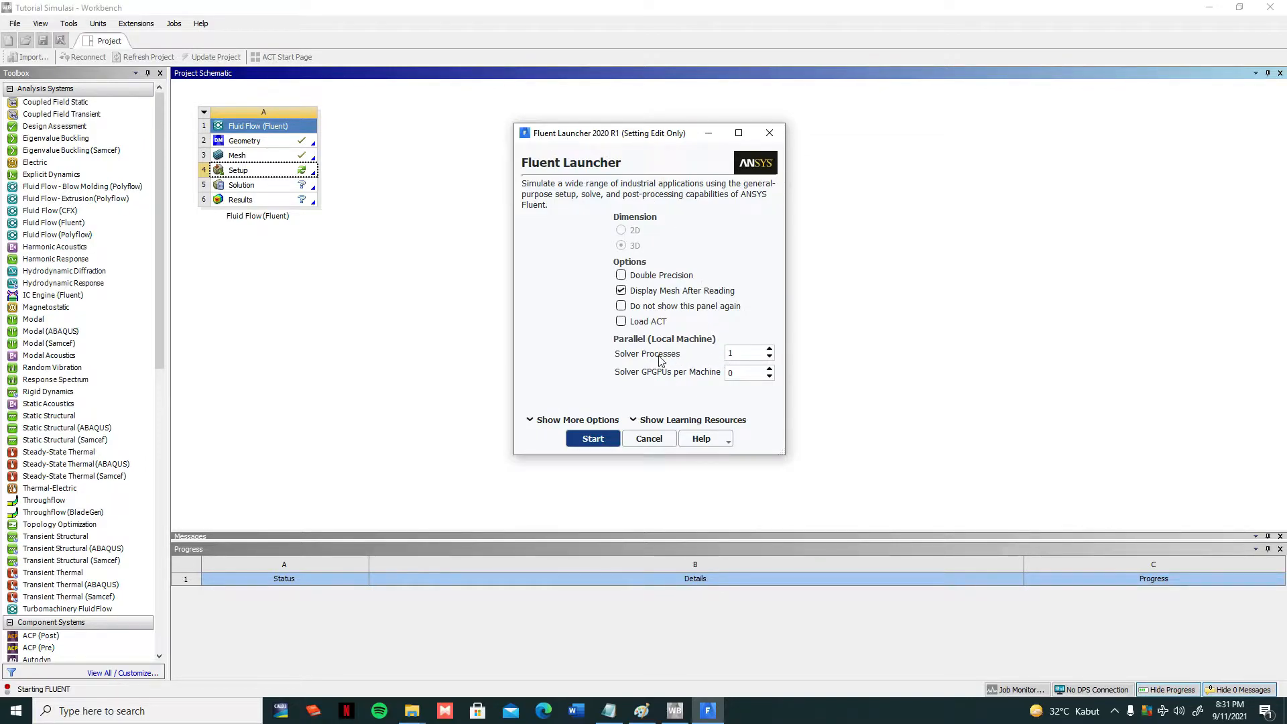
- Set the launcher's solver processes to 14 and the solver GPGPUs per machine to 1
{"action": "double_click", "coordinate": [751, 357]}
{"action": "double_click", "coordinate": [746, 360]}
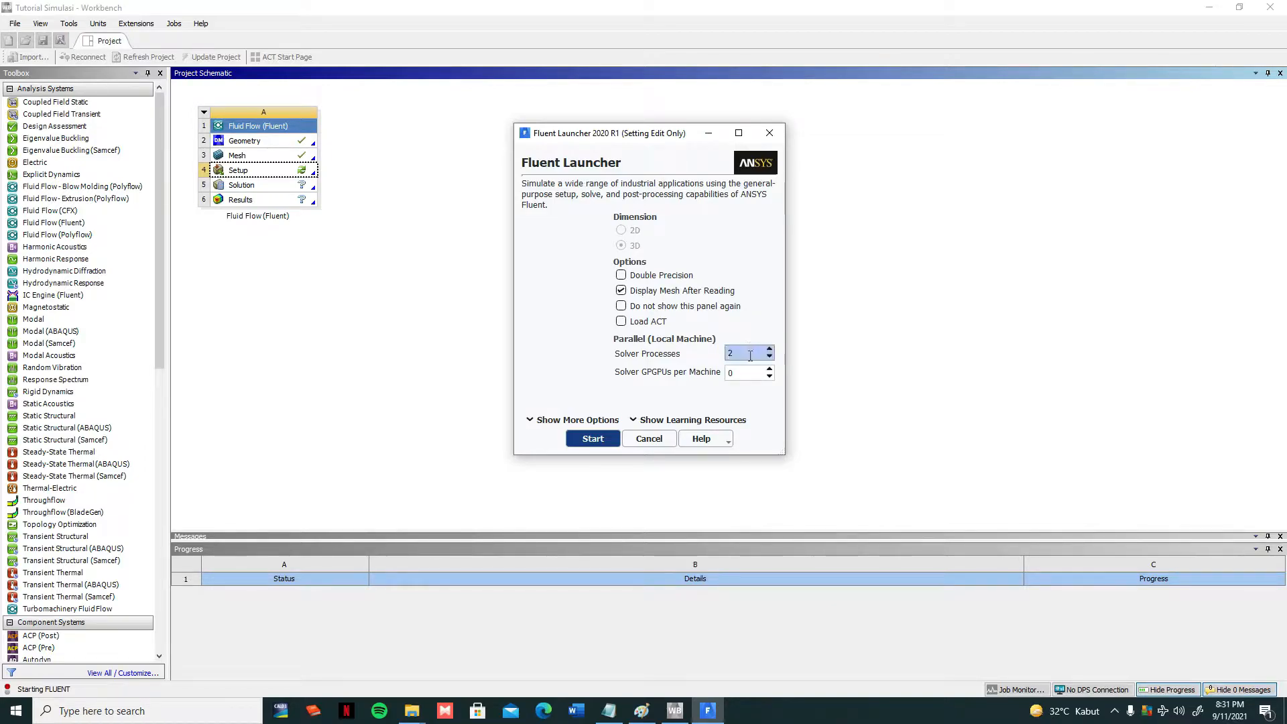
{"action": "left_click_drag", "start_coordinate": [744, 356], "coordinate": [723, 357]}
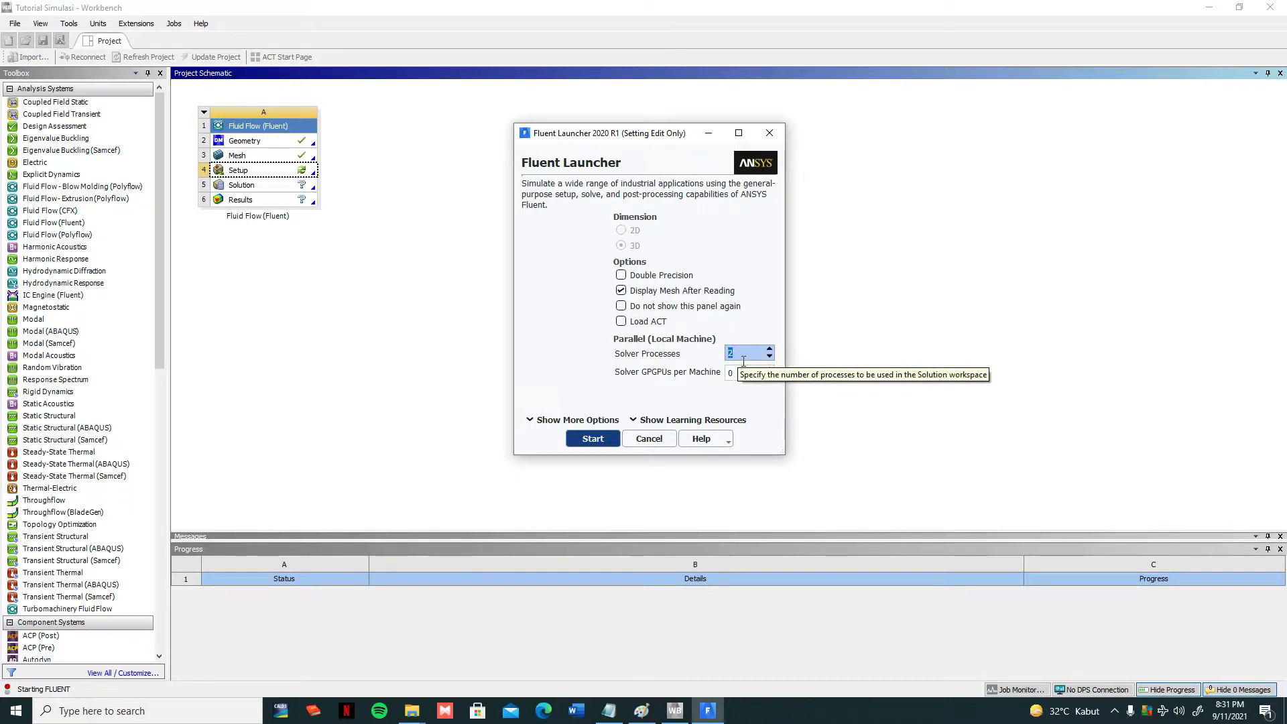
{"action": "left_click", "coordinate": [744, 362]}
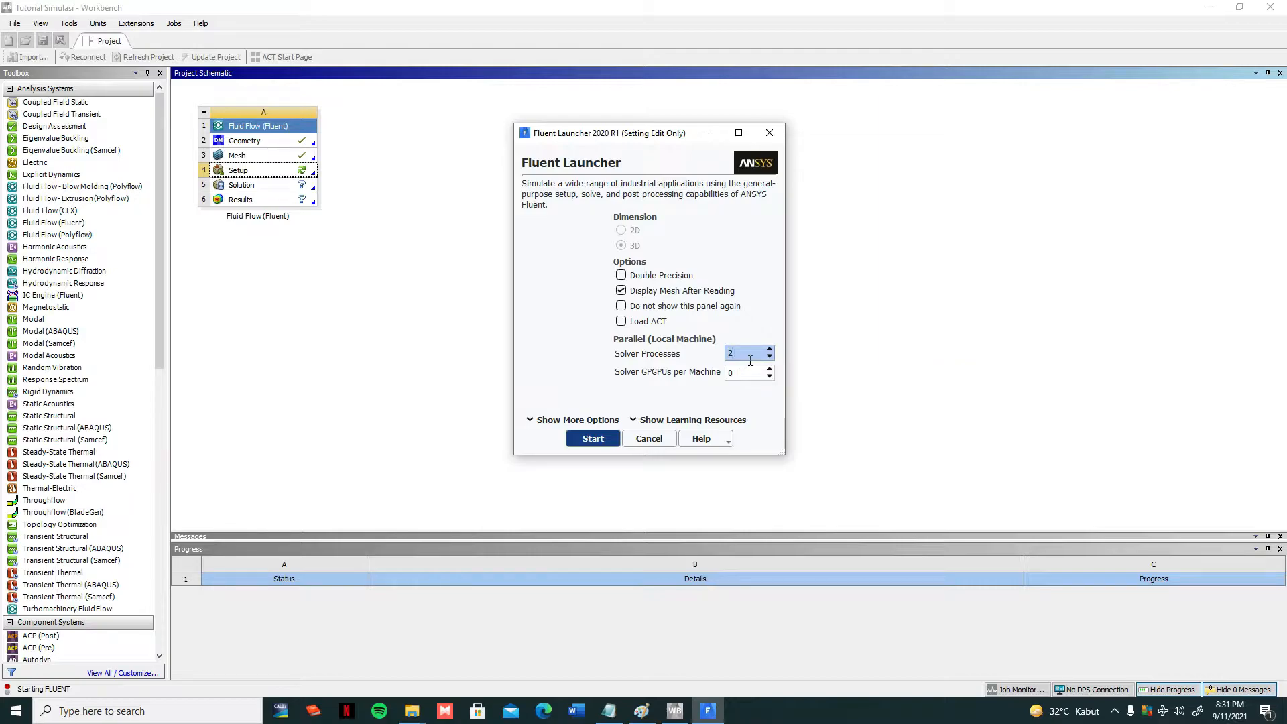
{"action": "double_click", "coordinate": [744, 362]}
{"action": "double_click", "coordinate": [744, 355]}
{"action": "type", "text": "14"}
{"action": "left_click", "coordinate": [733, 377]}
{"action": "double_click", "coordinate": [731, 375]}
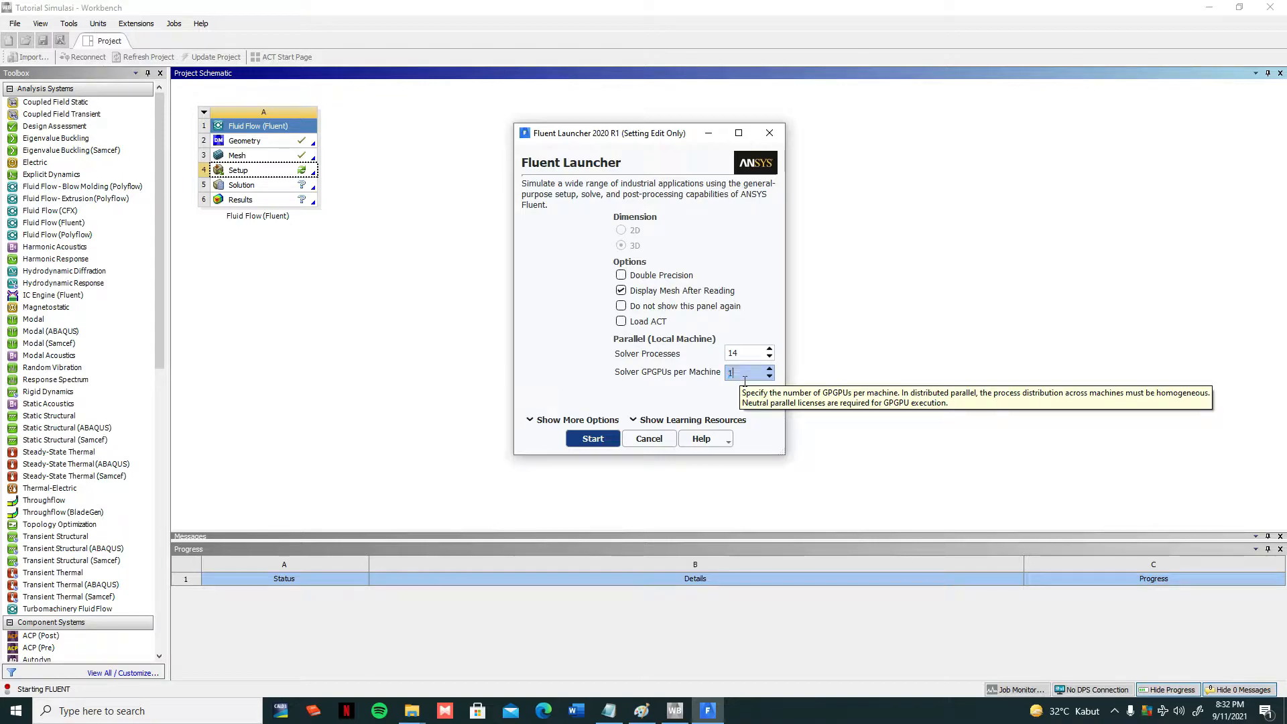
- Enable Double Precision in the launcher options and start Fluent
{"action": "left_click", "coordinate": [622, 276]}
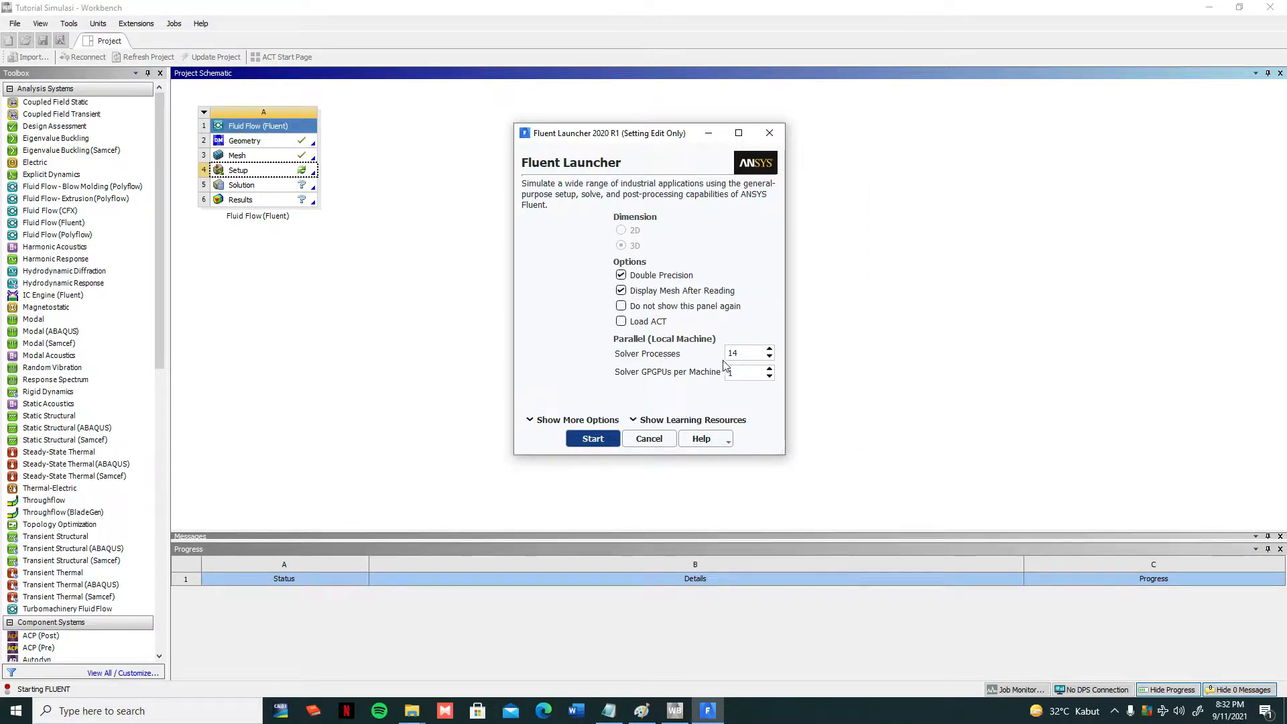
{"action": "double_click", "coordinate": [746, 356]}
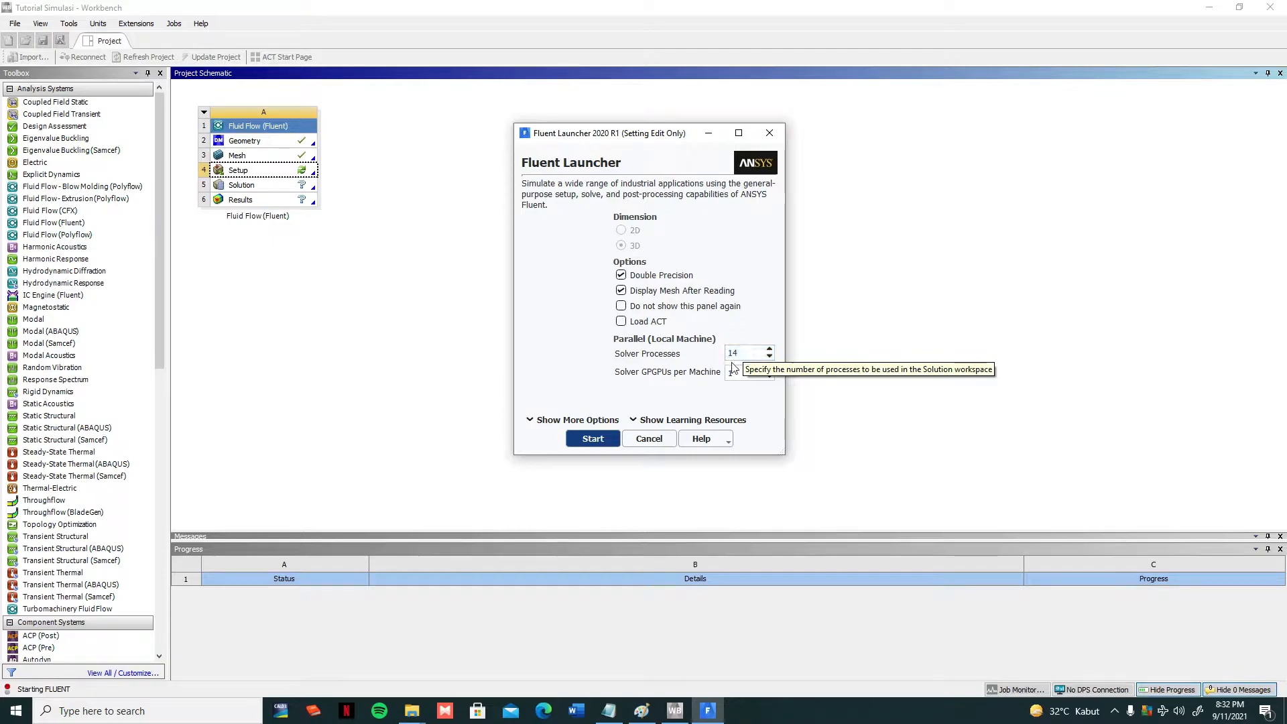
{"action": "left_click", "coordinate": [608, 443]}
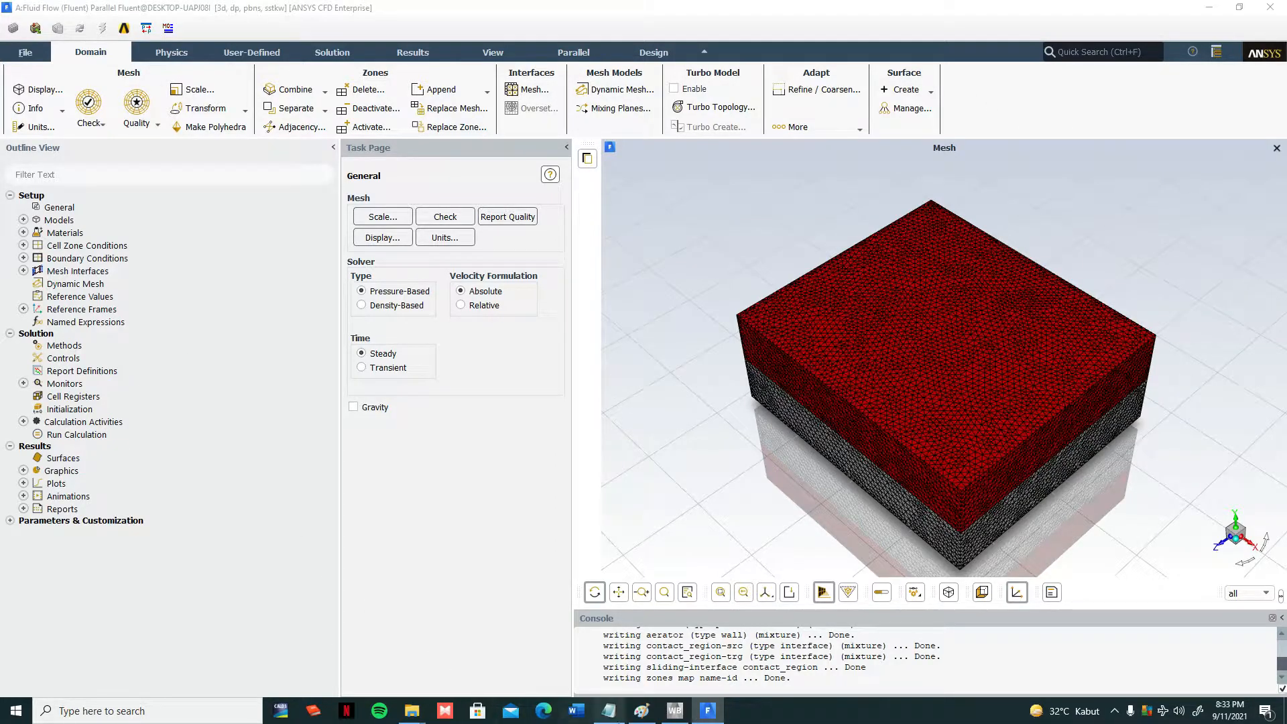
{"action": "left_click", "coordinate": [674, 712]}
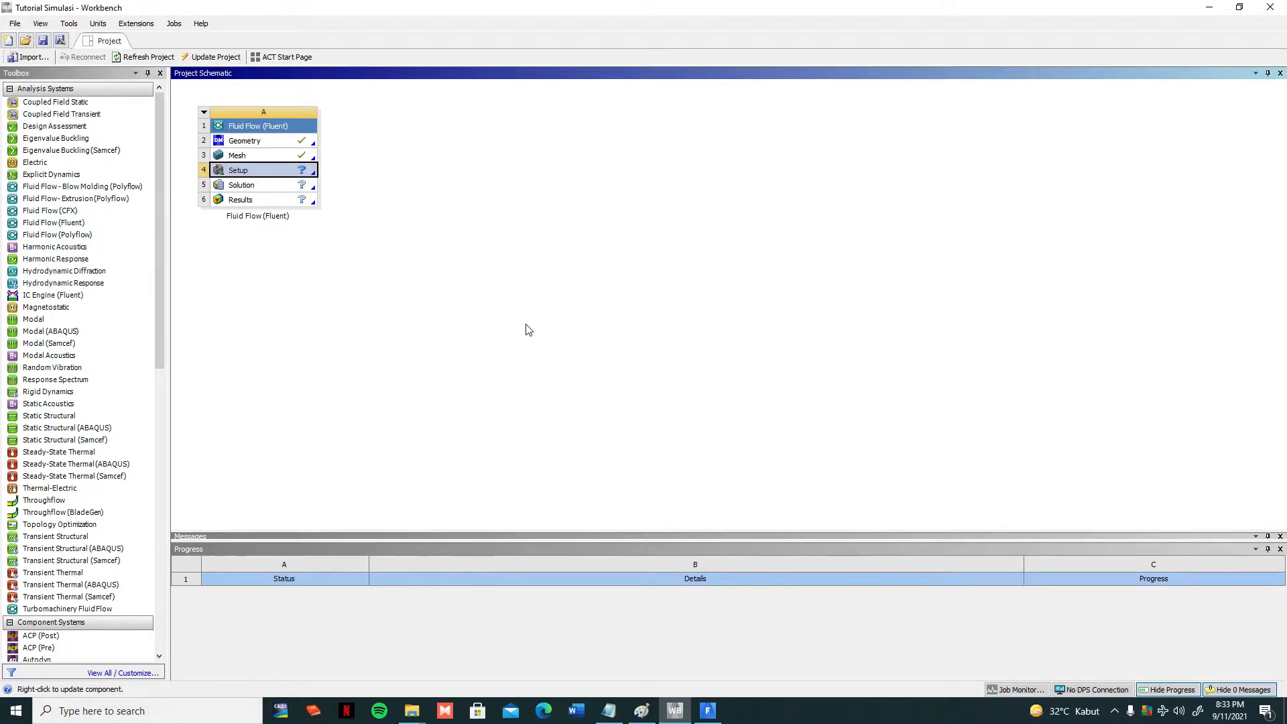
{"action": "left_click", "coordinate": [683, 716]}
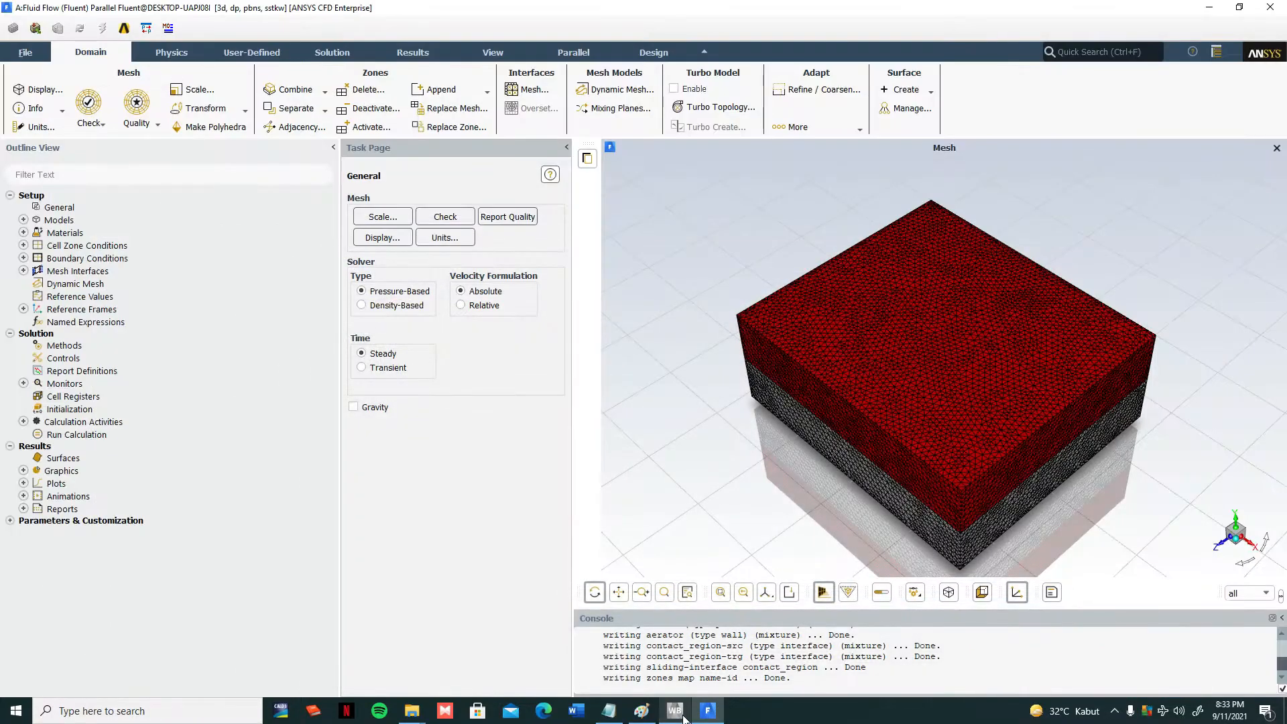
- Set the solver time to Transient and enable gravity with a Y acceleration of -9.81 m/s2
{"action": "mouse_move", "coordinate": [711, 717]}
{"action": "left_click", "coordinate": [61, 211]}
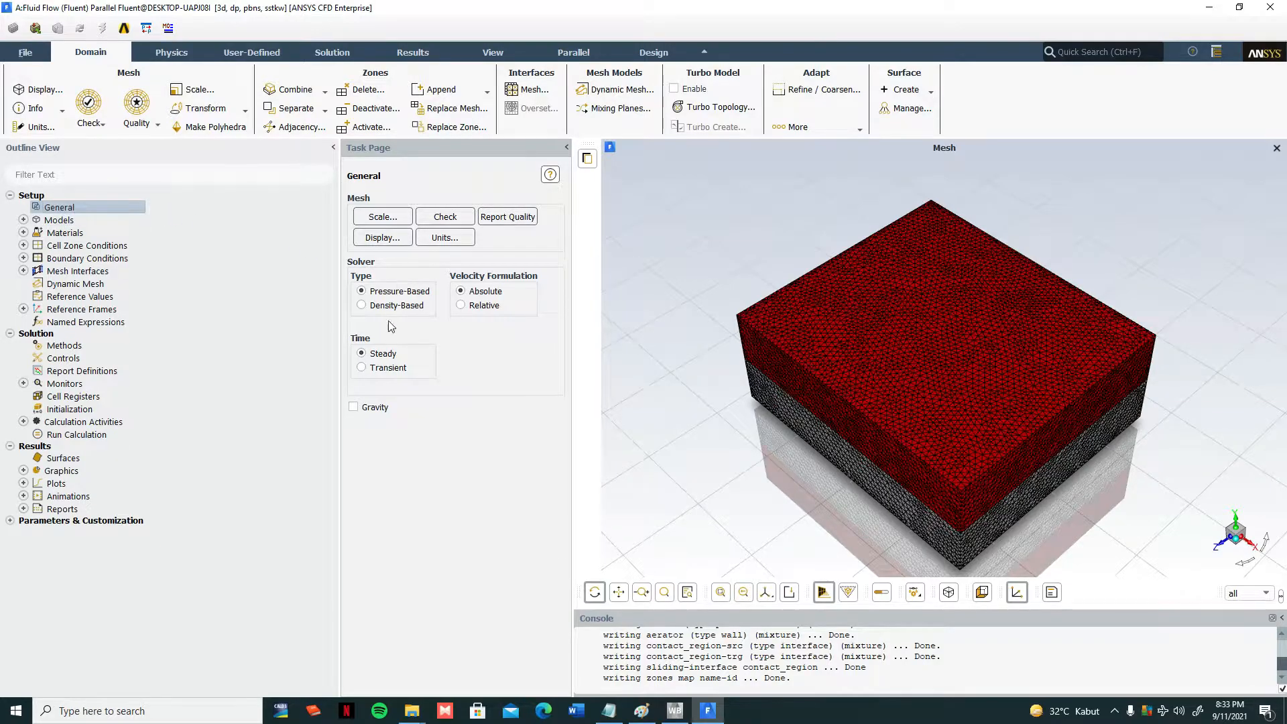
{"action": "left_click", "coordinate": [375, 370]}
{"action": "left_click", "coordinate": [354, 407]}
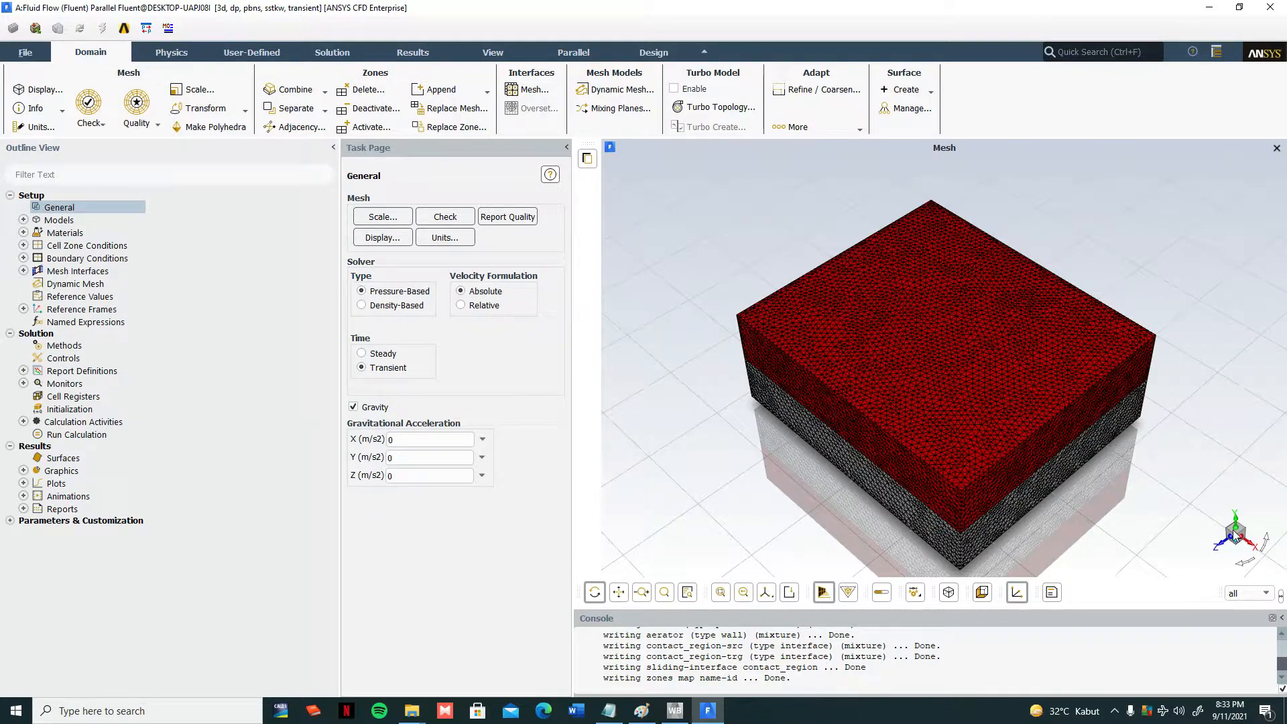
{"action": "double_click", "coordinate": [469, 461]}
{"action": "type", "text": "-9.81"}
{"action": "left_click", "coordinate": [398, 436]}
- Apply the Volume of Fluid multiphase model with Implicit Body Force enabled
{"action": "left_click", "coordinate": [23, 221]}
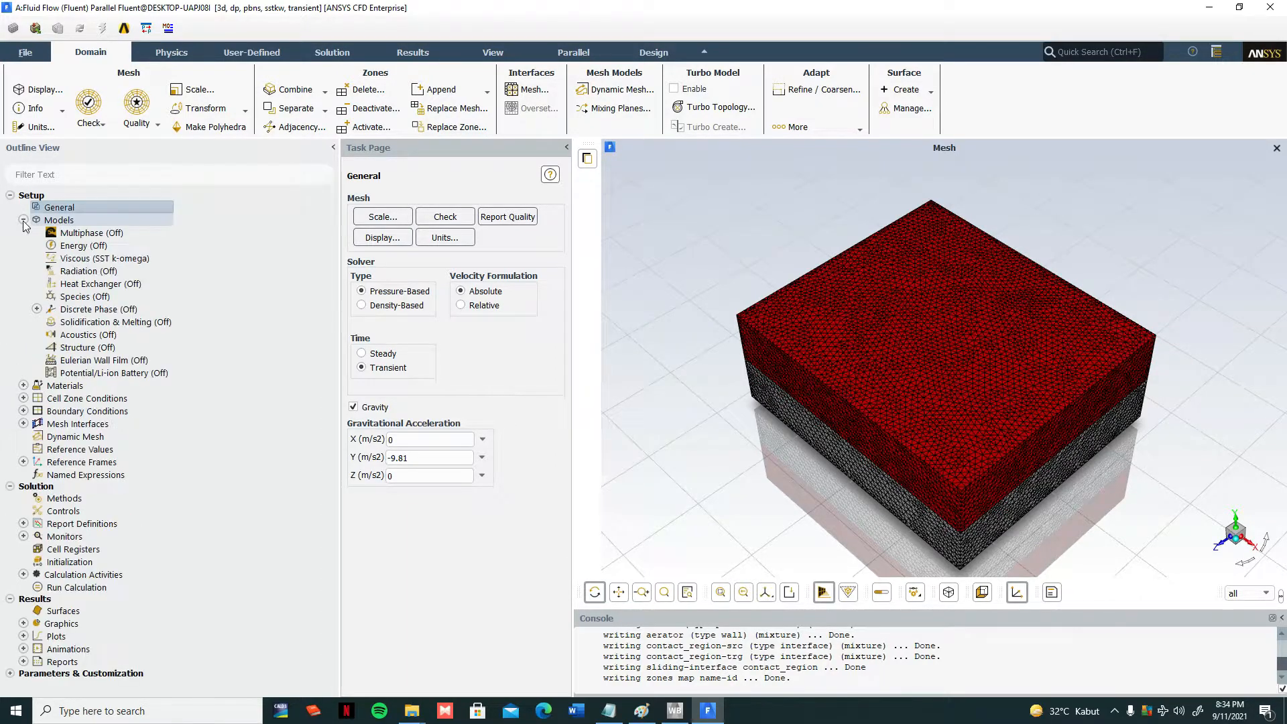
{"action": "left_click", "coordinate": [93, 236]}
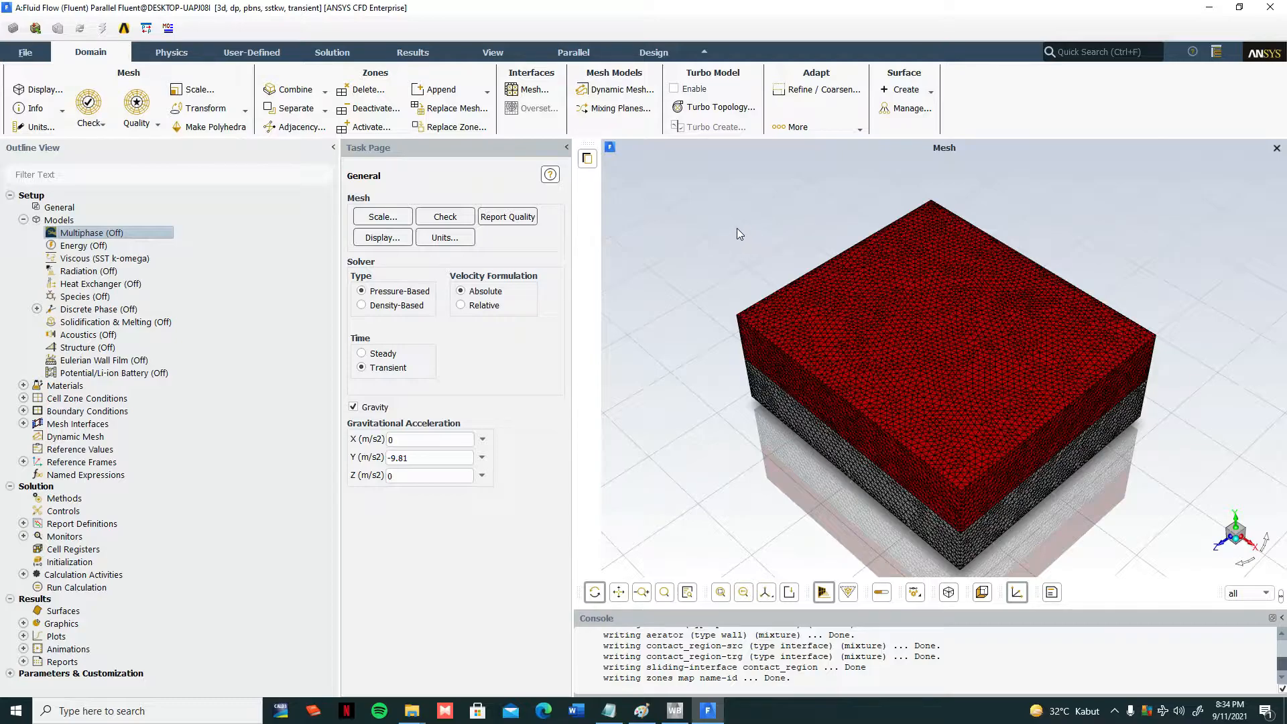
{"action": "double_click", "coordinate": [89, 234]}
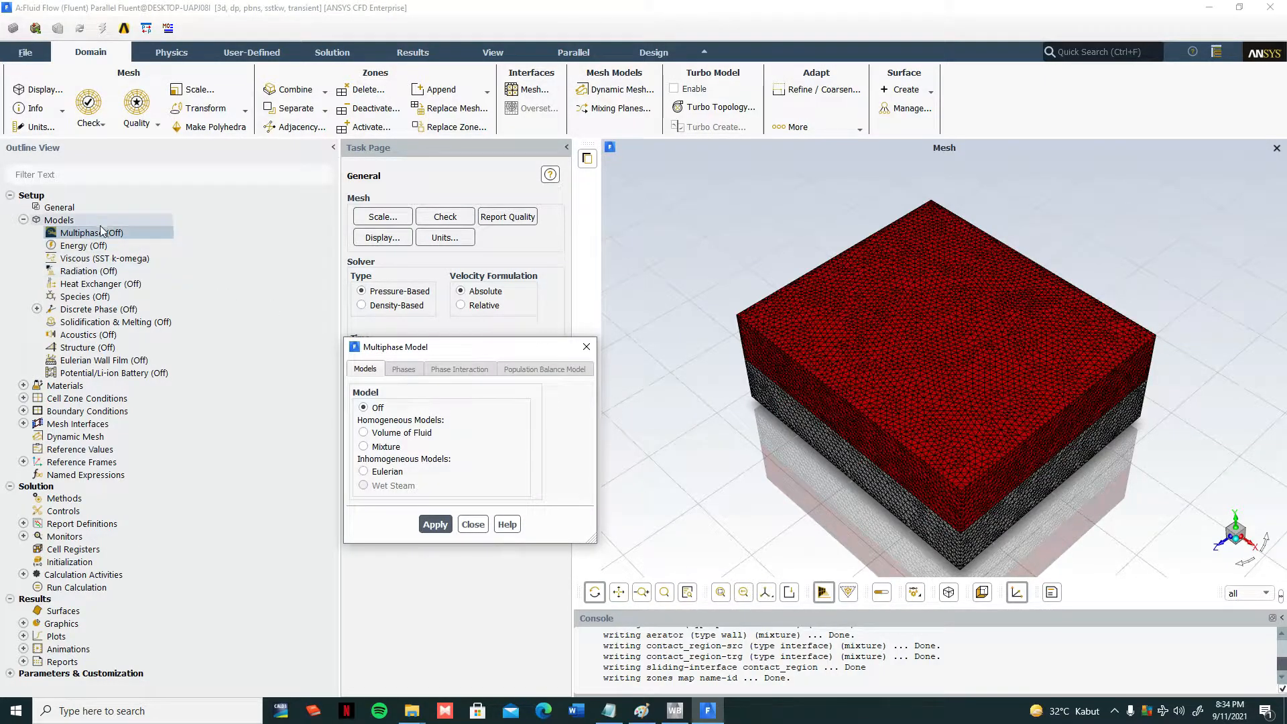
{"action": "left_click_drag", "start_coordinate": [478, 347], "coordinate": [526, 221]}
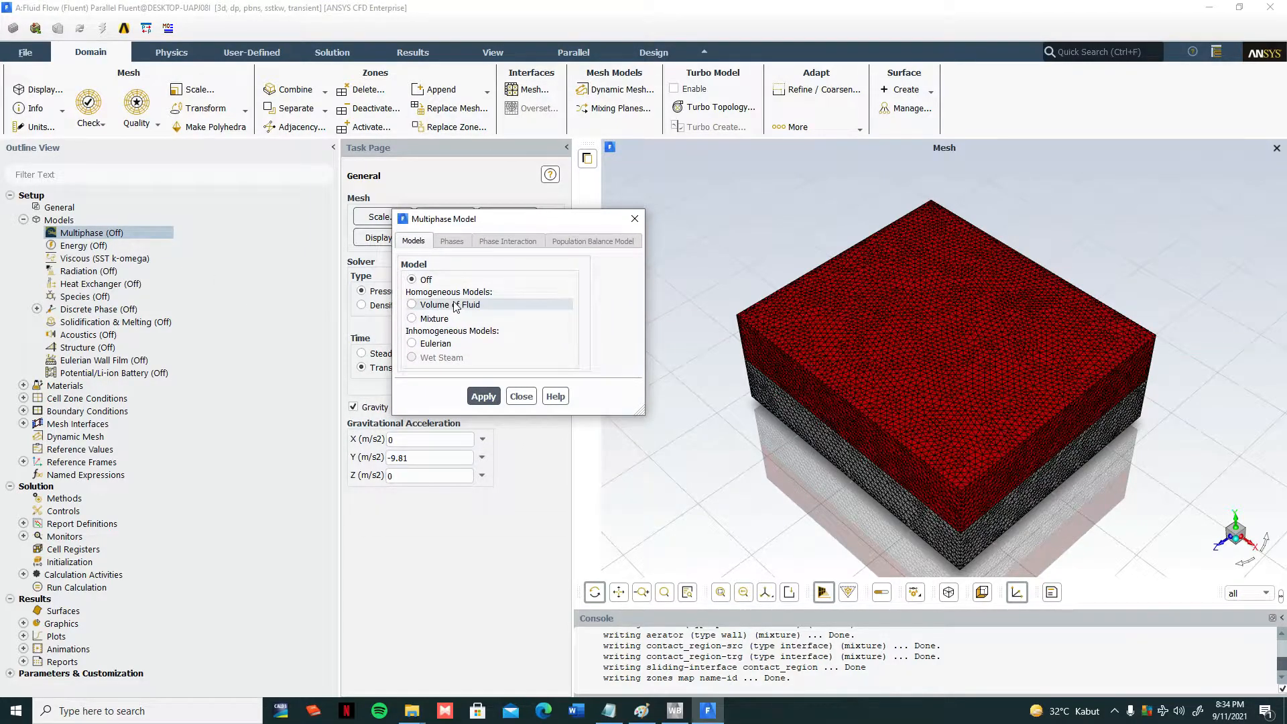
{"action": "left_click", "coordinate": [454, 306]}
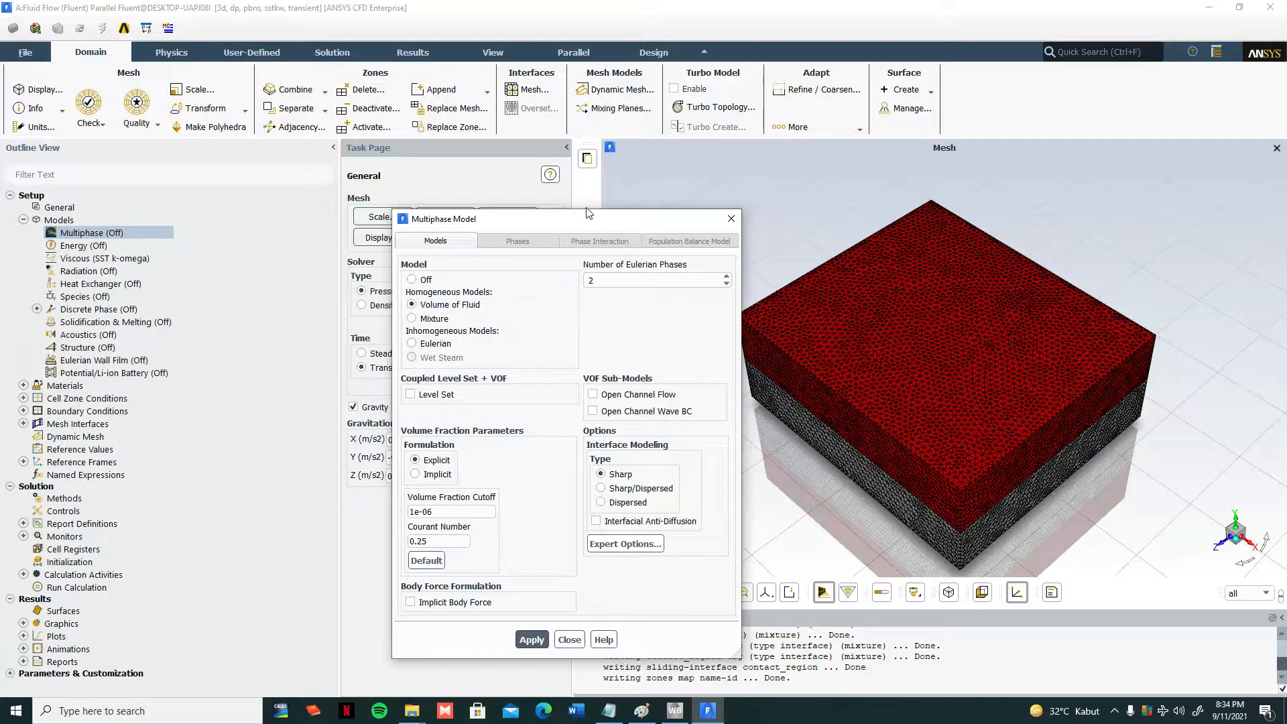
{"action": "left_click_drag", "start_coordinate": [583, 221], "coordinate": [584, 131]}
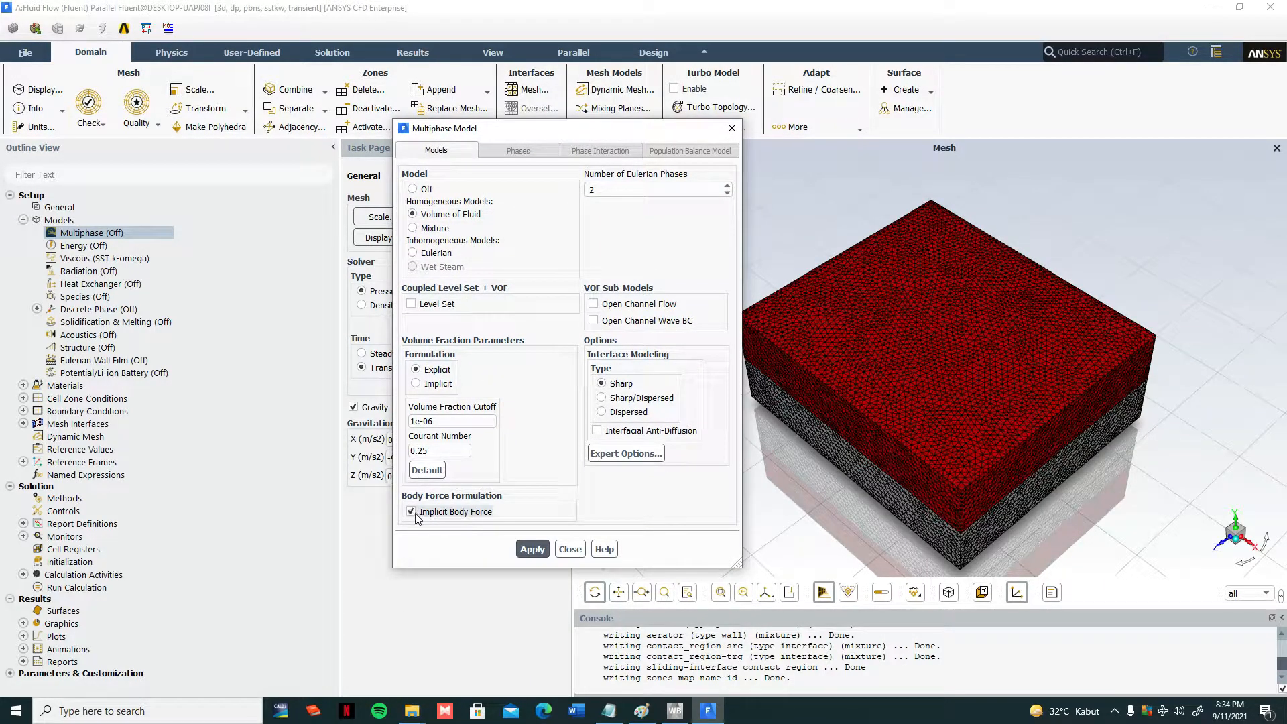
{"action": "left_click", "coordinate": [531, 550]}
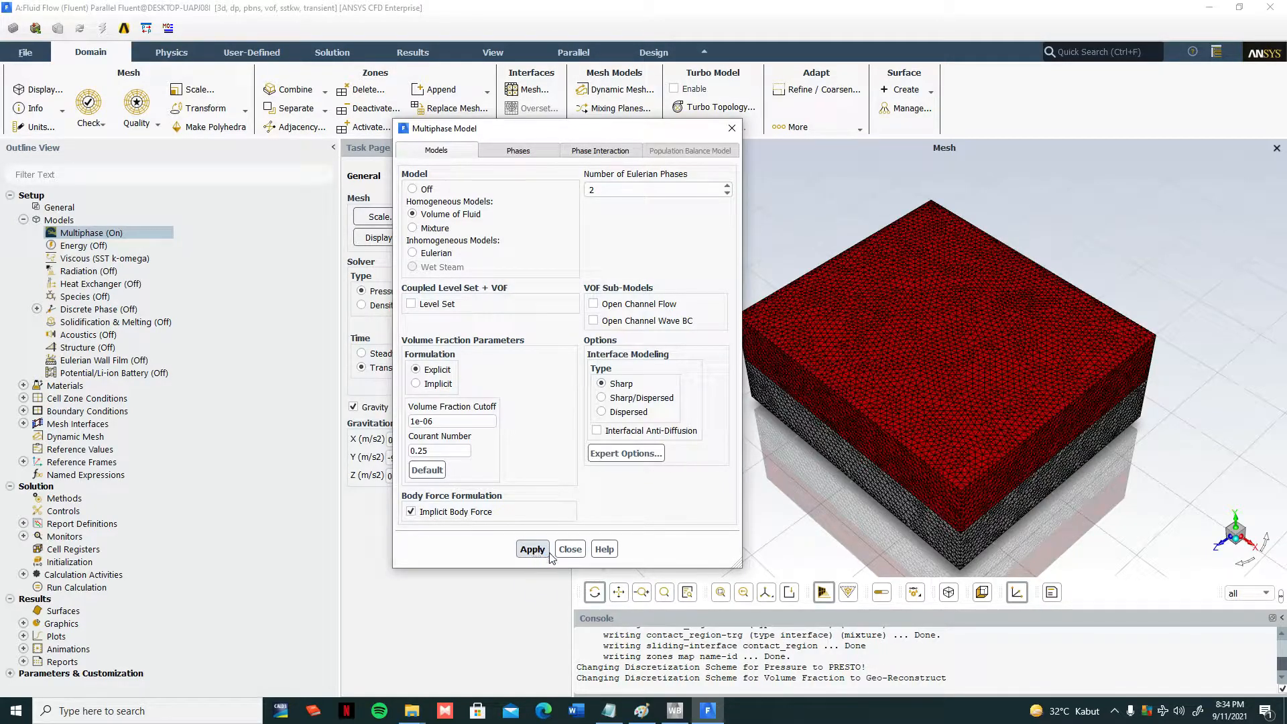
{"action": "left_click", "coordinate": [570, 550]}
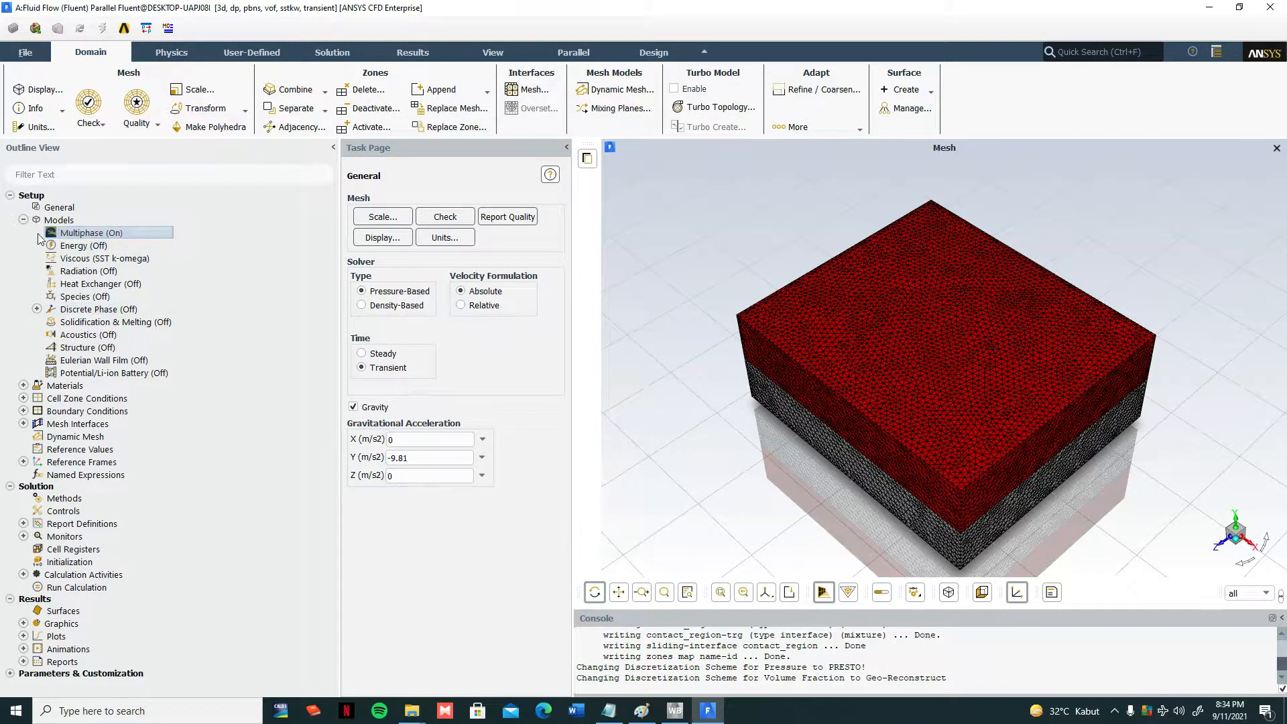
{"action": "left_click", "coordinate": [23, 386]}
{"action": "left_click", "coordinate": [36, 399]}
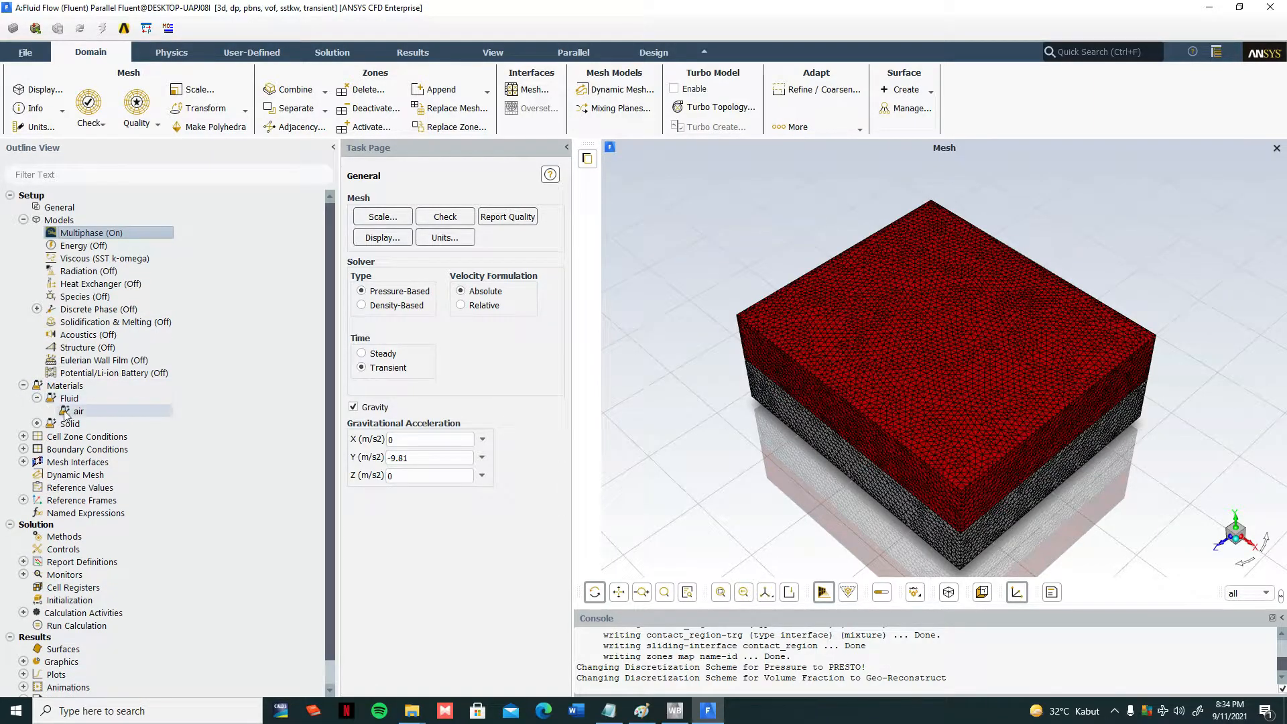
{"action": "left_click", "coordinate": [77, 413]}
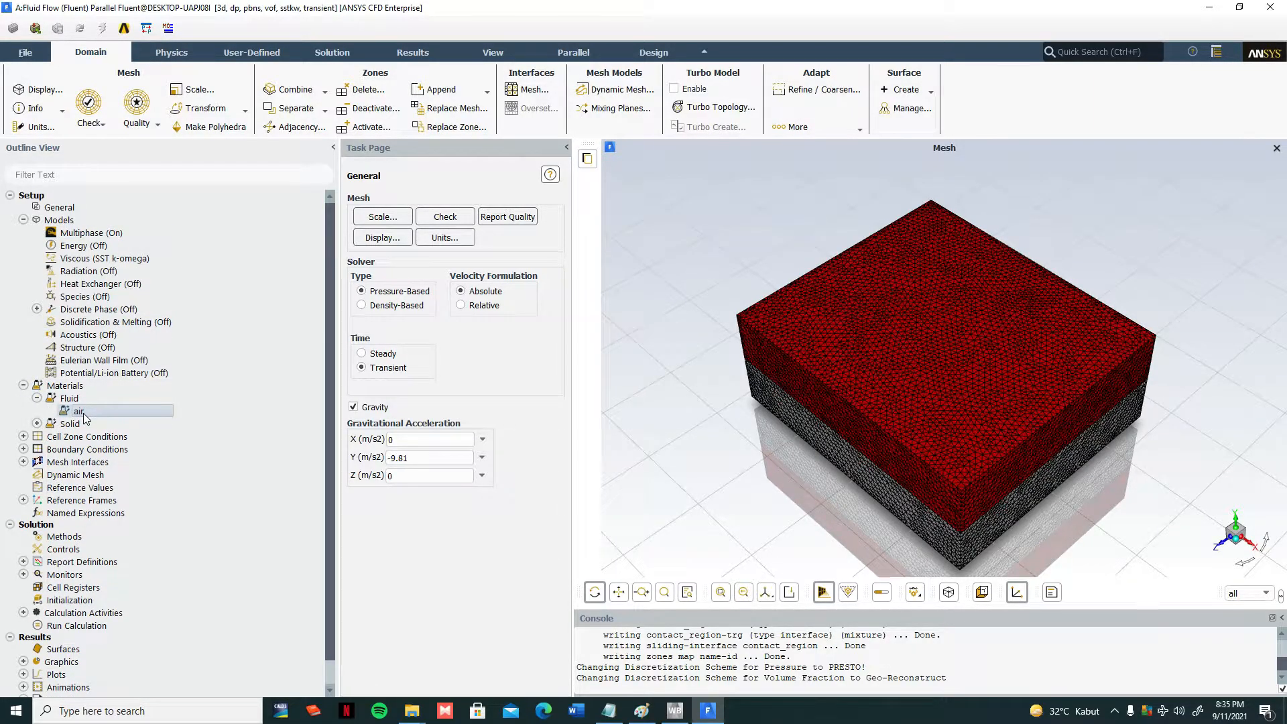
{"action": "double_click", "coordinate": [84, 415]}
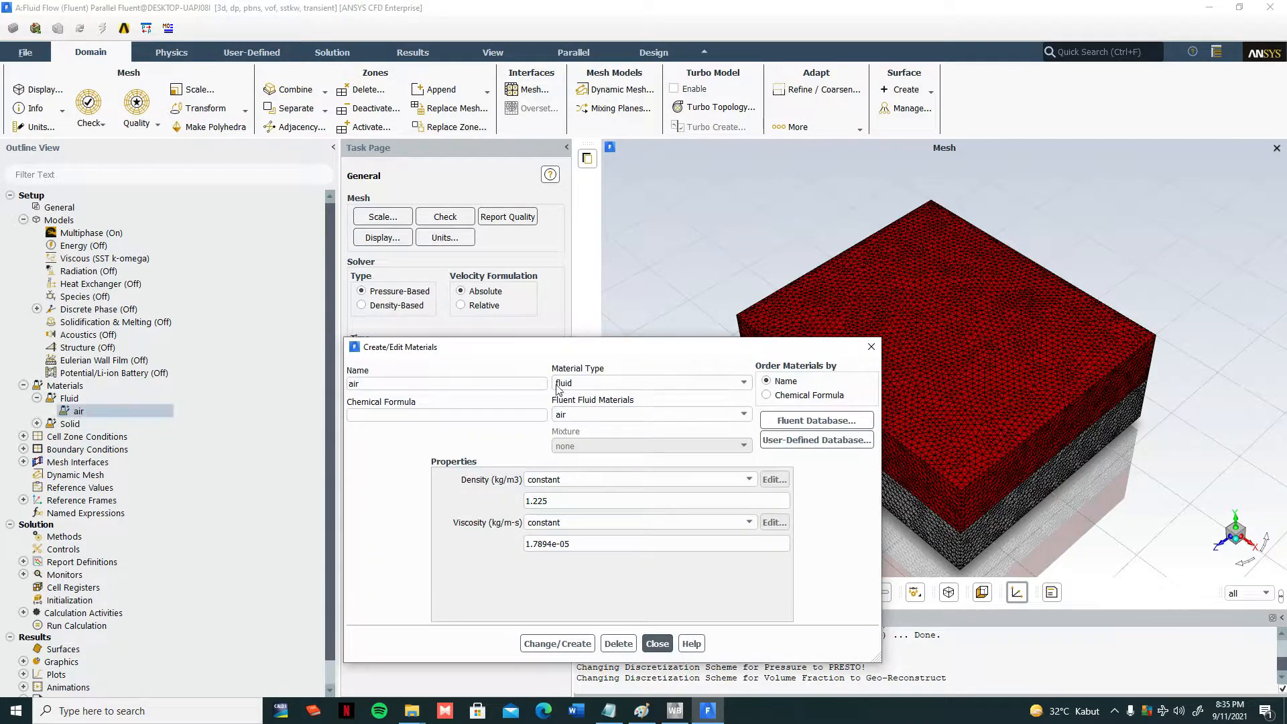
{"action": "left_click_drag", "start_coordinate": [573, 350], "coordinate": [614, 230]}
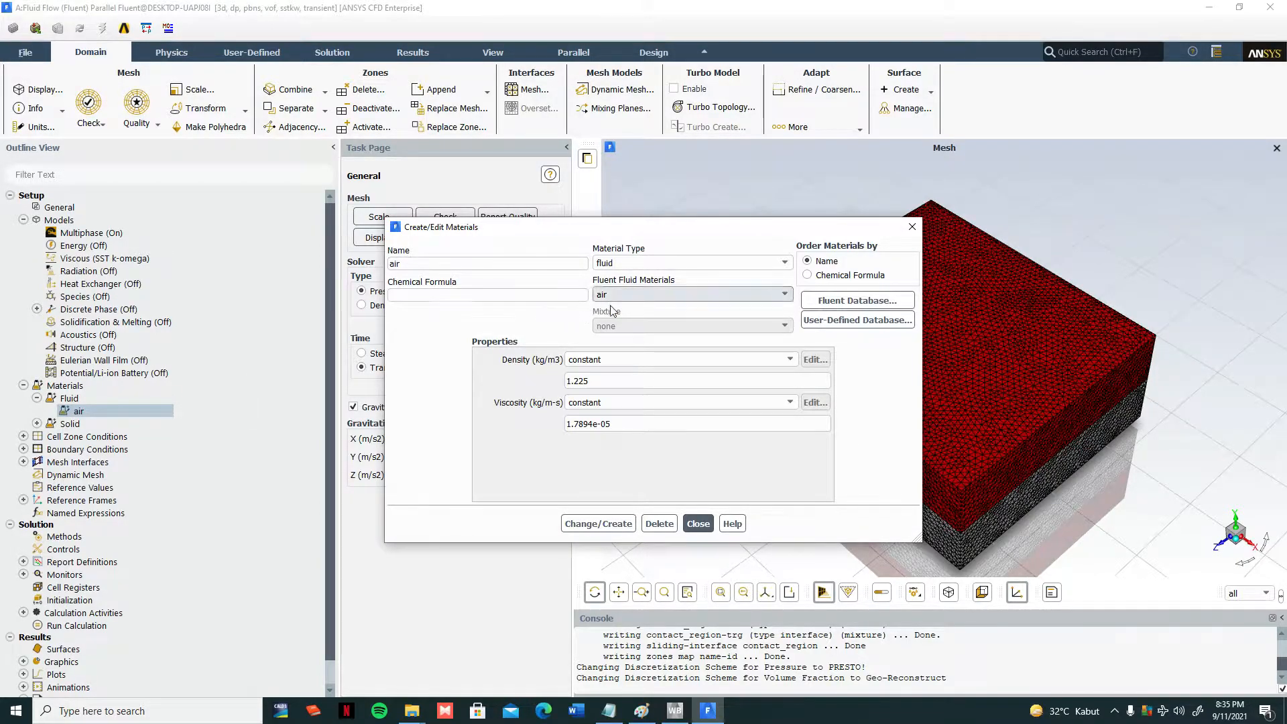
{"action": "left_click", "coordinate": [836, 302]}
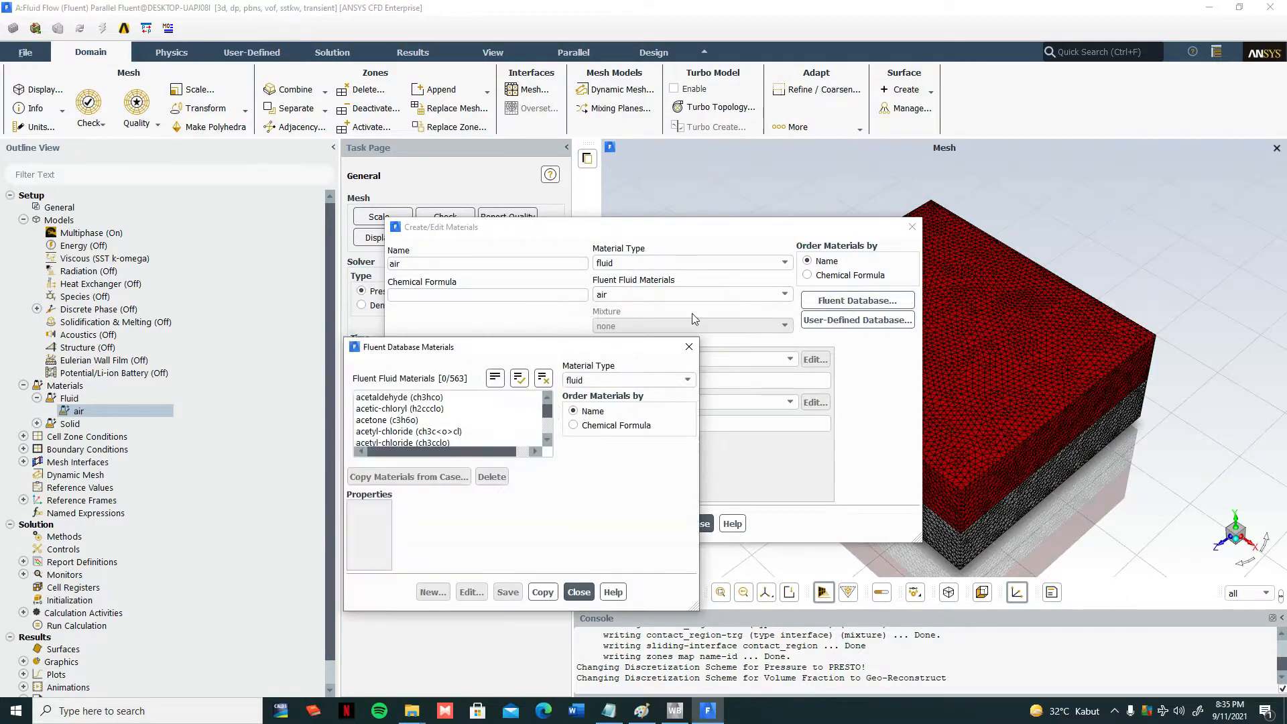
{"action": "left_click", "coordinate": [686, 350]}
{"action": "left_click", "coordinate": [912, 226]}
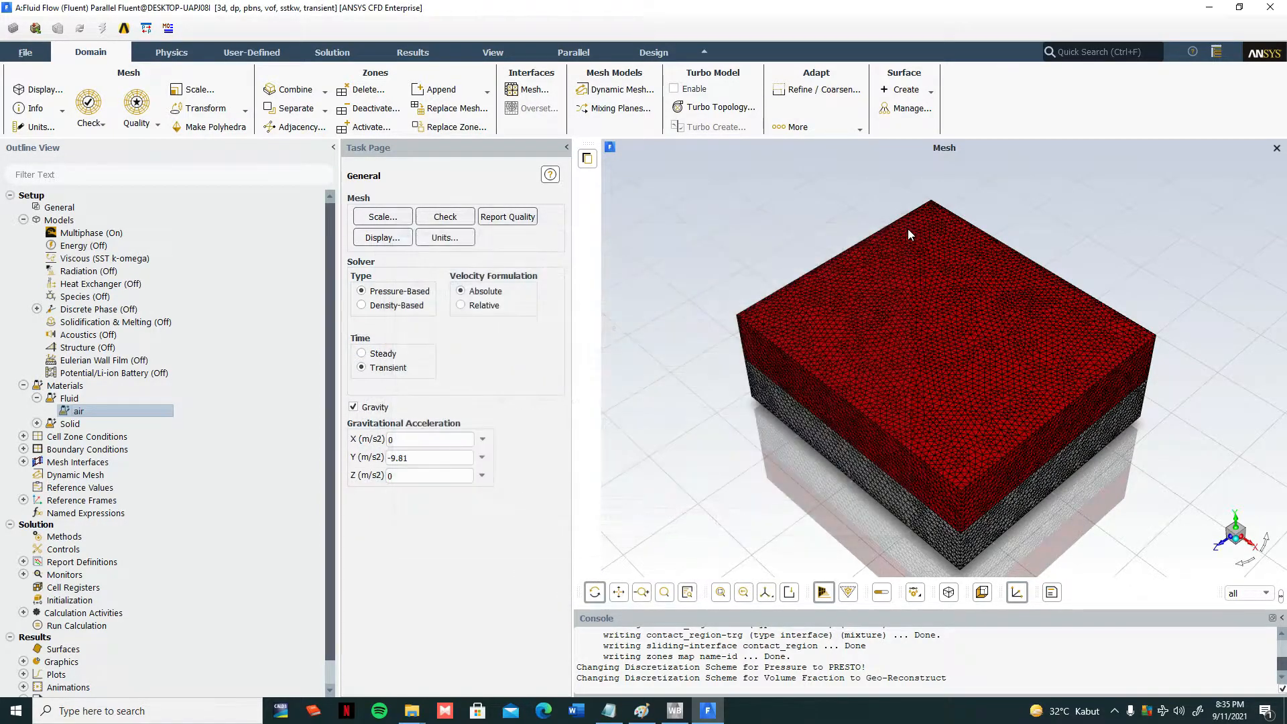
- Copy the fluid material water-liquid (h2o<l>) from the Fluent database into the case materials
{"action": "right_click", "coordinate": [85, 412]}
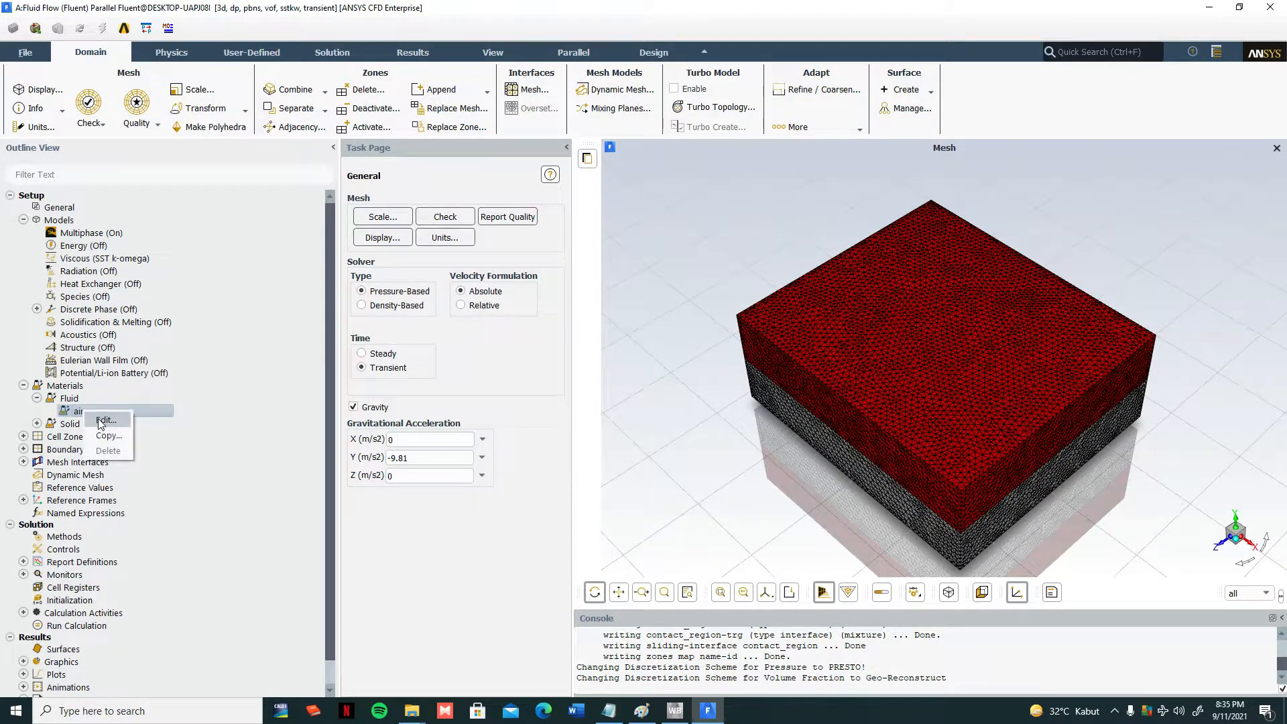
{"action": "left_click", "coordinate": [100, 420]}
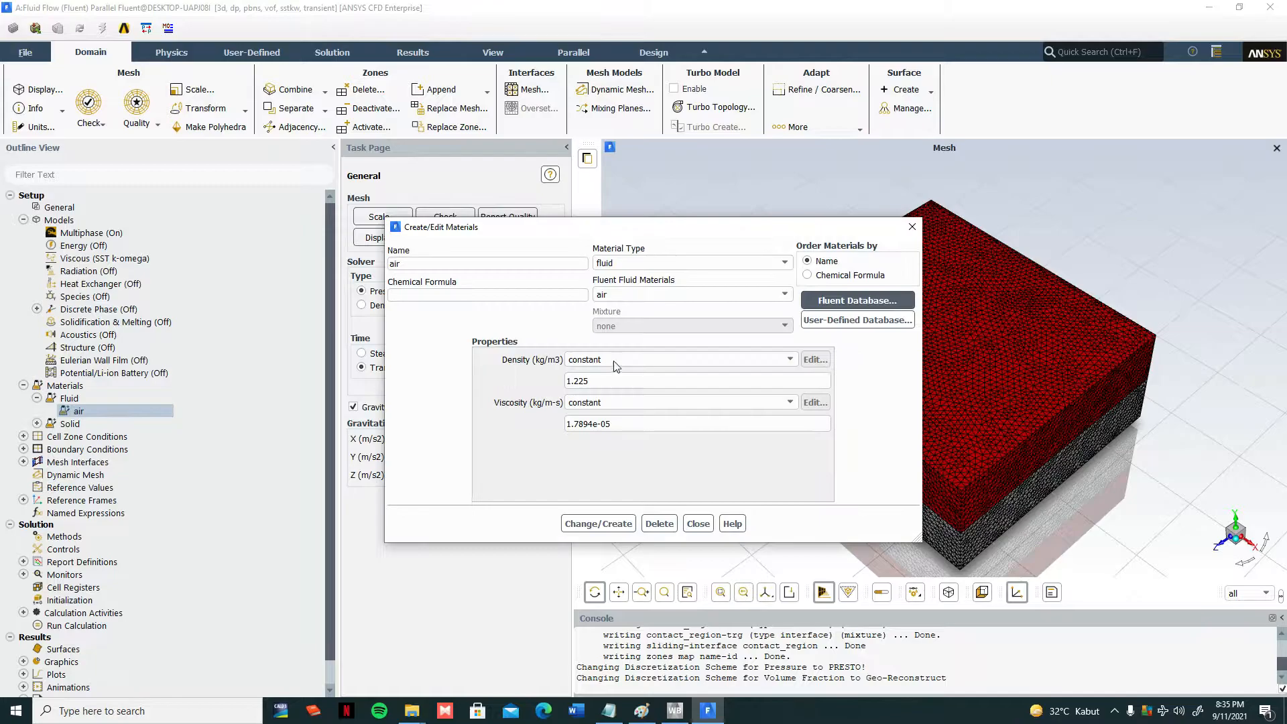
{"action": "left_click", "coordinate": [824, 305]}
{"action": "left_click_drag", "start_coordinate": [547, 410], "coordinate": [548, 440]}
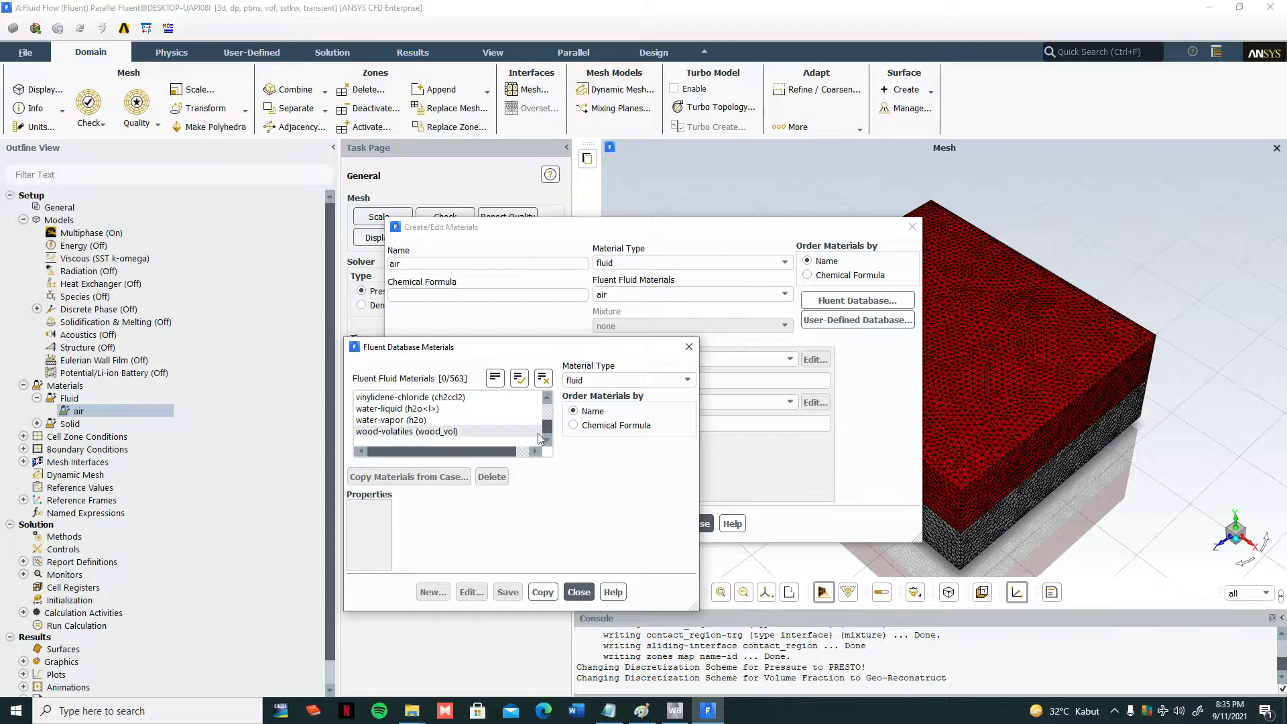
{"action": "left_click", "coordinate": [372, 410]}
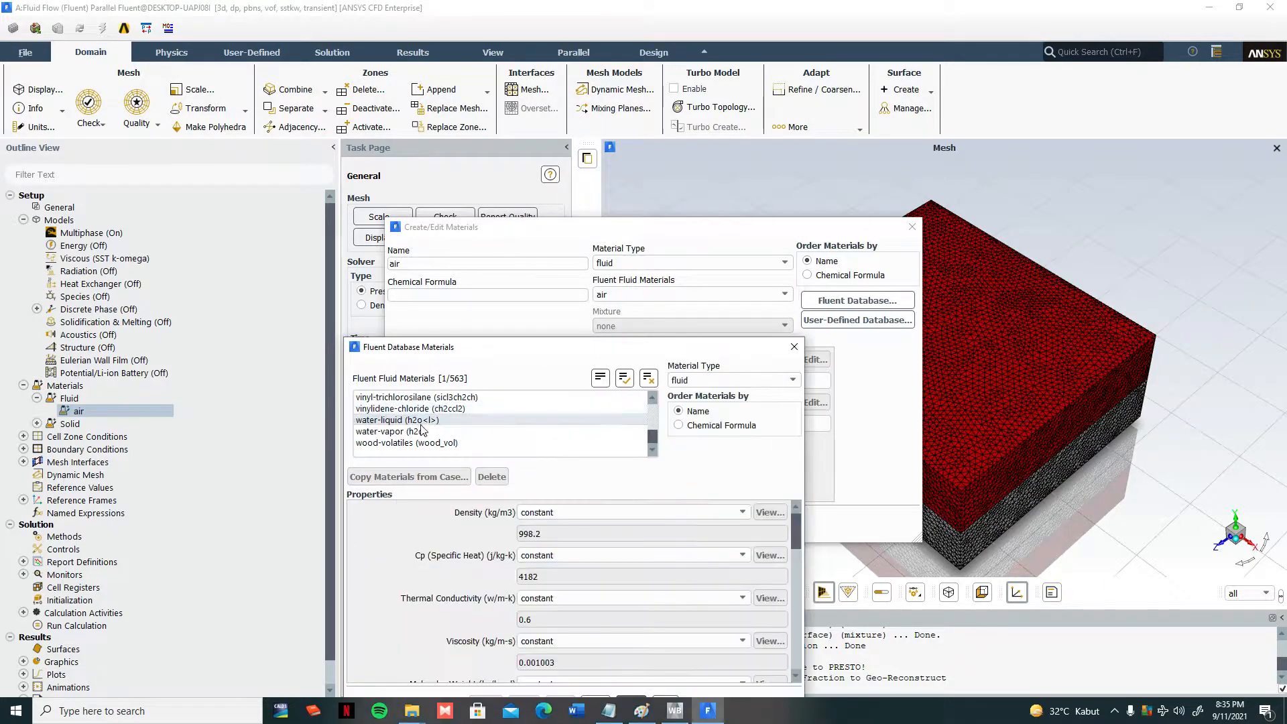
{"action": "left_click", "coordinate": [431, 432]}
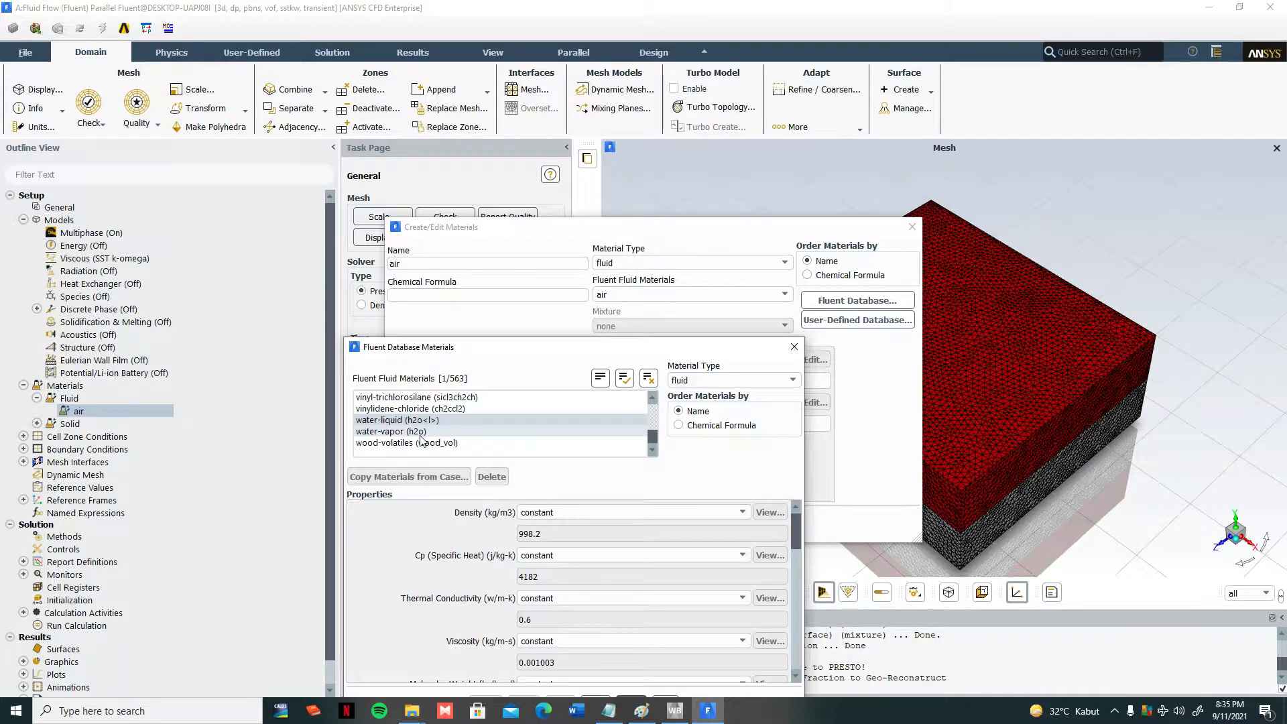
{"action": "left_click_drag", "start_coordinate": [693, 352], "coordinate": [699, 197]}
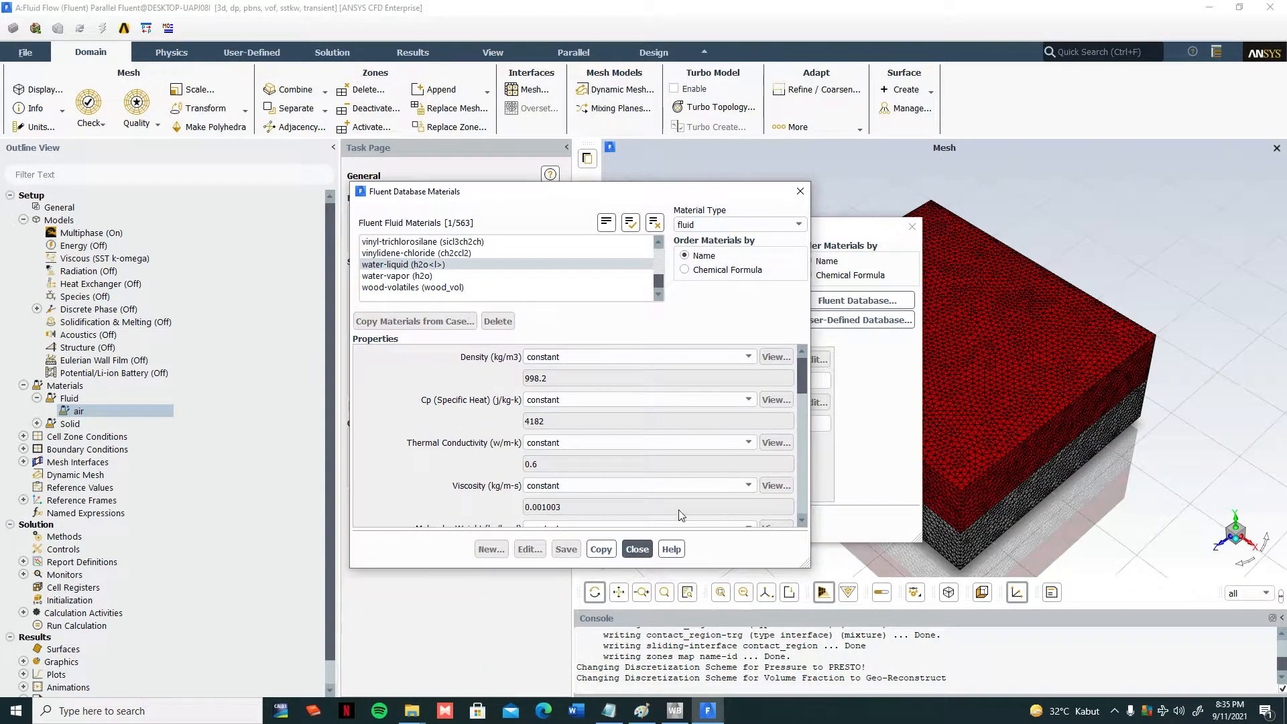
{"action": "left_click", "coordinate": [601, 550]}
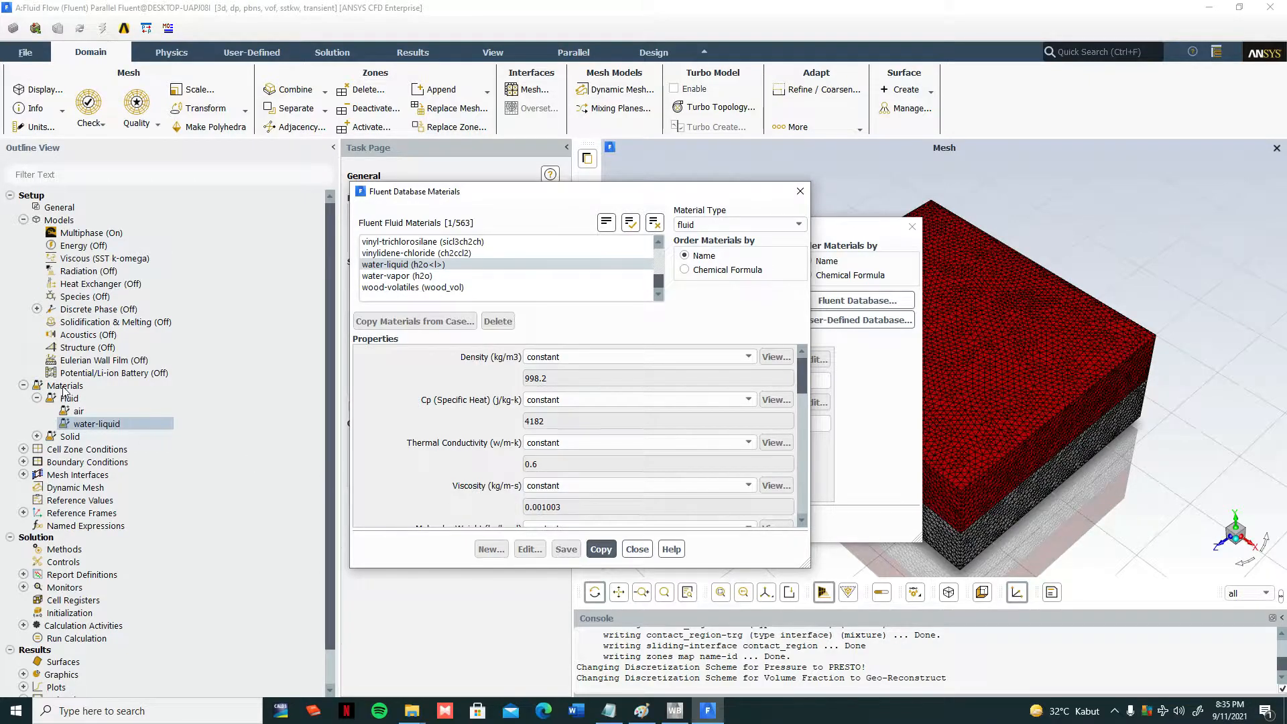
{"action": "left_click", "coordinate": [637, 549]}
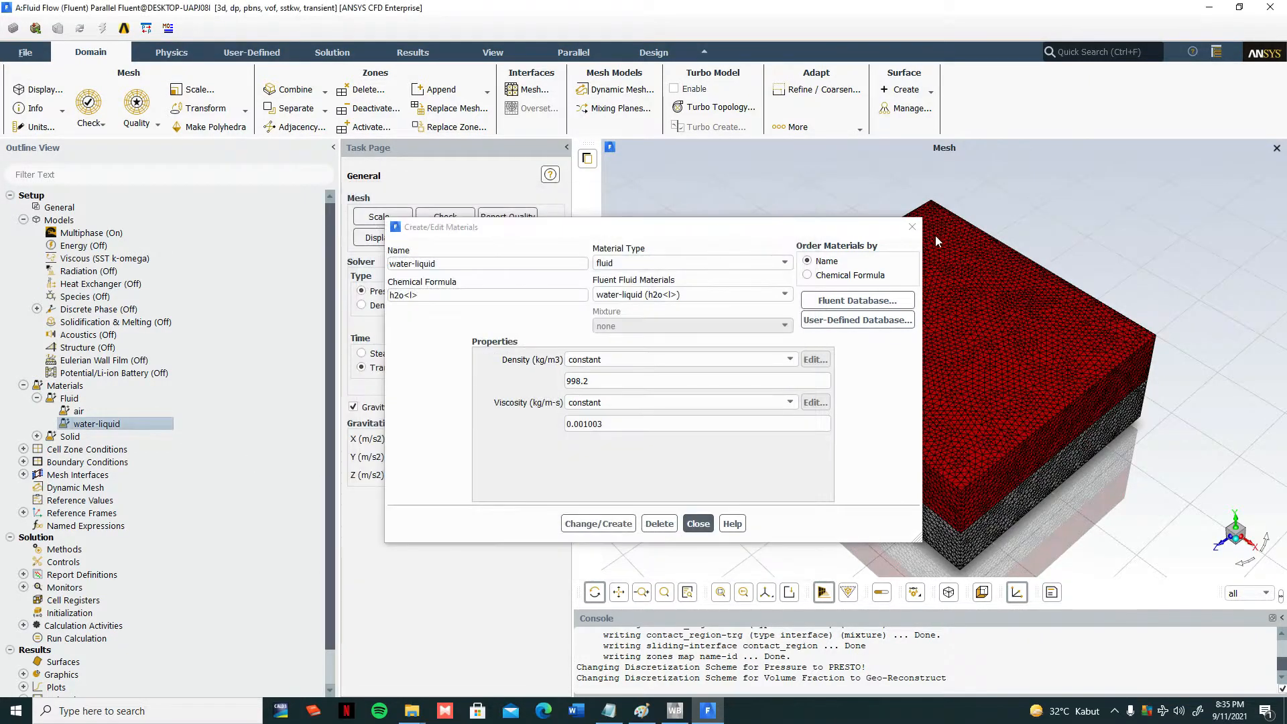
{"action": "left_click", "coordinate": [913, 229]}
- Name the primary phase of the multiphase model air, keeping air as its phase material
{"action": "left_click", "coordinate": [97, 238]}
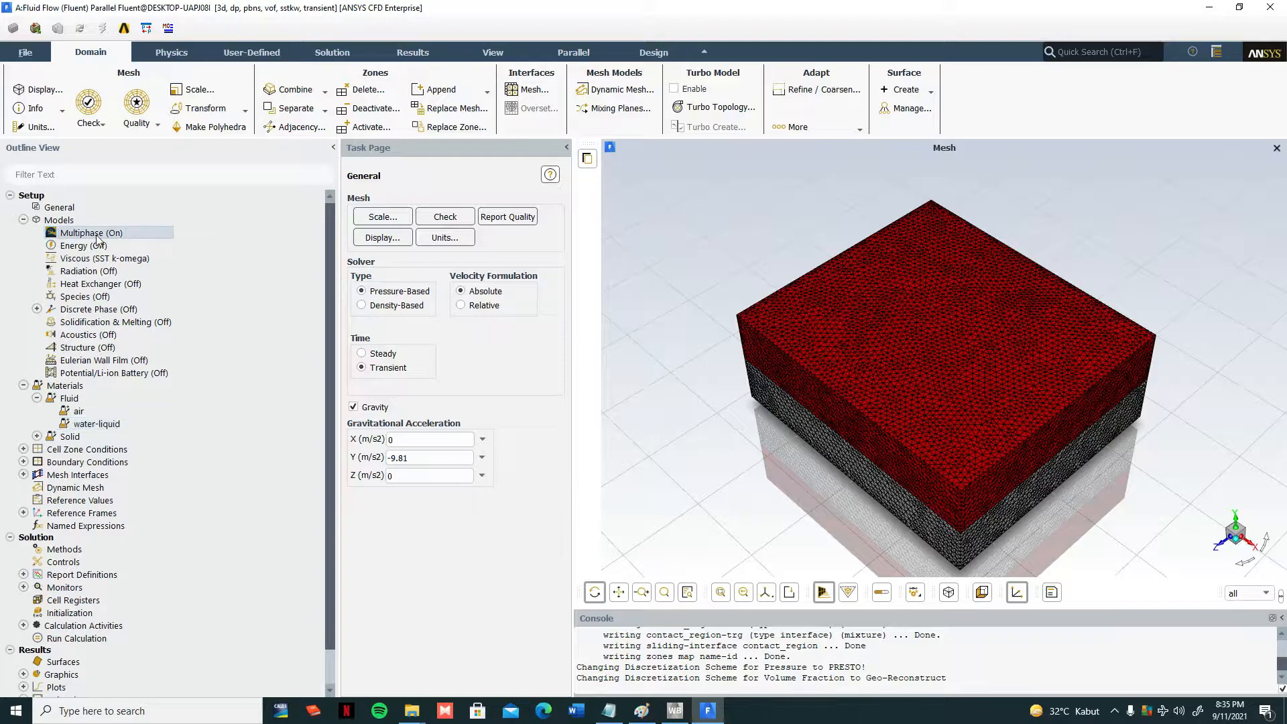
{"action": "double_click", "coordinate": [97, 237]}
{"action": "left_click", "coordinate": [509, 157]}
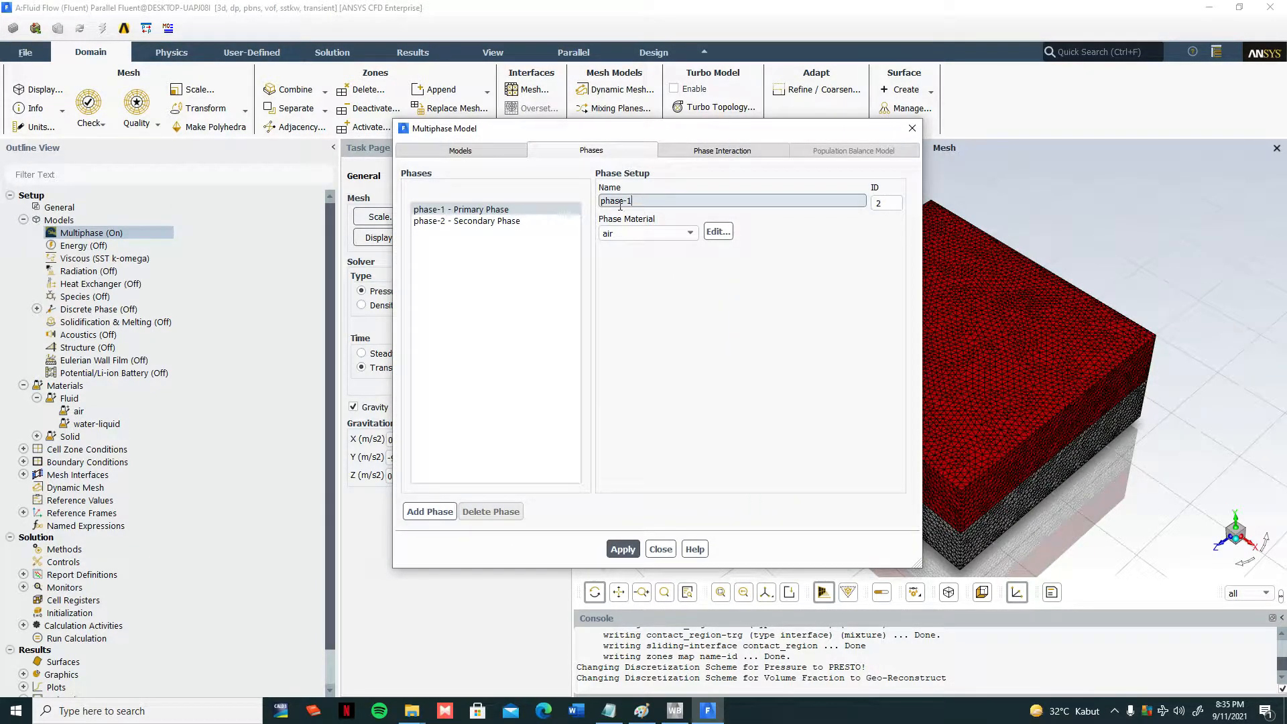
{"action": "left_click_drag", "start_coordinate": [631, 203], "coordinate": [543, 211]}
{"action": "type", "text": "ai"}
- Name the secondary phase water and assign it the phase material water-liquid
{"action": "left_click", "coordinate": [520, 222]}
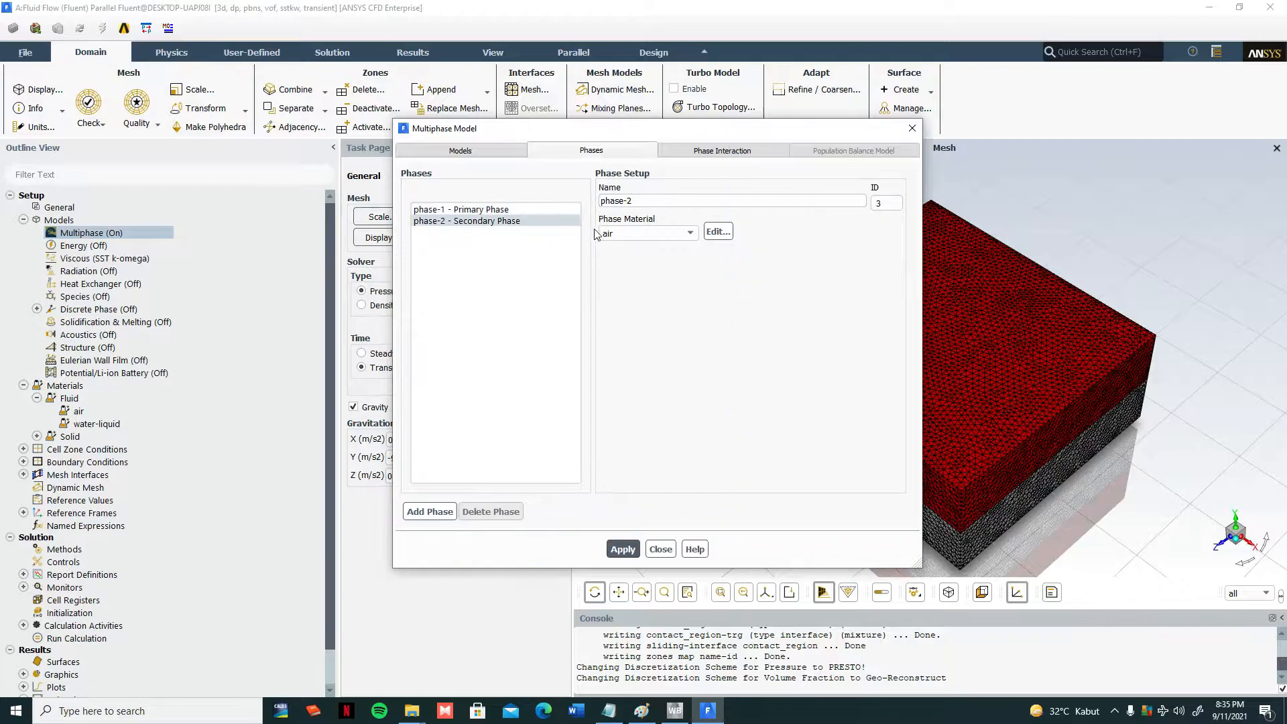
{"action": "left_click_drag", "start_coordinate": [633, 202], "coordinate": [590, 199]}
{"action": "type", "text": "water"}
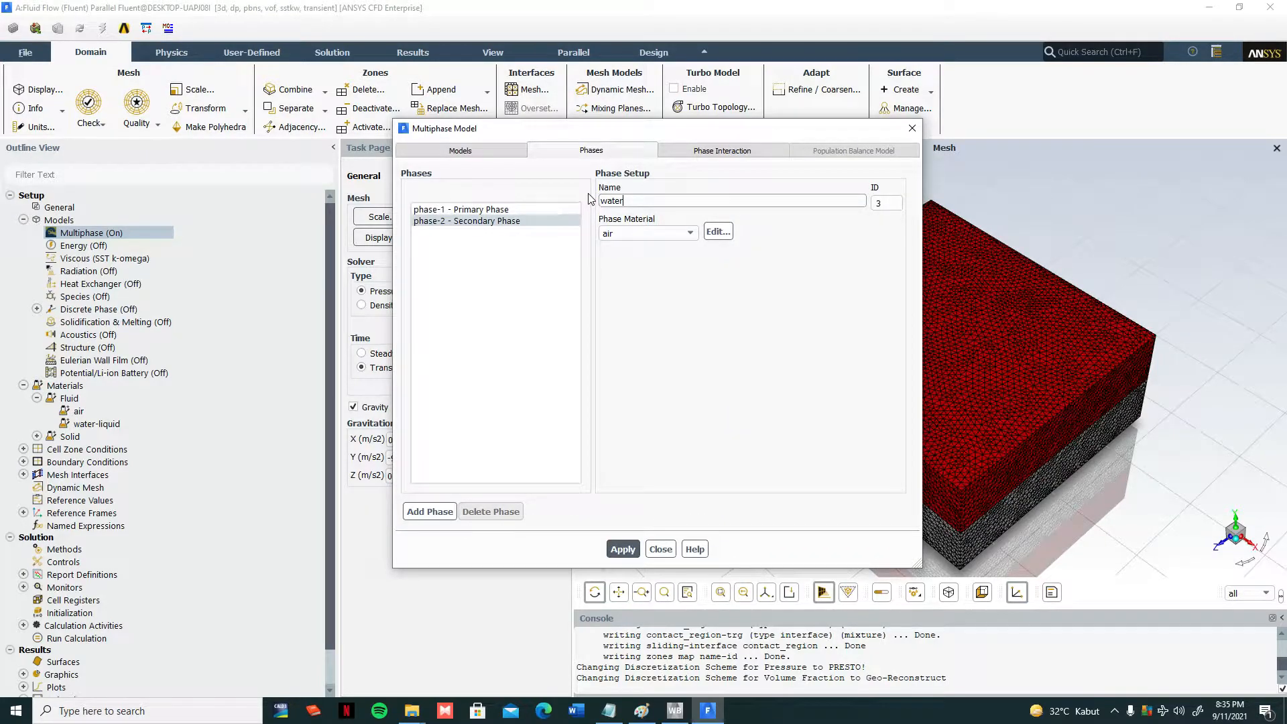
{"action": "left_click", "coordinate": [656, 232]}
{"action": "left_click", "coordinate": [643, 247]}
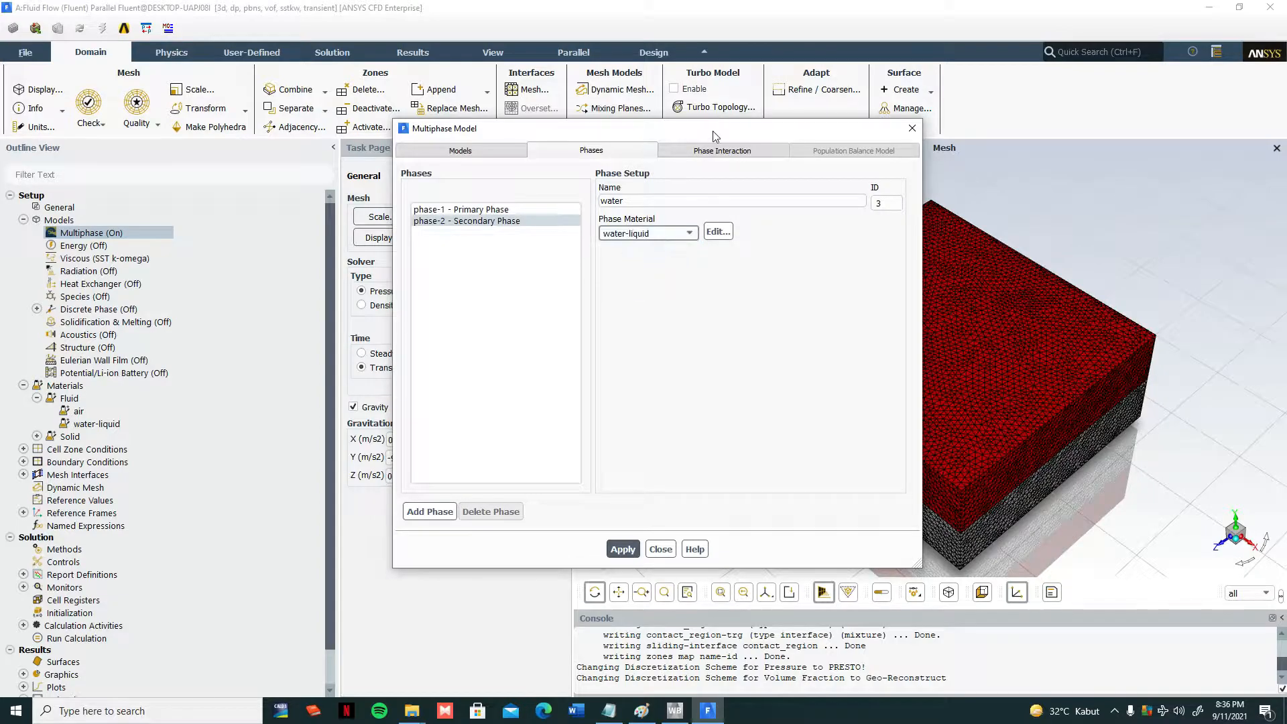
- Review the names and materials of the primary and secondary phases and apply the phase setup
{"action": "left_click", "coordinate": [721, 153]}
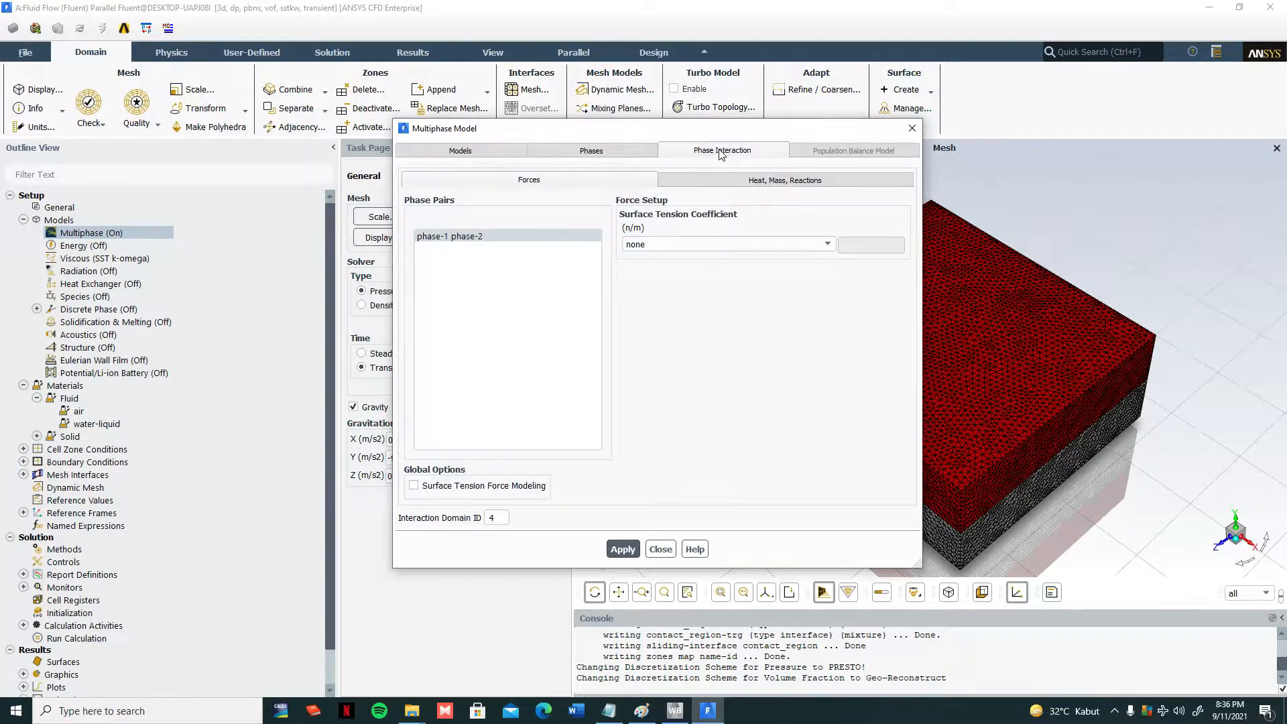
{"action": "left_click", "coordinate": [633, 155]}
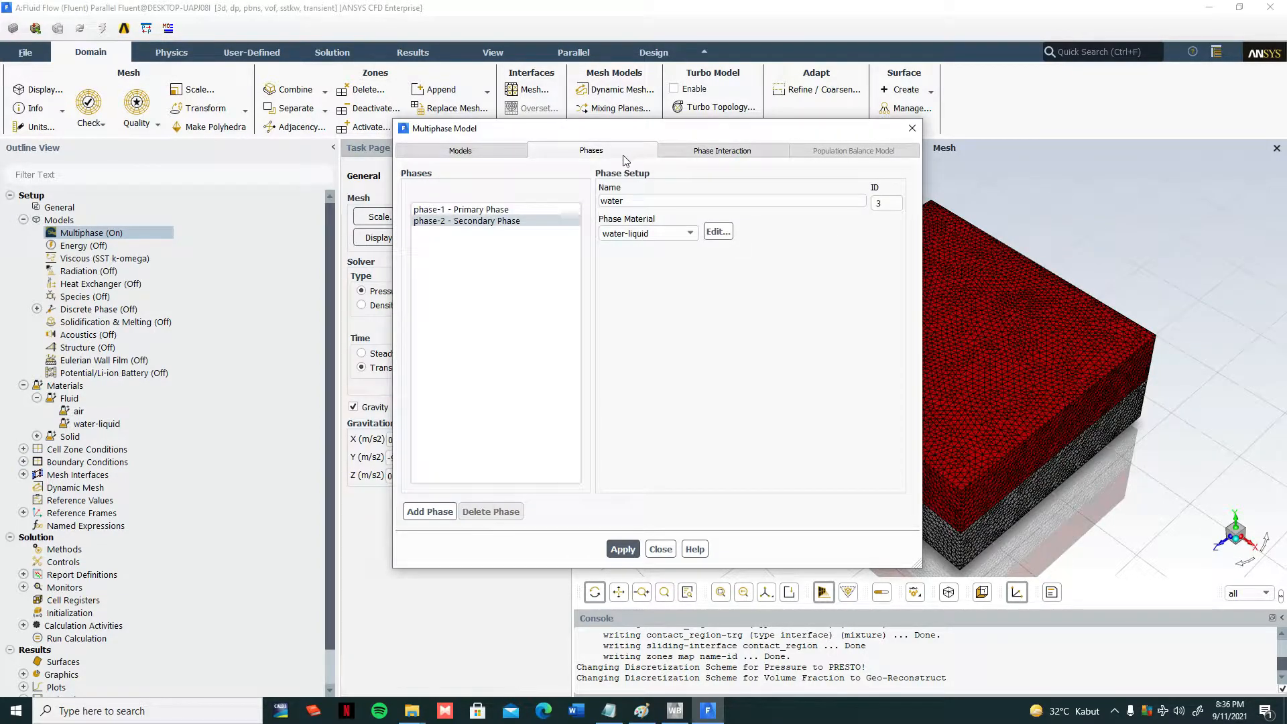
{"action": "left_click", "coordinate": [633, 208]}
{"action": "left_click", "coordinate": [529, 213]}
{"action": "left_click", "coordinate": [529, 223]}
{"action": "left_click", "coordinate": [527, 209]}
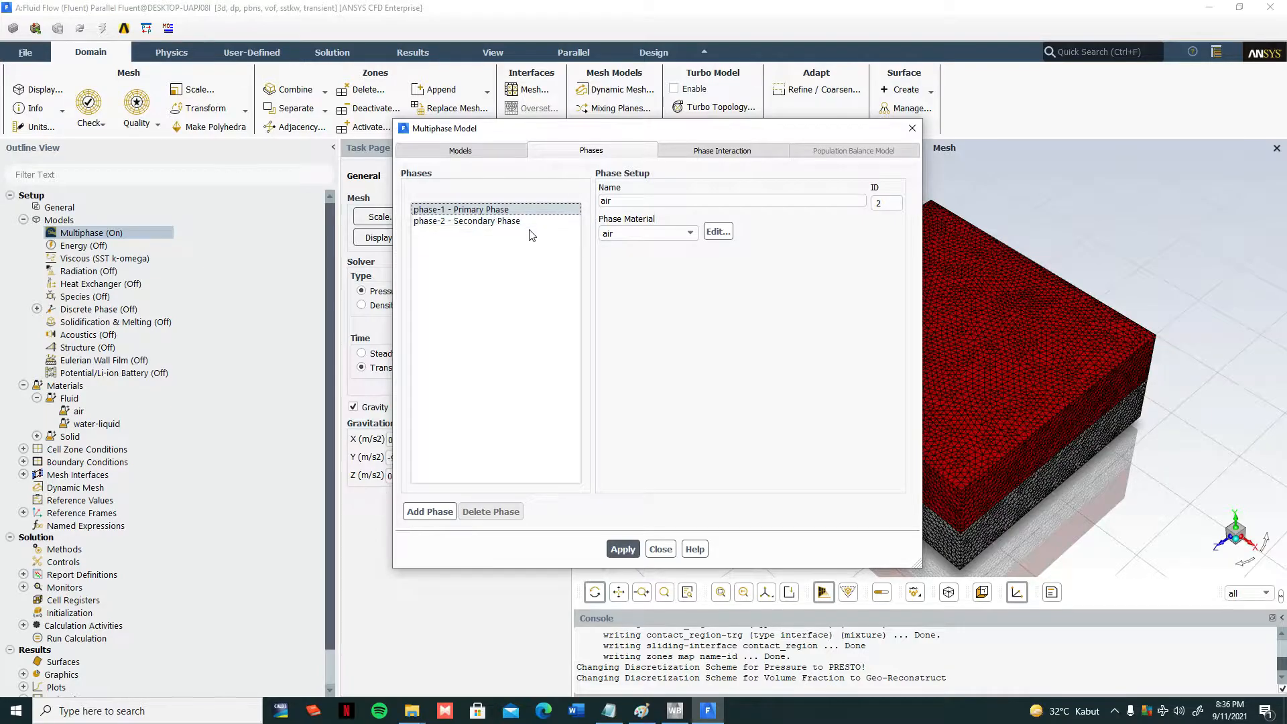
{"action": "left_click", "coordinate": [502, 222]}
{"action": "left_click", "coordinate": [623, 549]}
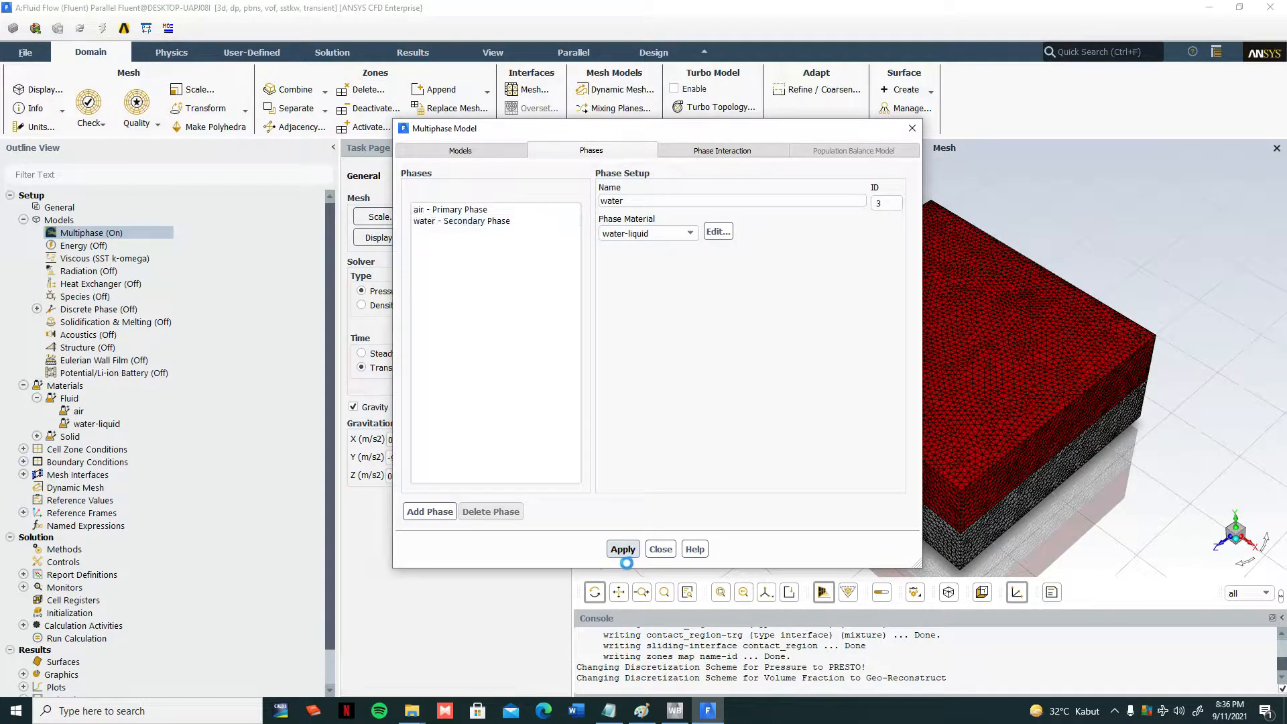
- Set a constant surface tension coefficient of 0.072 N/m for the air-water pair and enable Surface Tension Force Modeling
{"action": "left_click", "coordinate": [735, 154]}
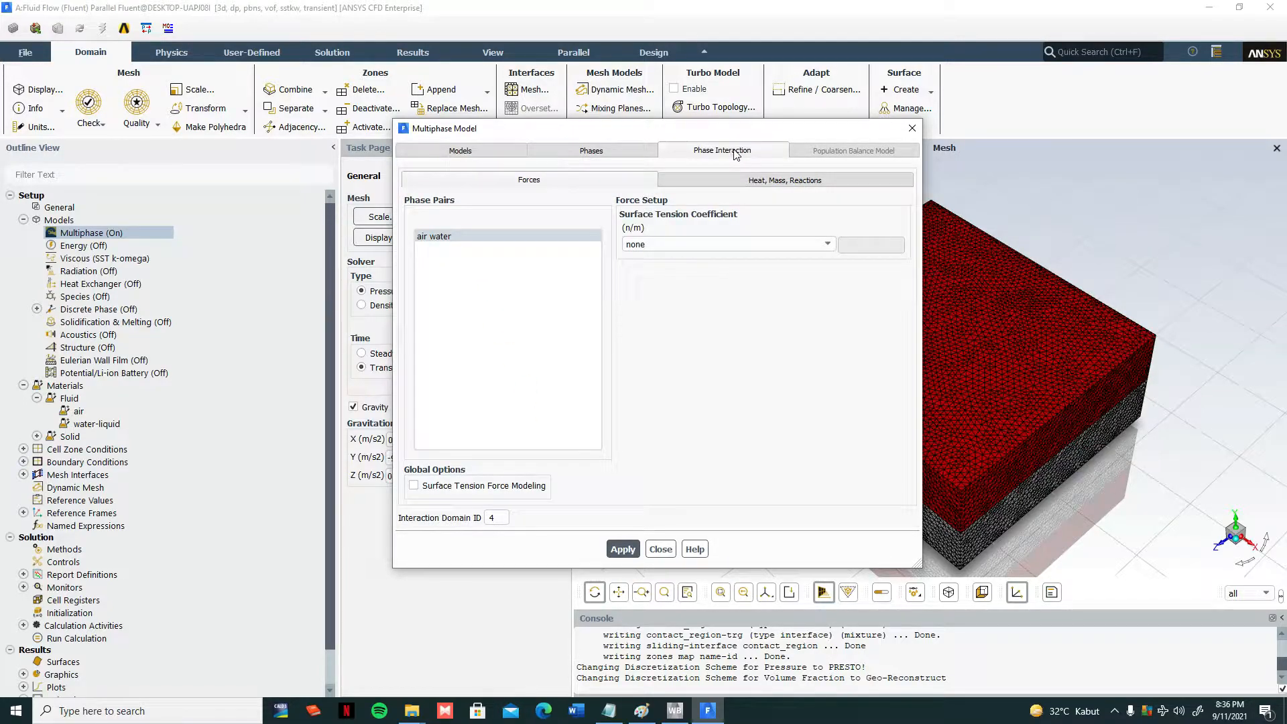
{"action": "left_click", "coordinate": [718, 246]}
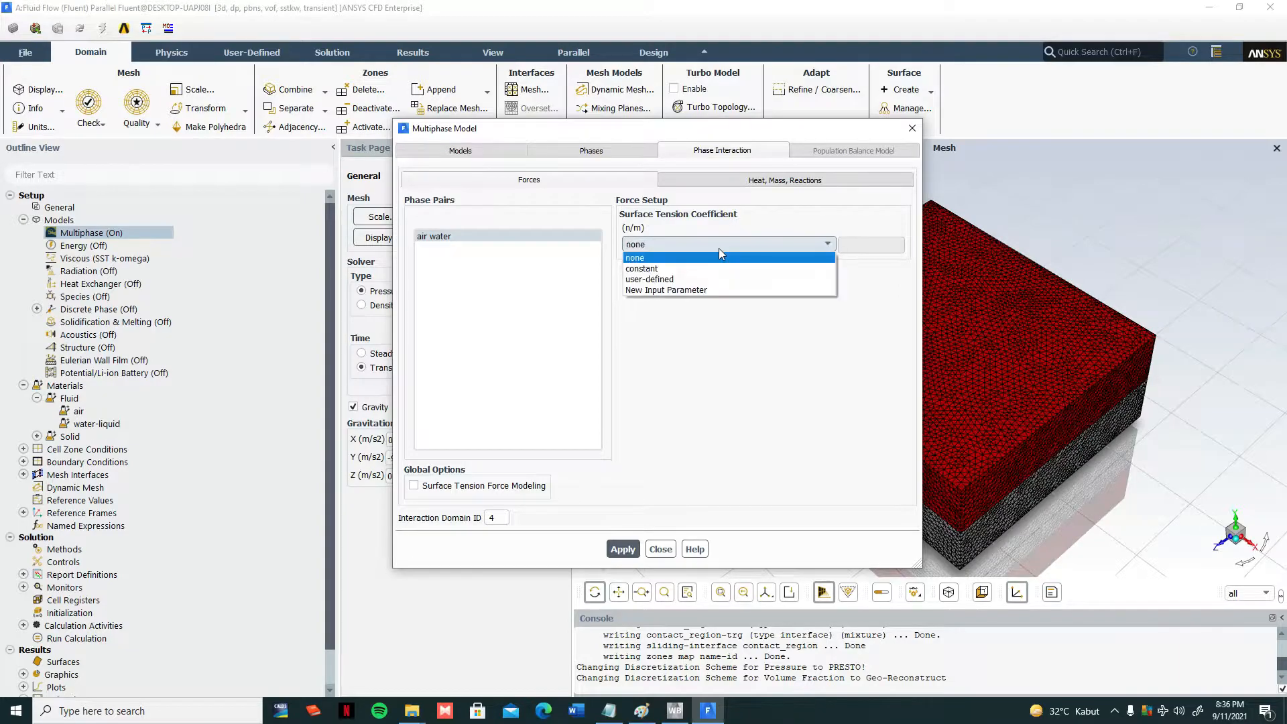
{"action": "left_click", "coordinate": [697, 269]}
{"action": "left_click", "coordinate": [865, 246]}
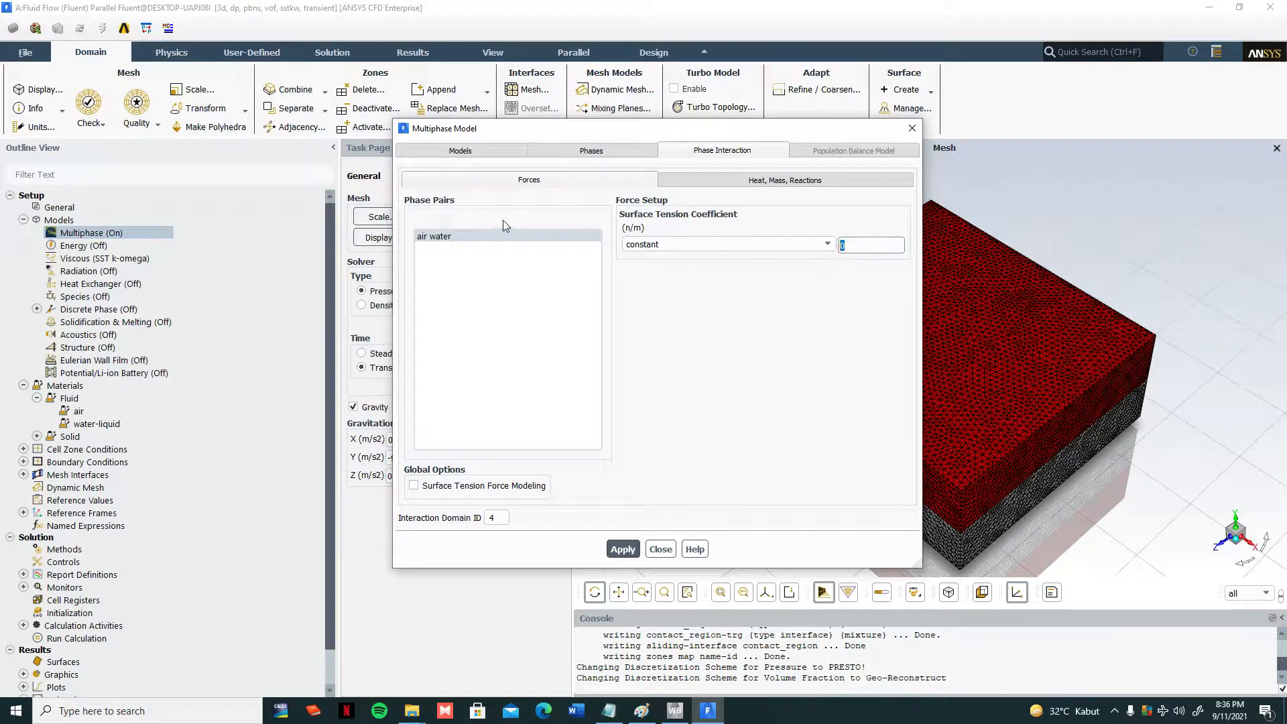
{"action": "left_click", "coordinate": [861, 255]}
{"action": "type", "text": ".072"}
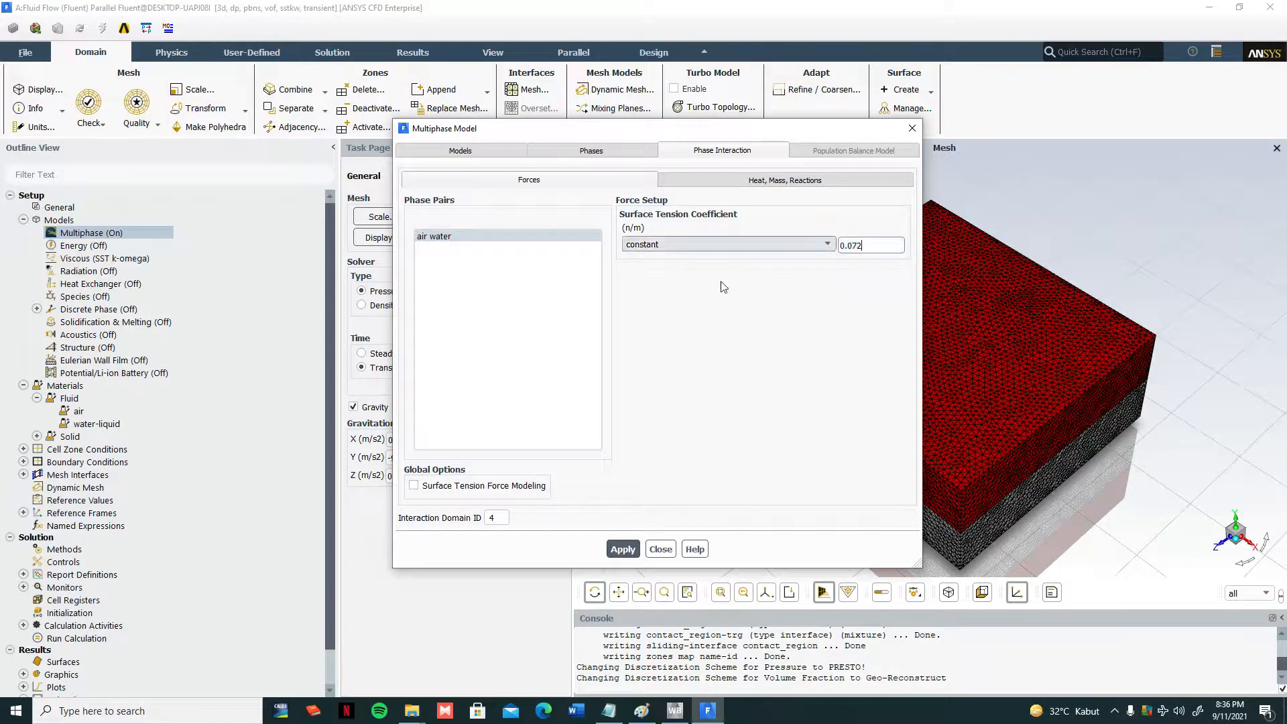
{"action": "left_click", "coordinate": [413, 487]}
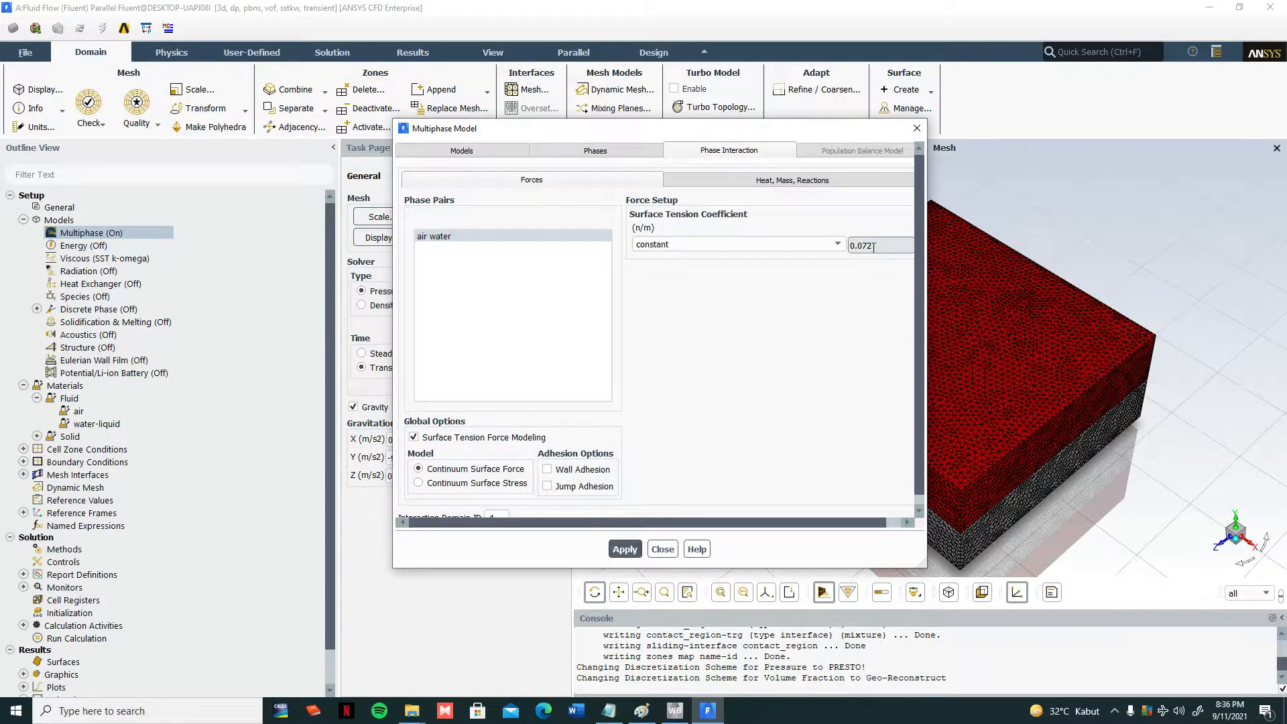
{"action": "left_click_drag", "start_coordinate": [874, 246], "coordinate": [854, 253]}
{"action": "left_click", "coordinate": [858, 248]}
{"action": "type", "text": "0"}
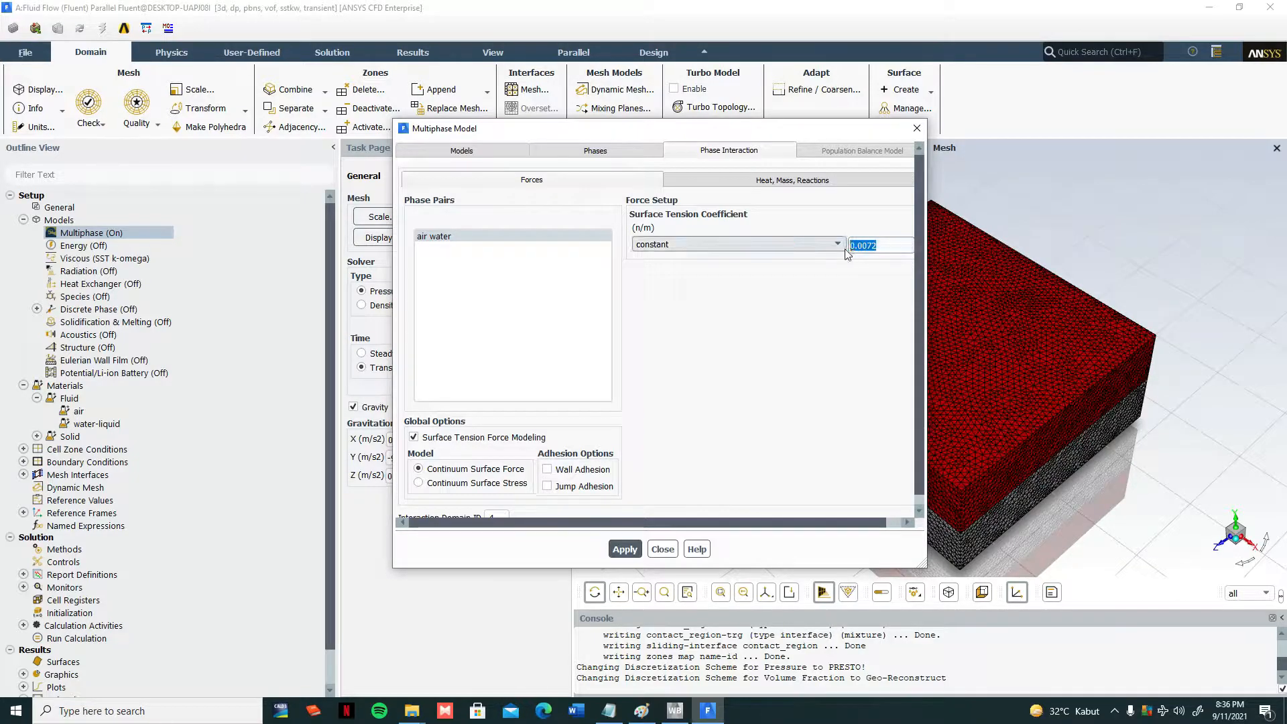
{"action": "left_click", "coordinate": [884, 250]}
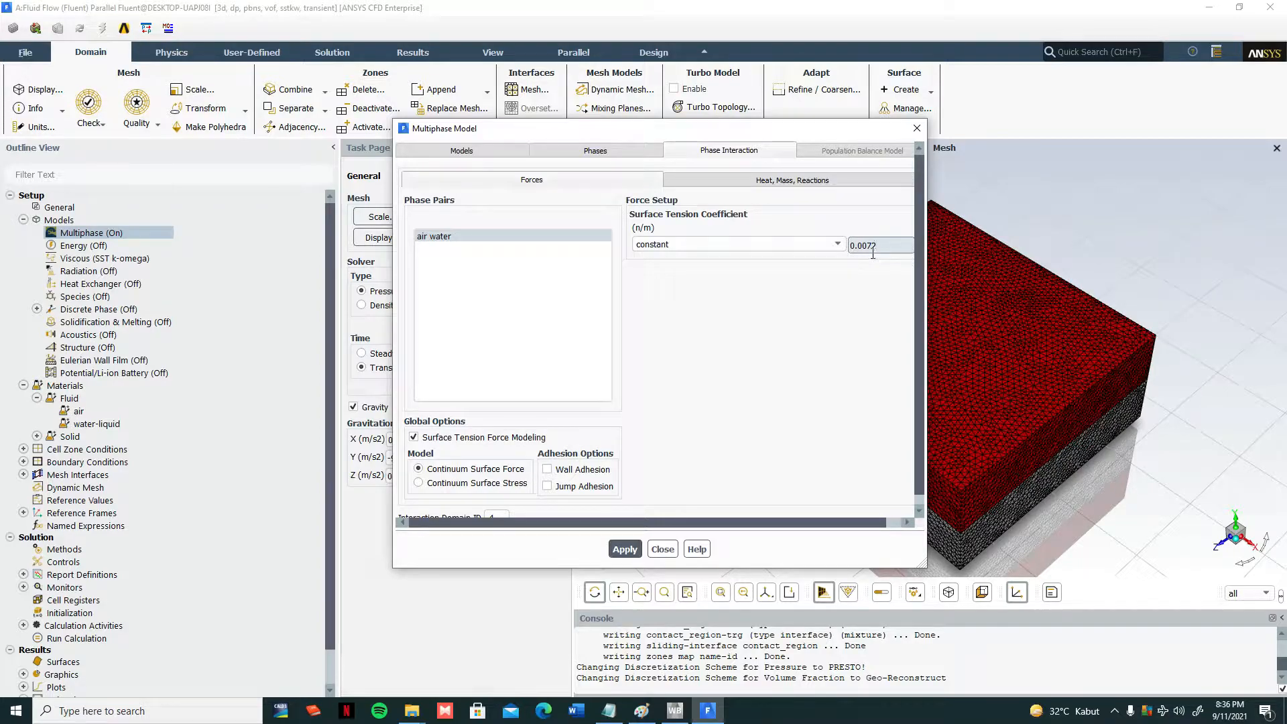
{"action": "key", "text": "Left"}
{"action": "key", "text": "Left"}
{"action": "key", "text": "BackSpace"}
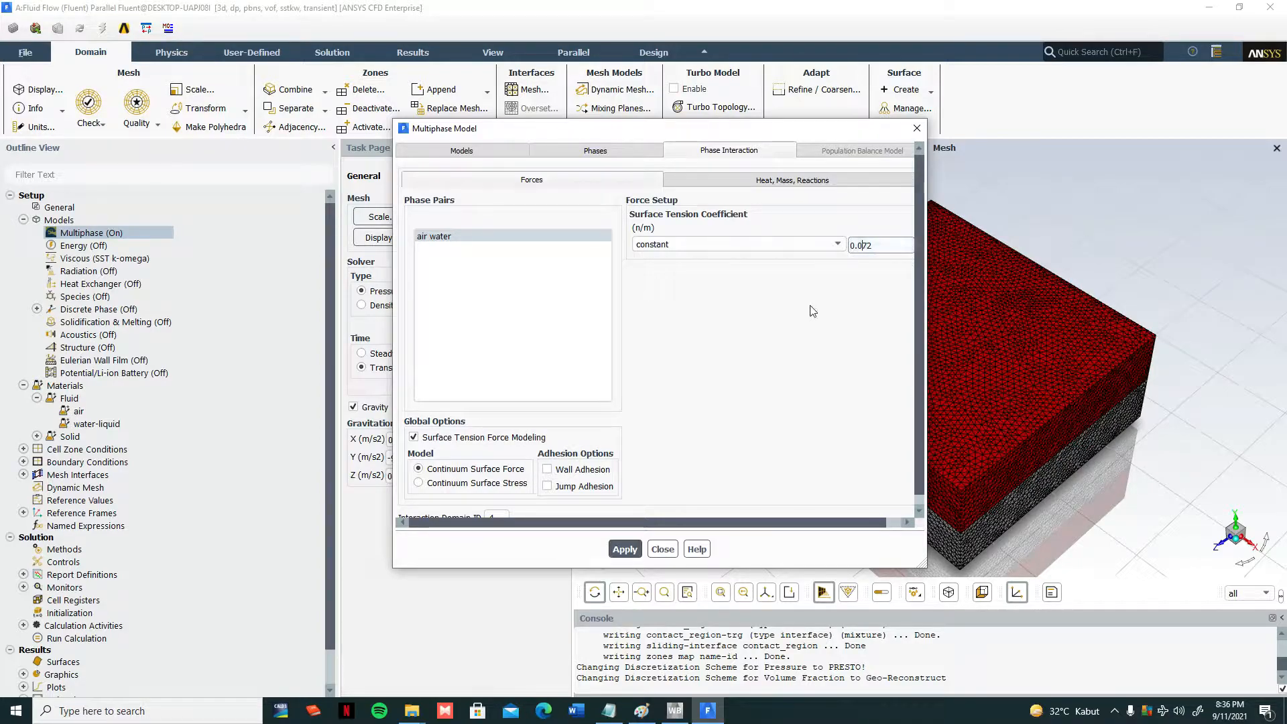
- Apply the air-water phase interaction settings and close the multiphase model setup
{"action": "left_click", "coordinate": [633, 550]}
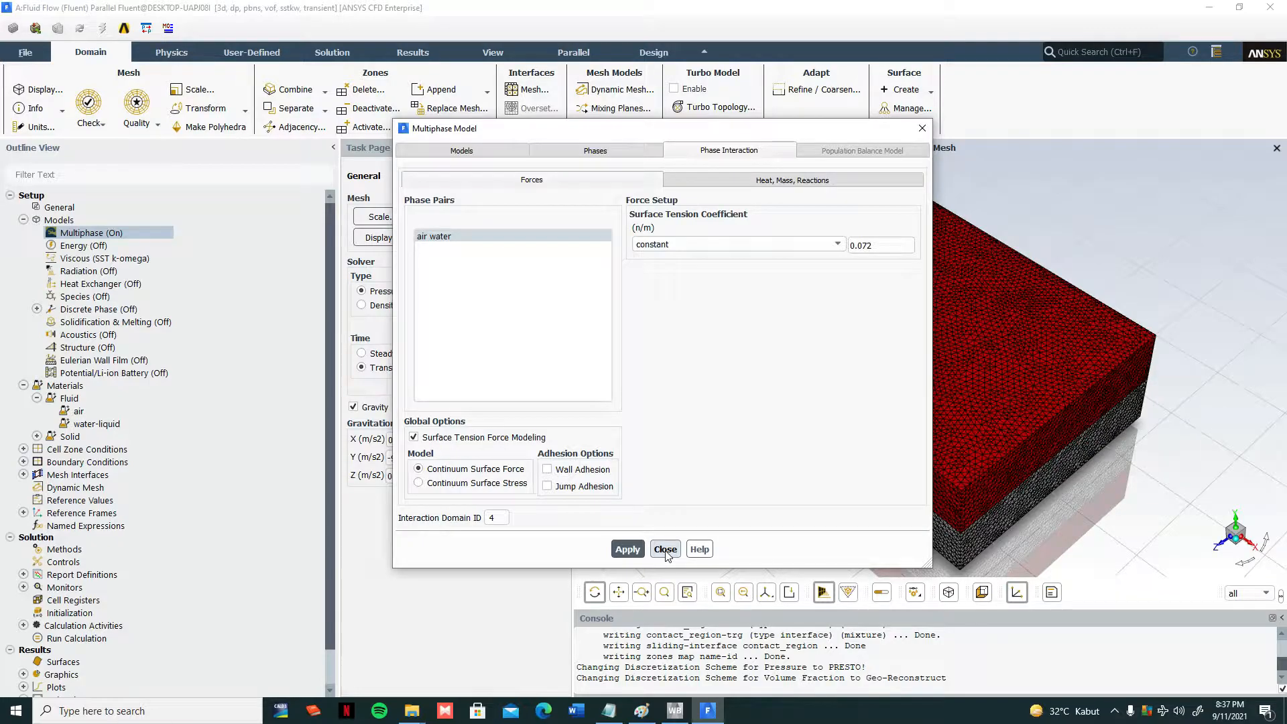
{"action": "left_click", "coordinate": [665, 550]}
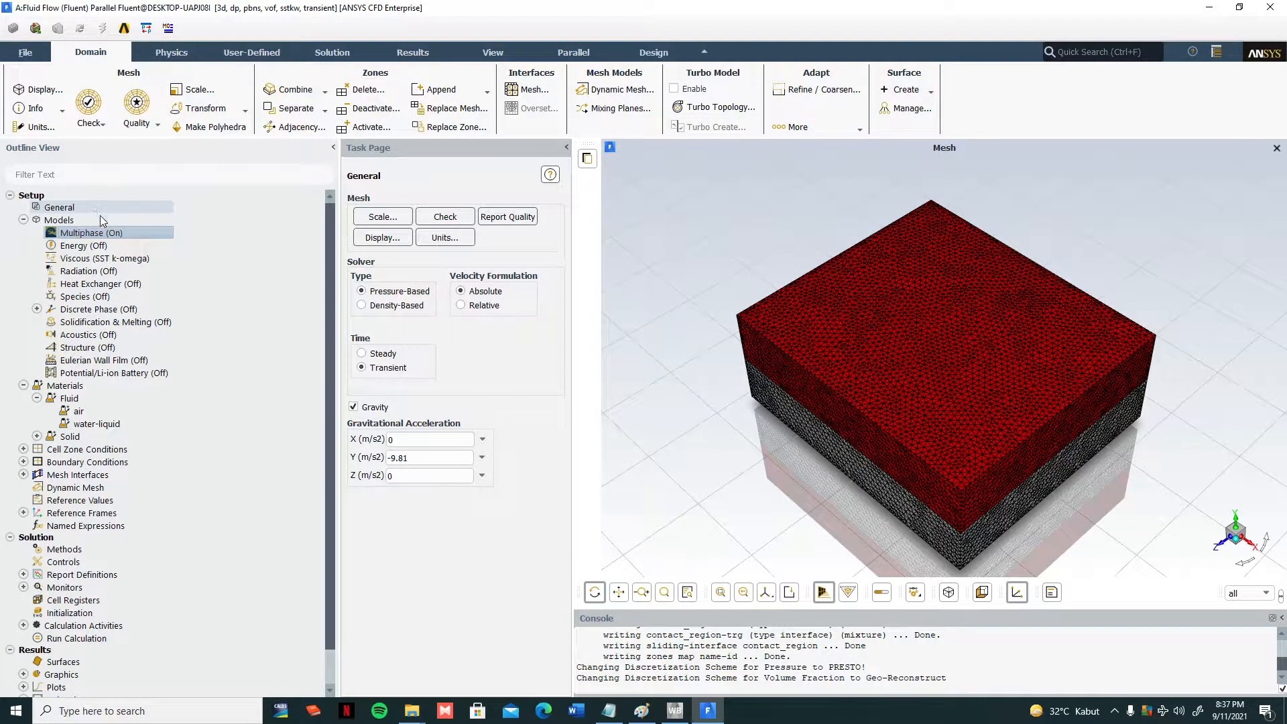
- Confirm the k-omega (2 eqn) viscous model with the SST variant and Production Limiter
{"action": "left_click", "coordinate": [107, 260]}
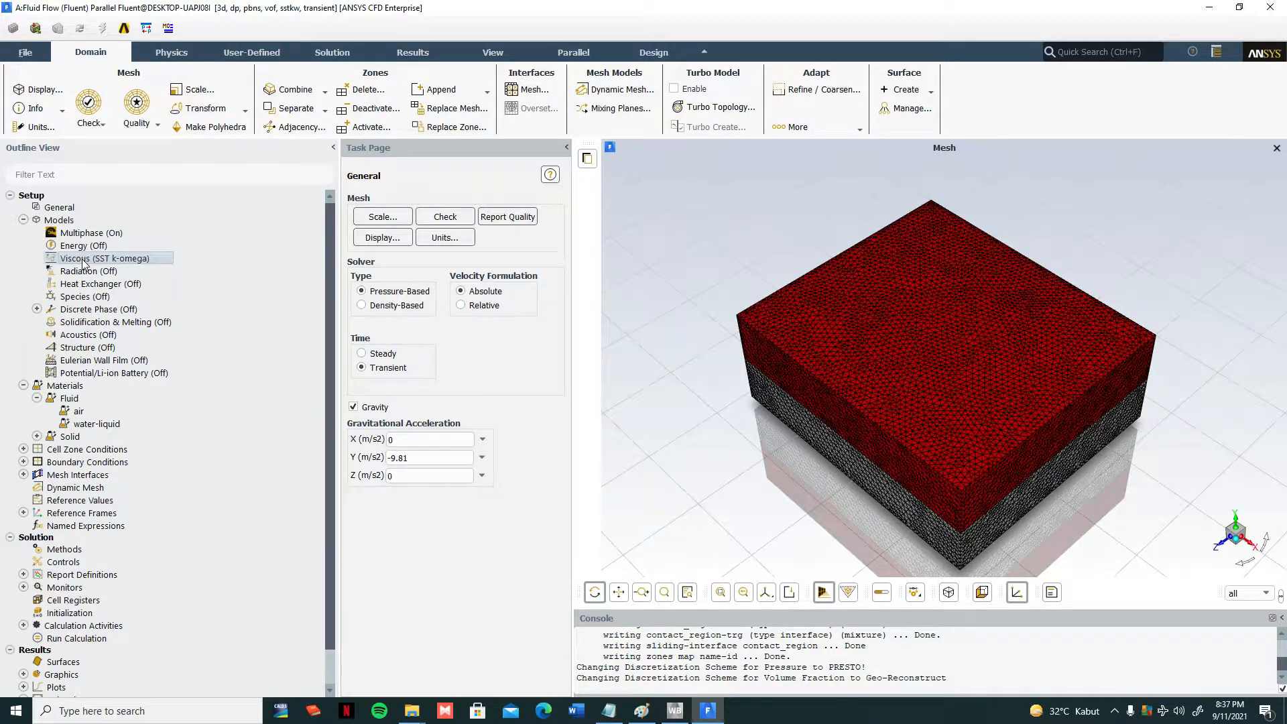
{"action": "double_click", "coordinate": [83, 260]}
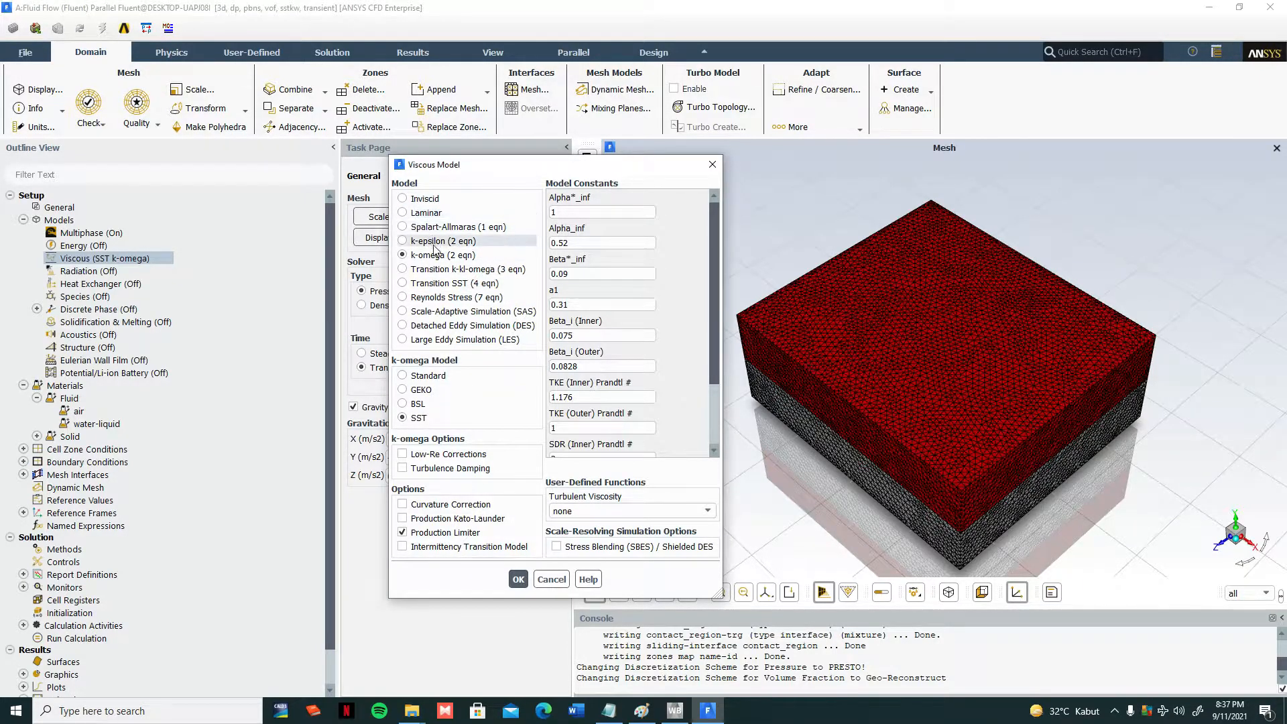
{"action": "left_click", "coordinate": [519, 580]}
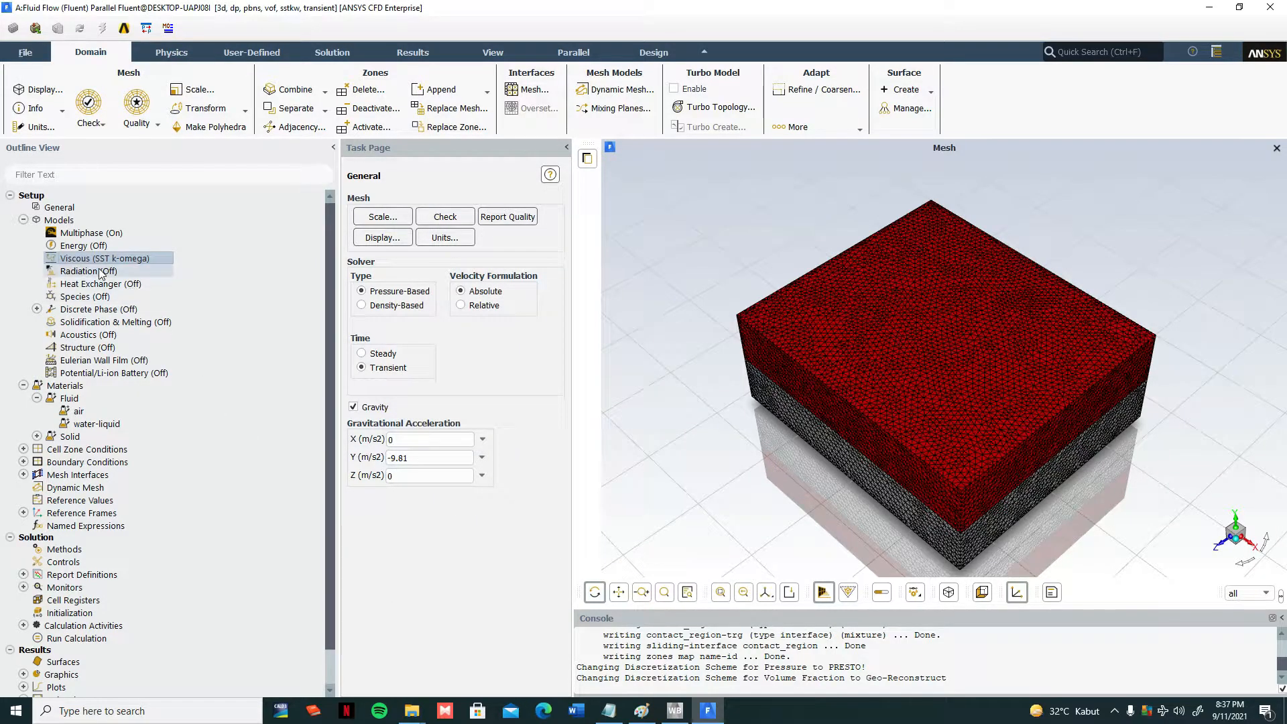
- Open the cell zone conditions of domain_aerator_tutorial and enable Mesh Motion for the zone
{"action": "scroll", "coordinate": [77, 422], "scroll_direction": "down", "scroll_amount": 1}
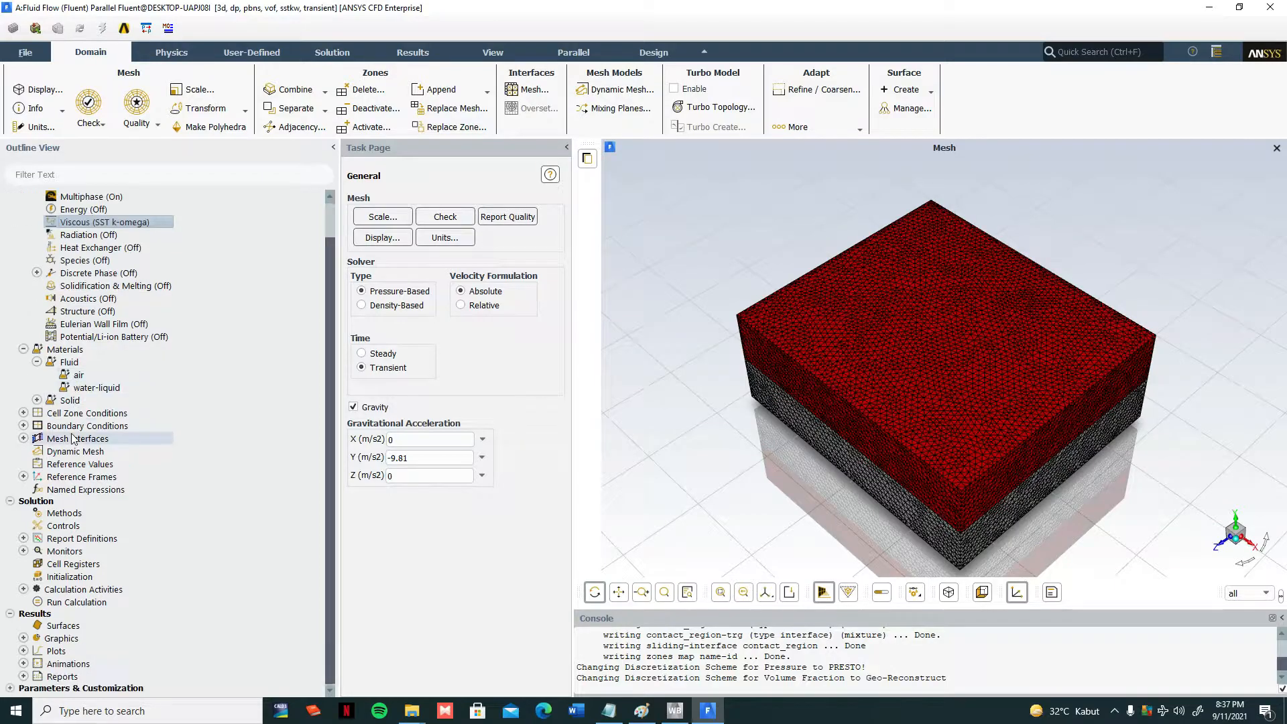
{"action": "left_click", "coordinate": [23, 348]}
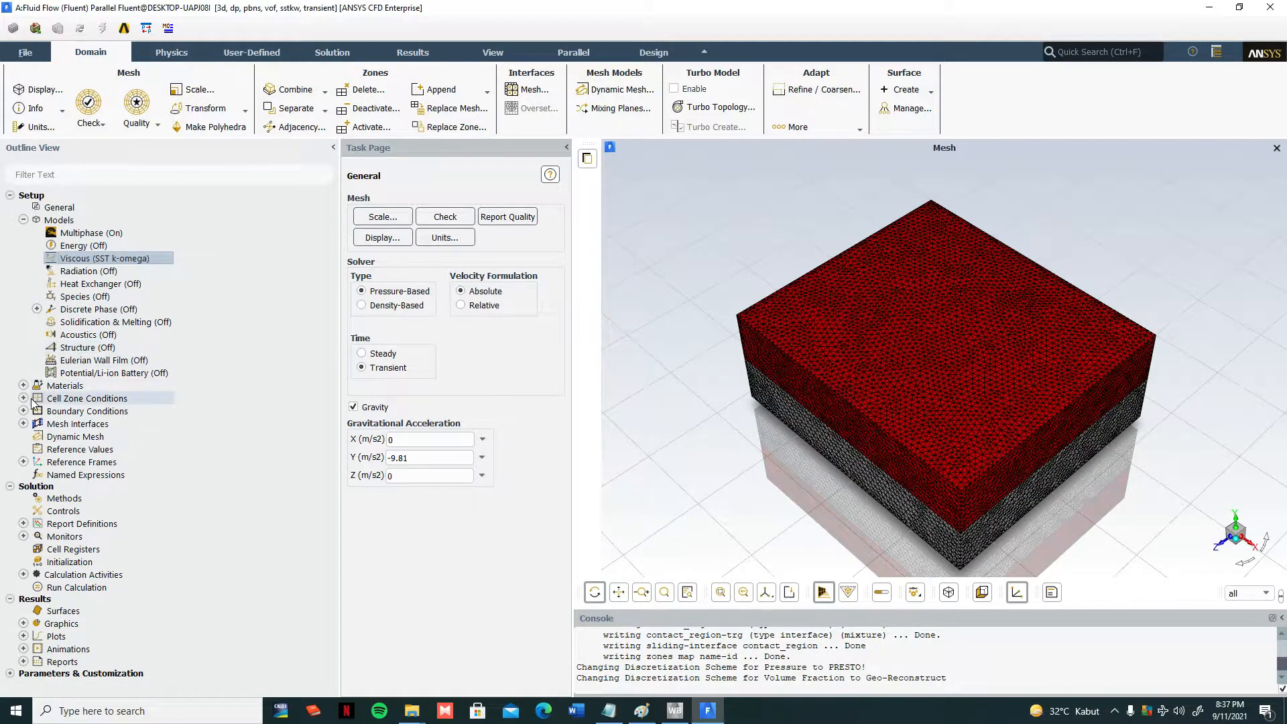
{"action": "left_click", "coordinate": [23, 398]}
{"action": "double_click", "coordinate": [69, 410]}
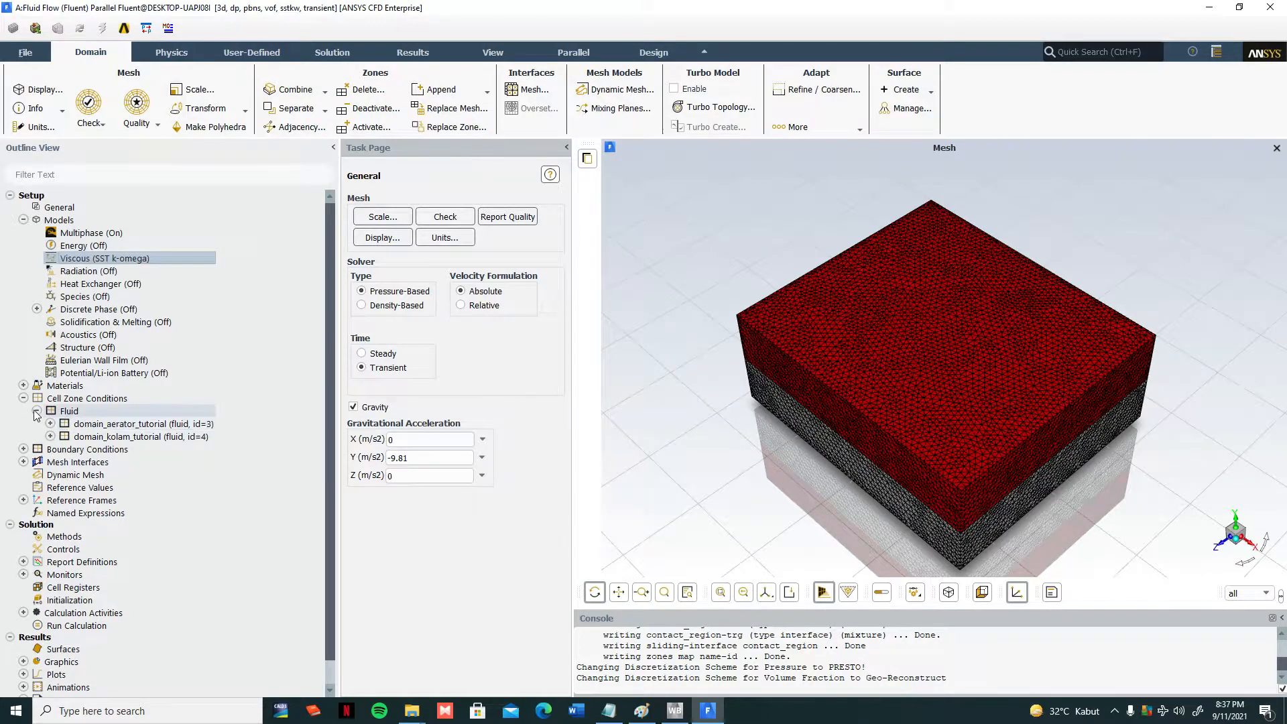
{"action": "left_click", "coordinate": [36, 411]}
{"action": "left_click", "coordinate": [37, 410]}
{"action": "left_click", "coordinate": [118, 425]}
{"action": "double_click", "coordinate": [117, 426]}
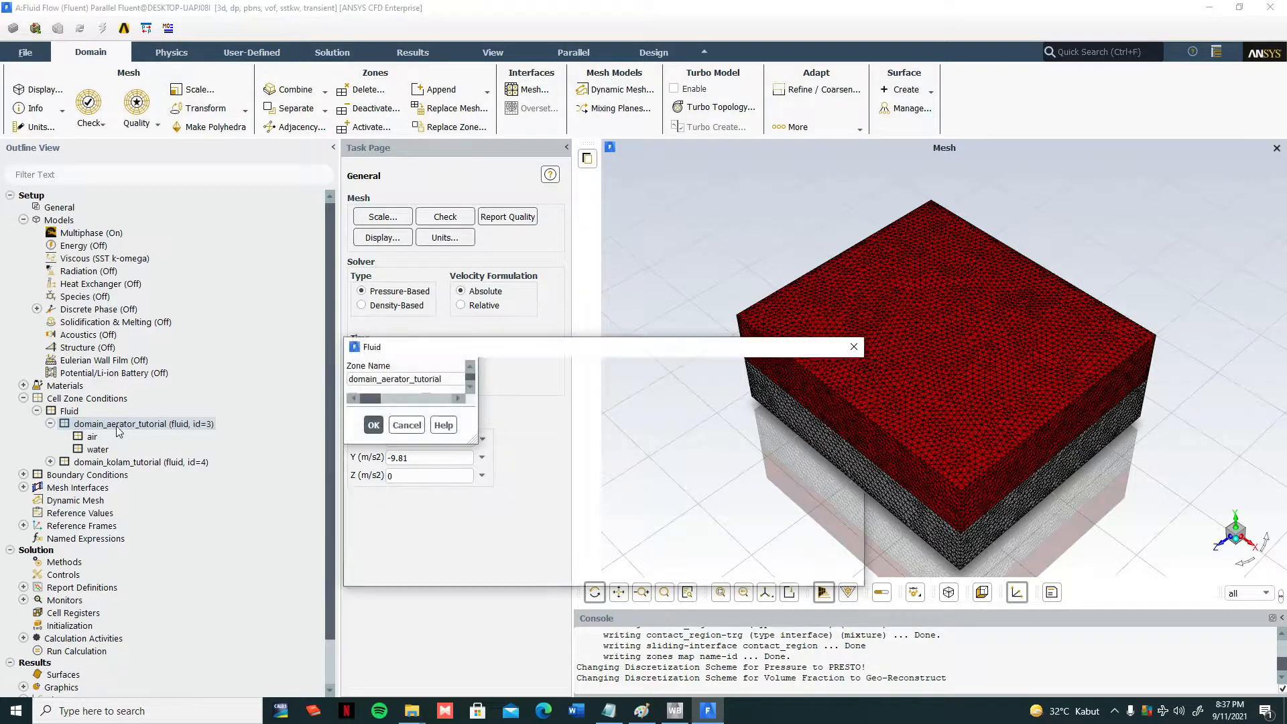
{"action": "left_click_drag", "start_coordinate": [550, 356], "coordinate": [503, 206]}
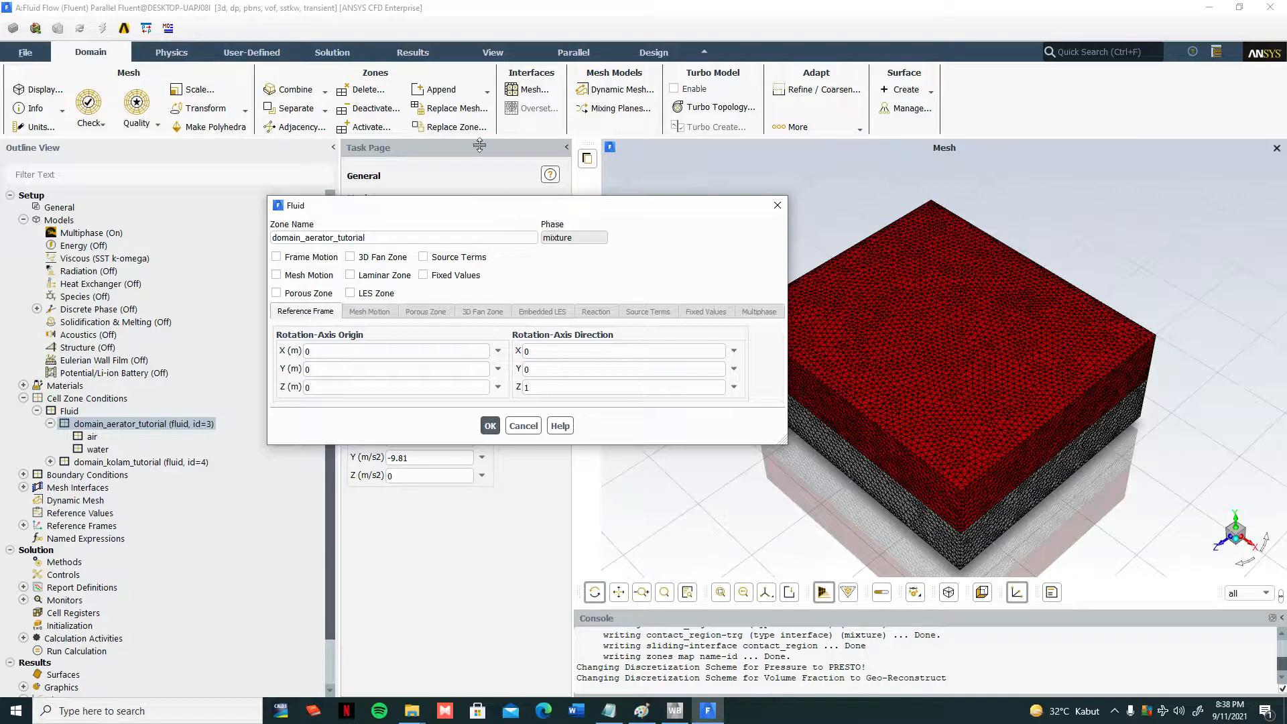
{"action": "left_click", "coordinate": [276, 276]}
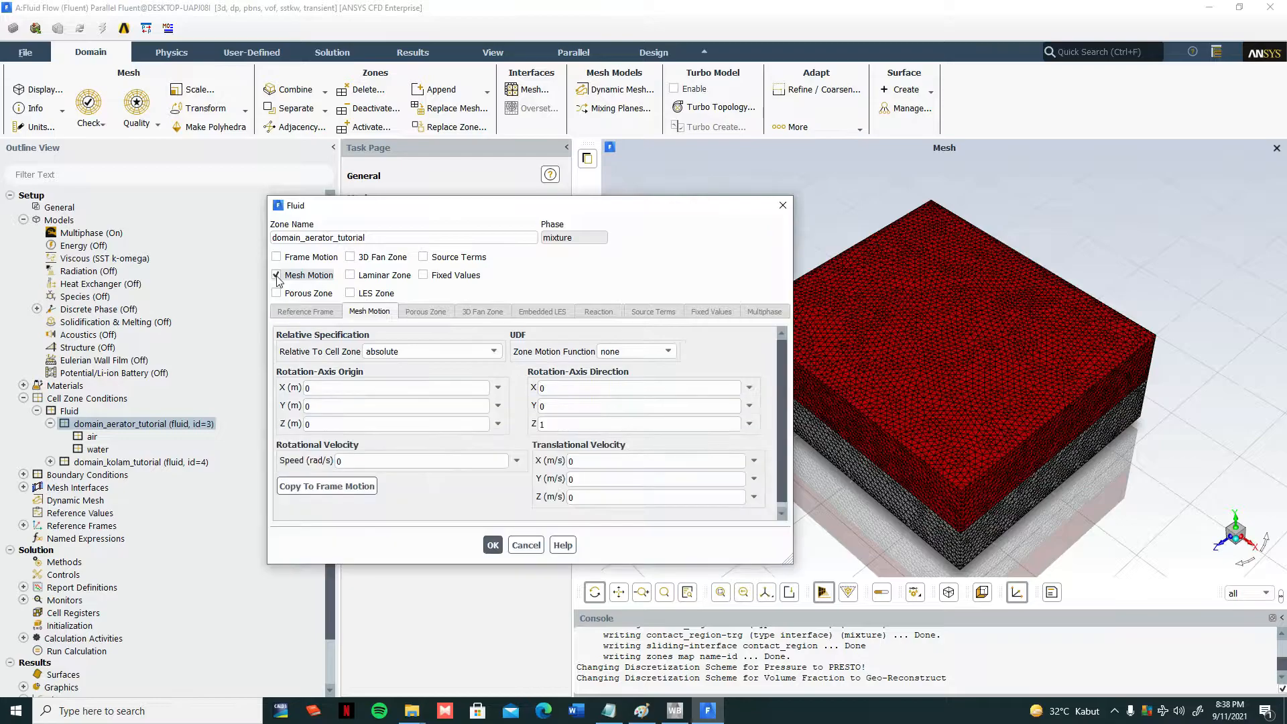
{"action": "left_click_drag", "start_coordinate": [517, 209], "coordinate": [519, 135]}
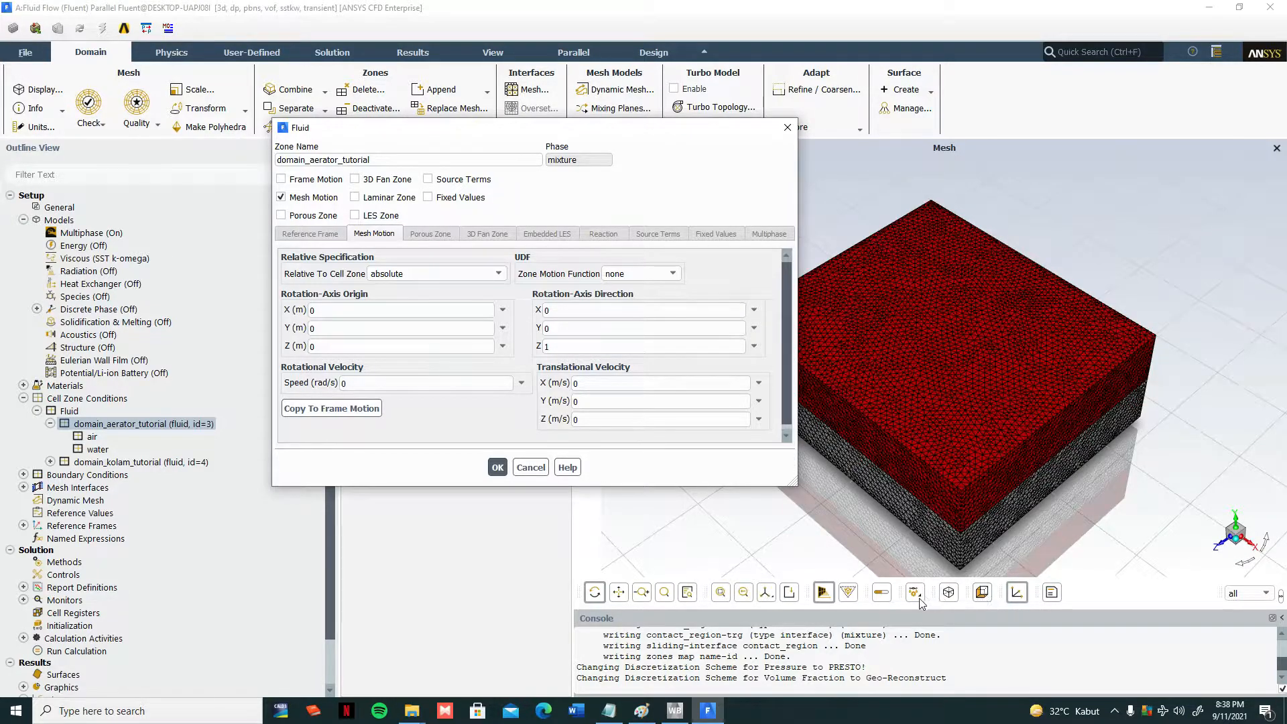
- Display only the aerator surface in the mesh view, inspect it and close the mesh display settings
{"action": "left_click", "coordinate": [982, 594]}
{"action": "left_click", "coordinate": [516, 408]}
{"action": "left_click", "coordinate": [510, 431]}
{"action": "left_click", "coordinate": [503, 444]}
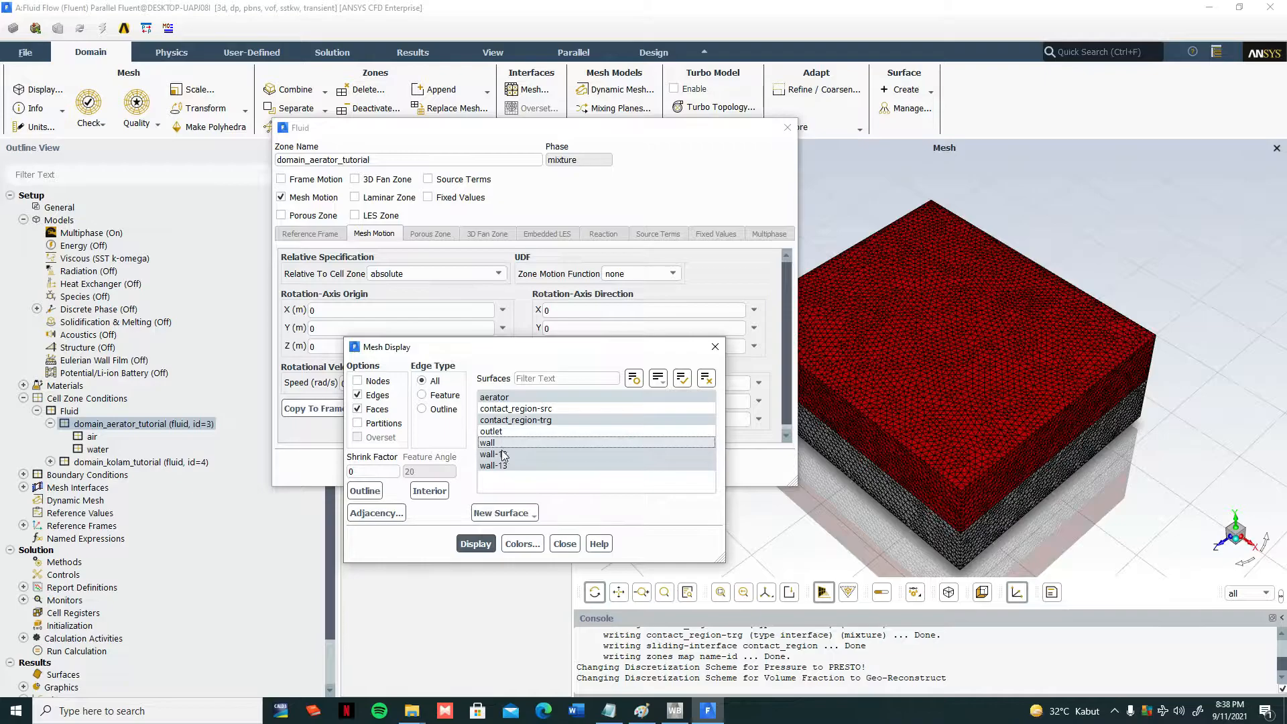
{"action": "left_click", "coordinate": [502, 453]}
{"action": "left_click", "coordinate": [498, 465]}
{"action": "left_click", "coordinate": [522, 420]}
{"action": "left_click", "coordinate": [488, 540]}
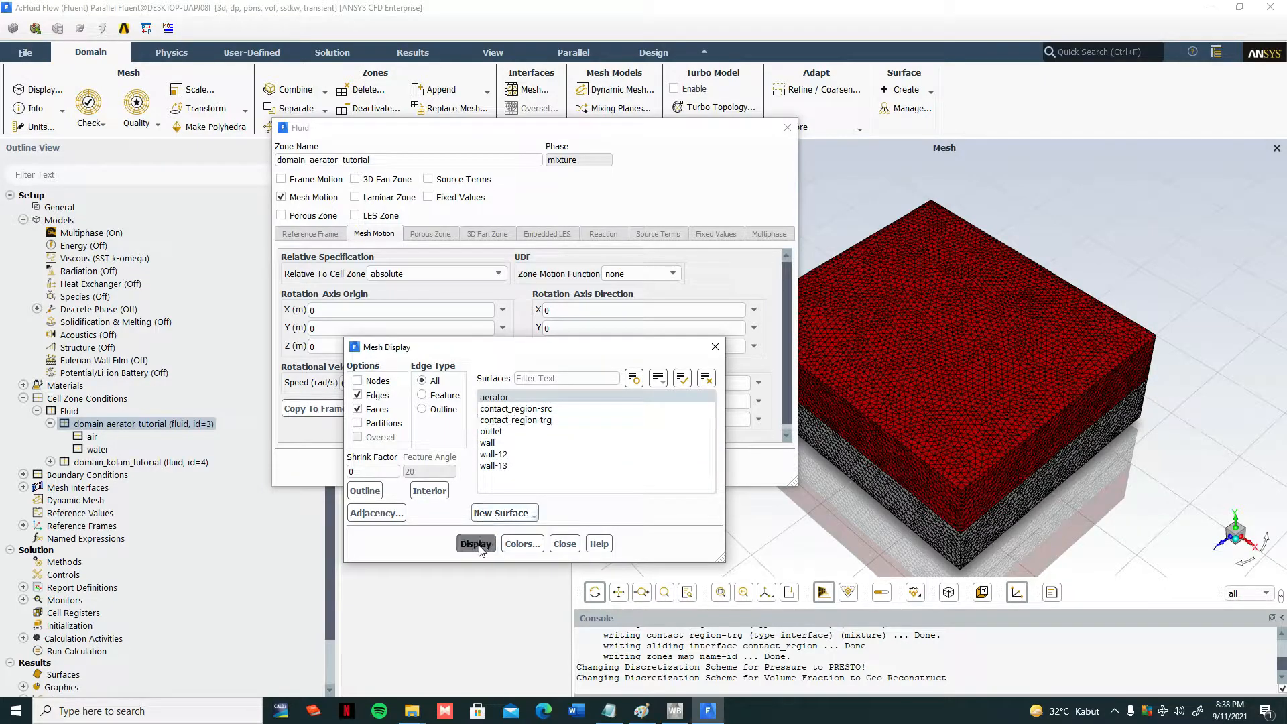
{"action": "scroll", "coordinate": [942, 368], "scroll_direction": "up", "scroll_amount": 10}
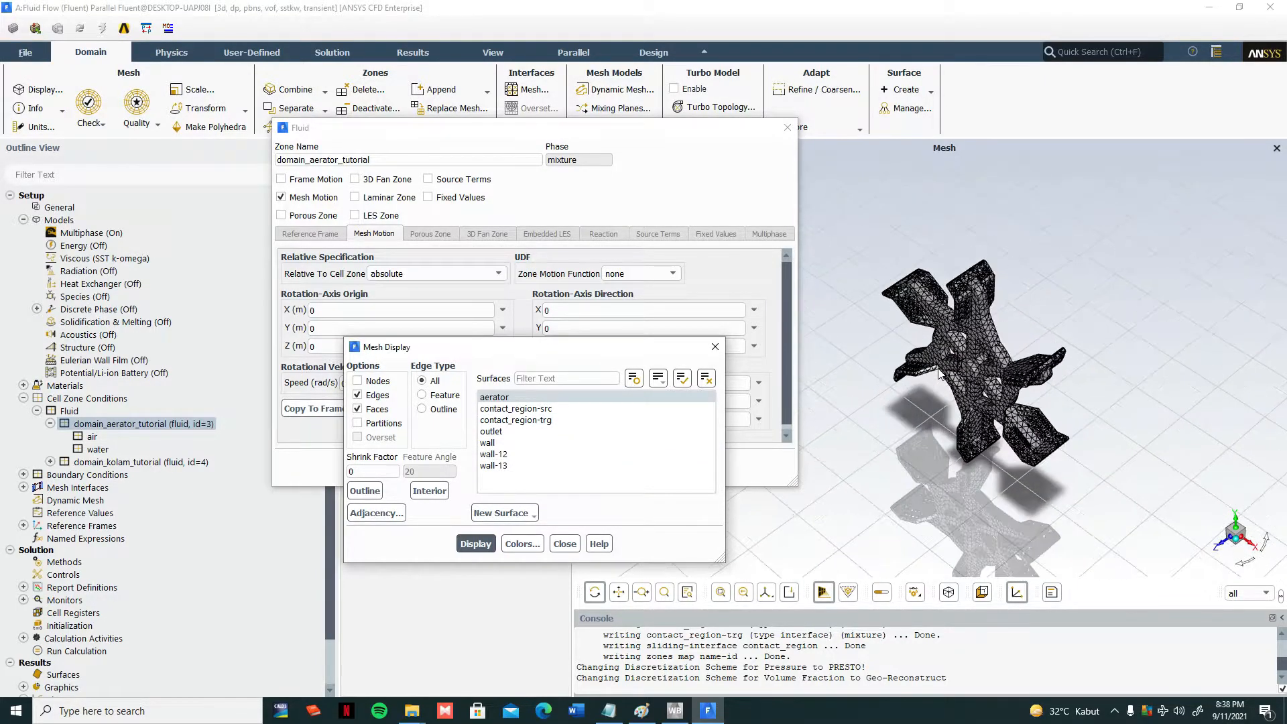
{"action": "scroll", "coordinate": [1009, 352], "scroll_direction": "up", "scroll_amount": 5}
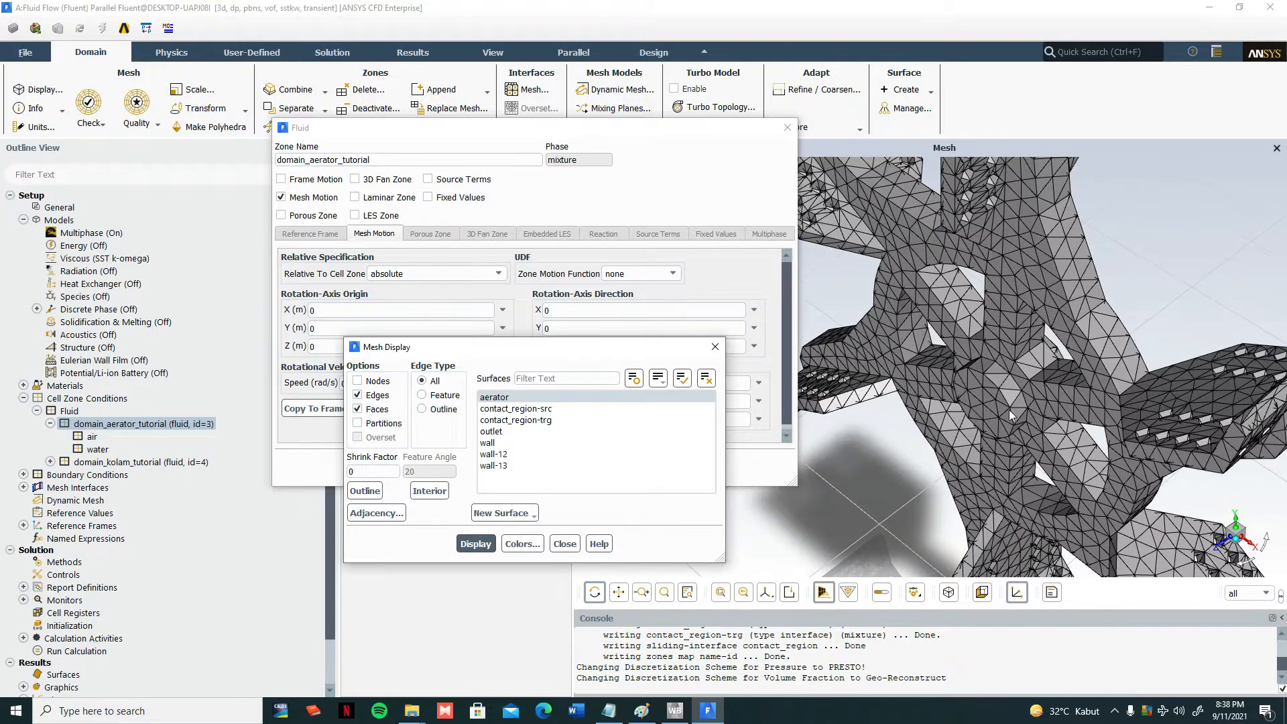
{"action": "scroll", "coordinate": [1240, 530], "scroll_direction": "down", "scroll_amount": 10}
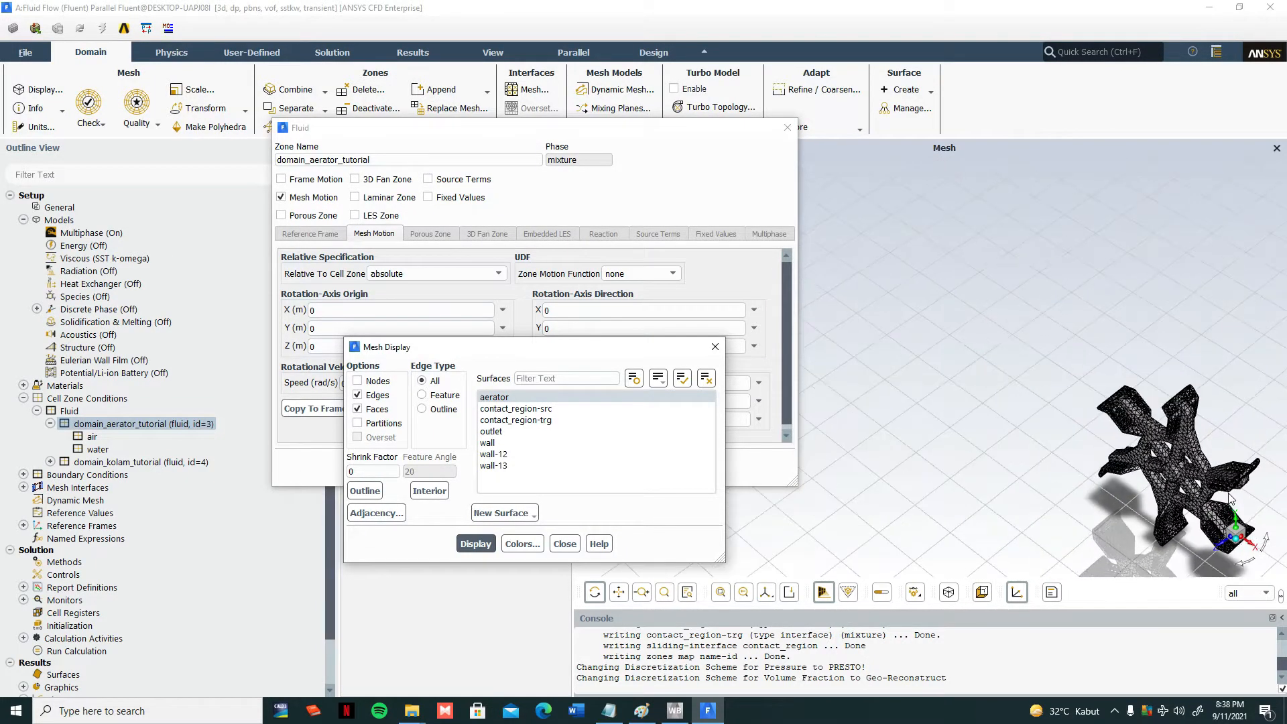
{"action": "scroll", "coordinate": [1243, 538], "scroll_direction": "up", "scroll_amount": 10}
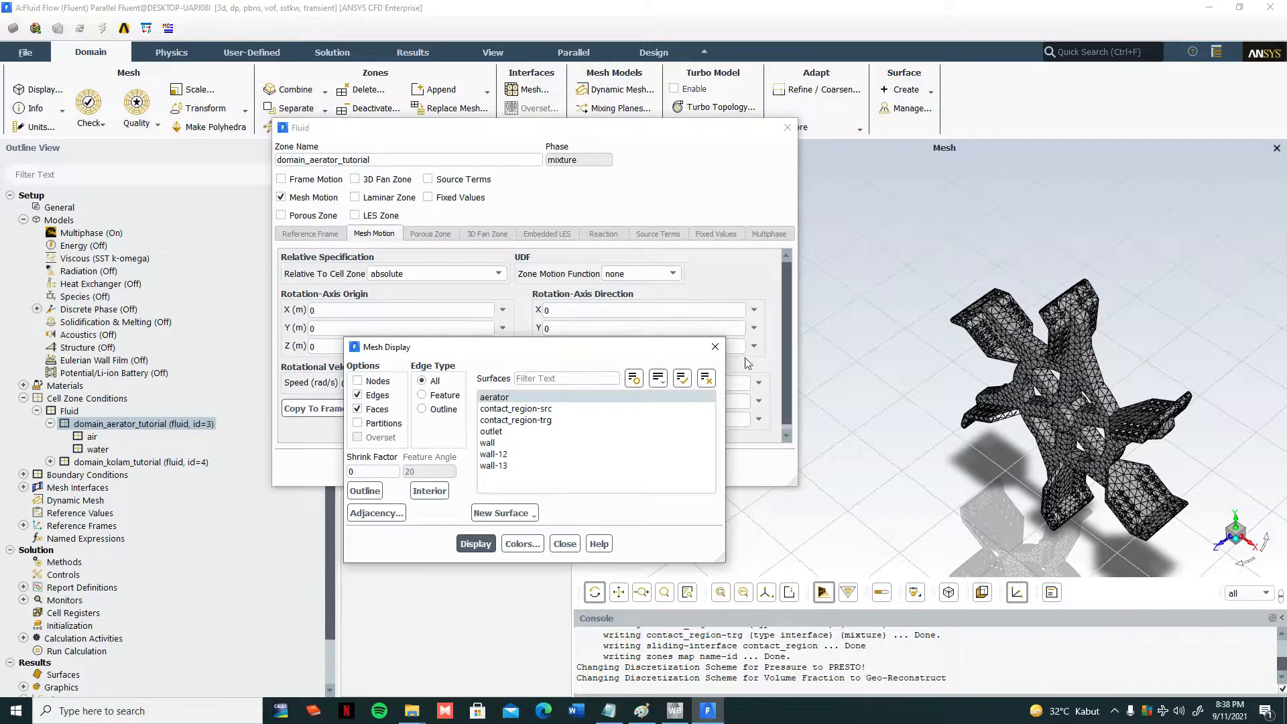
{"action": "left_click", "coordinate": [715, 347]}
- Set the mesh motion's rotation-axis direction to Y 1 and Z 0
{"action": "left_click", "coordinate": [541, 349]}
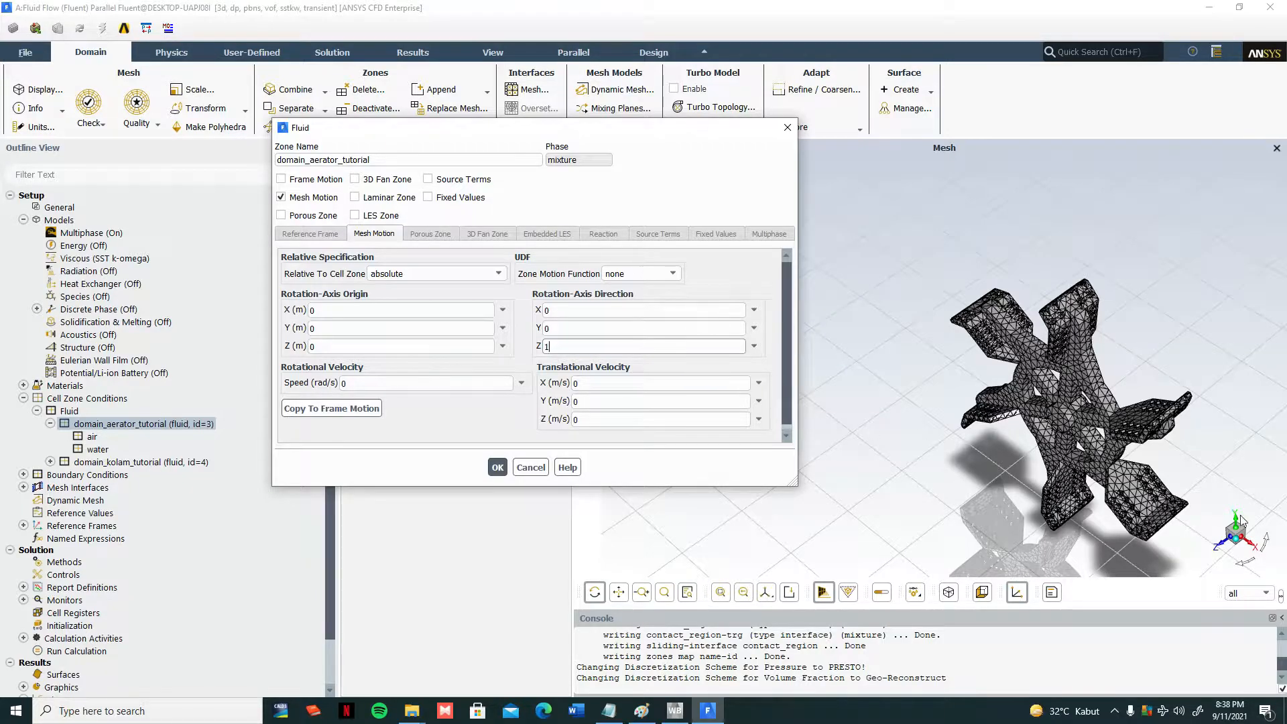
{"action": "key", "text": "BackSpace"}
{"action": "type", "text": "0"}
{"action": "left_click", "coordinate": [553, 333]}
{"action": "key", "text": "BackSpace"}
{"action": "type", "text": "1"}
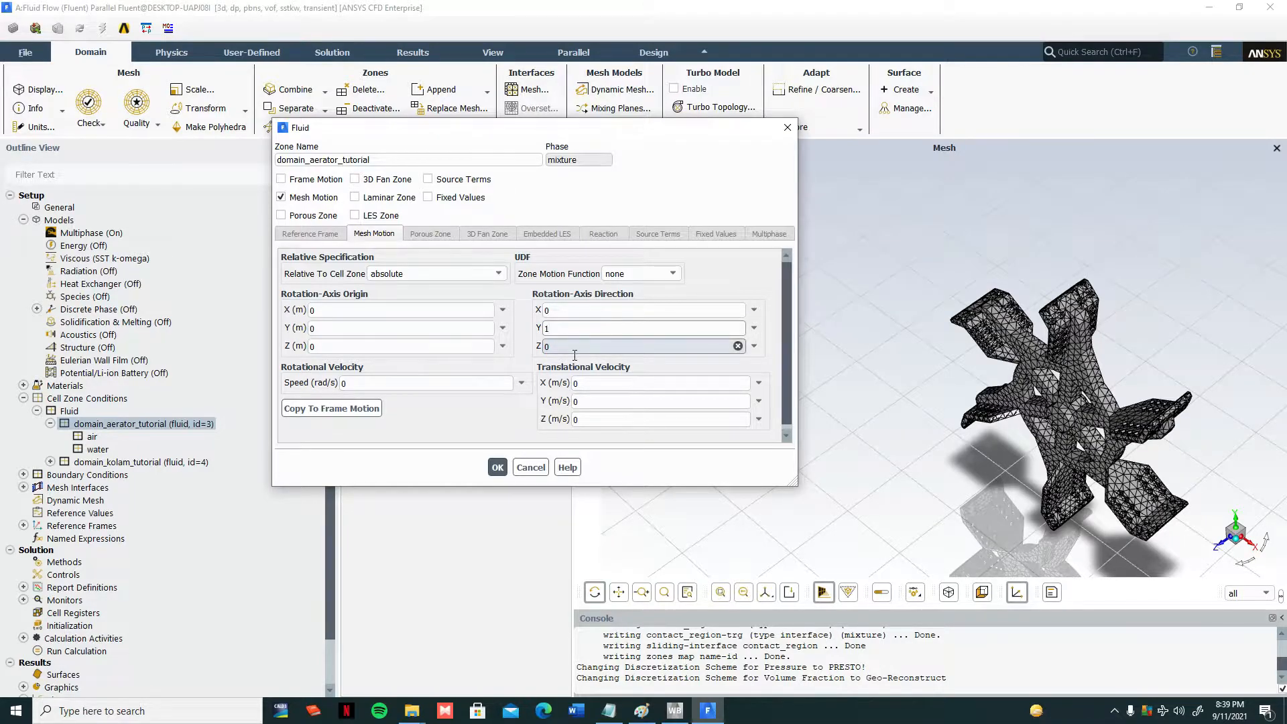
{"action": "left_click", "coordinate": [571, 346]}
{"action": "left_click", "coordinate": [484, 388]}
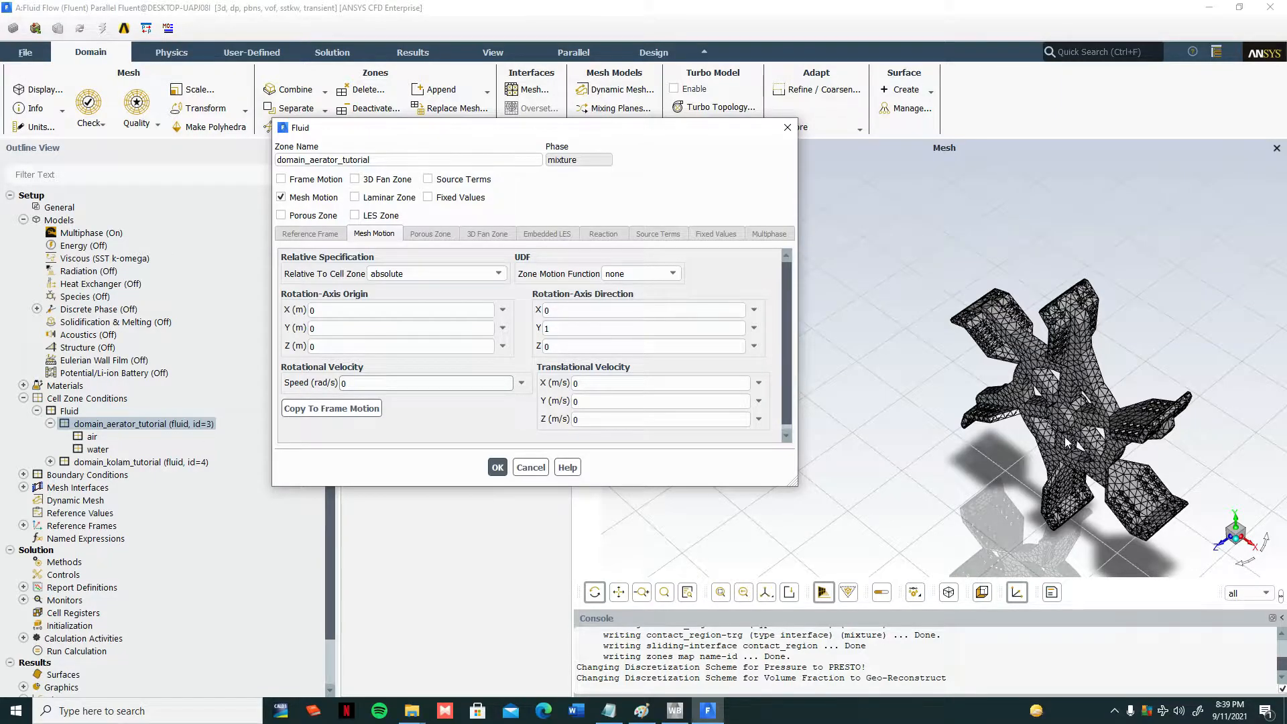
- Set the aerator zone's rotation-axis direction back to Y 0 and Z 1
{"action": "left_click_drag", "start_coordinate": [735, 328], "coordinate": [512, 328]}
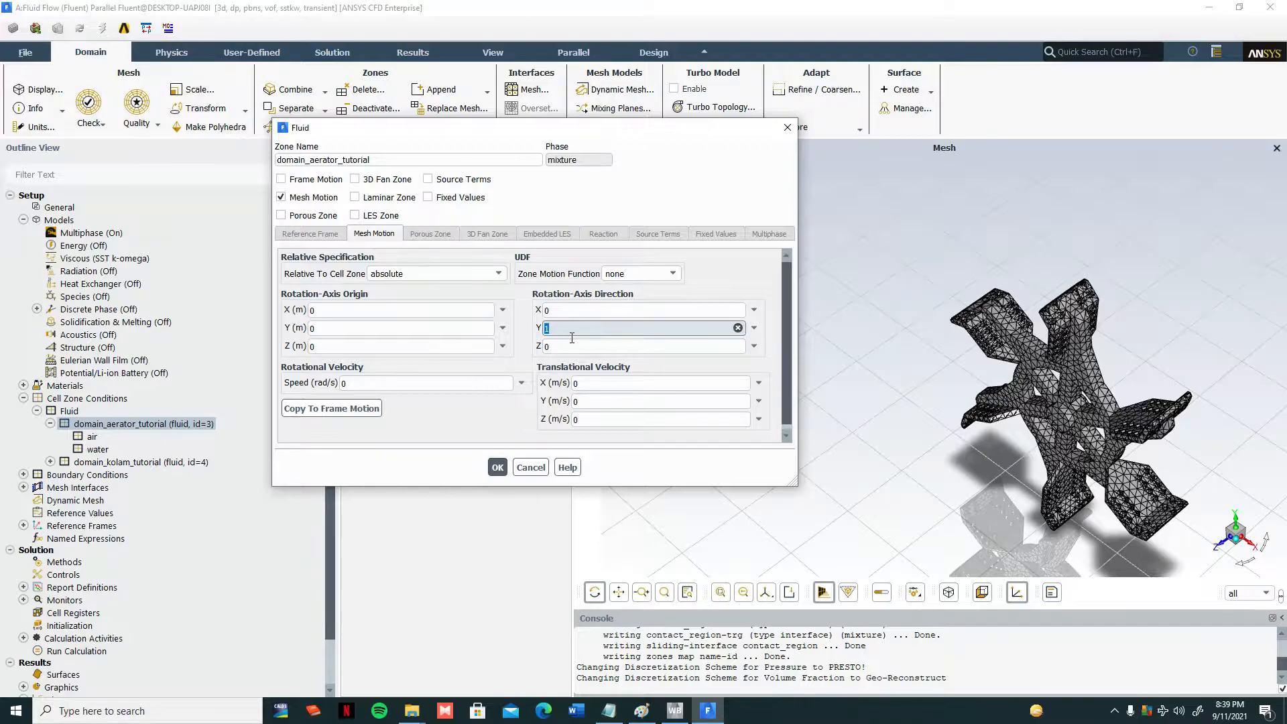
{"action": "key", "text": "BackSpace"}
{"action": "type", "text": "0"}
{"action": "key", "text": "Tab"}
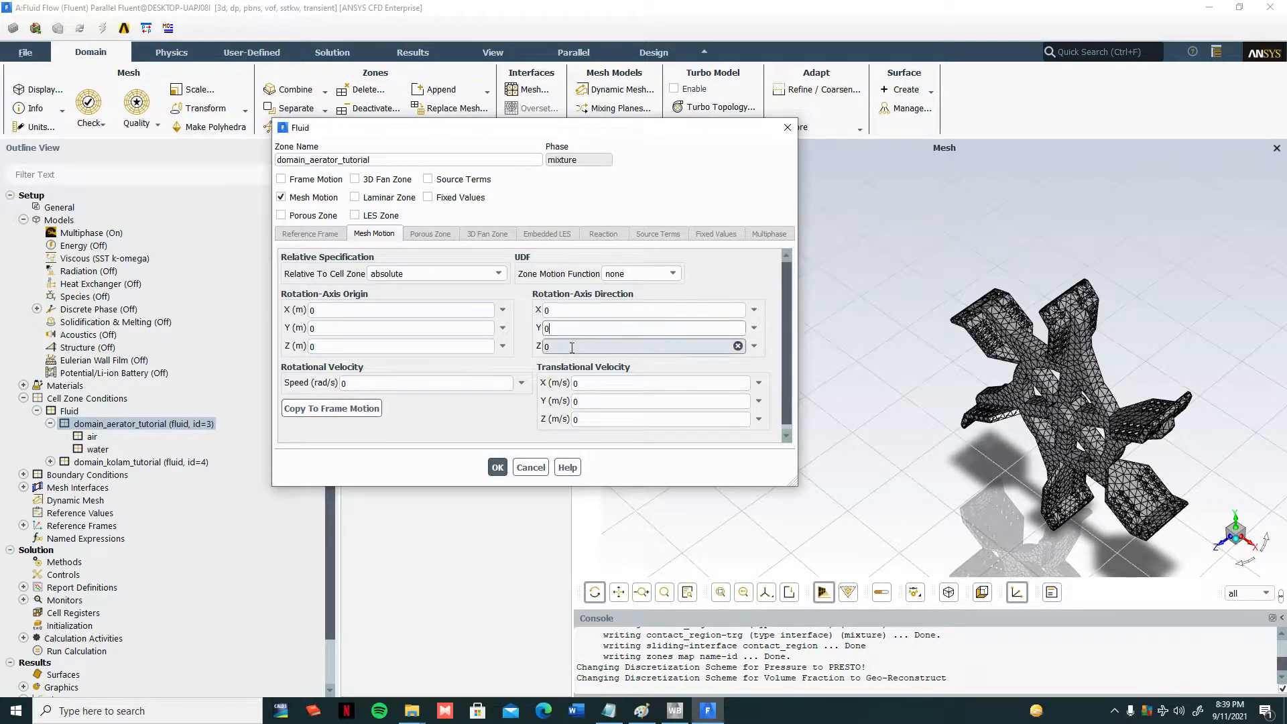
{"action": "type", "text": "1"}
- Look up the aerator's angular speed in the Notepad notes and set the zone's rotational velocity to 152.89 rad/s in Fluent
{"action": "left_click", "coordinate": [446, 384]}
{"action": "double_click", "coordinate": [382, 387]}
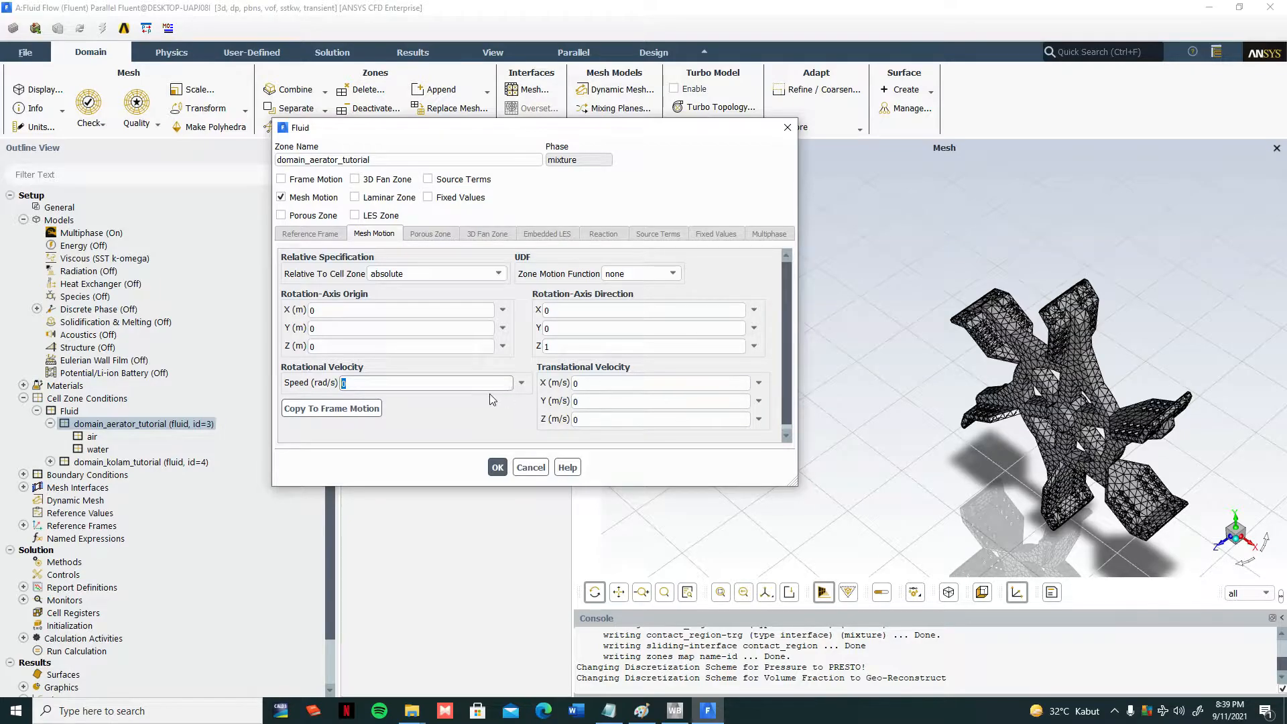
{"action": "left_click", "coordinate": [612, 712]}
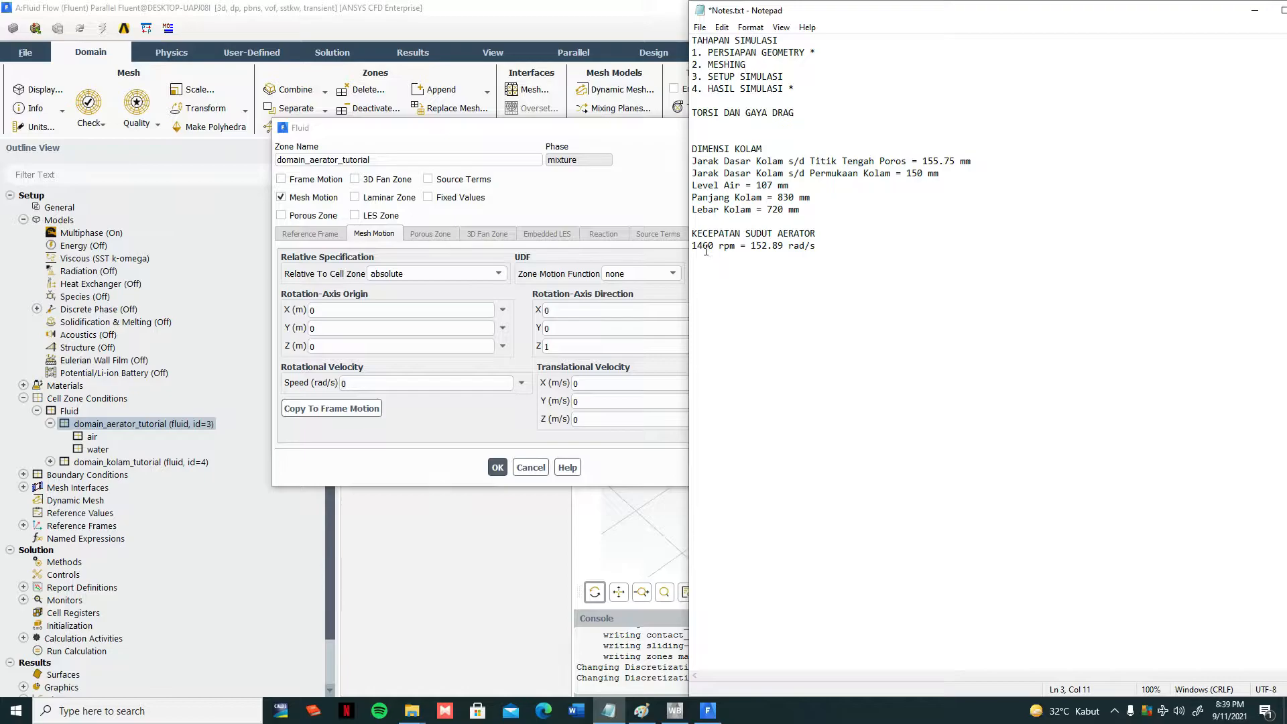
{"action": "left_click_drag", "start_coordinate": [693, 247], "coordinate": [740, 250]}
{"action": "left_click_drag", "start_coordinate": [751, 247], "coordinate": [788, 252]}
{"action": "left_click", "coordinate": [1255, 10]}
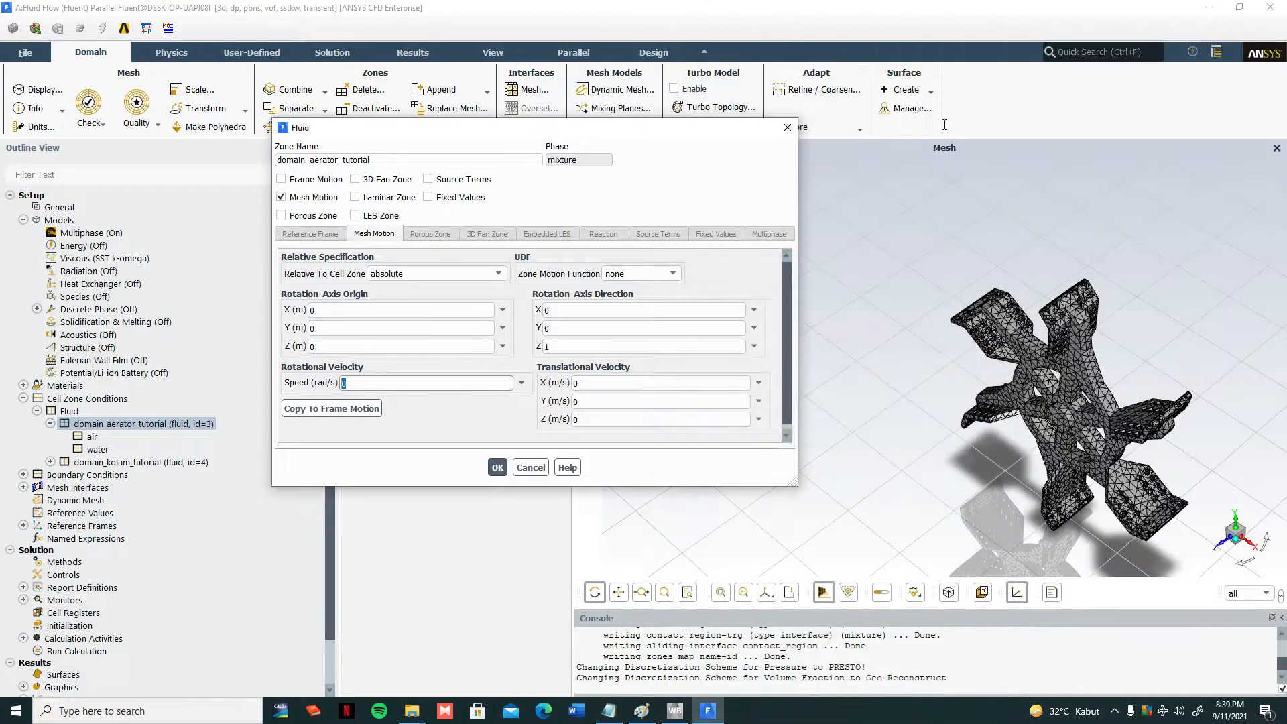
{"action": "double_click", "coordinate": [386, 384]}
{"action": "type", "text": "152.89"}
{"action": "left_click_drag", "start_coordinate": [908, 399], "coordinate": [892, 414]}
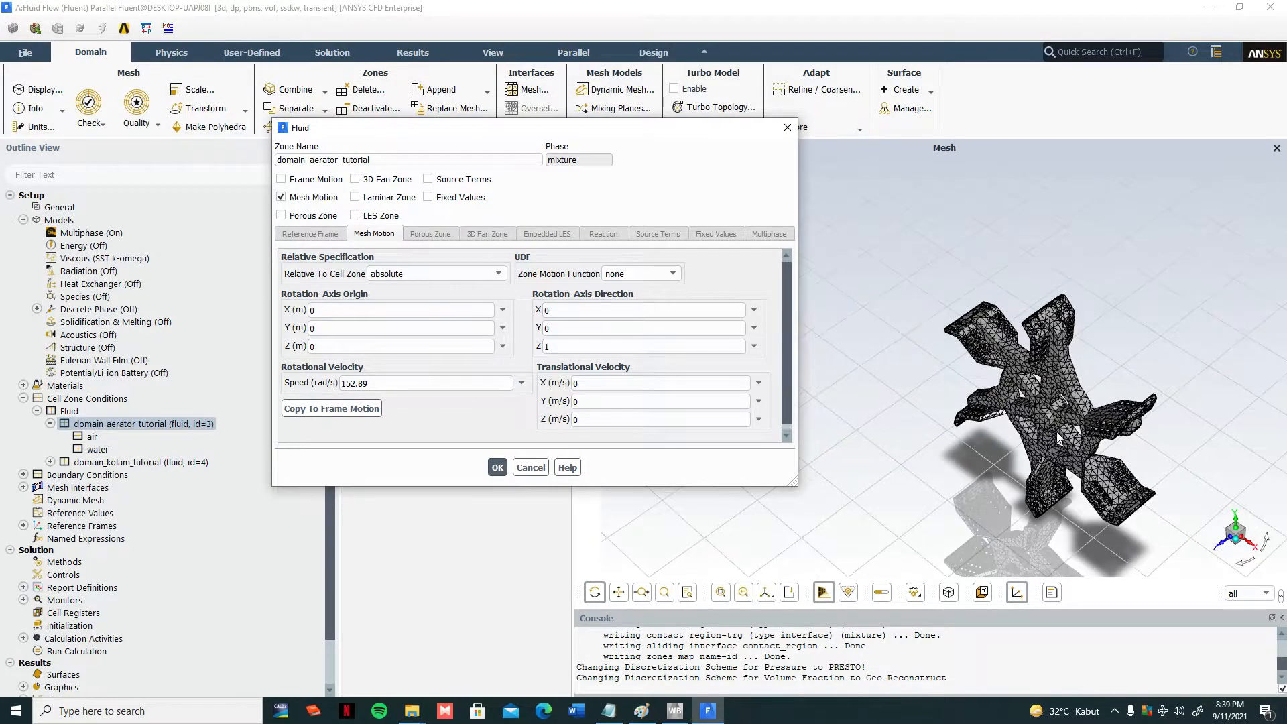
{"action": "left_click_drag", "start_coordinate": [1049, 432], "coordinate": [1157, 436]}
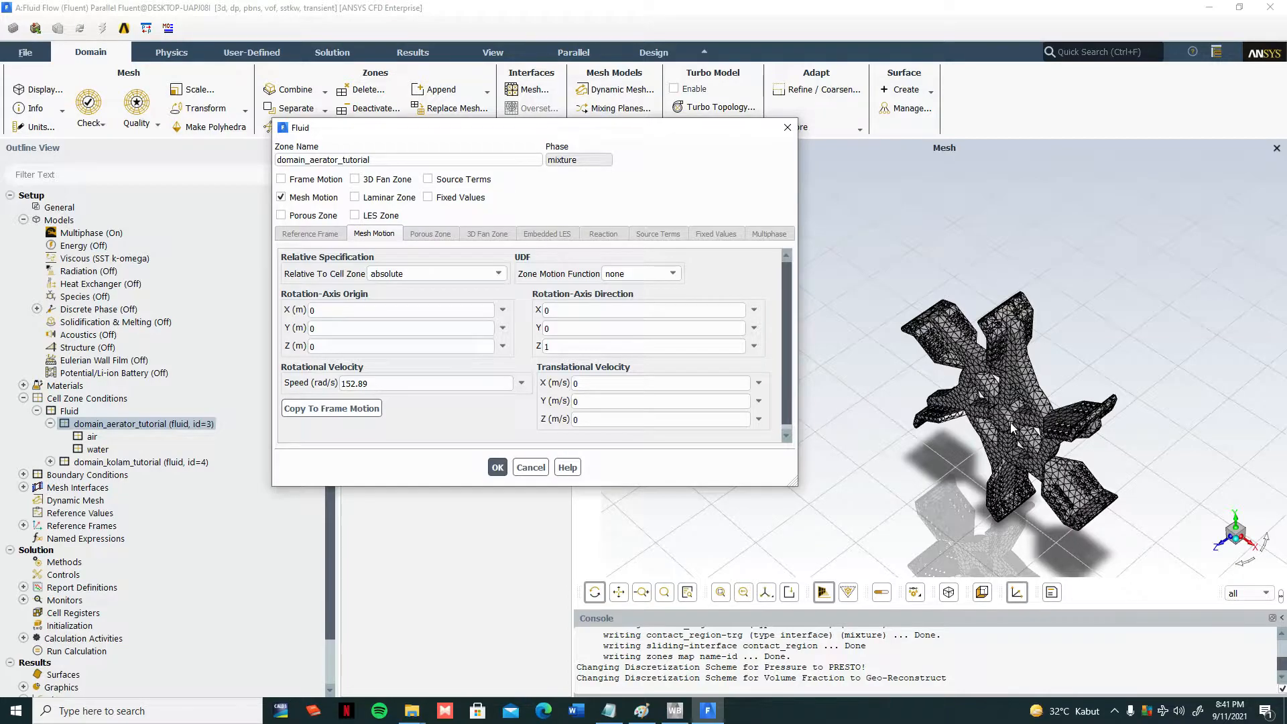
- Switch to Paint and sketch red arrows for the aerator's rotation direction and the rotation axis on the pond assembly image
{"action": "left_click", "coordinate": [549, 347]}
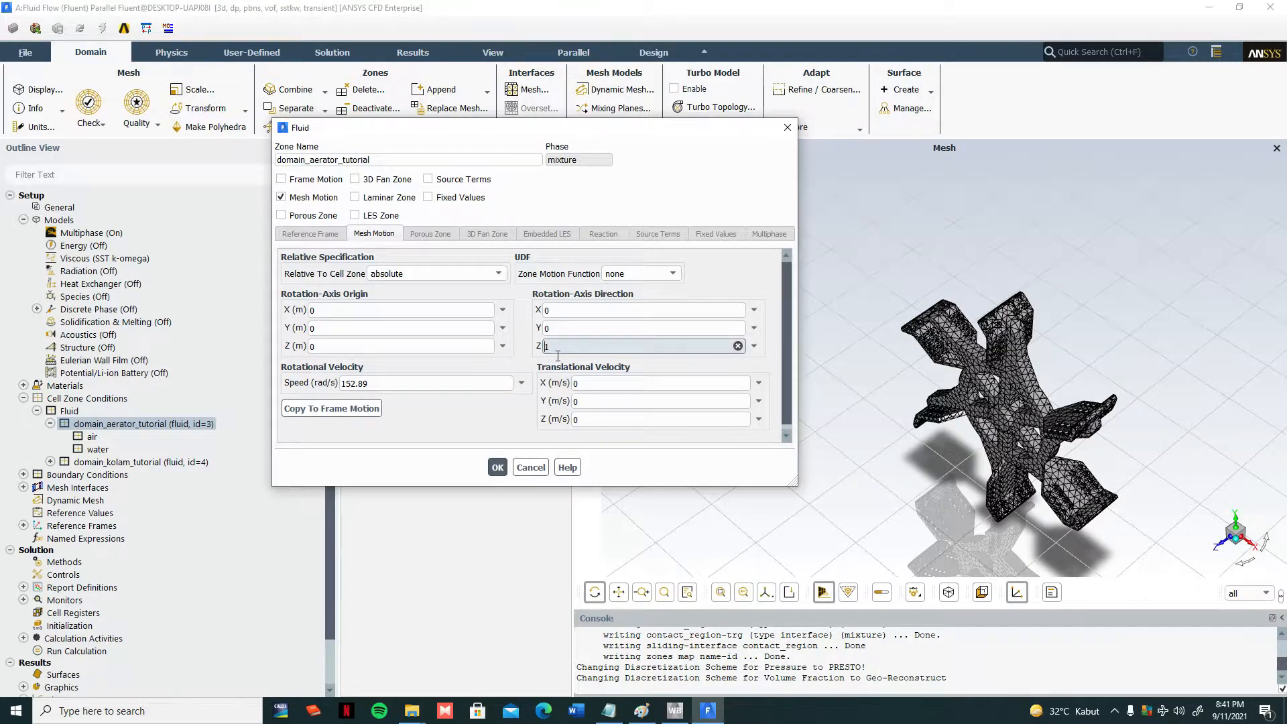
{"action": "double_click", "coordinate": [555, 356]}
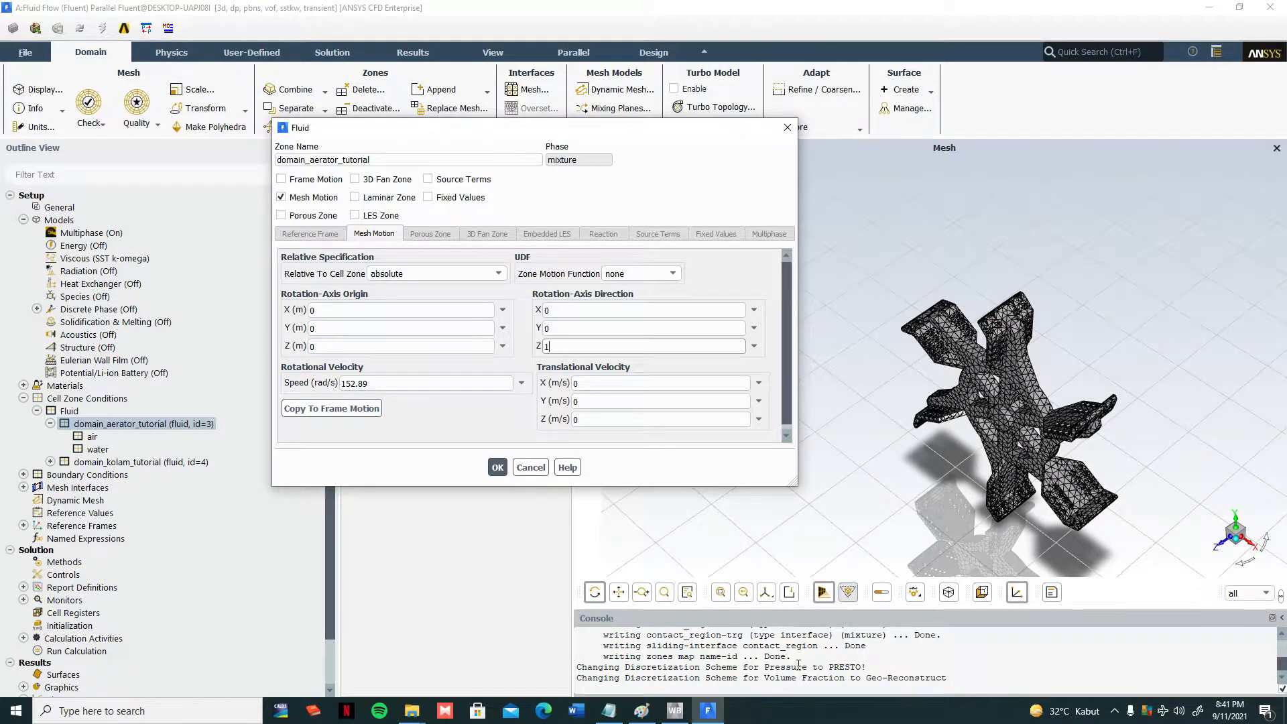
{"action": "left_click", "coordinate": [642, 711]}
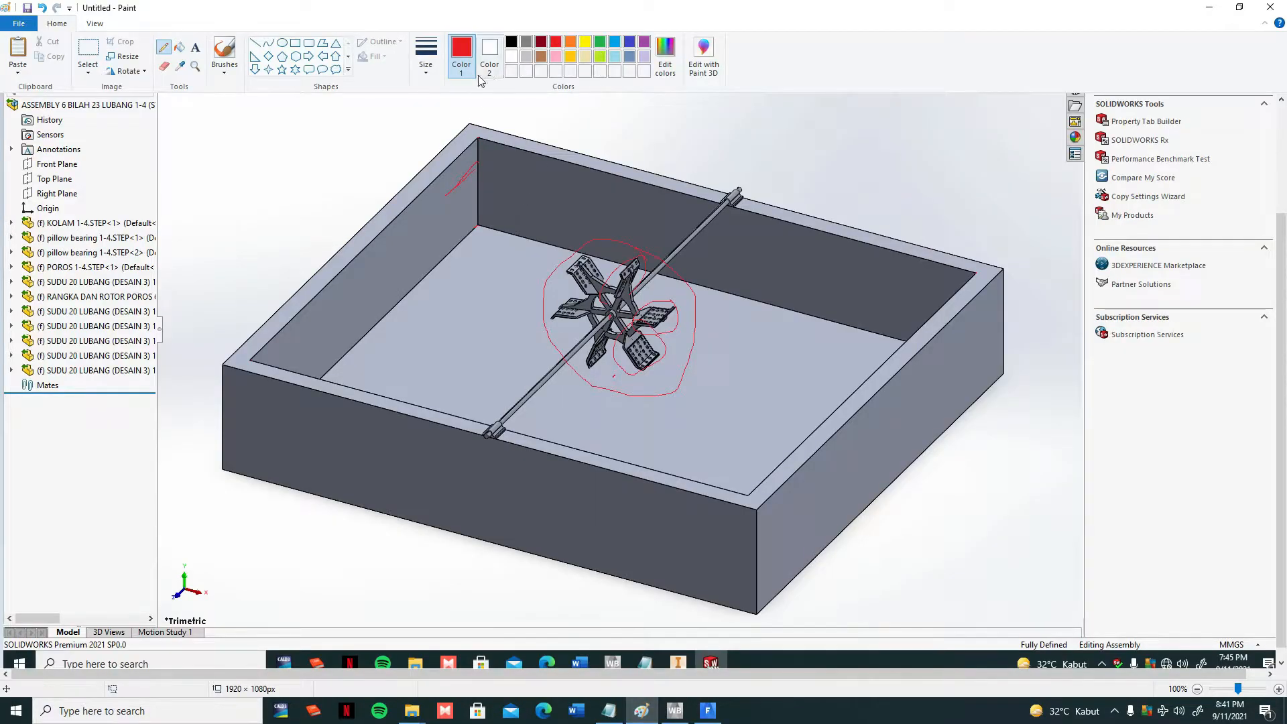
{"action": "mouse_move", "coordinate": [536, 263]}
{"action": "left_mouse_down"}
{"action": "mouse_move", "coordinate": [513, 276]}
{"action": "mouse_move", "coordinate": [496, 340]}
{"action": "left_mouse_up"}
{"action": "mouse_move", "coordinate": [236, 564]}
{"action": "left_mouse_down"}
{"action": "mouse_move", "coordinate": [236, 577]}
{"action": "mouse_move", "coordinate": [260, 563]}
{"action": "left_mouse_up"}
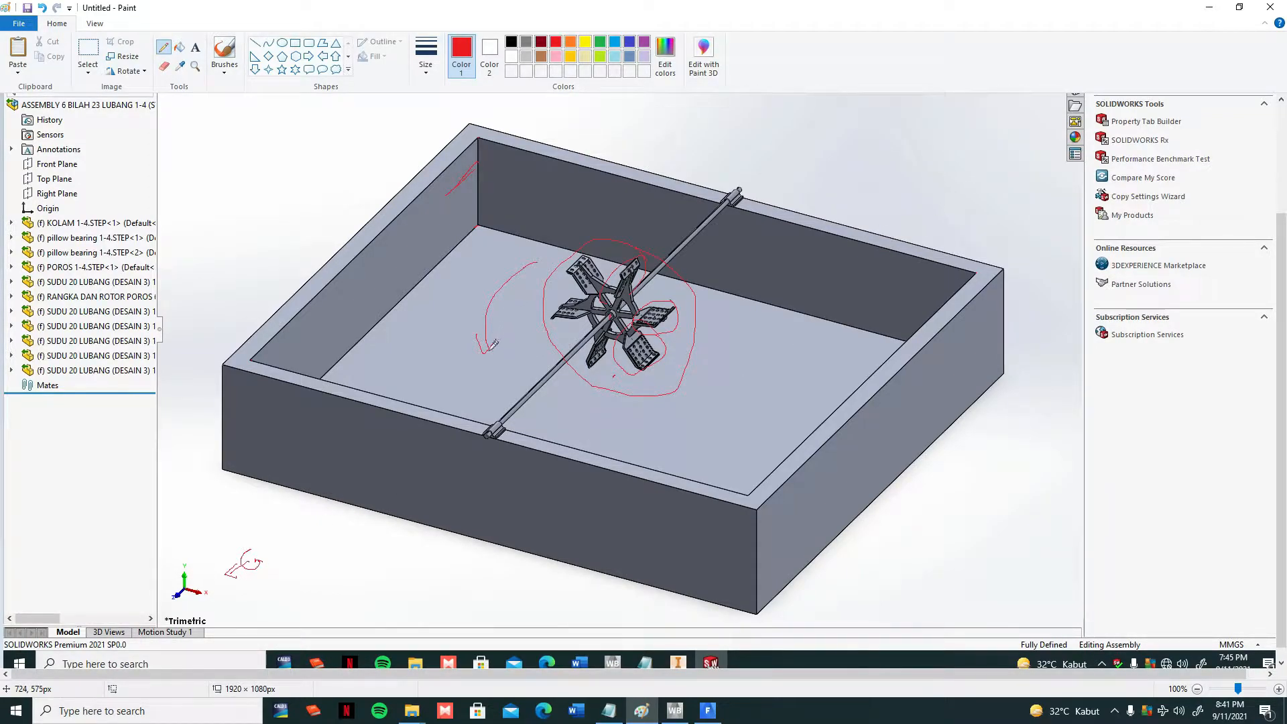
{"action": "left_click", "coordinate": [1209, 7]}
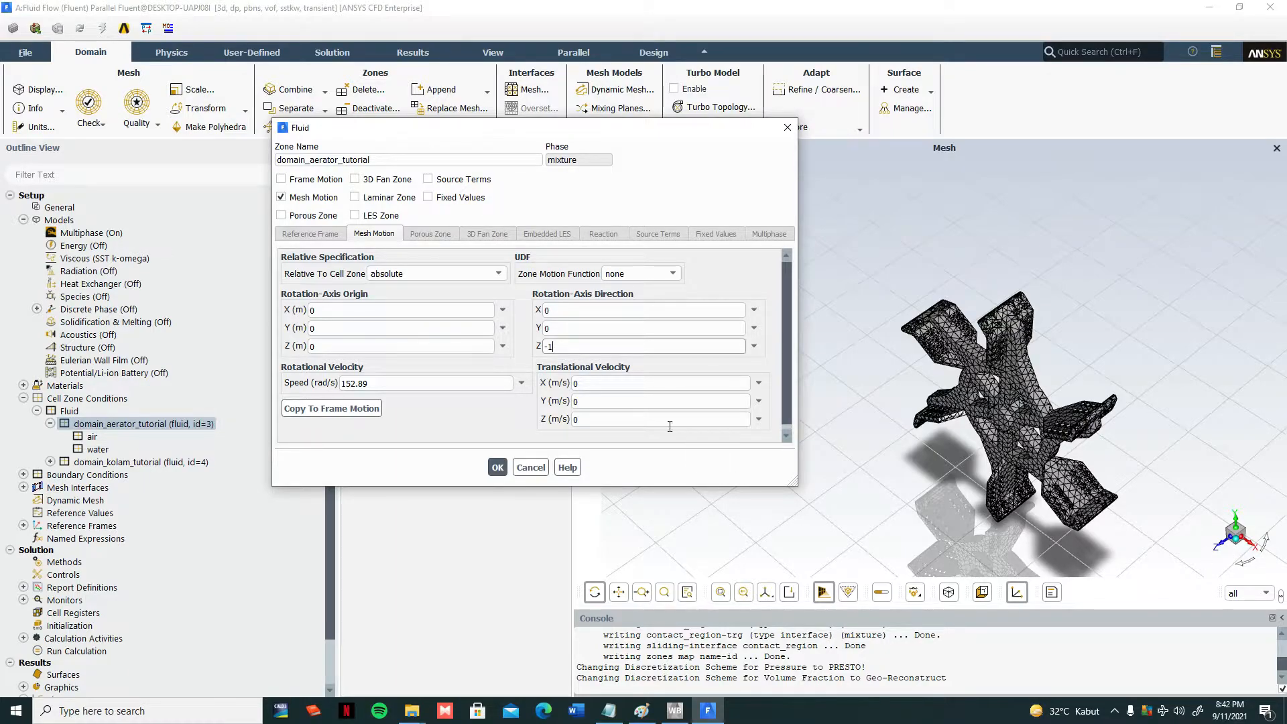
- Set the Z component of the rotation-axis direction to positive 1 and apply the aerator zone's mesh motion settings
{"action": "left_click_drag", "start_coordinate": [548, 348], "coordinate": [542, 347]}
{"action": "key", "text": "BackSpace"}
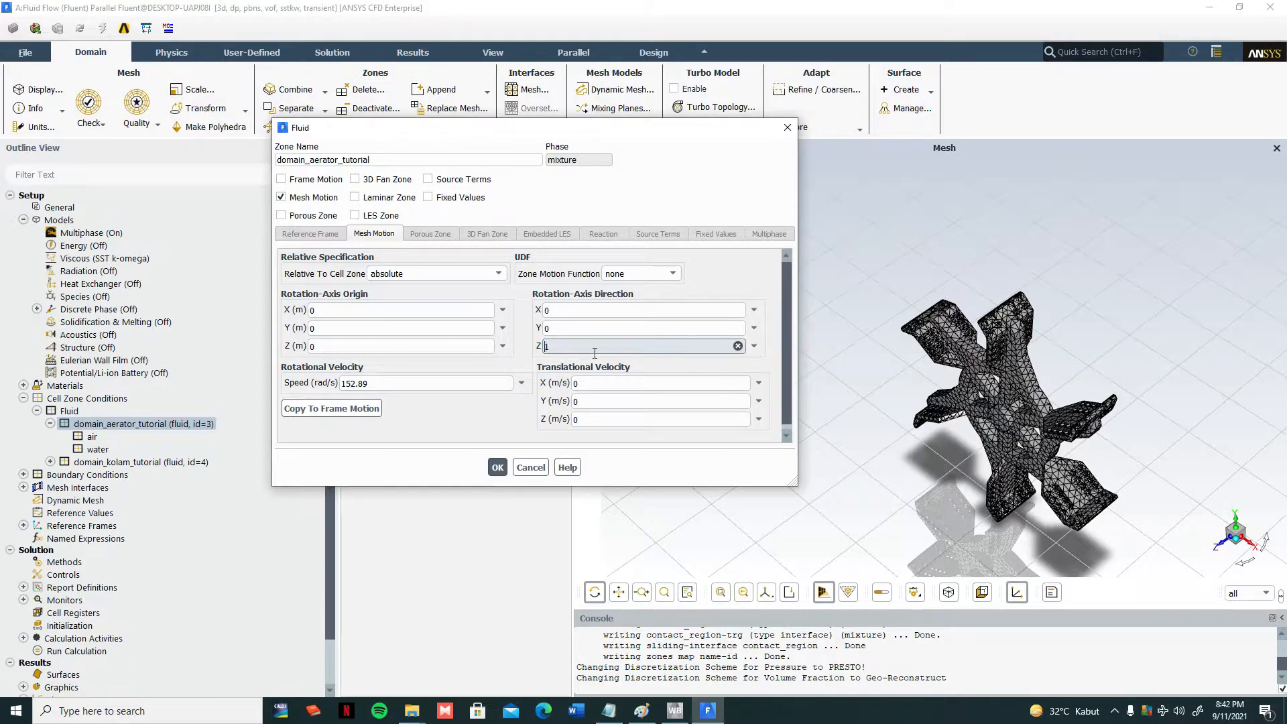
{"action": "left_click", "coordinate": [497, 468]}
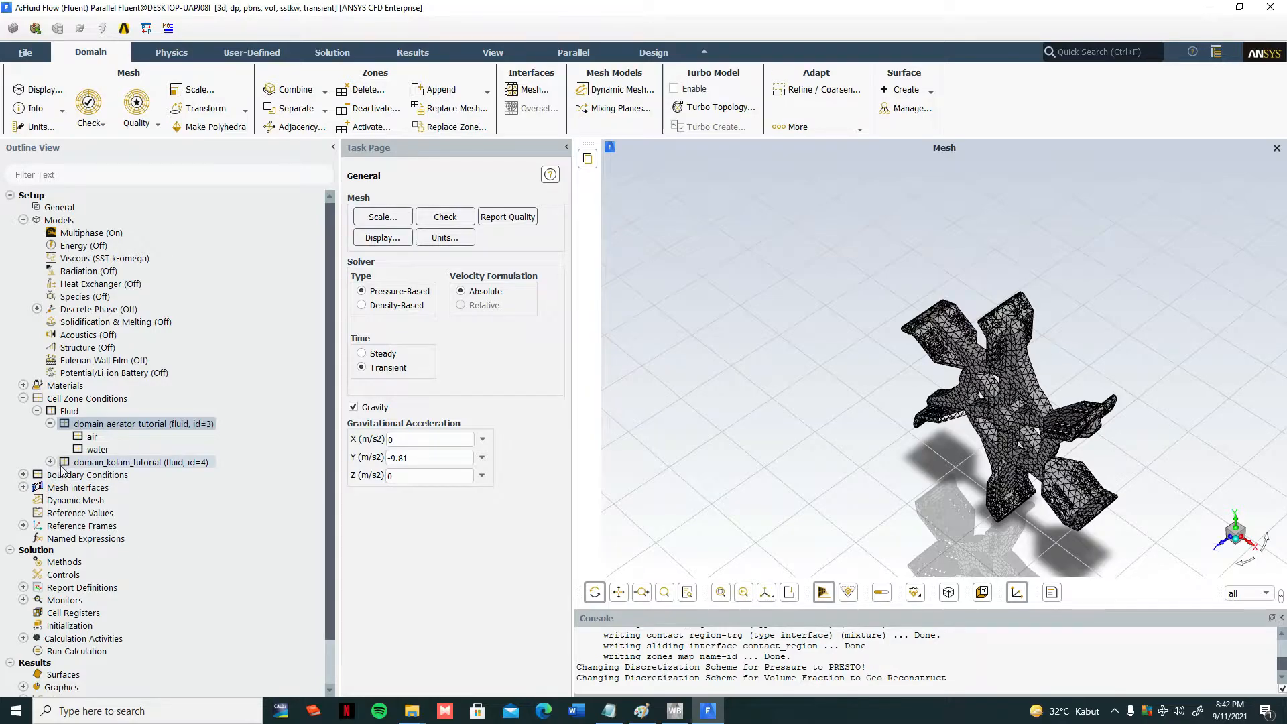
- Open the boundary conditions and display only the mesh of the wall boundary to examine its location
{"action": "left_click", "coordinate": [23, 398]}
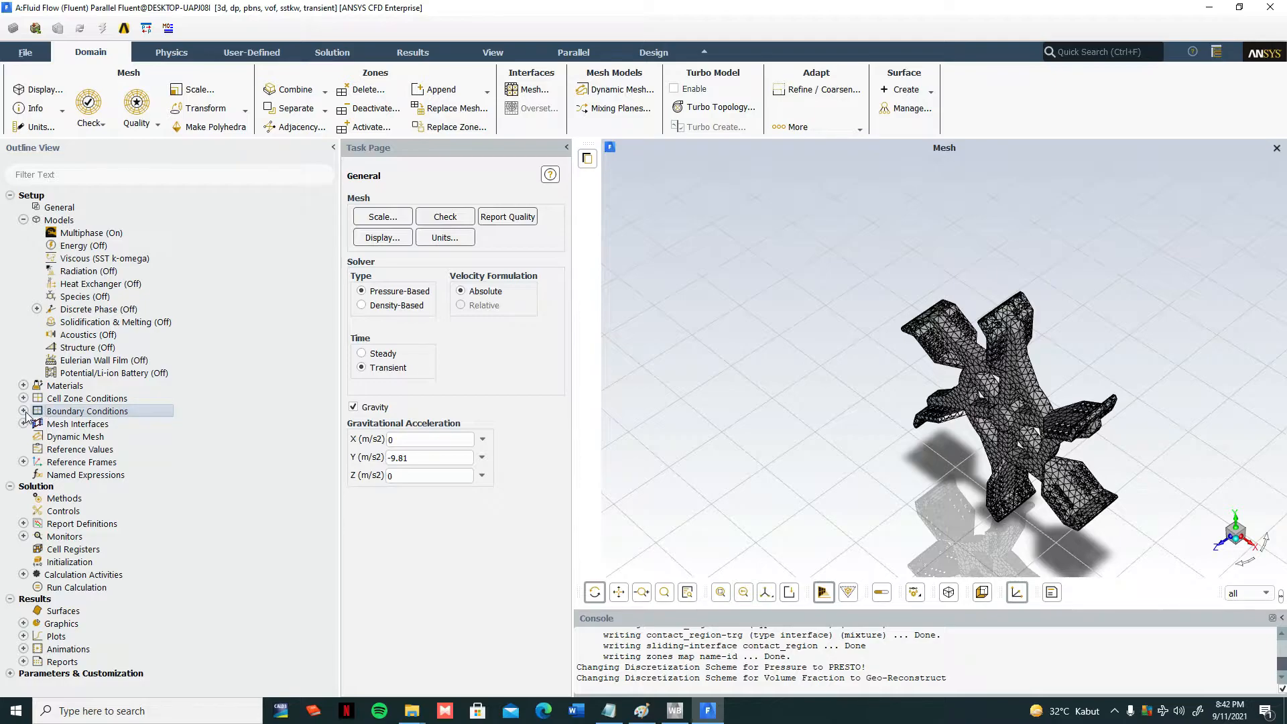
{"action": "left_click", "coordinate": [24, 411]}
{"action": "double_click", "coordinate": [66, 412]}
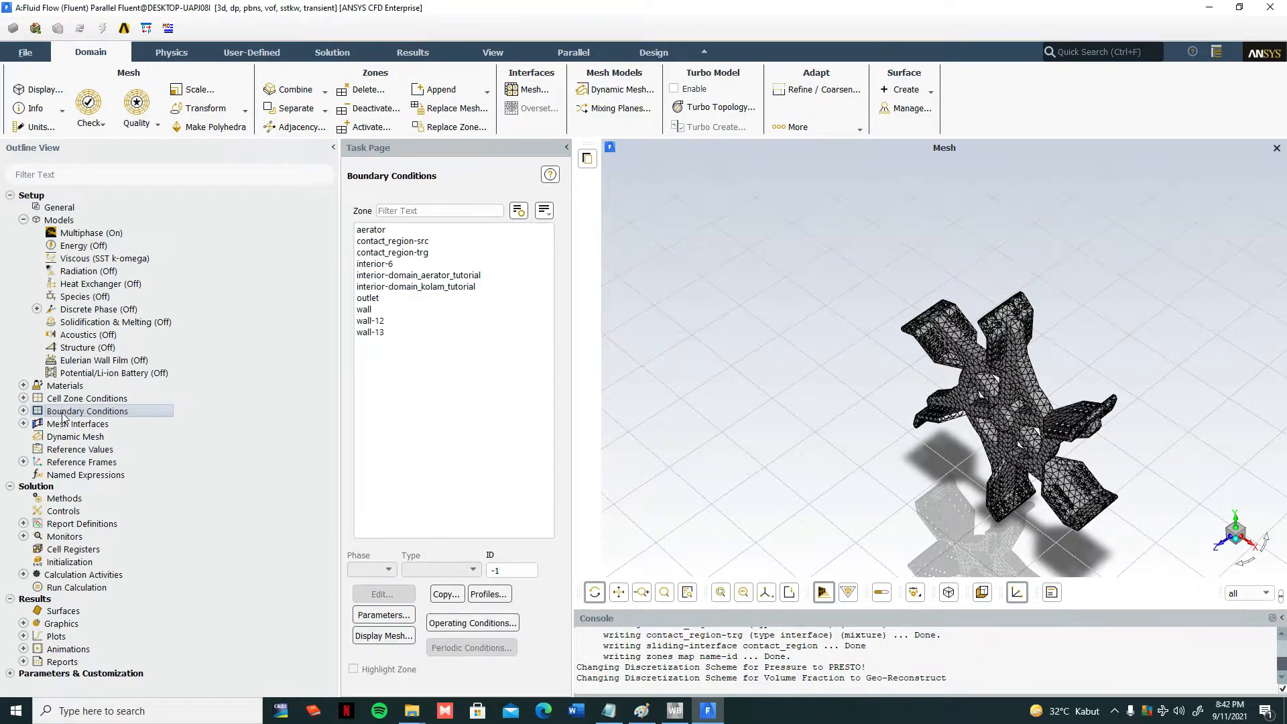
{"action": "left_click", "coordinate": [367, 232]}
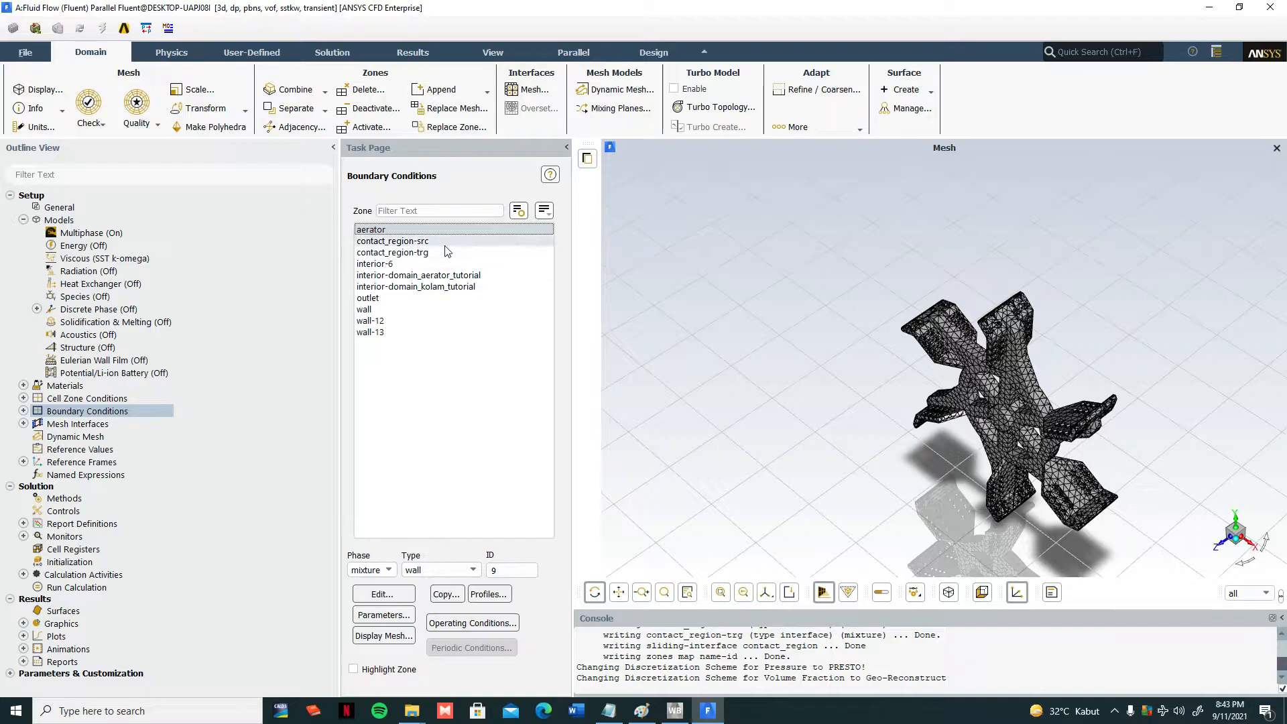
{"action": "left_click", "coordinate": [399, 312]}
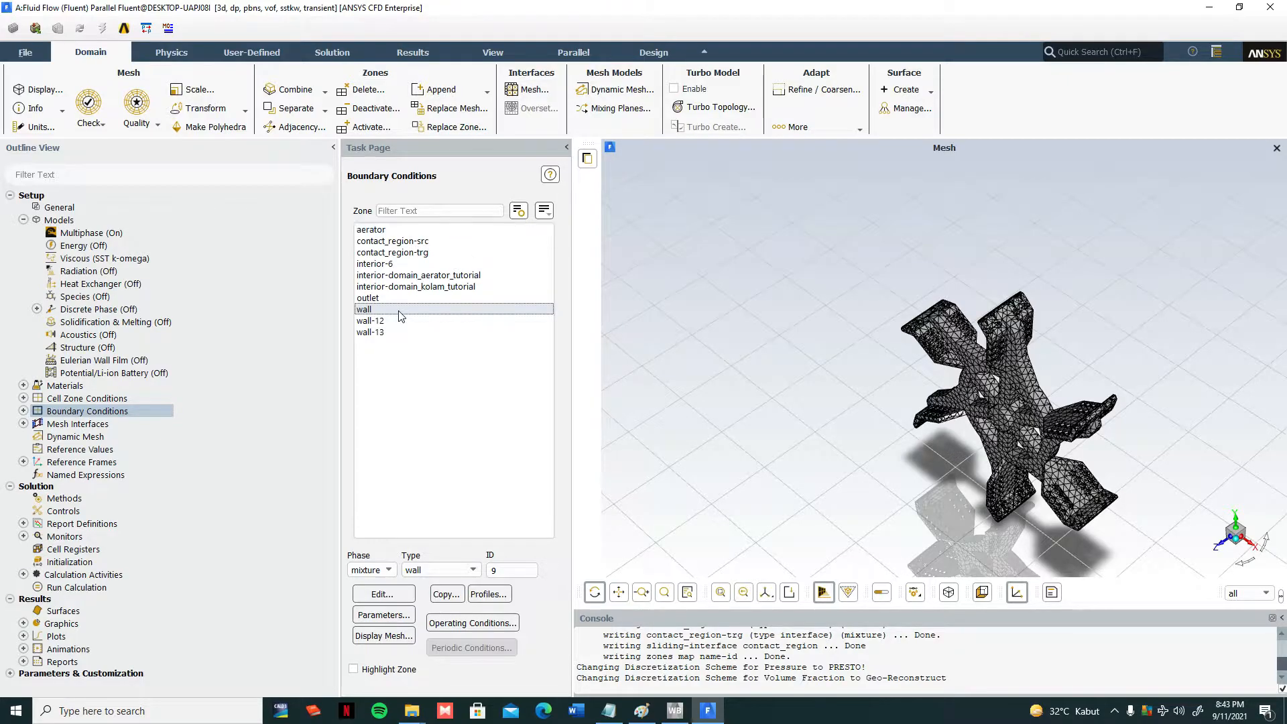
{"action": "left_click", "coordinate": [954, 594]}
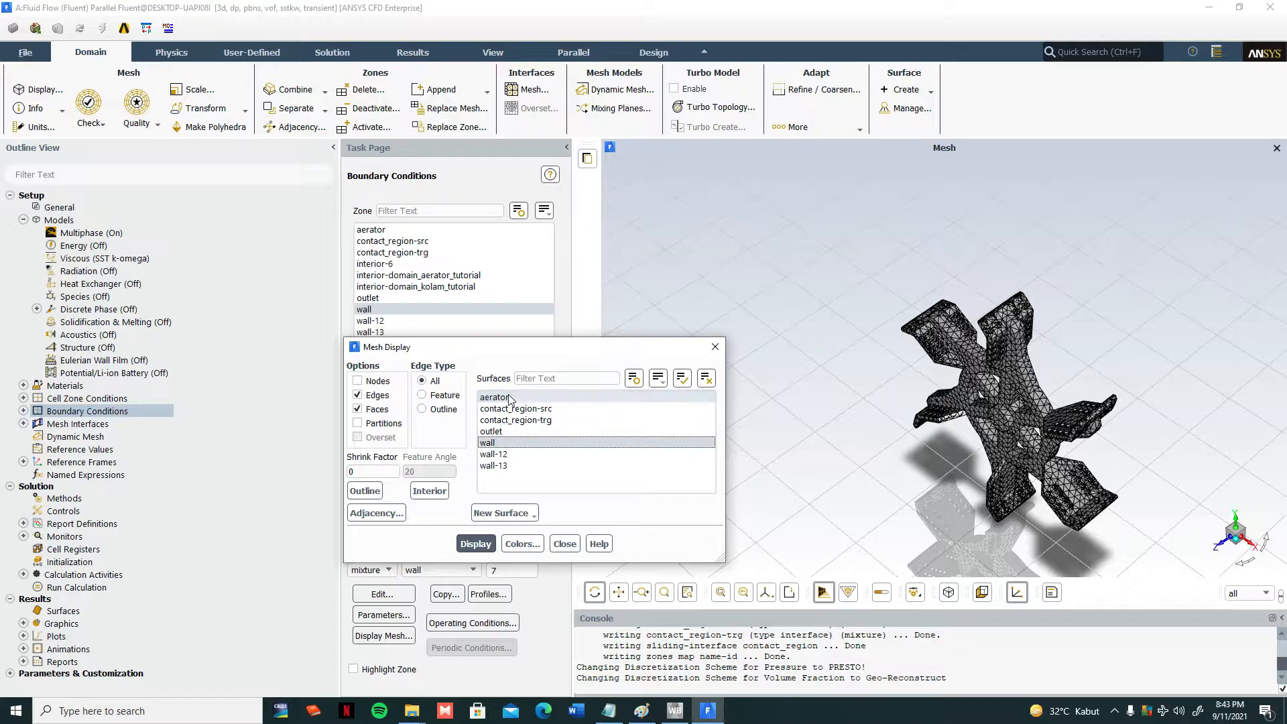
{"action": "left_click", "coordinate": [476, 544]}
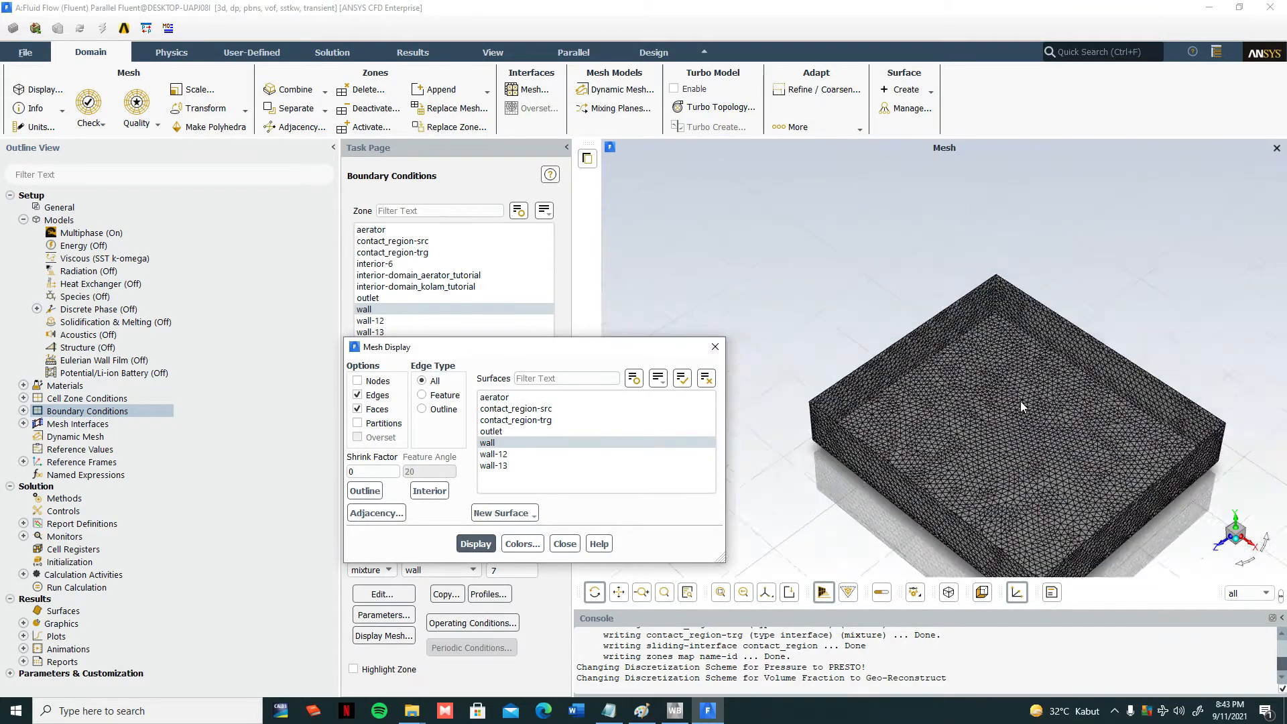
{"action": "scroll", "coordinate": [1052, 389], "scroll_direction": "up", "scroll_amount": 5}
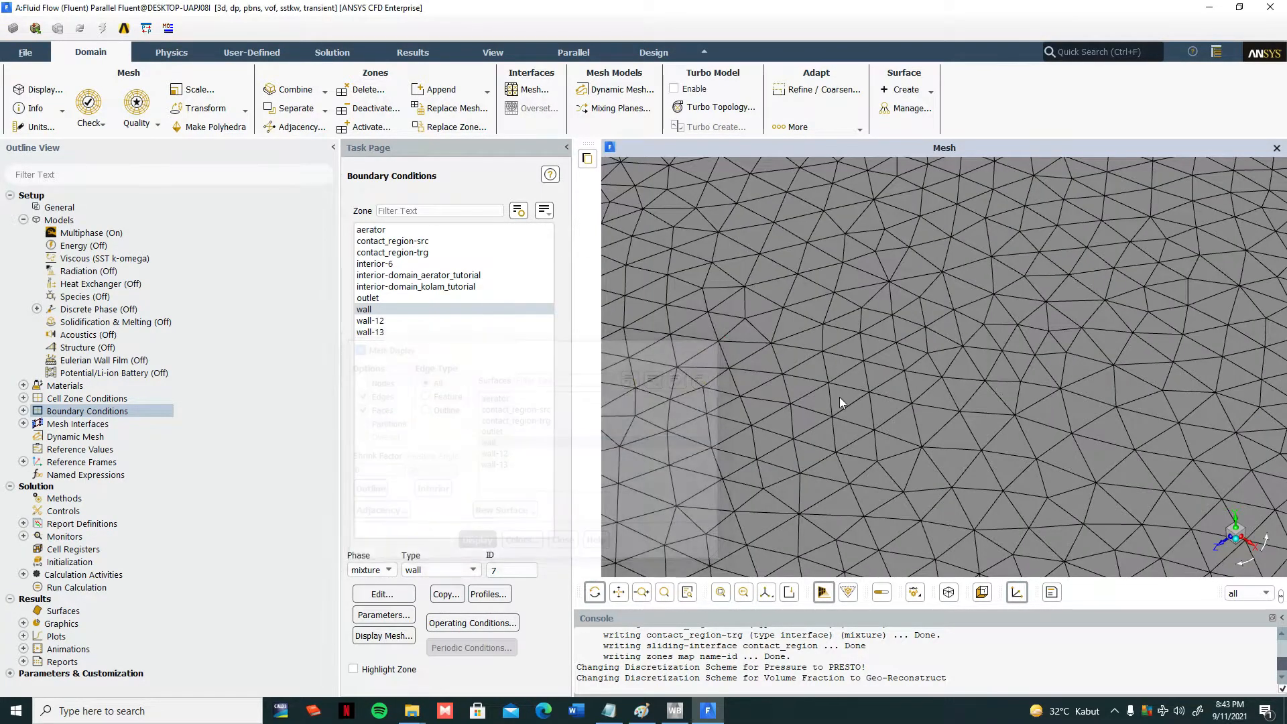
{"action": "scroll", "coordinate": [847, 395], "scroll_direction": "down", "scroll_amount": 8}
{"action": "scroll", "coordinate": [780, 412], "scroll_direction": "up", "scroll_amount": 1}
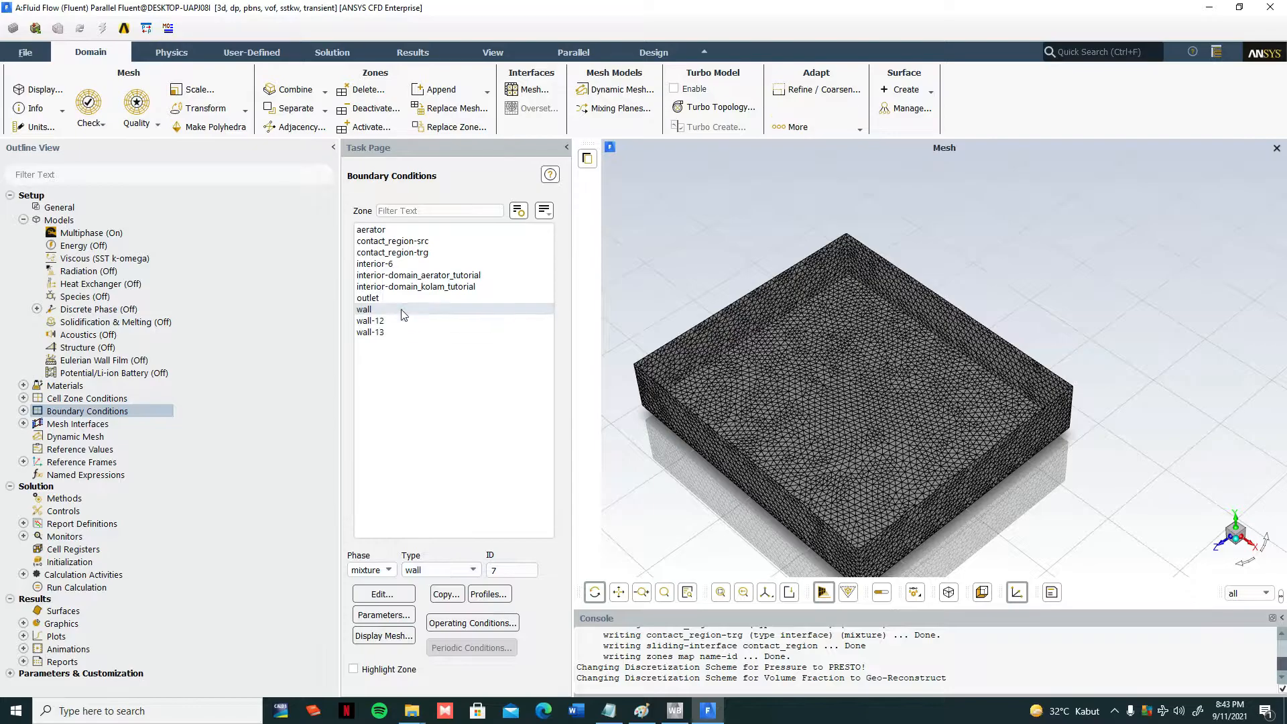
- Select the outlet boundary and display only its mesh to examine which faces it covers
{"action": "left_click", "coordinate": [388, 297]}
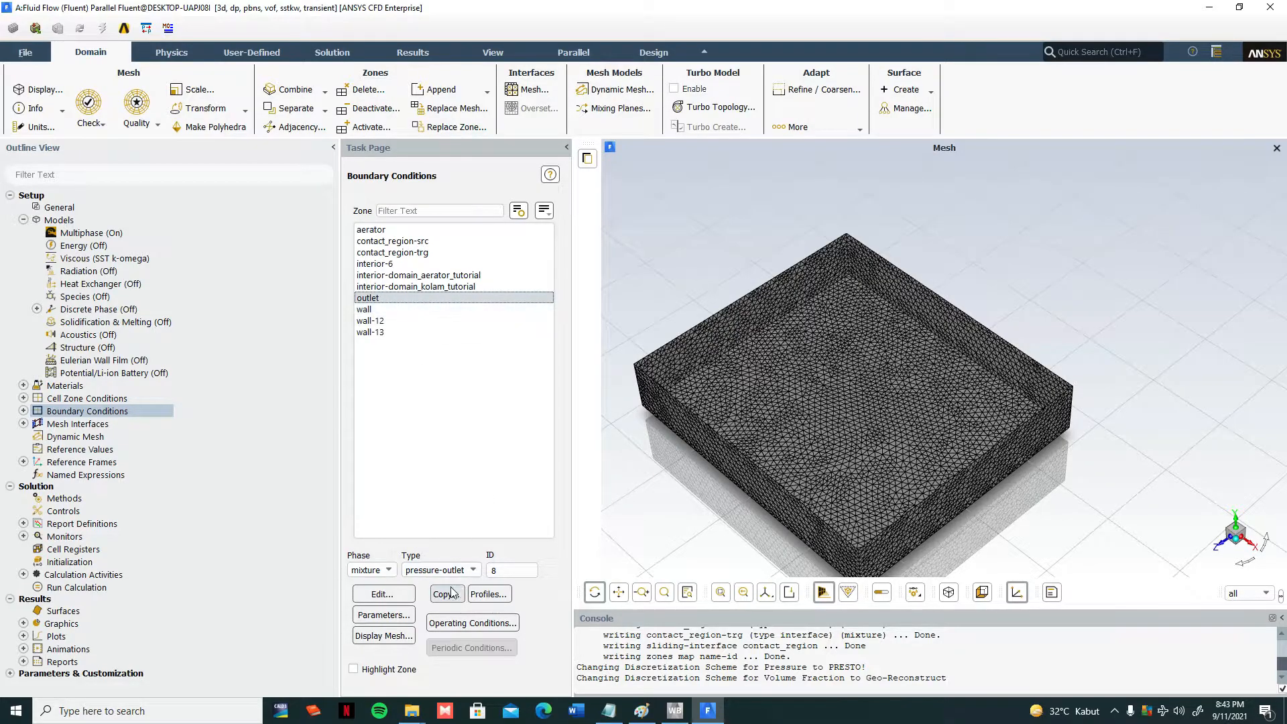
{"action": "left_click", "coordinate": [949, 593]}
{"action": "left_click", "coordinate": [491, 431]}
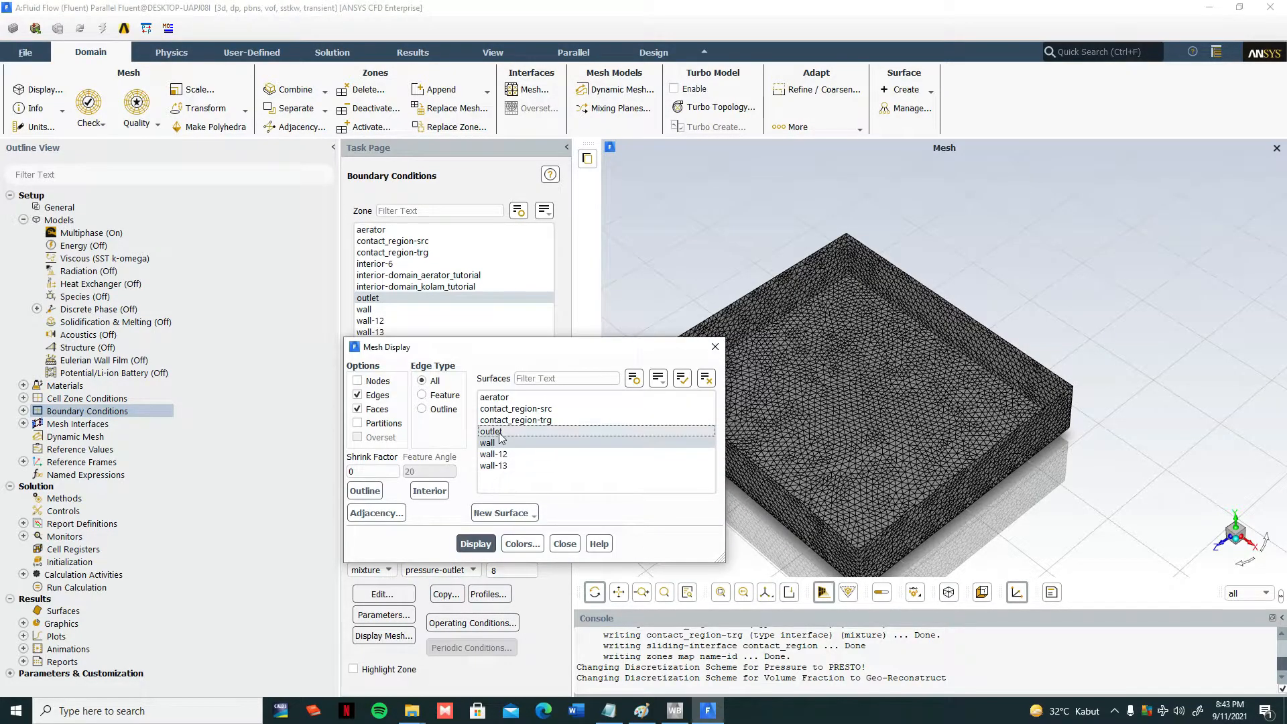
{"action": "left_click", "coordinate": [476, 543]}
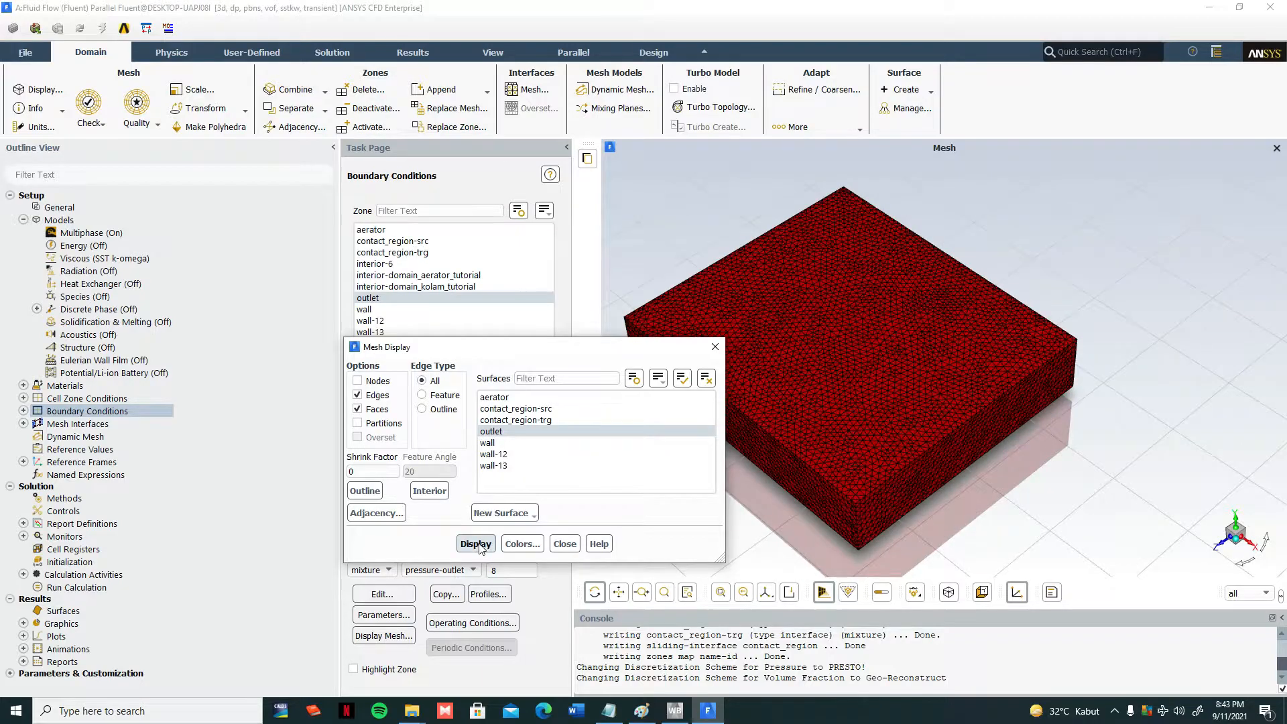
{"action": "left_click", "coordinate": [716, 346]}
{"action": "left_click_drag", "start_coordinate": [734, 444], "coordinate": [782, 392]}
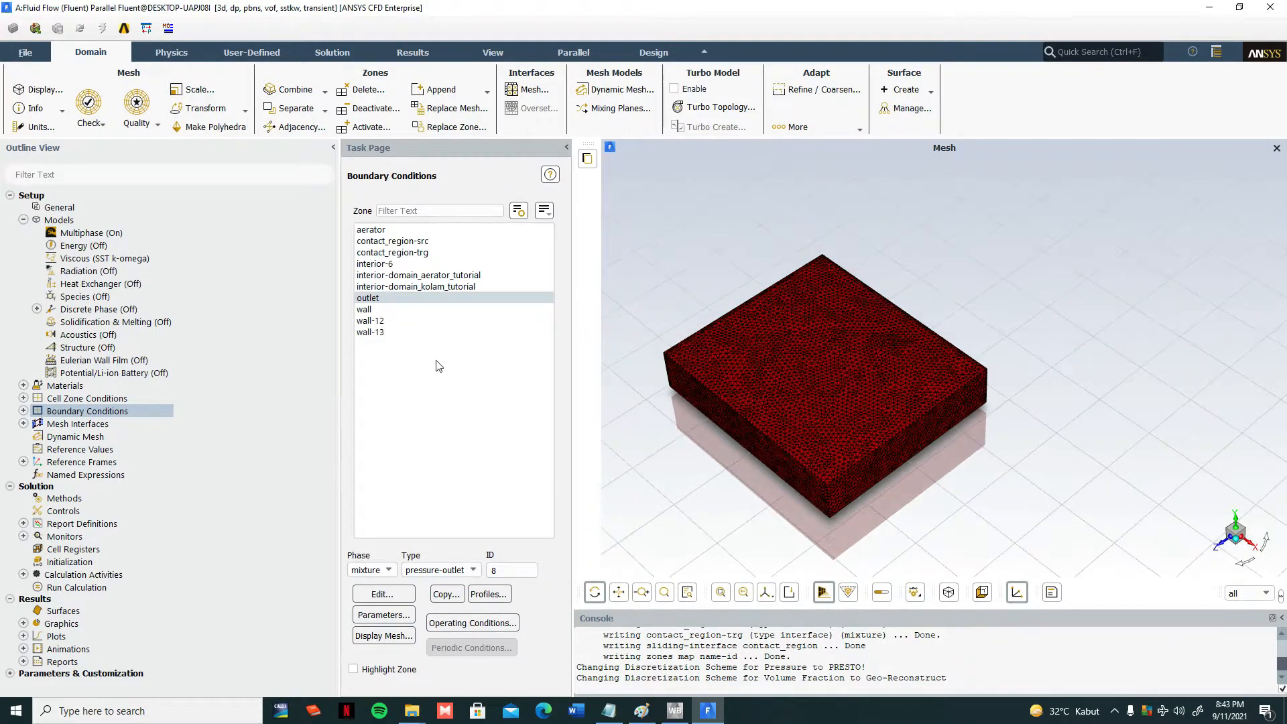
- Review the outlet's pressure-outlet type and its momentum and turbulence settings without changing them
{"action": "left_click", "coordinate": [443, 570]}
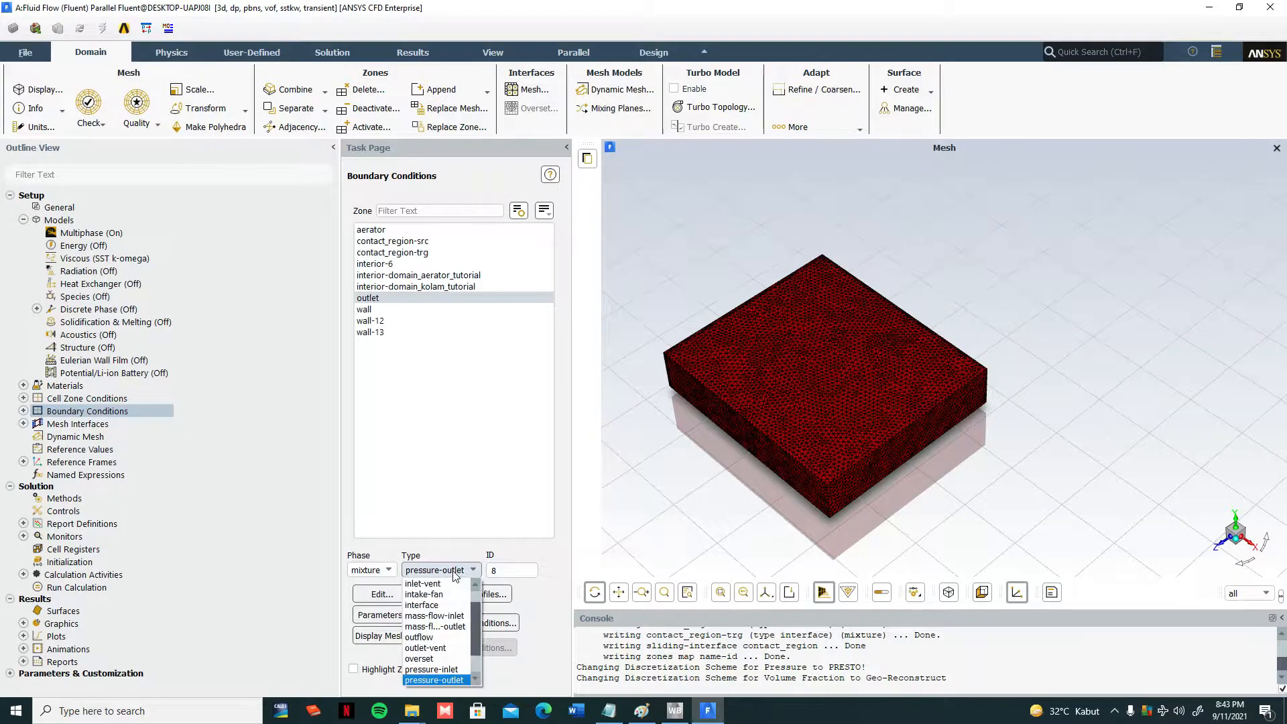
{"action": "left_click", "coordinate": [434, 679]}
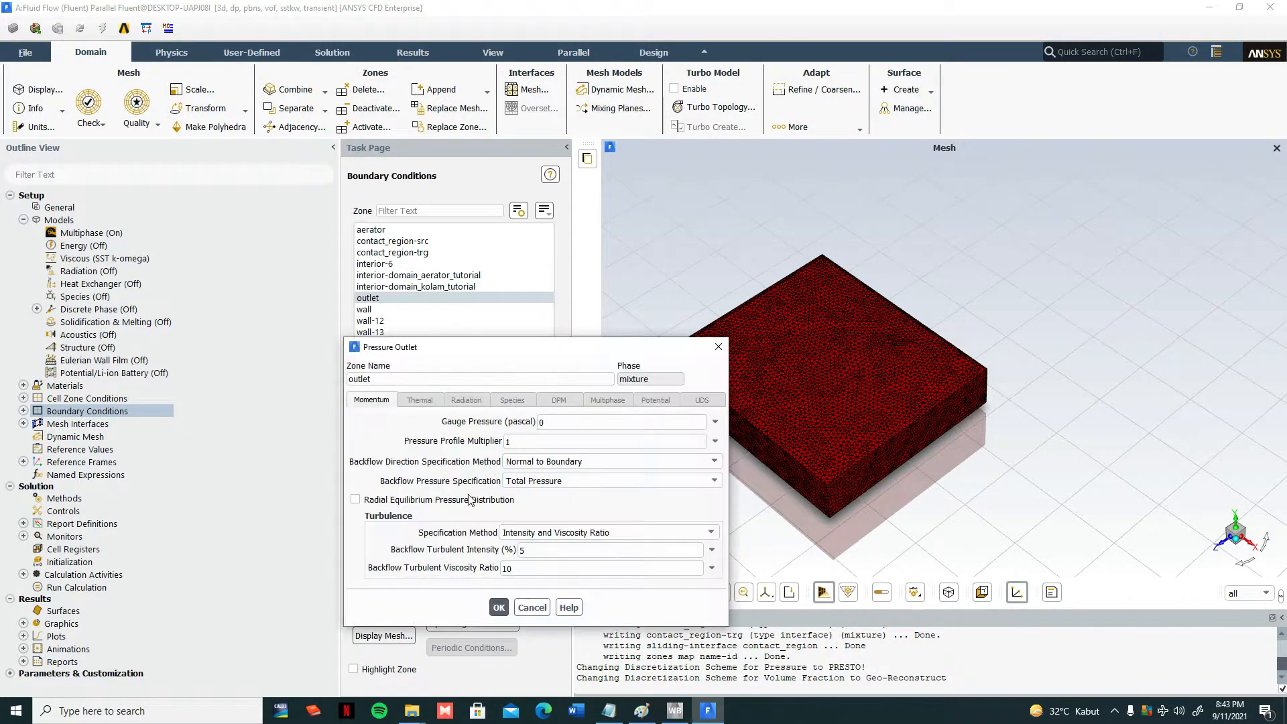
{"action": "left_click", "coordinate": [718, 347]}
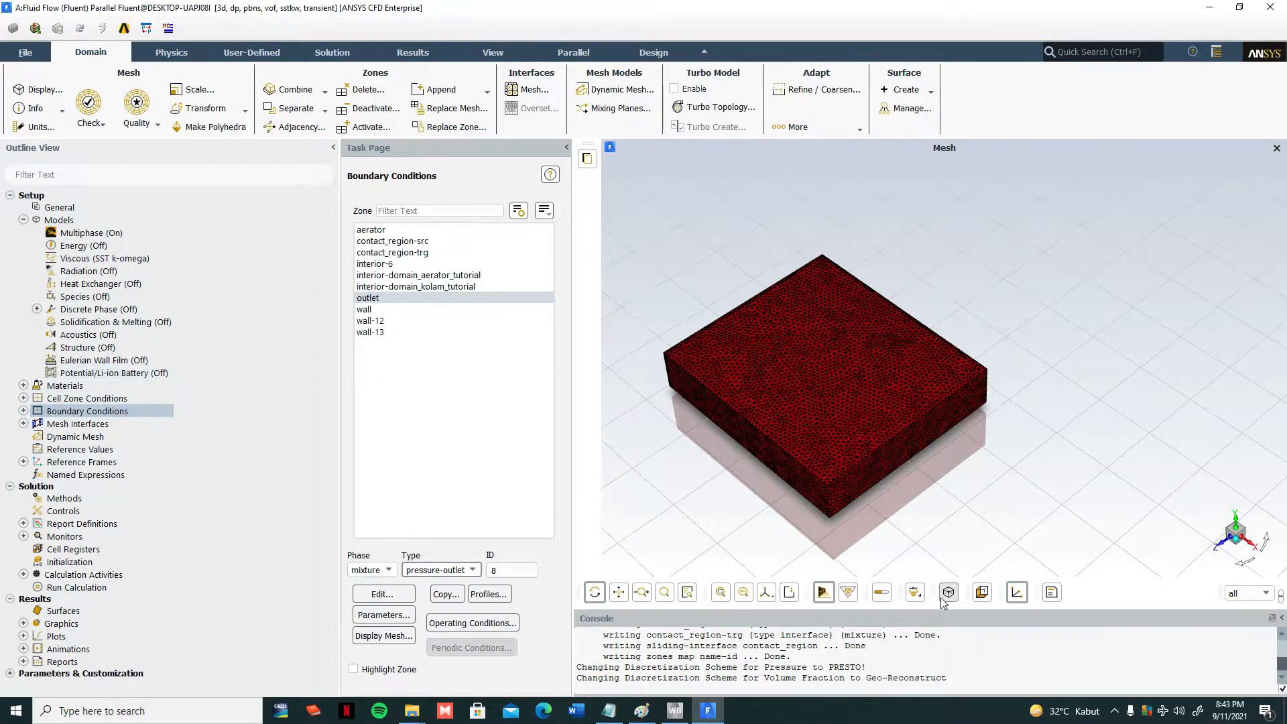
- Display the mesh of all surfaces together, from the aerator through wall-13, to view the complete domain
{"action": "left_click", "coordinate": [383, 636]}
{"action": "left_click_drag", "start_coordinate": [494, 398], "coordinate": [504, 469]}
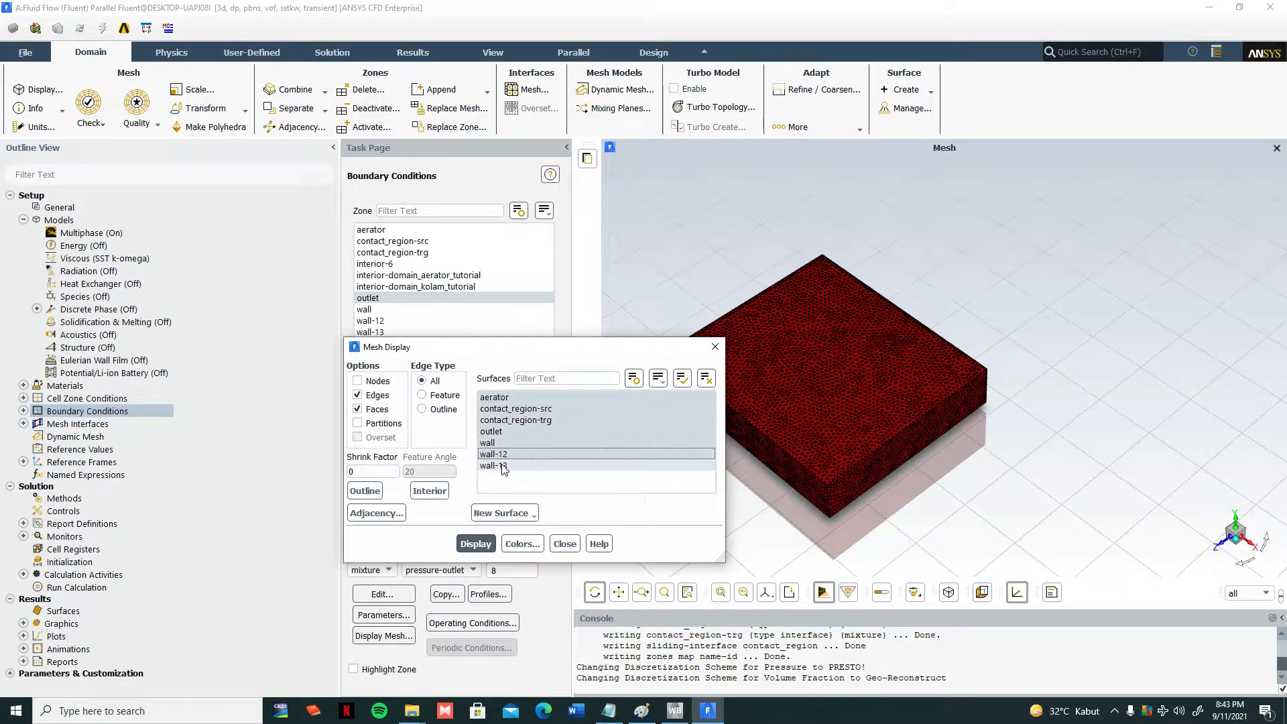
{"action": "left_click", "coordinate": [476, 543]}
{"action": "left_click", "coordinate": [565, 544]}
{"action": "scroll", "coordinate": [837, 502], "scroll_direction": "up", "scroll_amount": 5}
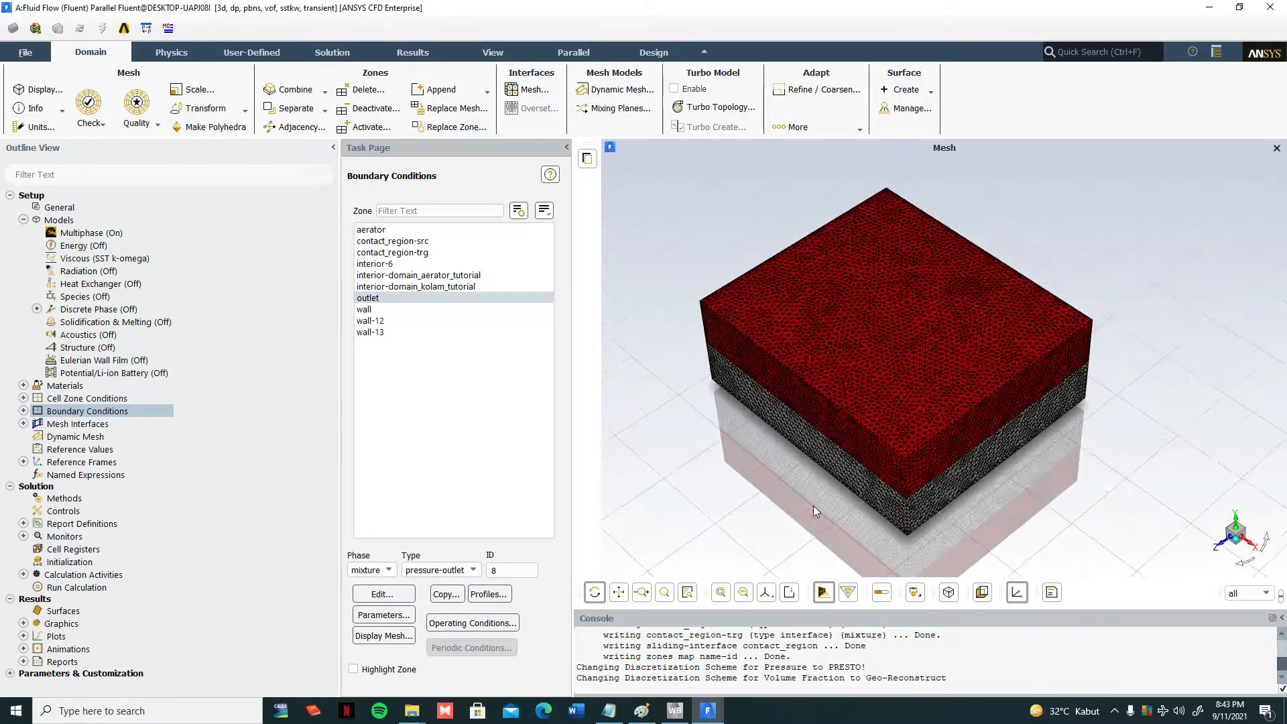
{"action": "scroll", "coordinate": [838, 501], "scroll_direction": "down", "scroll_amount": 2}
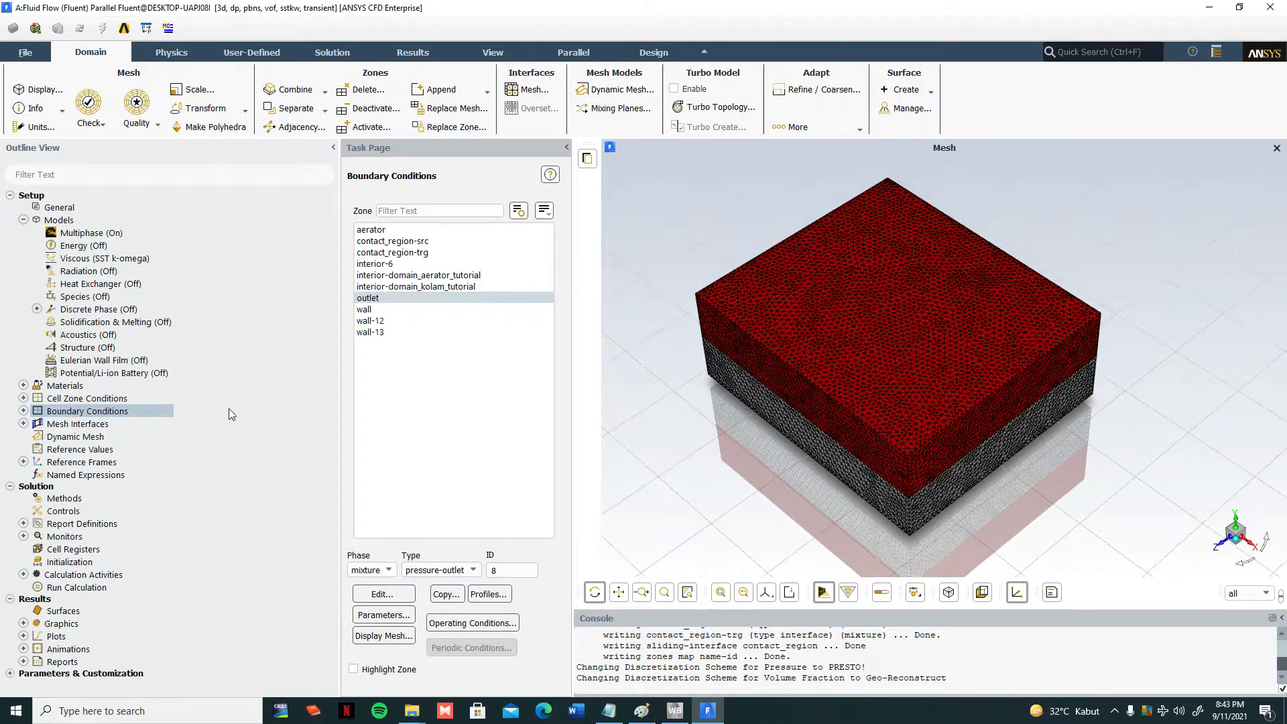
- Set the pressure-velocity coupling scheme to PISO in the solution methods
{"action": "left_click", "coordinate": [67, 498]}
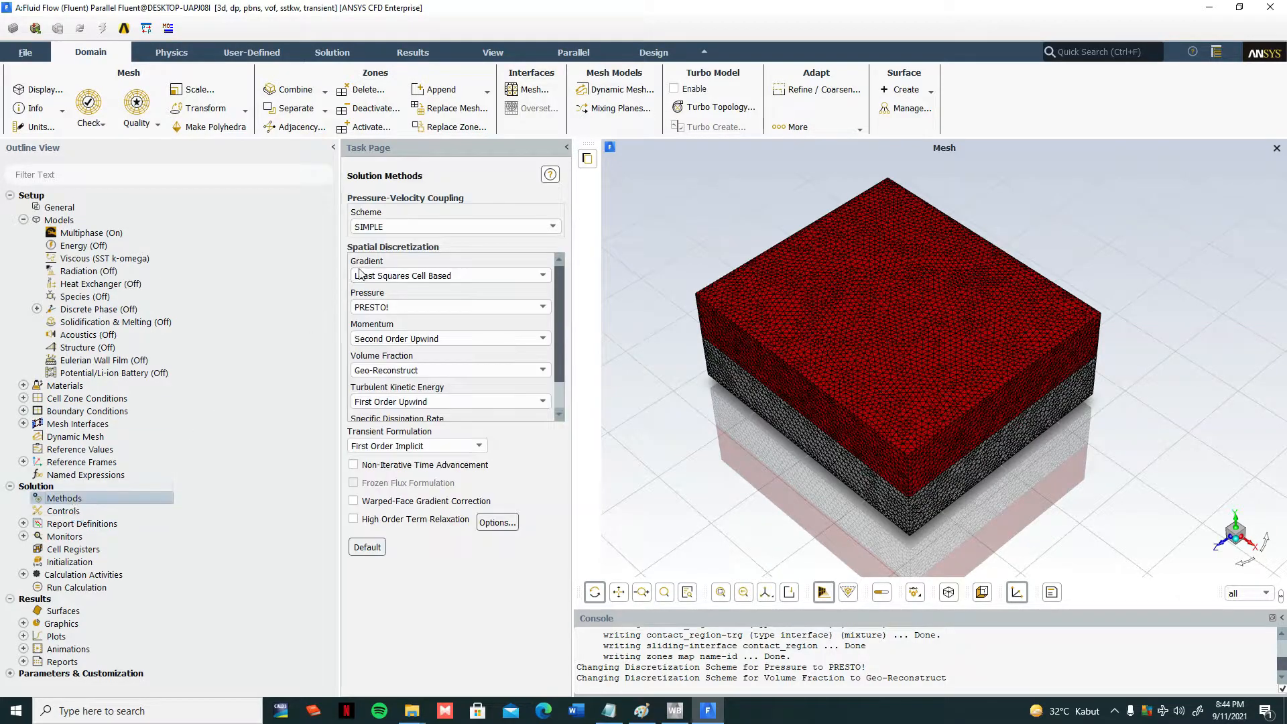
{"action": "left_click", "coordinate": [402, 228]}
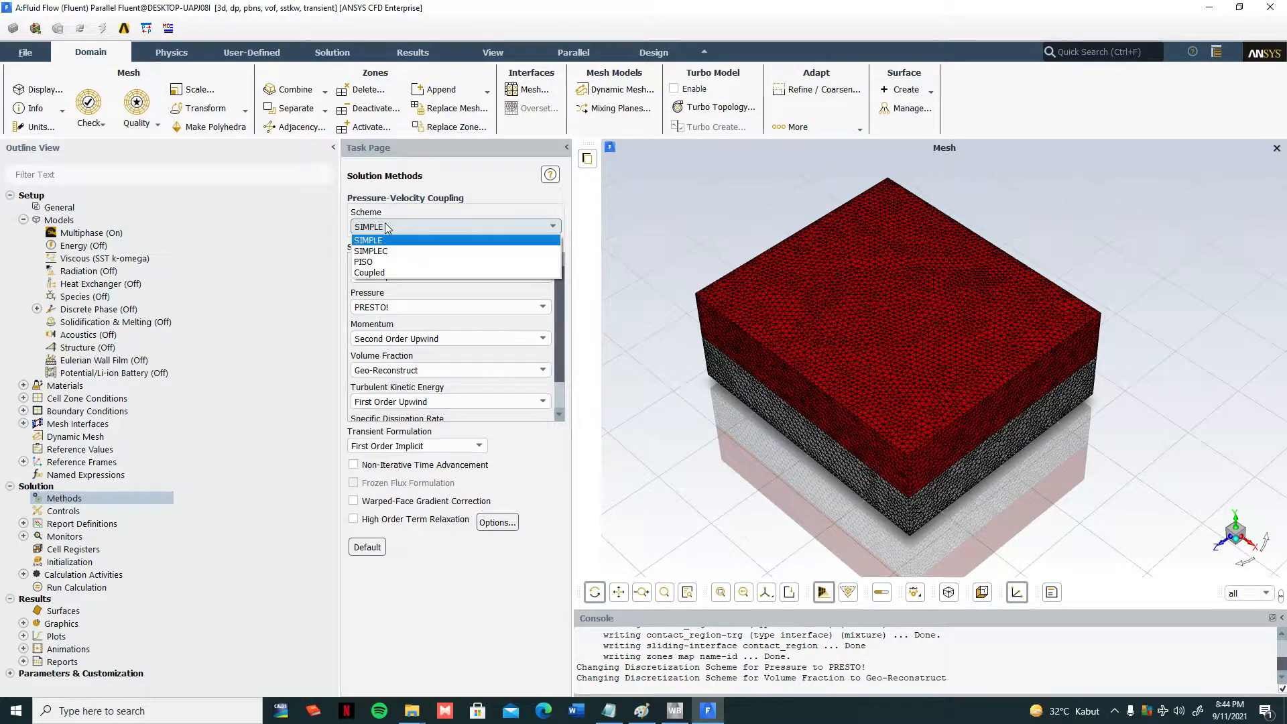
{"action": "left_click", "coordinate": [376, 266]}
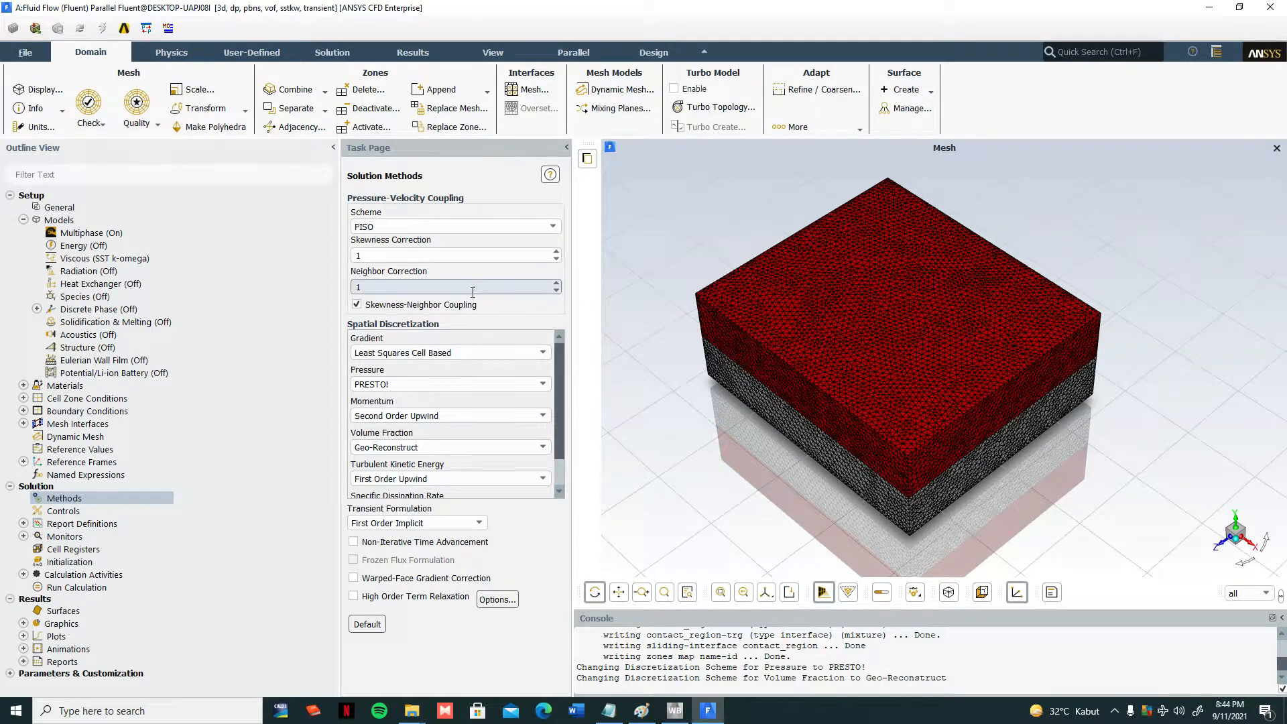
{"action": "left_click", "coordinate": [395, 228]}
{"action": "left_click", "coordinate": [395, 228]}
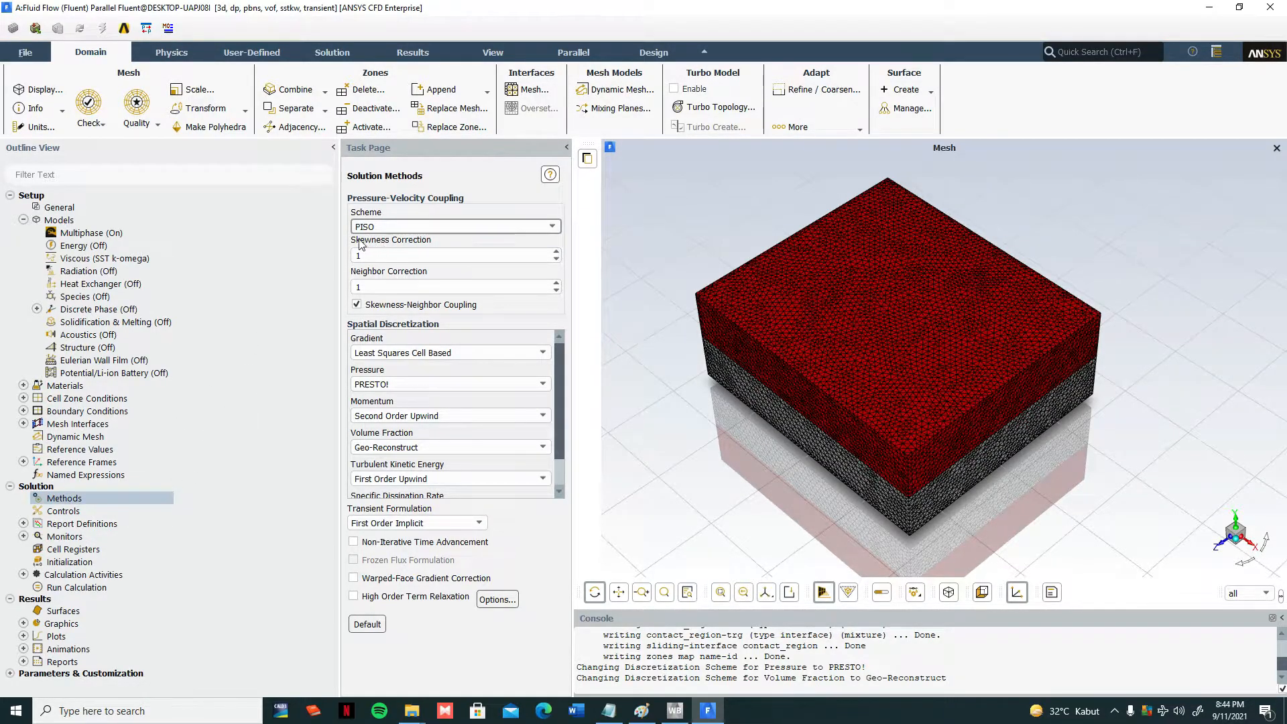
- Start a new moment force report definition and name it torsi
{"action": "left_click", "coordinate": [56, 527]}
{"action": "left_click", "coordinate": [26, 523]}
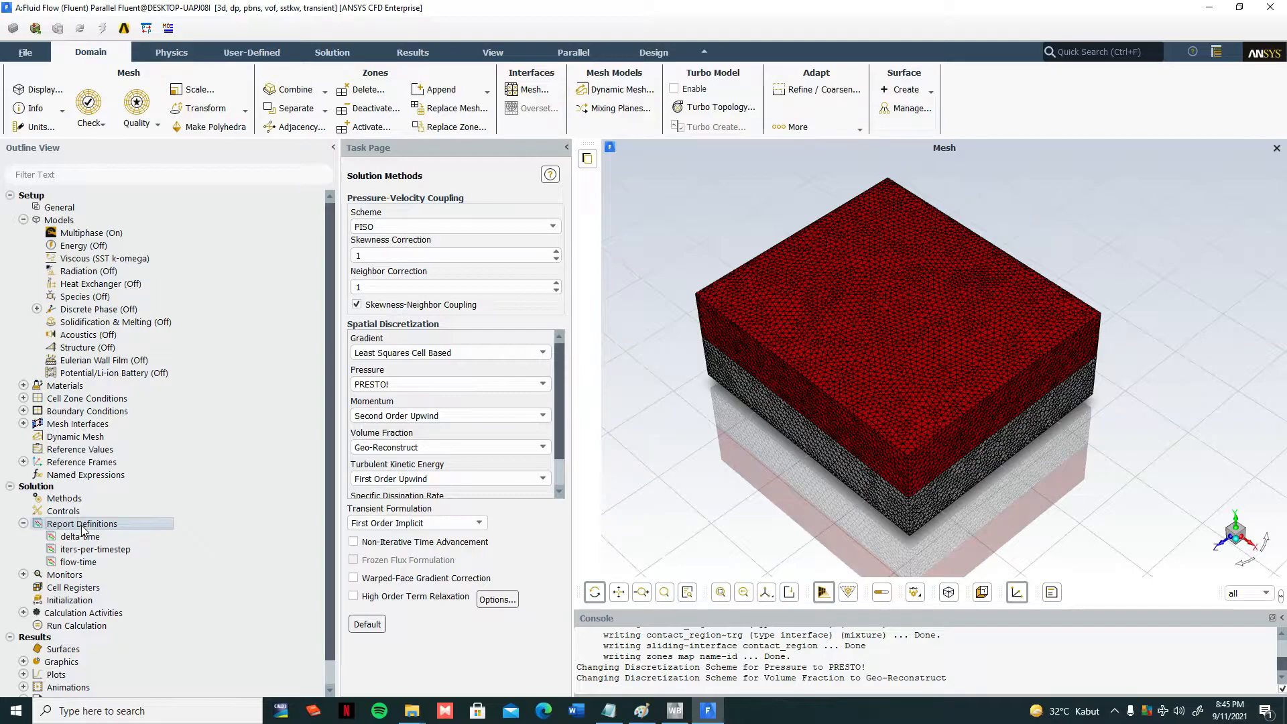
{"action": "double_click", "coordinate": [78, 526]}
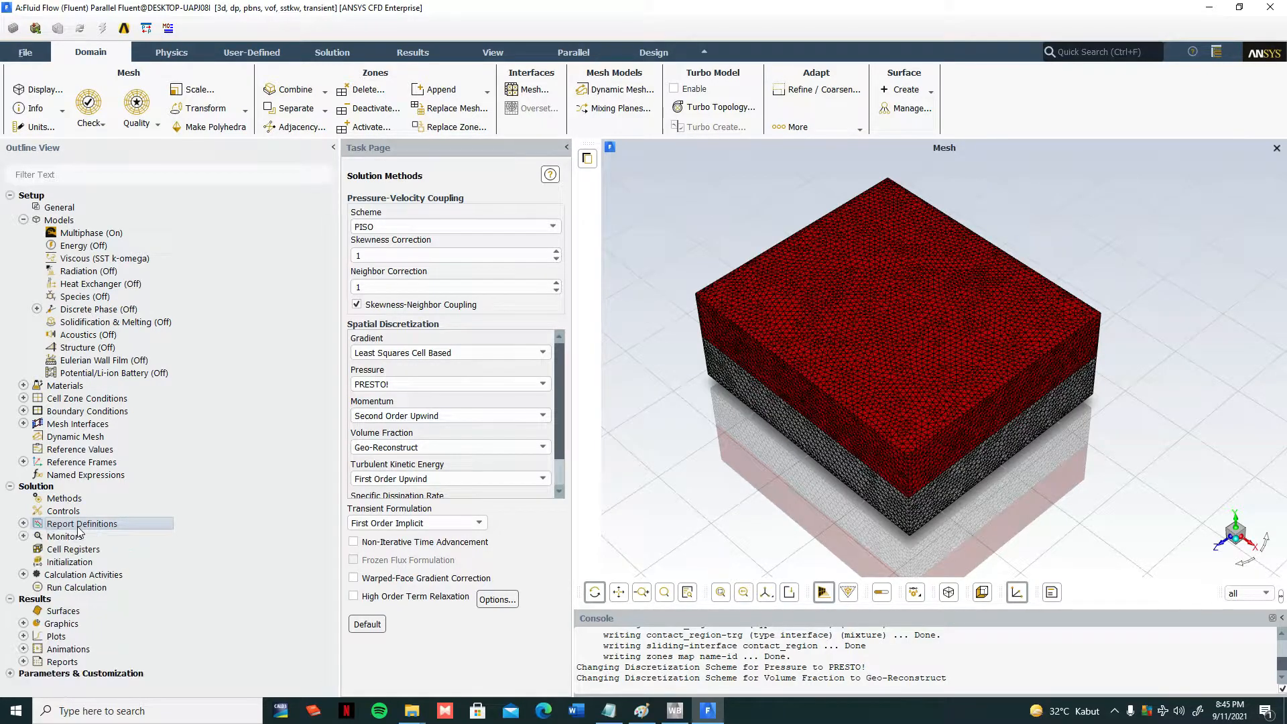
{"action": "left_click_drag", "start_coordinate": [534, 358], "coordinate": [498, 118]}
{"action": "left_click", "coordinate": [348, 255]}
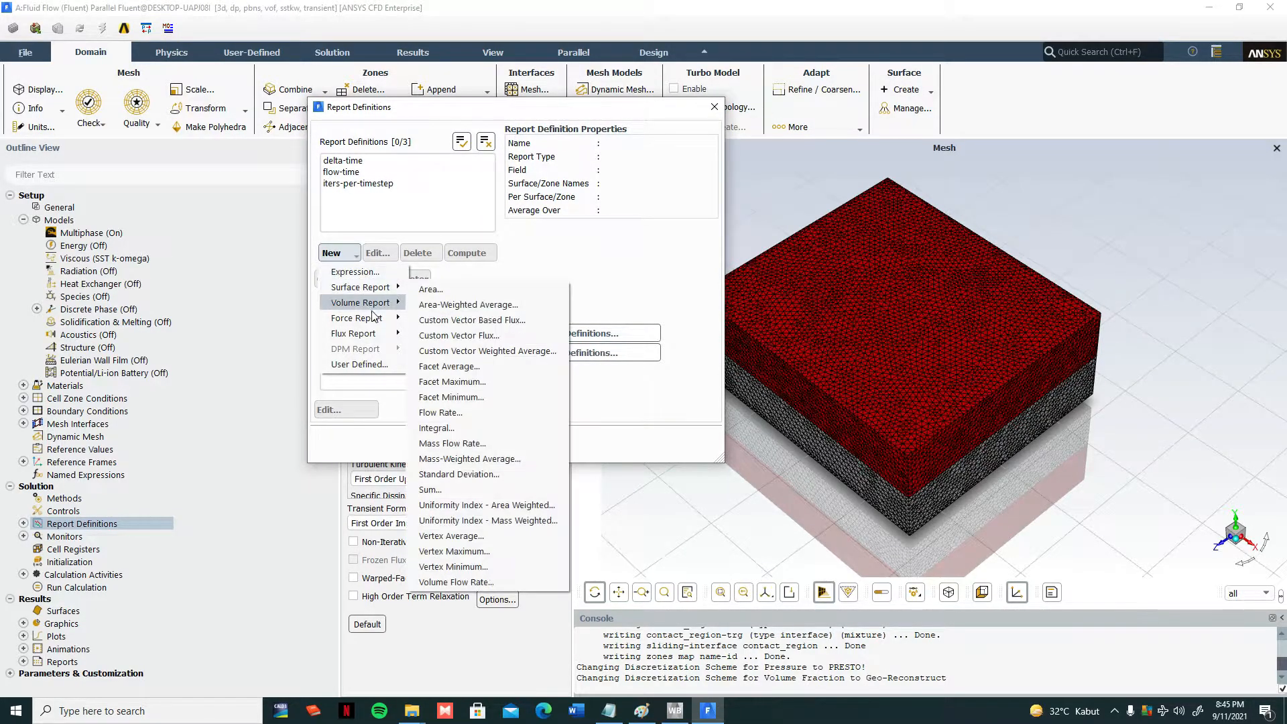
{"action": "mouse_move", "coordinate": [376, 320]}
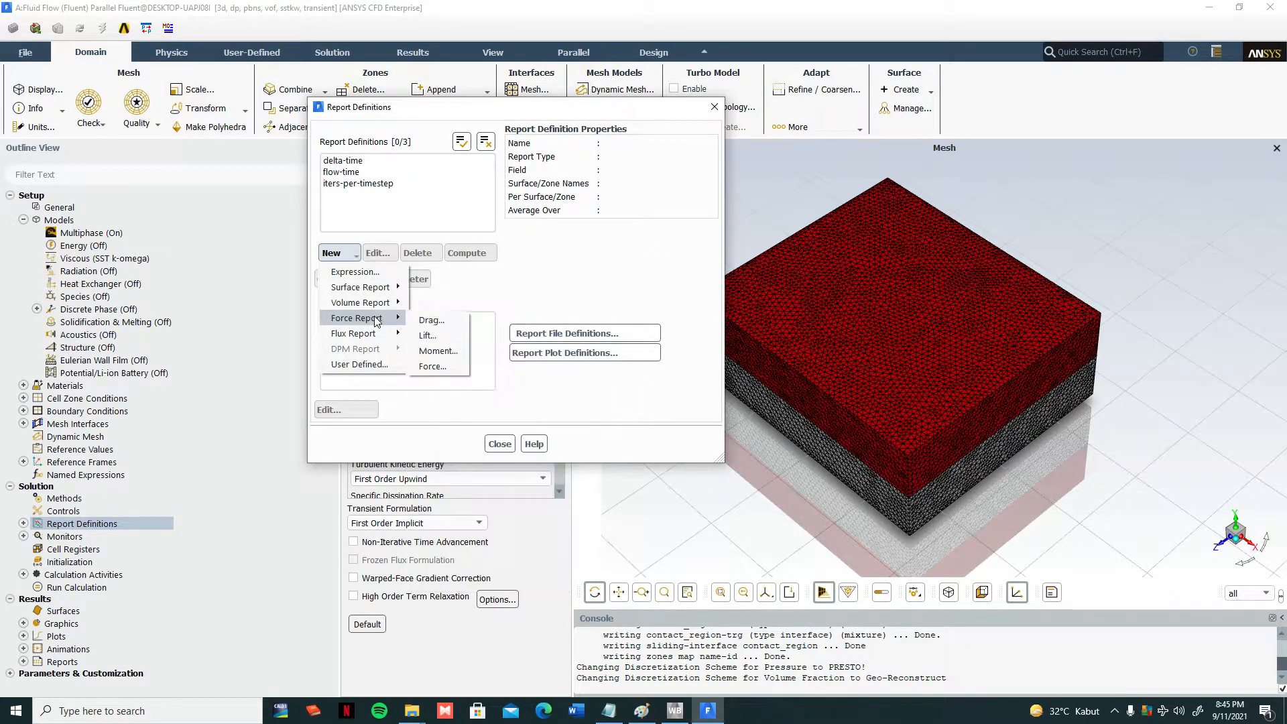
{"action": "left_click", "coordinate": [436, 351]}
{"action": "left_click_drag", "start_coordinate": [489, 350], "coordinate": [401, 70]}
{"action": "type", "text": "torsi"}
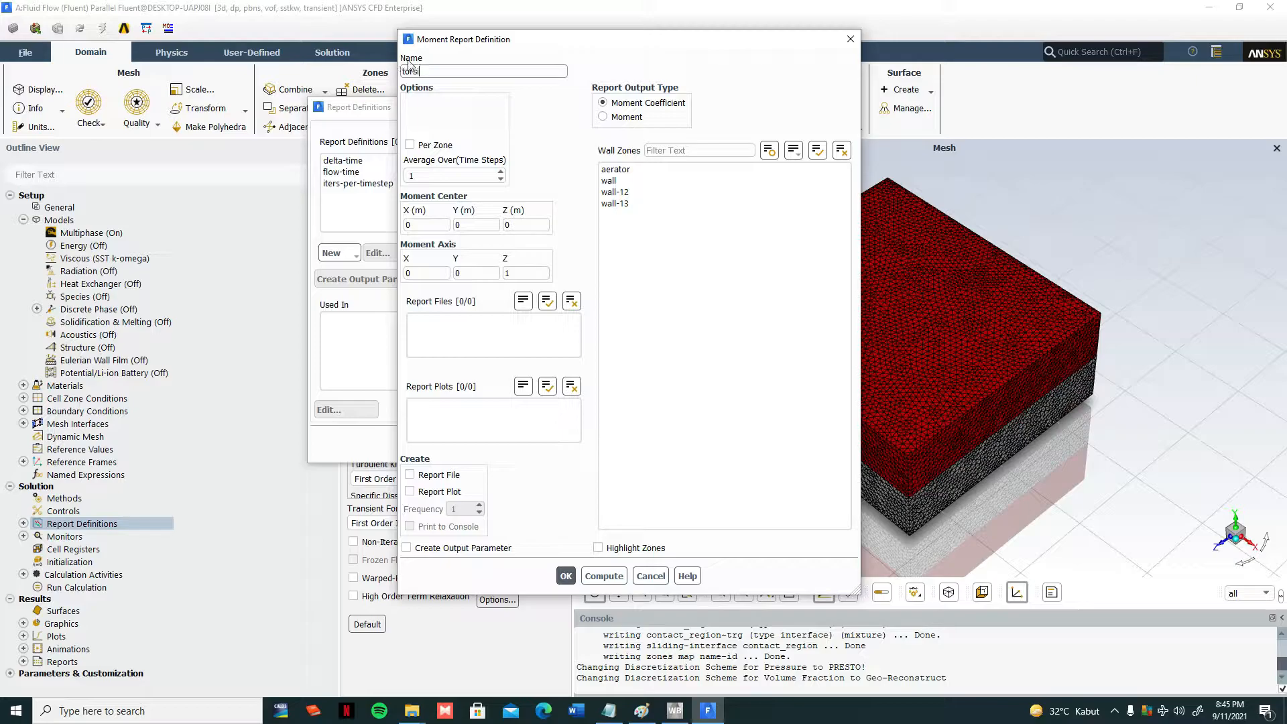
- Set the torsi report to output Moment on the aerator wall zone, enable its report file, and save the definition
{"action": "left_click", "coordinate": [602, 118]}
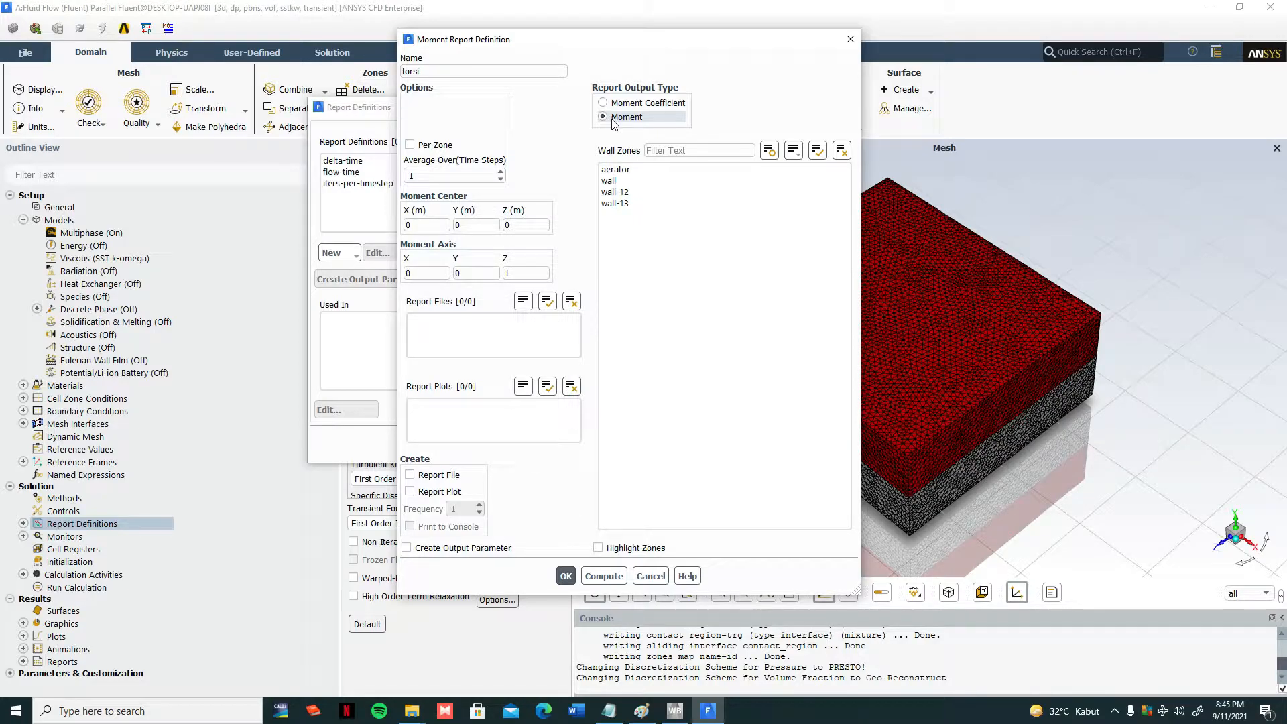
{"action": "left_click", "coordinate": [611, 170]}
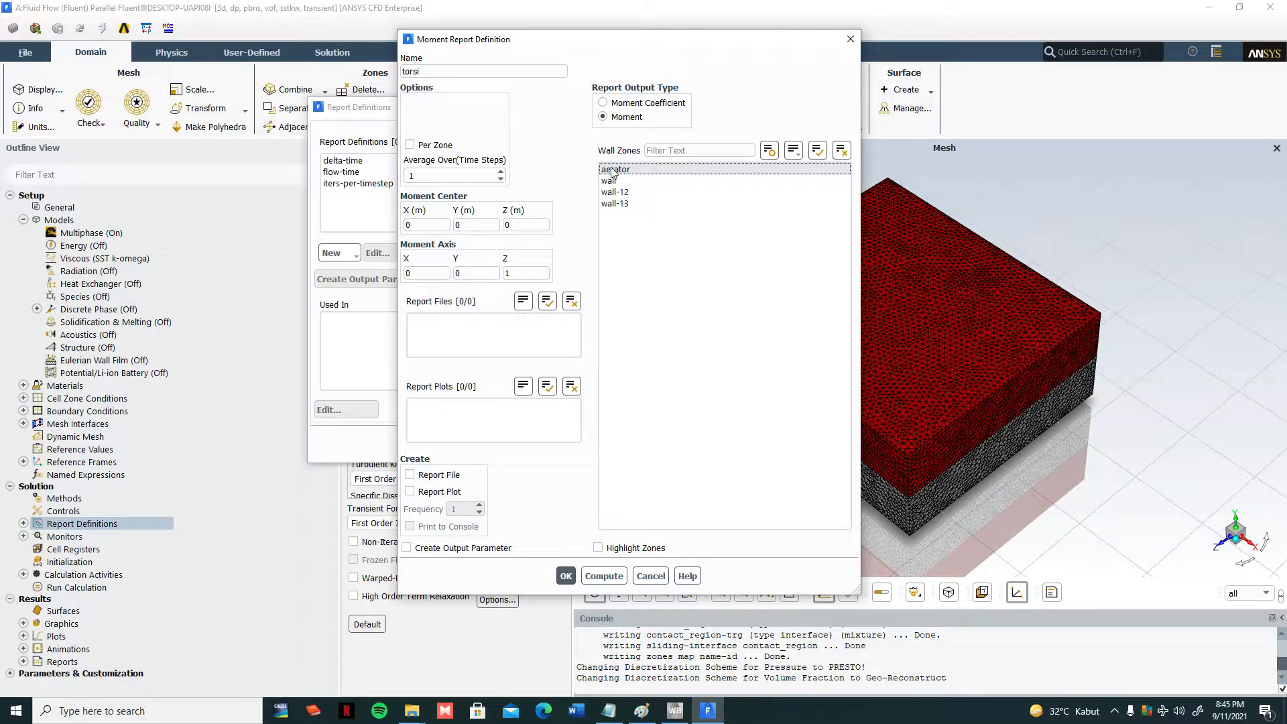
{"action": "left_click", "coordinate": [529, 275]}
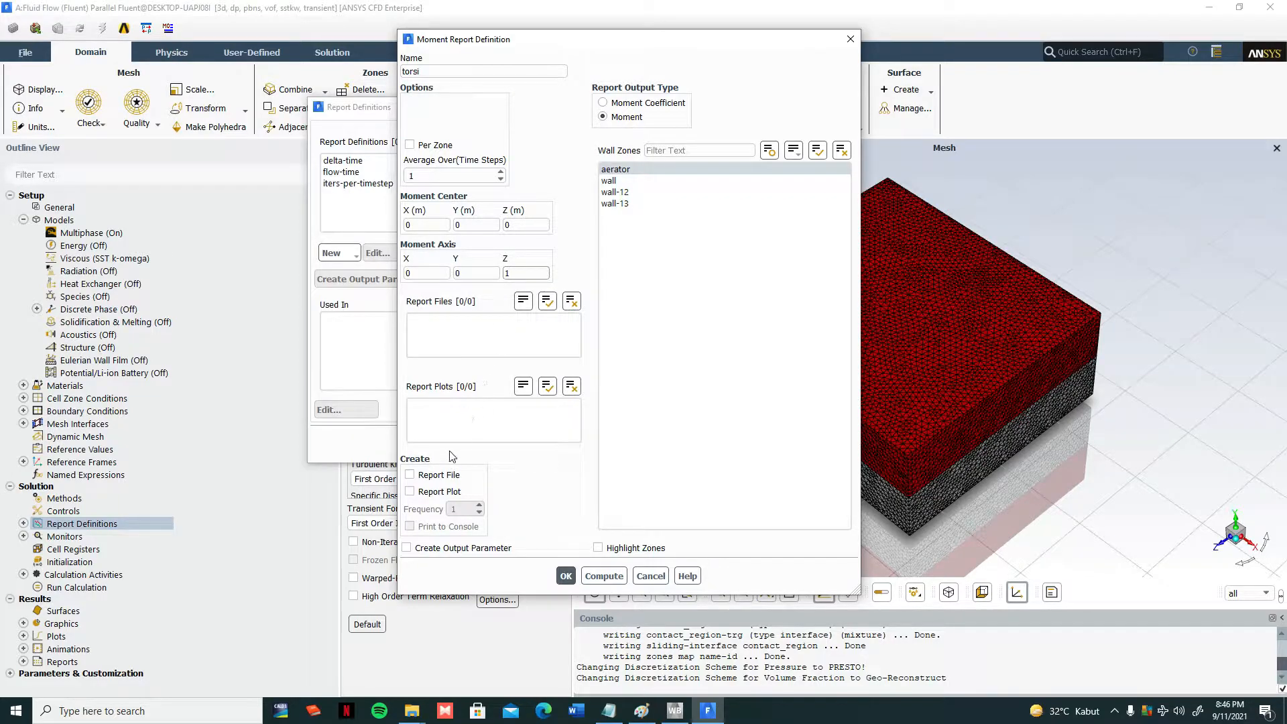
{"action": "left_click", "coordinate": [411, 477]}
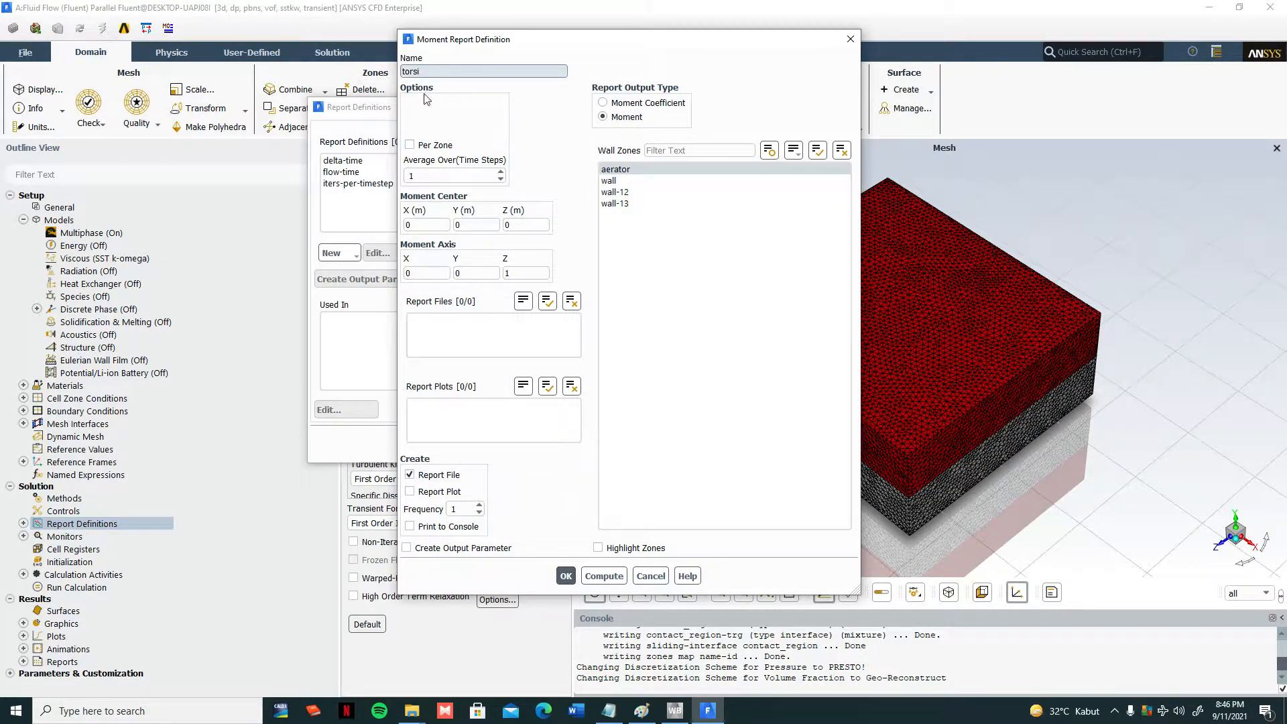
{"action": "left_click", "coordinate": [565, 576]}
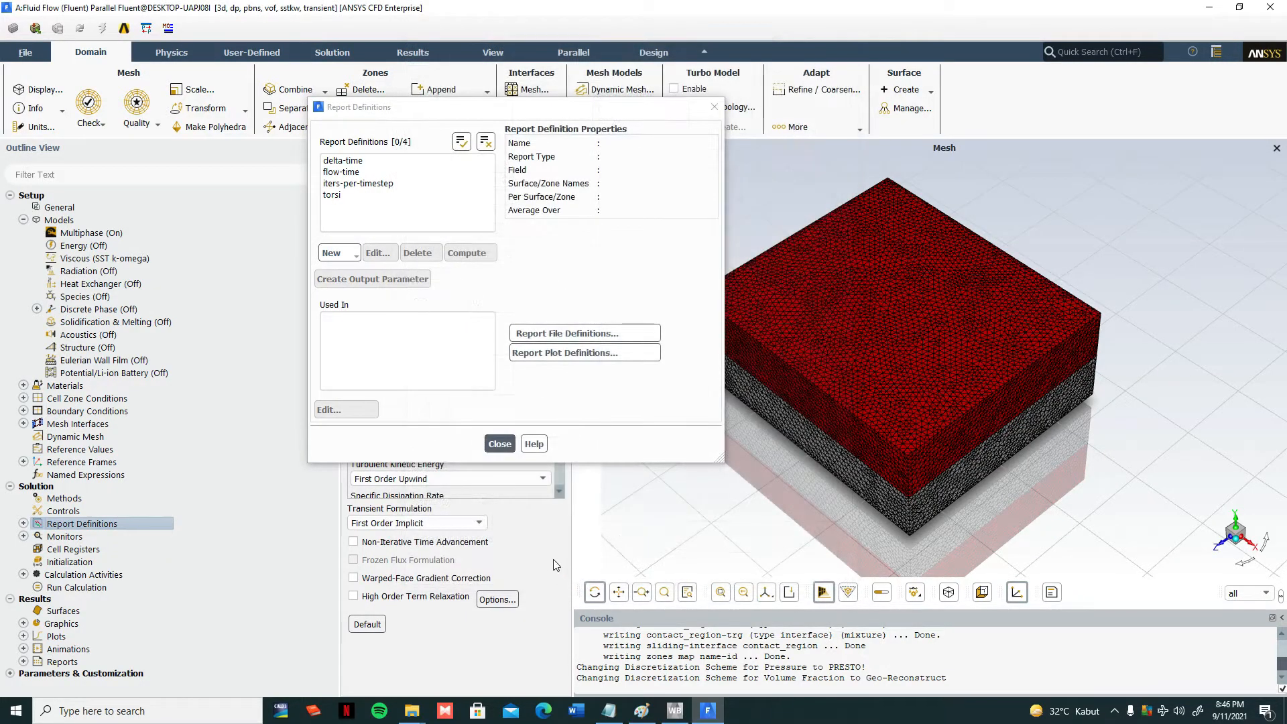
- Create a drag force report definition named drag that outputs Drag Force on the aerator wall zone
{"action": "left_click", "coordinate": [341, 254]}
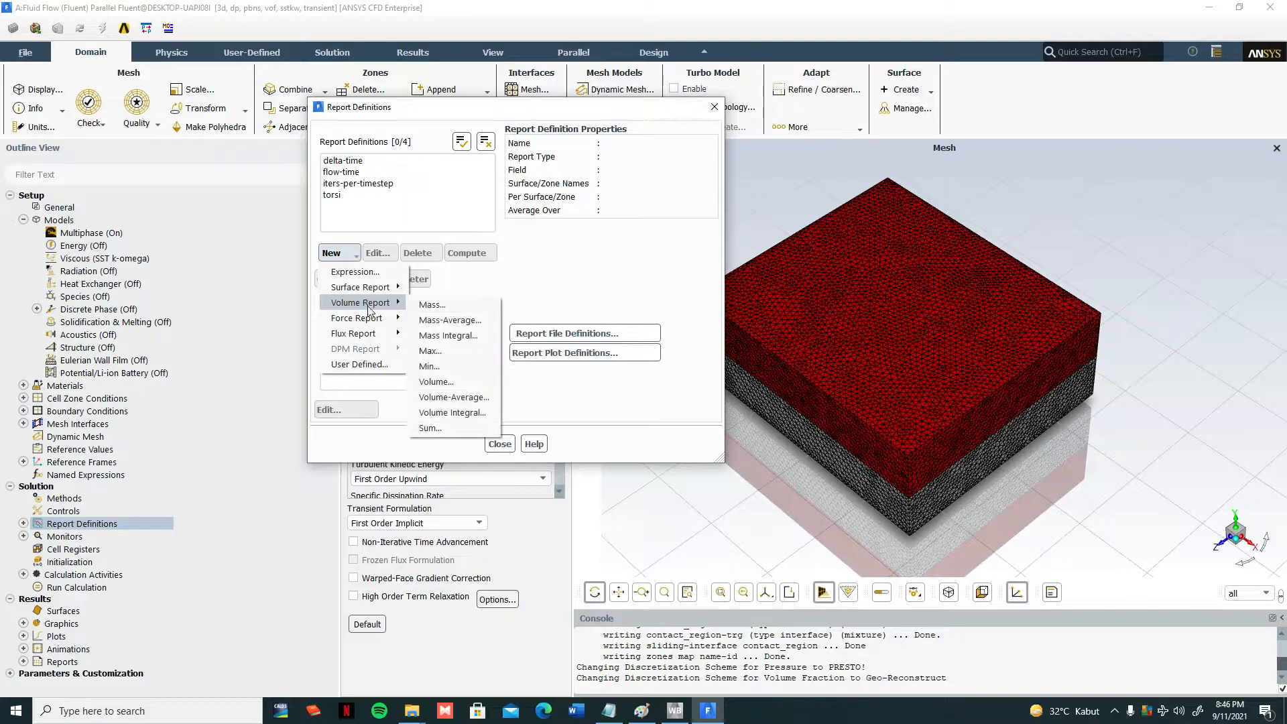
{"action": "mouse_move", "coordinate": [394, 321]}
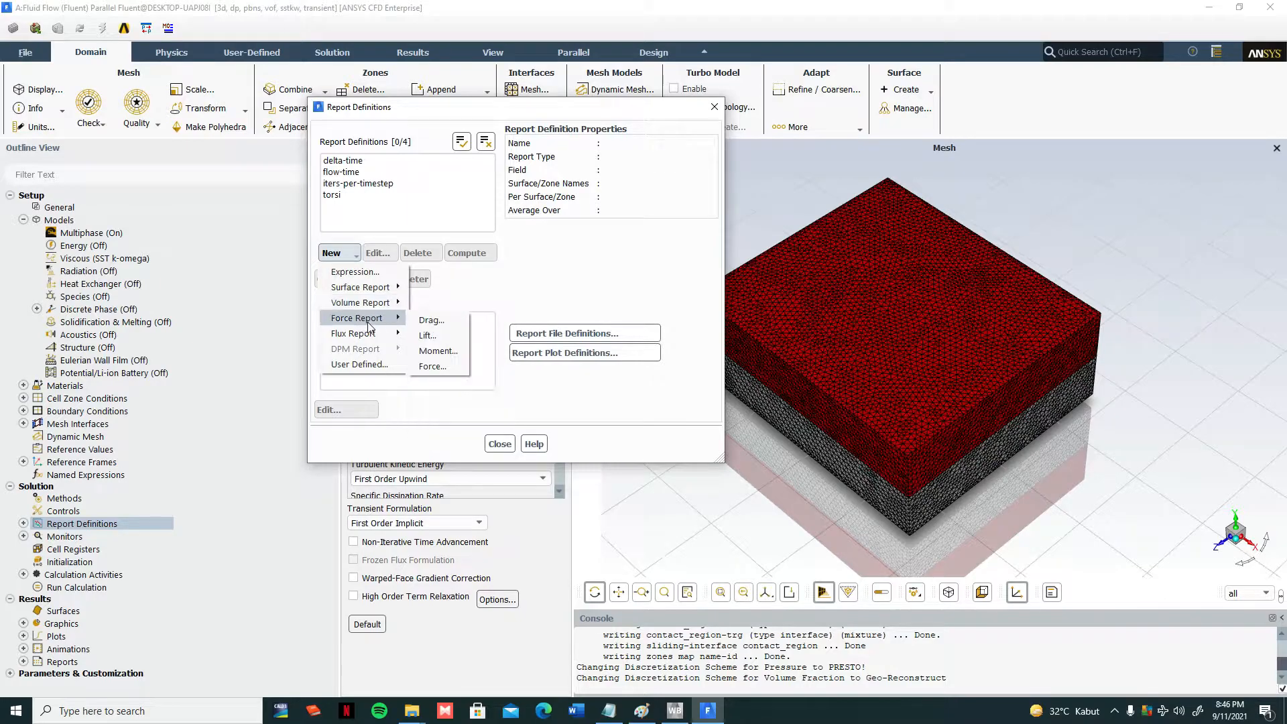
{"action": "left_click", "coordinate": [430, 321]}
{"action": "type", "text": "drag"}
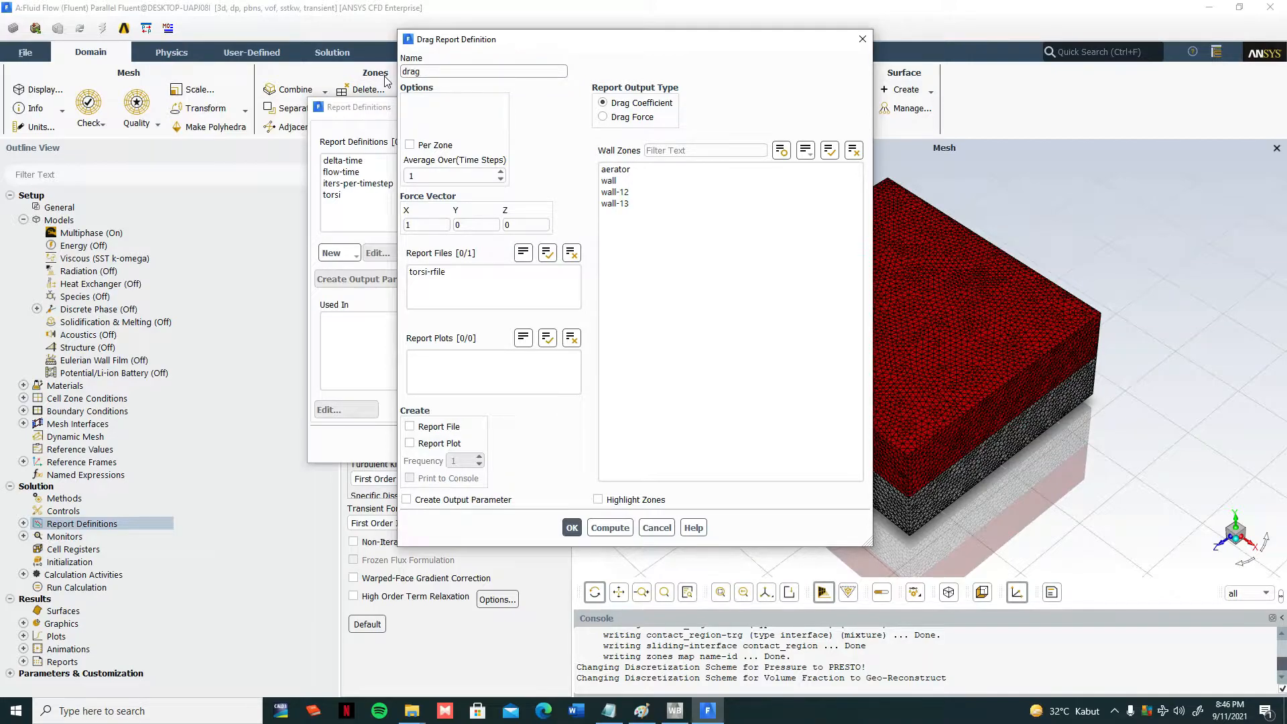
{"action": "left_click", "coordinate": [603, 117]}
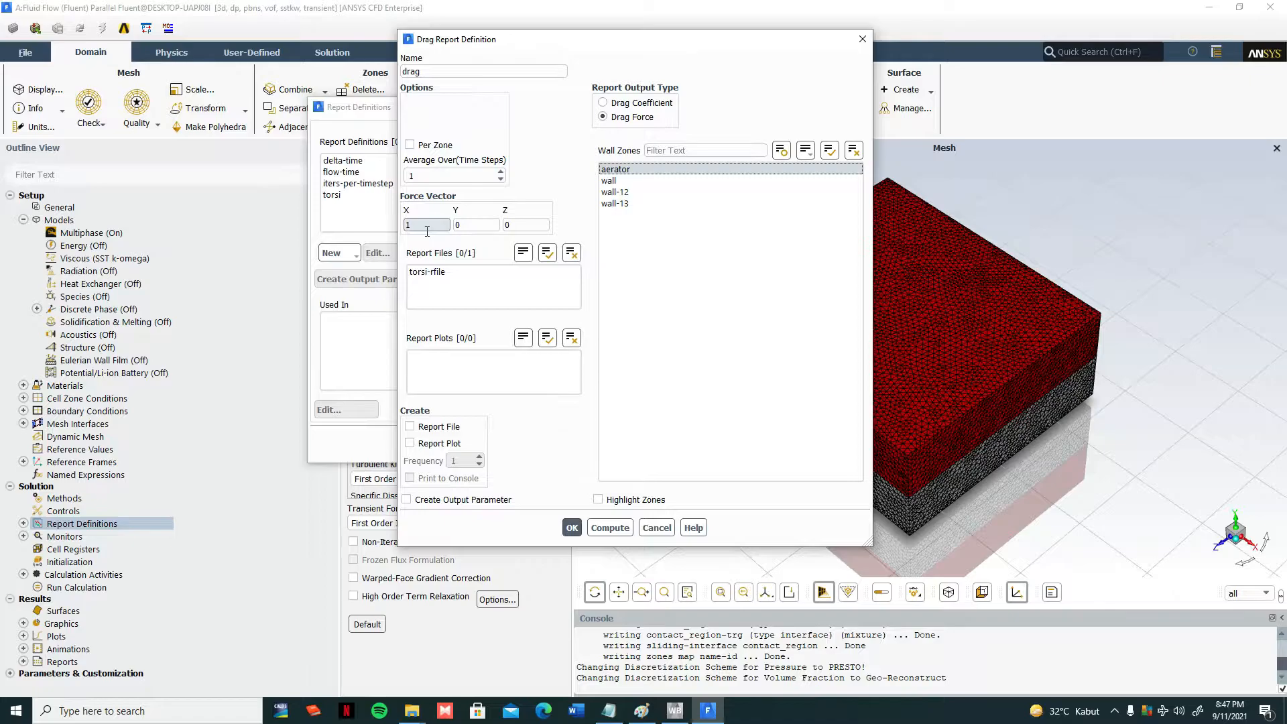
- Display the mesh of the aerator surface alone, leaving out the contact regions, outlet and walls
{"action": "left_click_drag", "start_coordinate": [1132, 436], "coordinate": [1063, 440]}
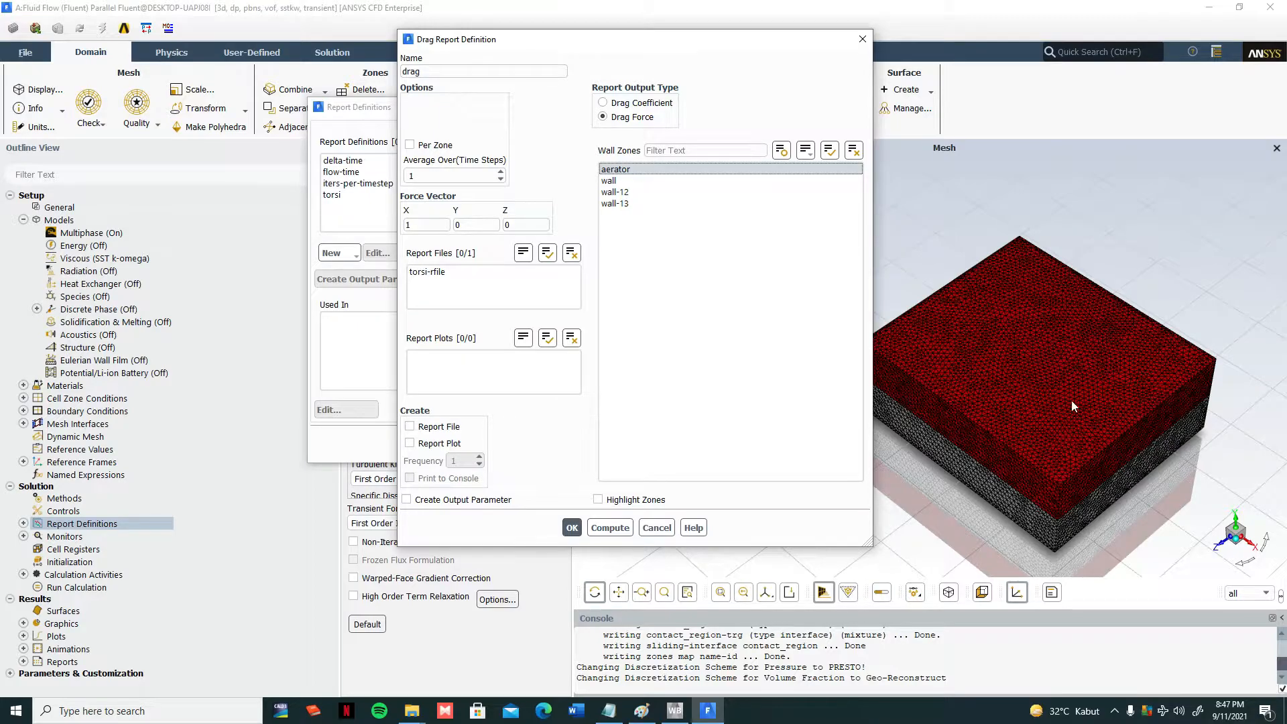
{"action": "left_click", "coordinate": [948, 593]}
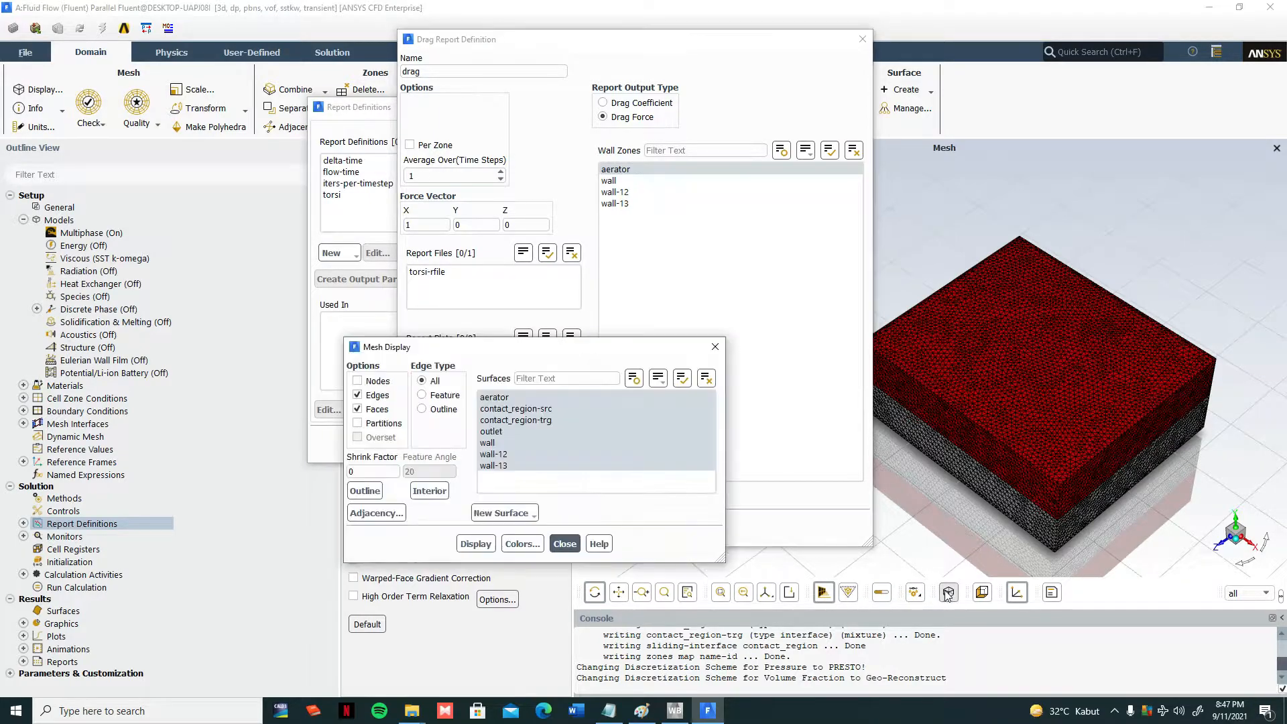
{"action": "left_click", "coordinate": [513, 409]}
{"action": "left_click", "coordinate": [513, 420]}
{"action": "left_click", "coordinate": [513, 432]}
{"action": "left_click", "coordinate": [513, 444]}
{"action": "left_click", "coordinate": [512, 454]}
{"action": "left_click", "coordinate": [513, 466]}
{"action": "left_click", "coordinate": [476, 543]}
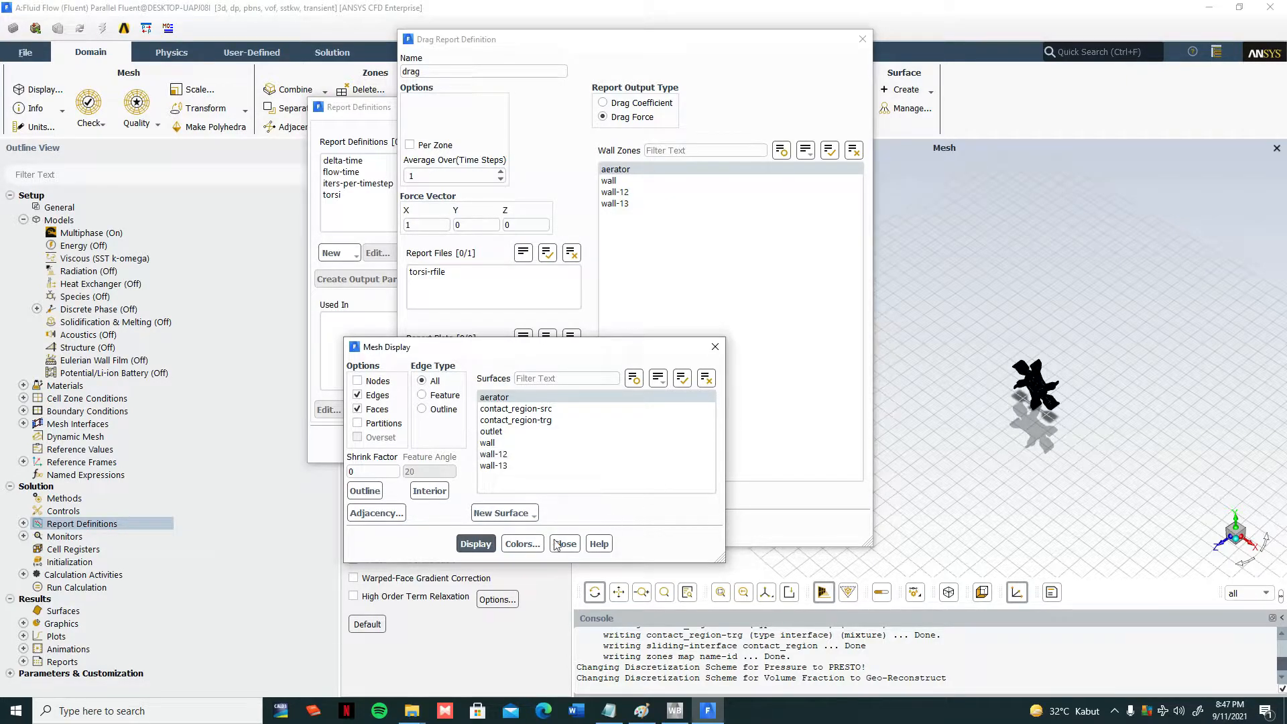
- Display the mesh of all surfaces again and close the mesh display settings
{"action": "left_click_drag", "start_coordinate": [499, 455], "coordinate": [504, 410]}
{"action": "left_click", "coordinate": [490, 466]}
{"action": "left_click", "coordinate": [487, 545]}
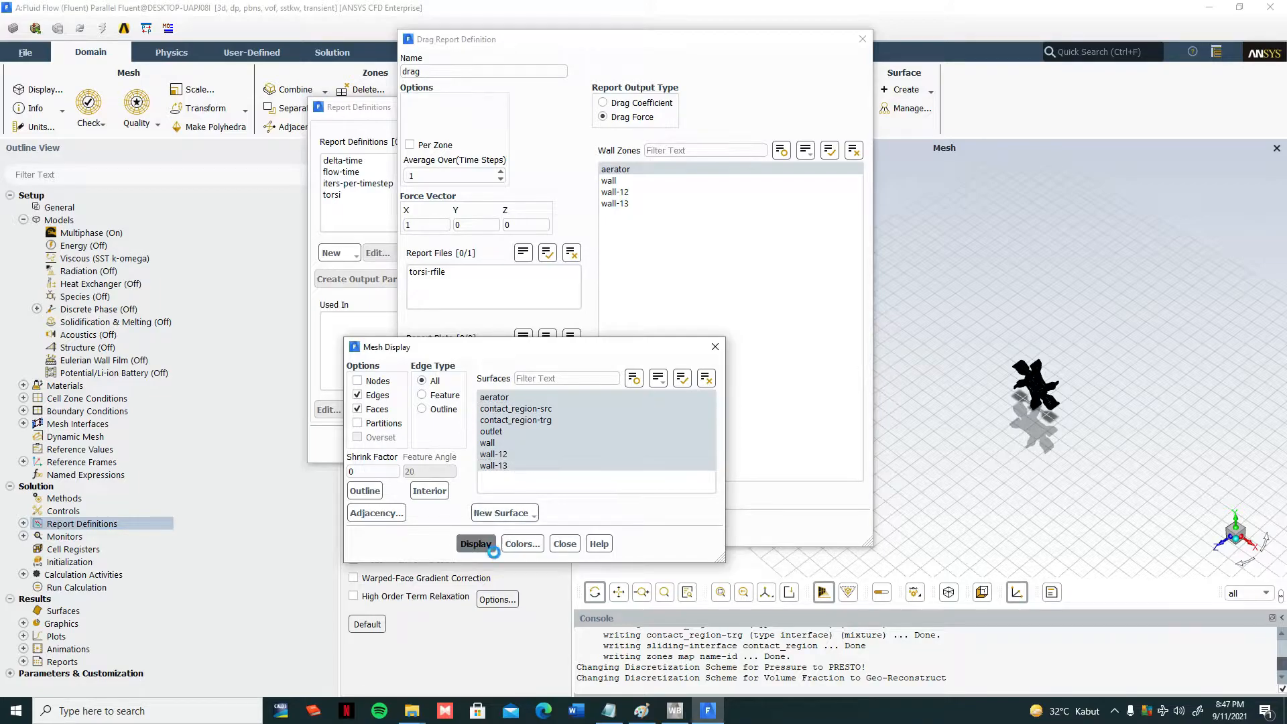
{"action": "left_click", "coordinate": [571, 545]}
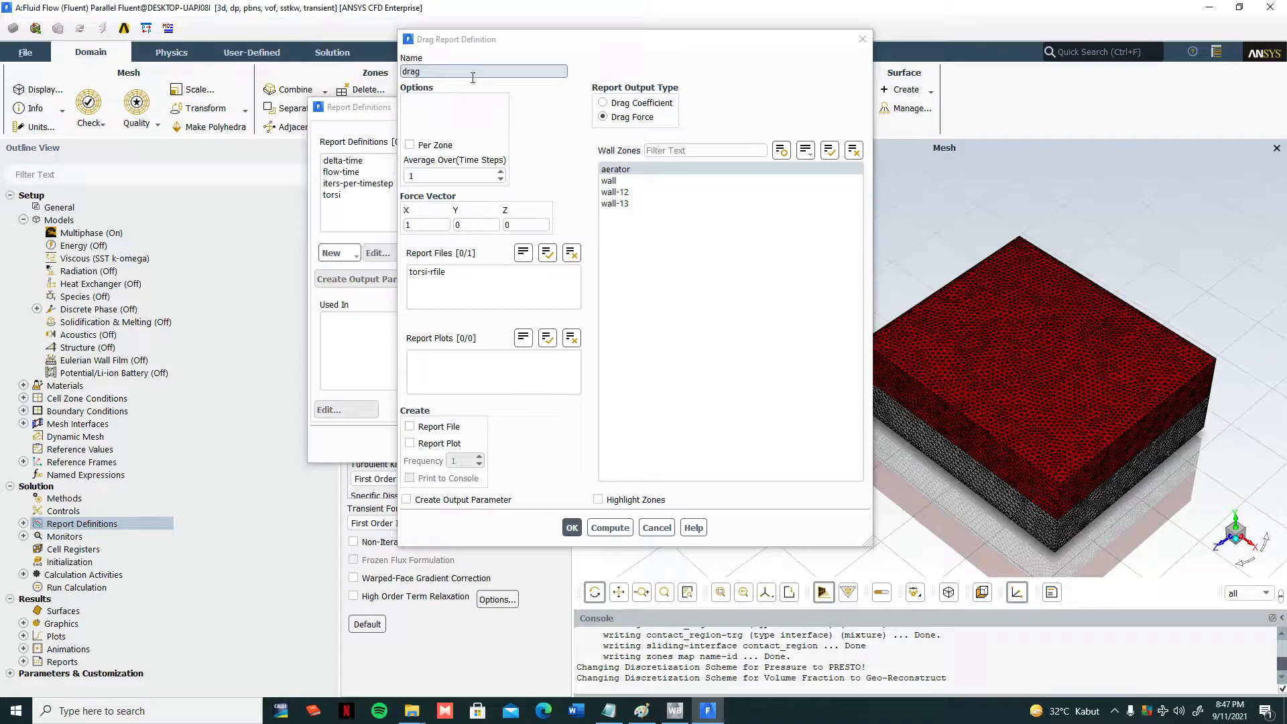
- Keep the drag report's X force vector component at 1, enable its report file, and save the definition
{"action": "left_click", "coordinate": [432, 230]}
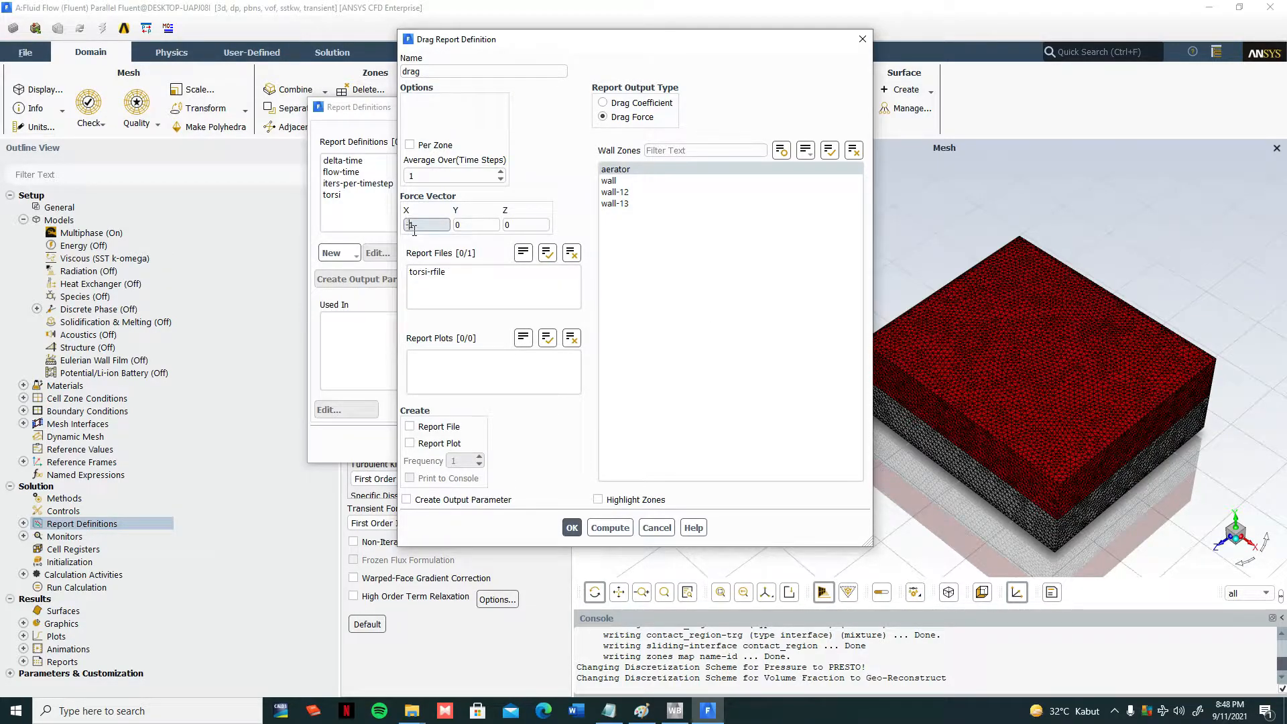
{"action": "key", "text": "BackSpace"}
{"action": "left_click", "coordinate": [411, 427]}
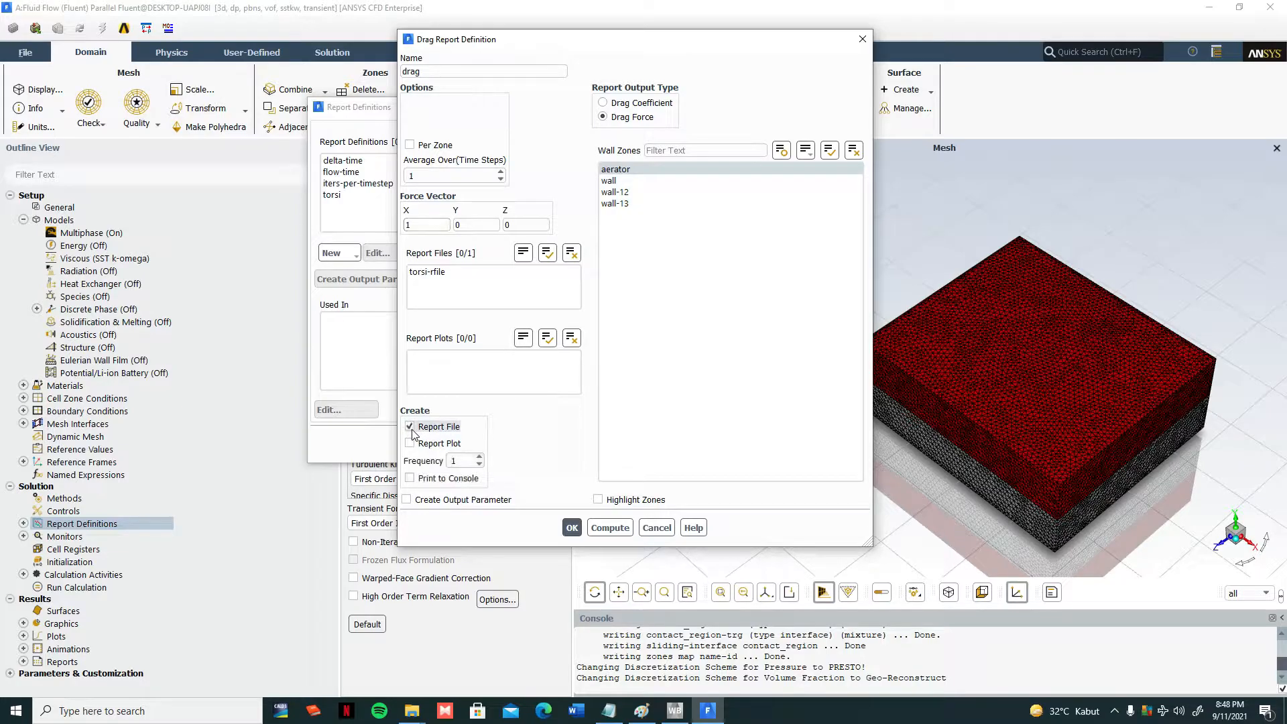
{"action": "left_click", "coordinate": [634, 172]}
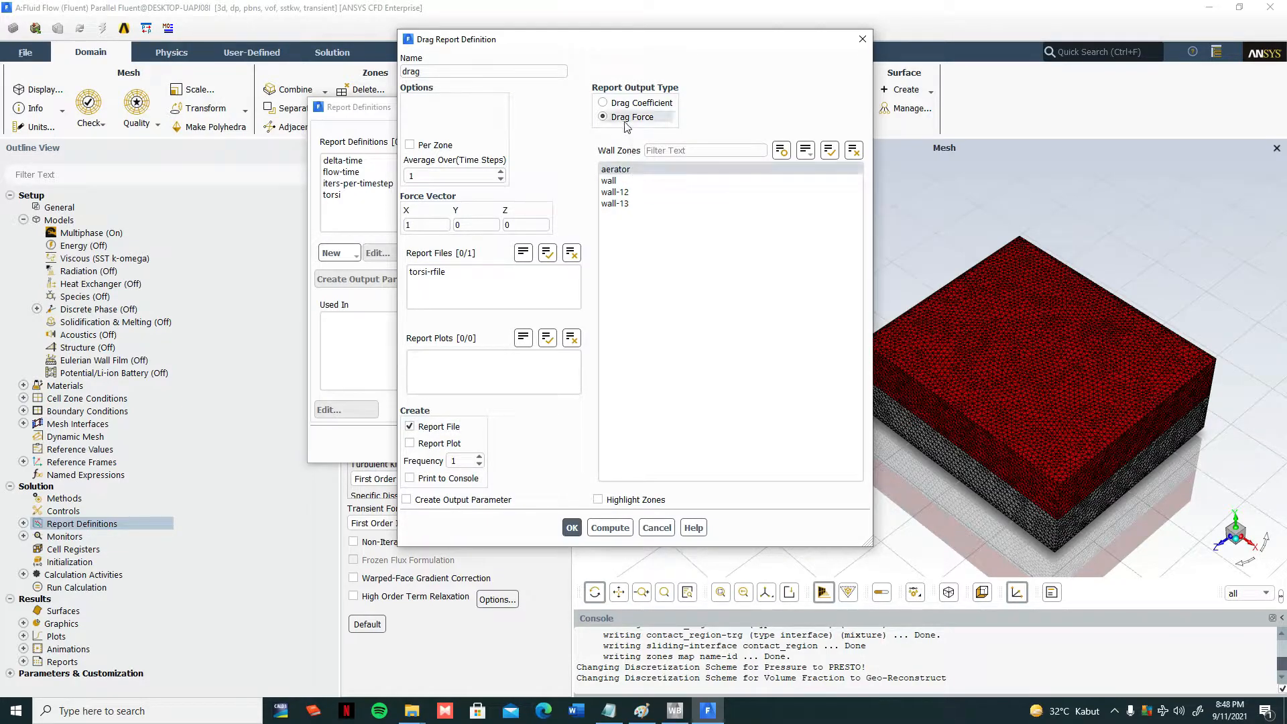
{"action": "left_click", "coordinate": [572, 528]}
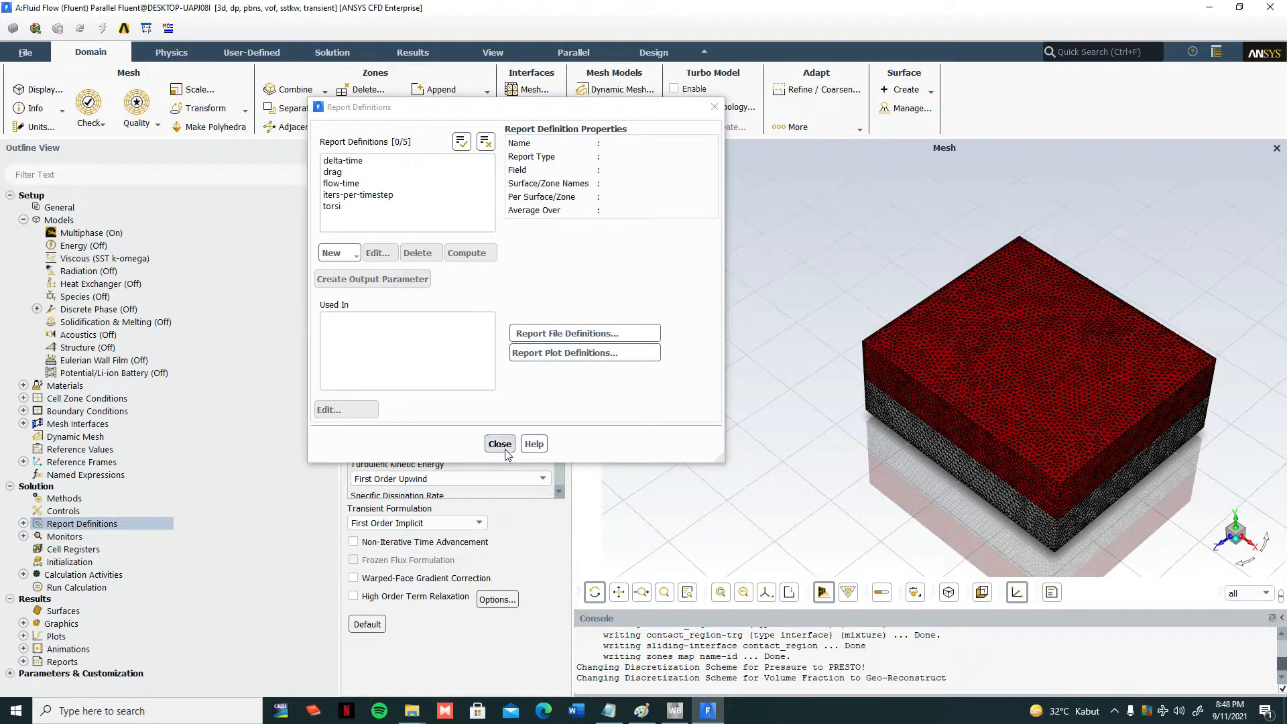
{"action": "left_click", "coordinate": [500, 445]}
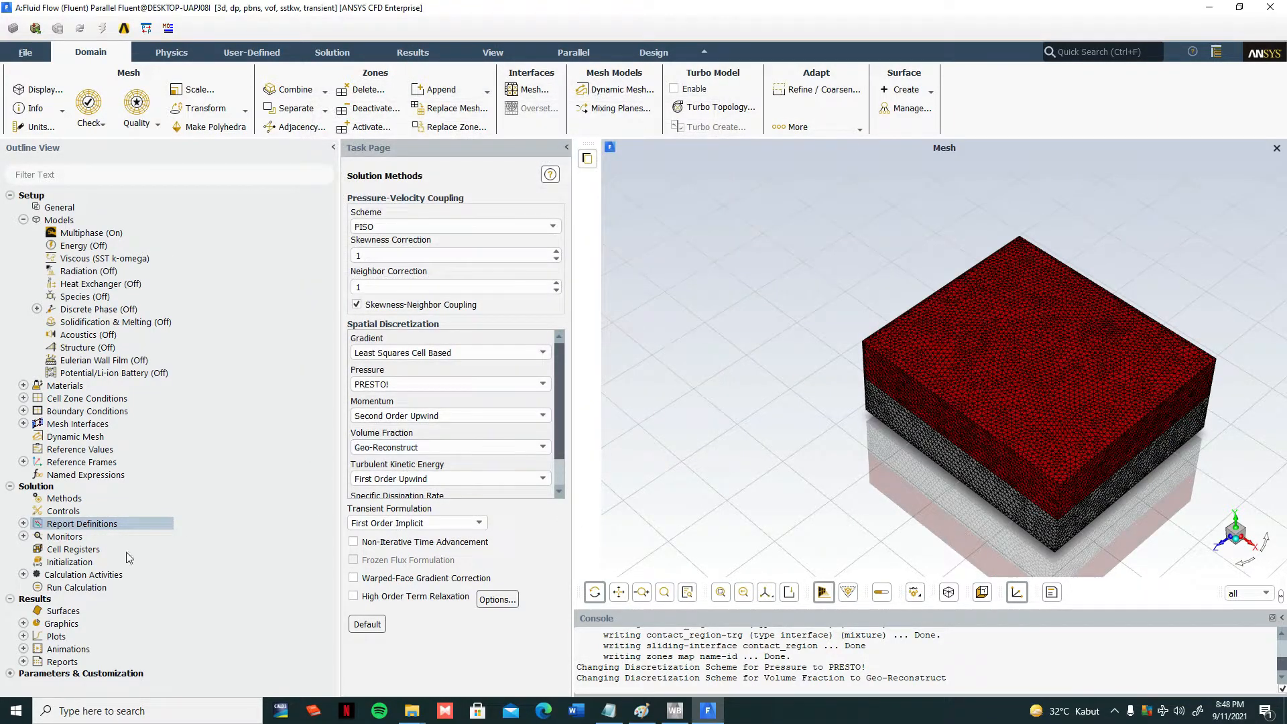
- Examine the entries listed under the report definitions and the monitors in the outline
{"action": "left_click", "coordinate": [23, 523]}
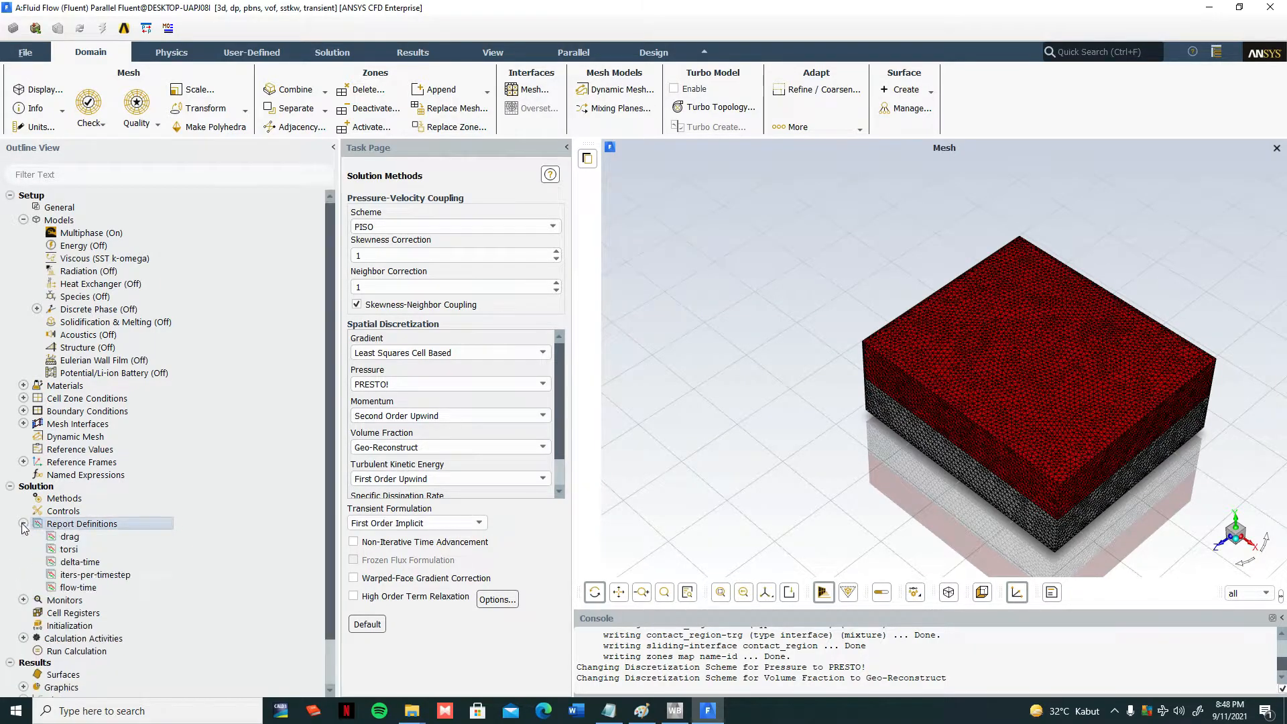
{"action": "left_click", "coordinate": [69, 489]}
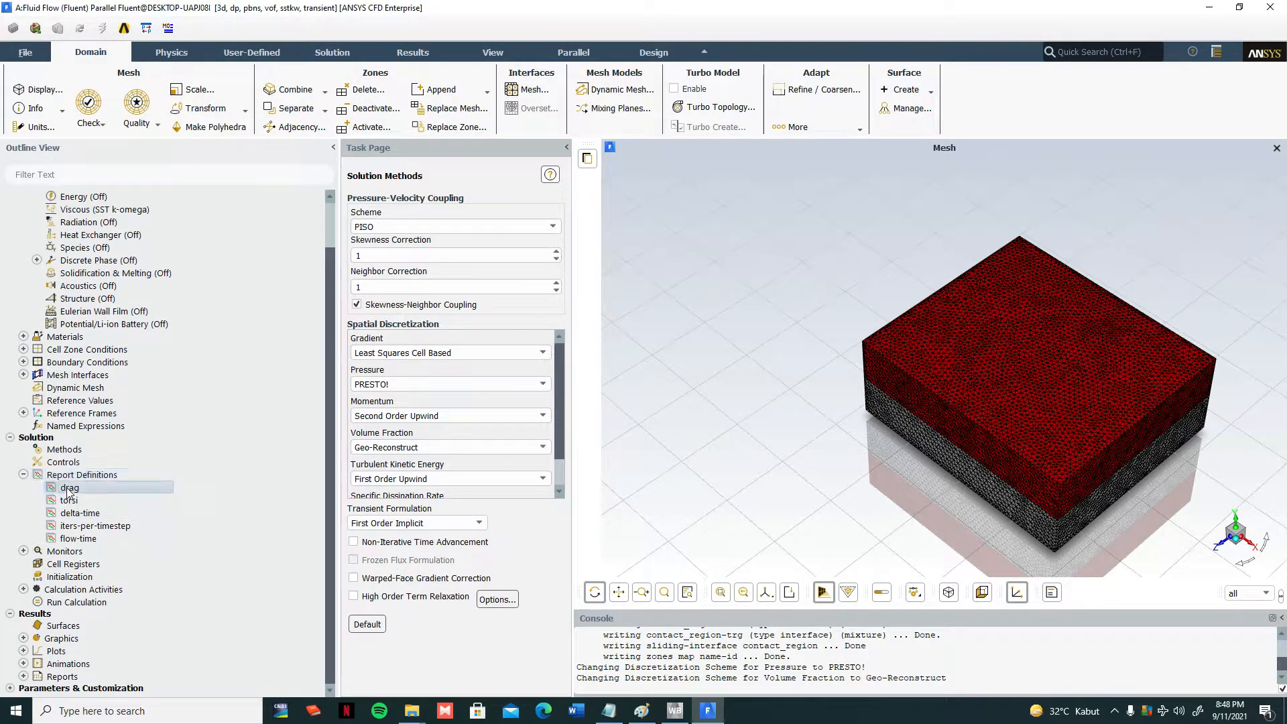
{"action": "left_click", "coordinate": [90, 525]}
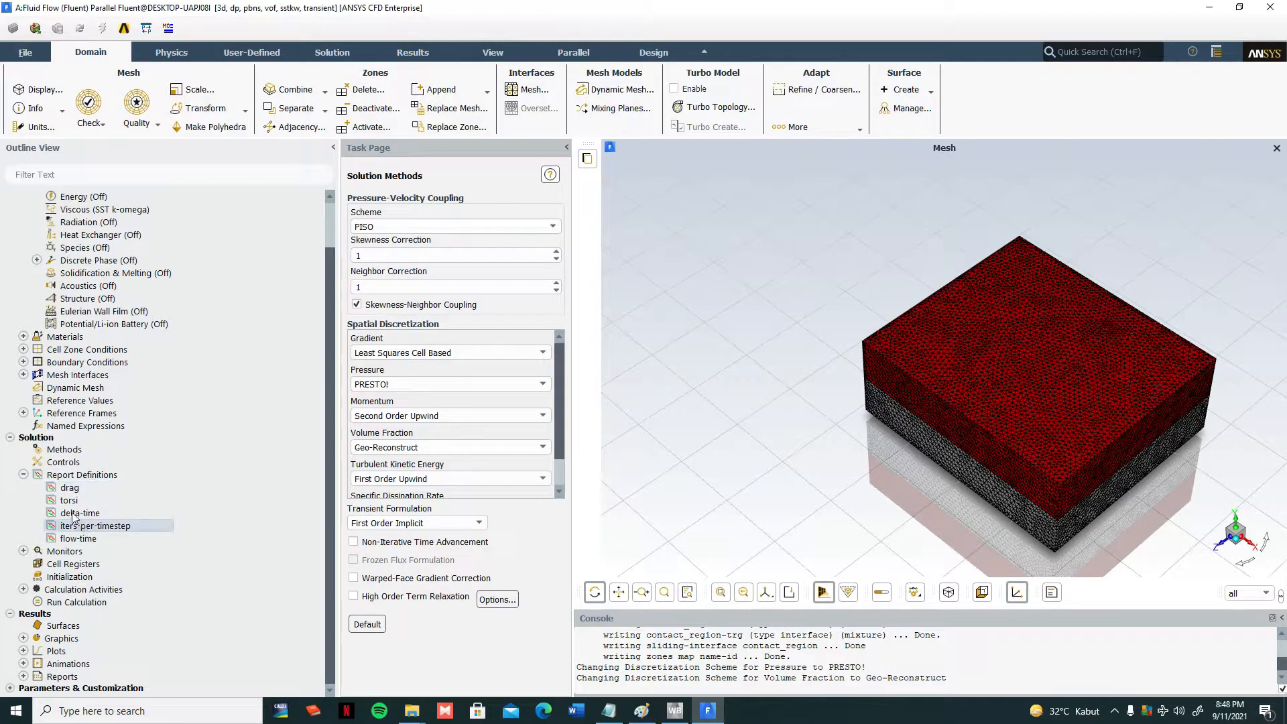
{"action": "left_click", "coordinate": [68, 488]}
{"action": "left_click", "coordinate": [23, 551]}
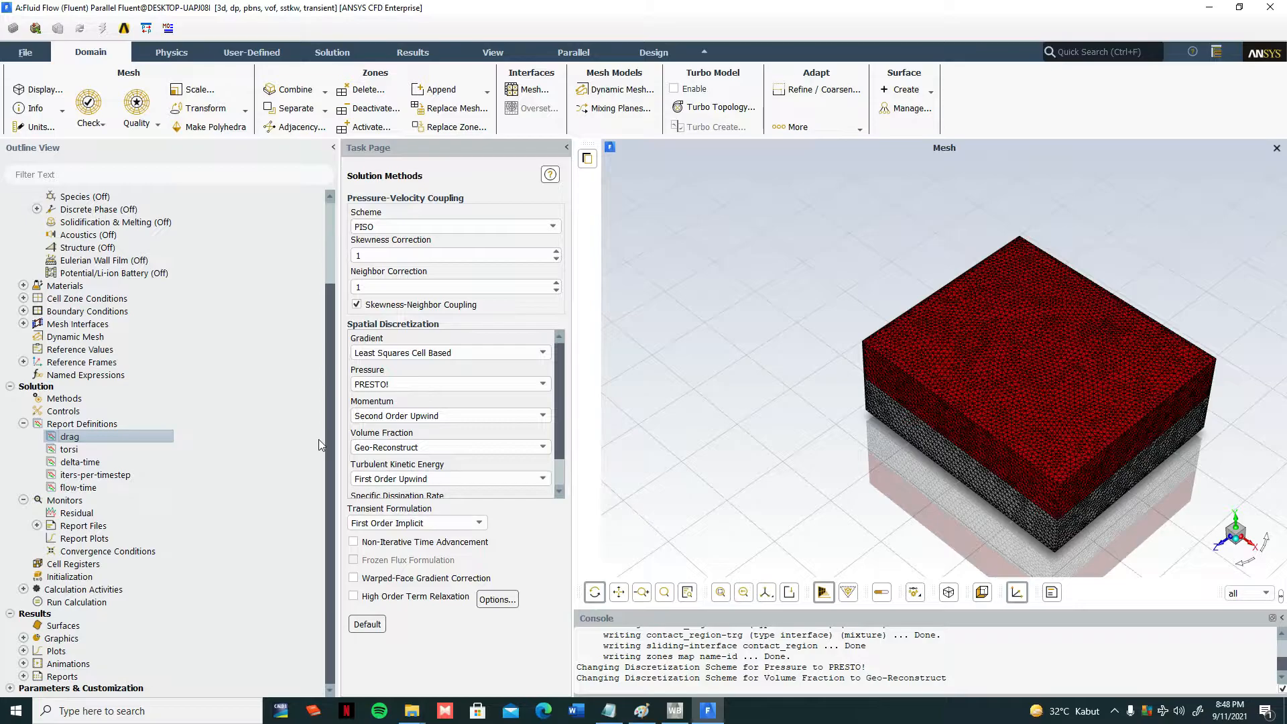
{"action": "left_click", "coordinate": [82, 514]}
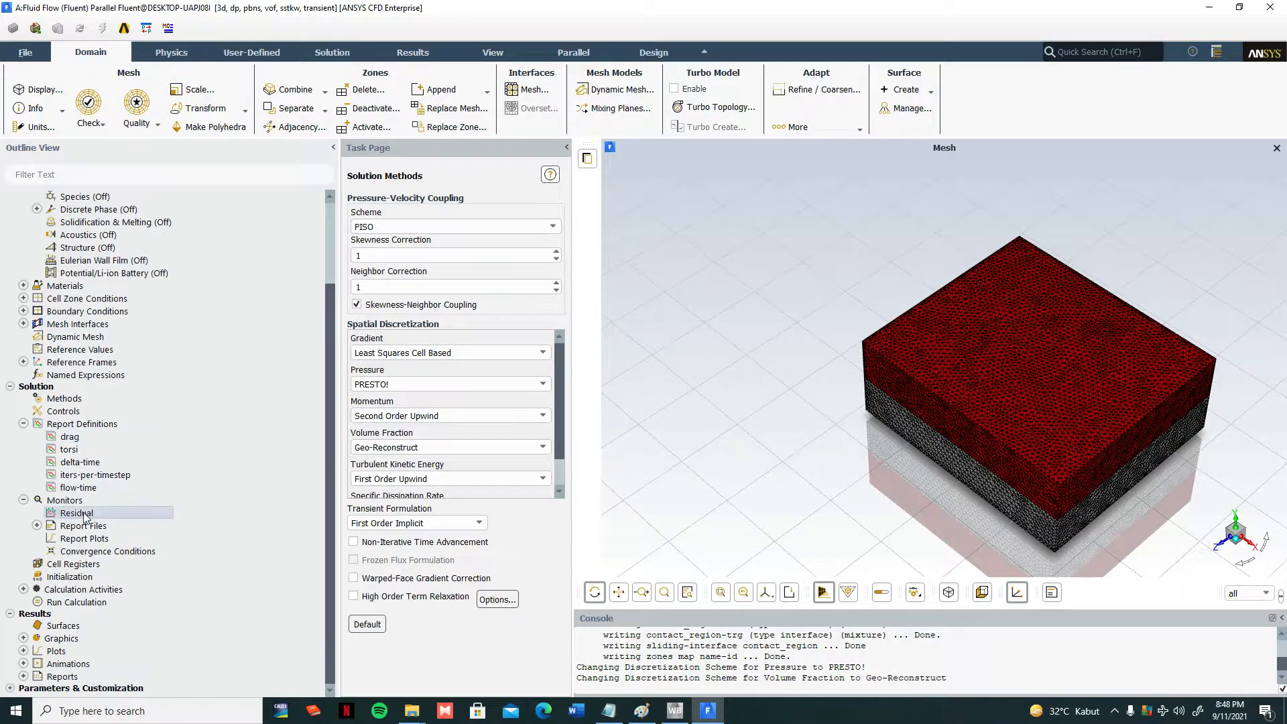
{"action": "left_click", "coordinate": [74, 527]}
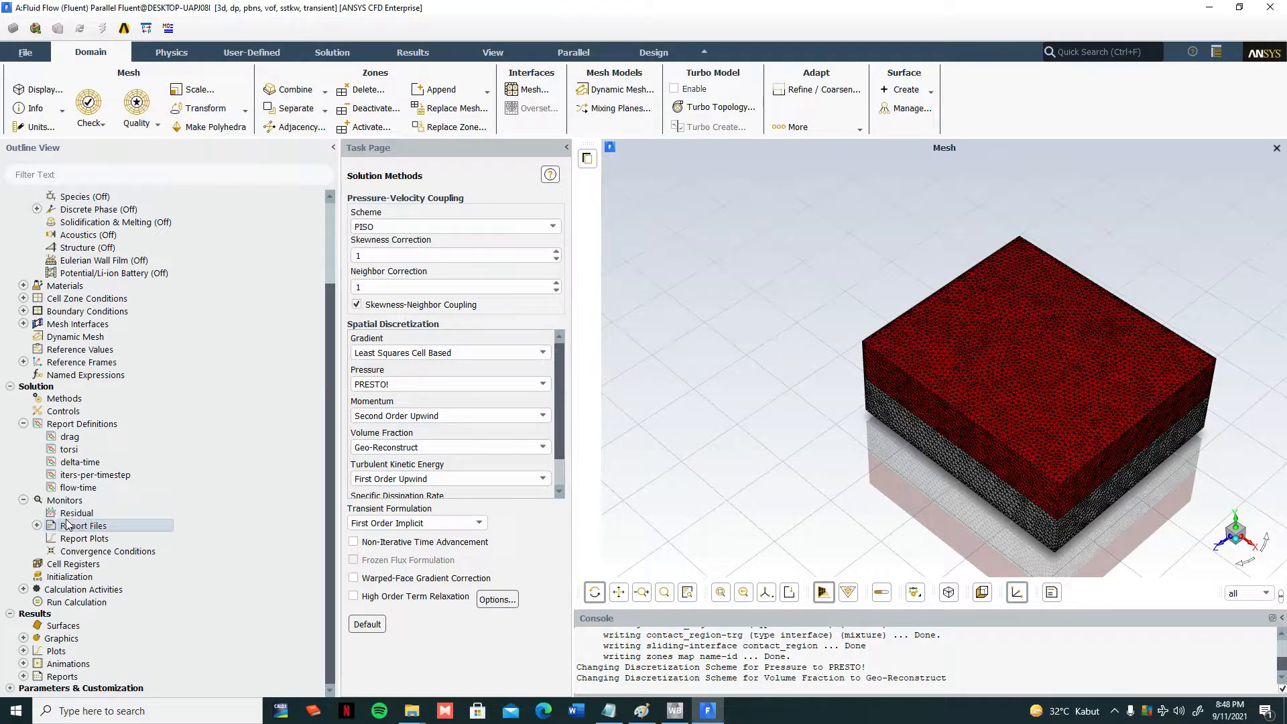
{"action": "left_click", "coordinate": [74, 514]}
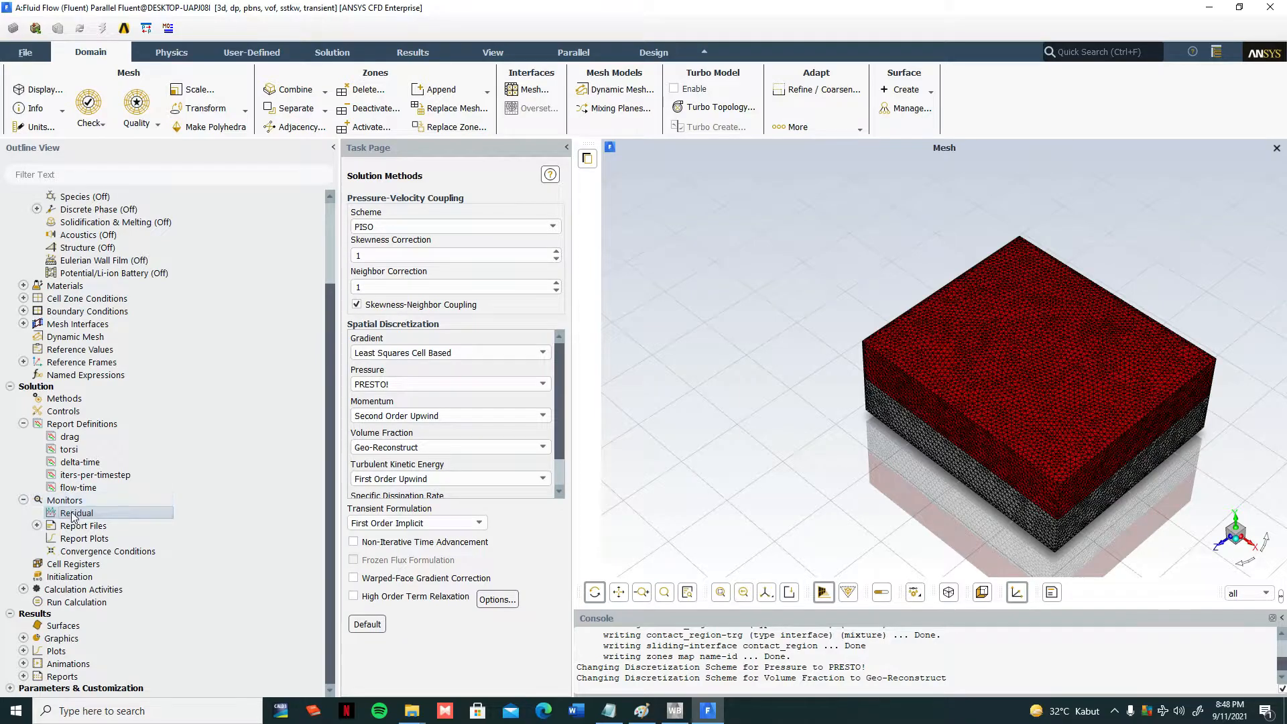
{"action": "left_click", "coordinate": [23, 500]}
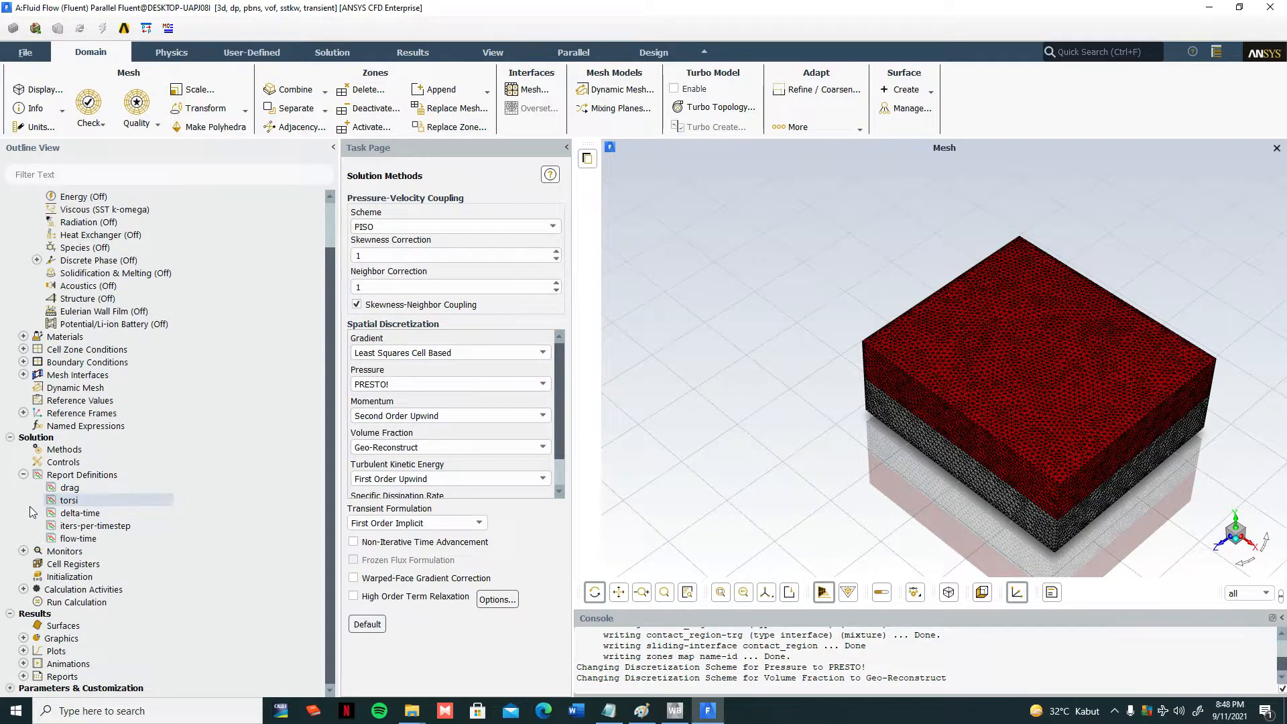
- Set the residual monitors' absolute criteria for continuity, x-velocity and y-velocity to 0.00001
{"action": "left_click", "coordinate": [23, 551]}
{"action": "left_click", "coordinate": [62, 565]}
{"action": "double_click", "coordinate": [62, 565]}
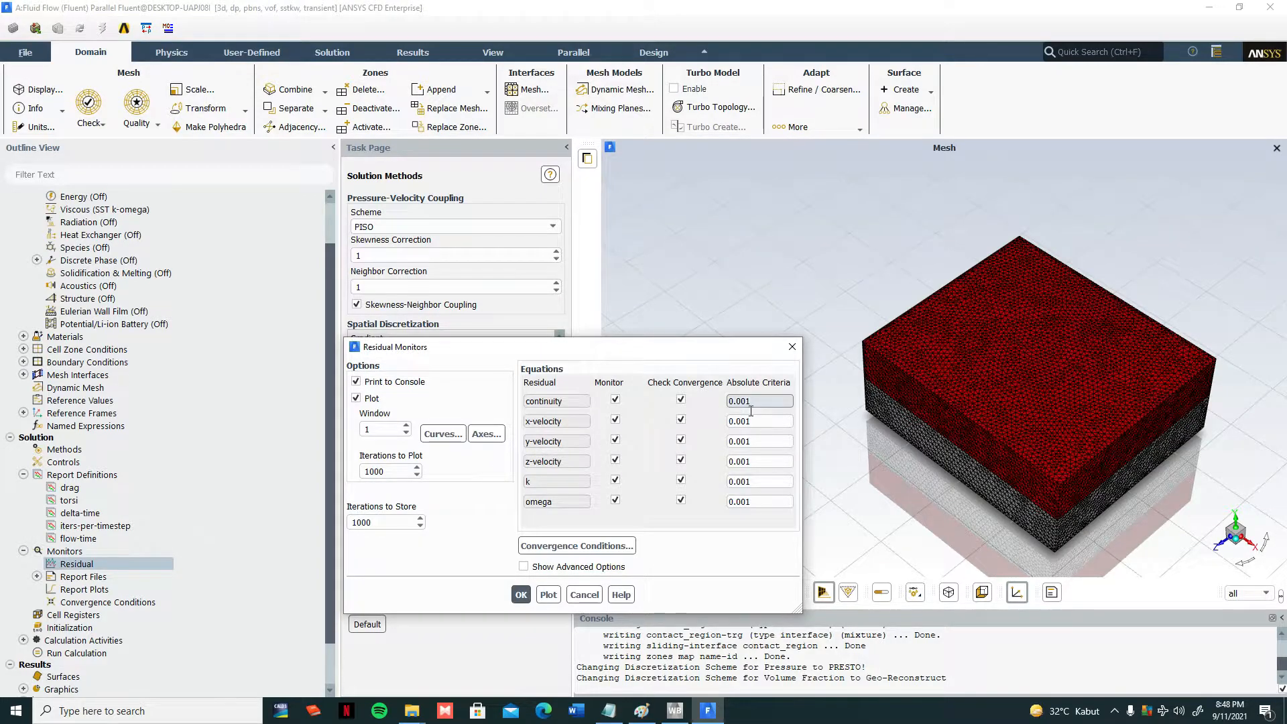
{"action": "left_click_drag", "start_coordinate": [731, 354], "coordinate": [715, 200]}
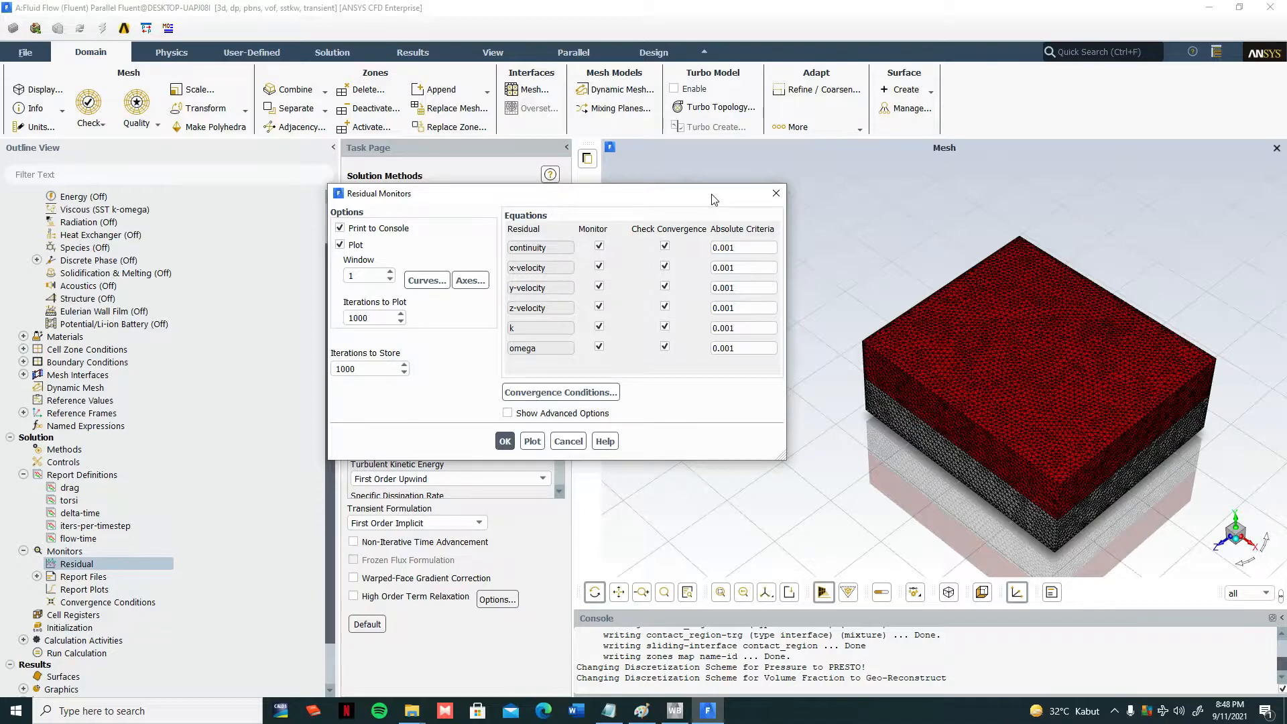
{"action": "left_click", "coordinate": [736, 255]}
{"action": "type", "text": "00"}
{"action": "left_click", "coordinate": [737, 271]}
{"action": "type", "text": "00"}
{"action": "left_click", "coordinate": [736, 292]}
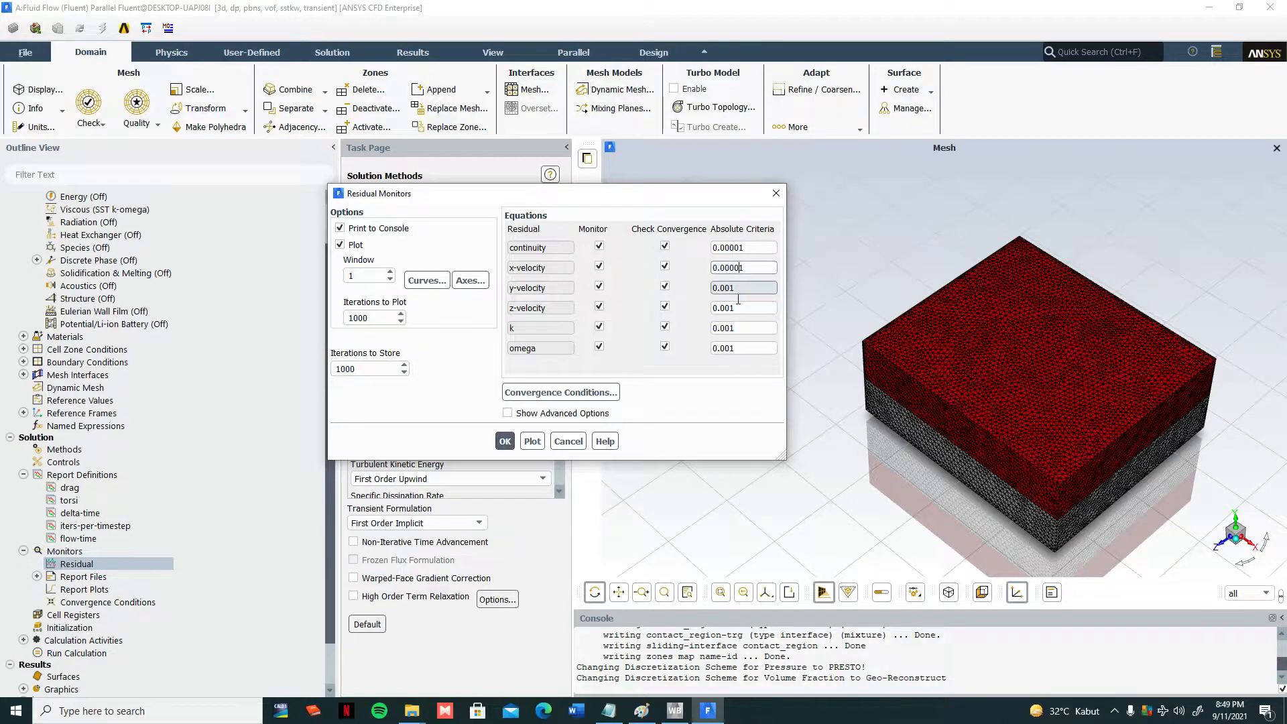
{"action": "type", "text": "00"}
- Set the absolute criteria for z-velocity, k and omega to 0.00001 and apply the residual monitor settings
{"action": "left_click", "coordinate": [735, 311]}
{"action": "type", "text": "00"}
{"action": "left_click", "coordinate": [733, 327]}
{"action": "type", "text": "00"}
{"action": "left_click", "coordinate": [736, 350]}
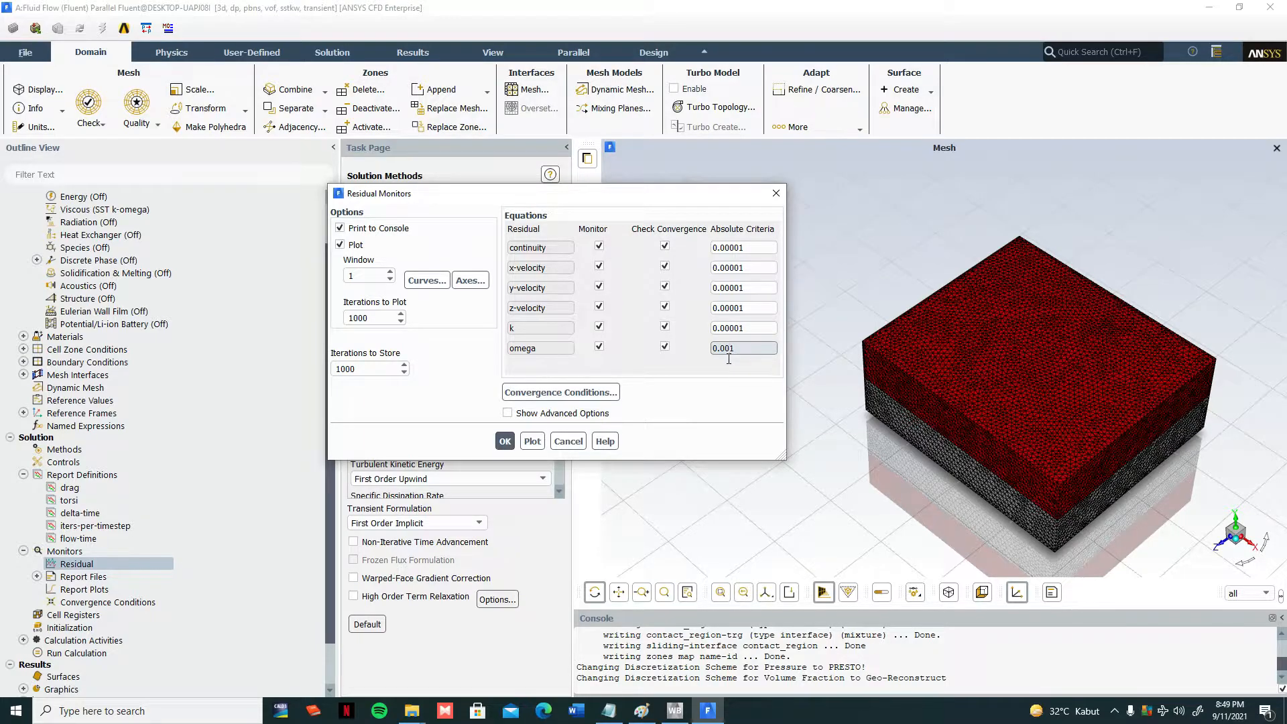
{"action": "type", "text": "00"}
{"action": "left_click_drag", "start_coordinate": [740, 252], "coordinate": [748, 254]}
{"action": "left_click", "coordinate": [747, 254]}
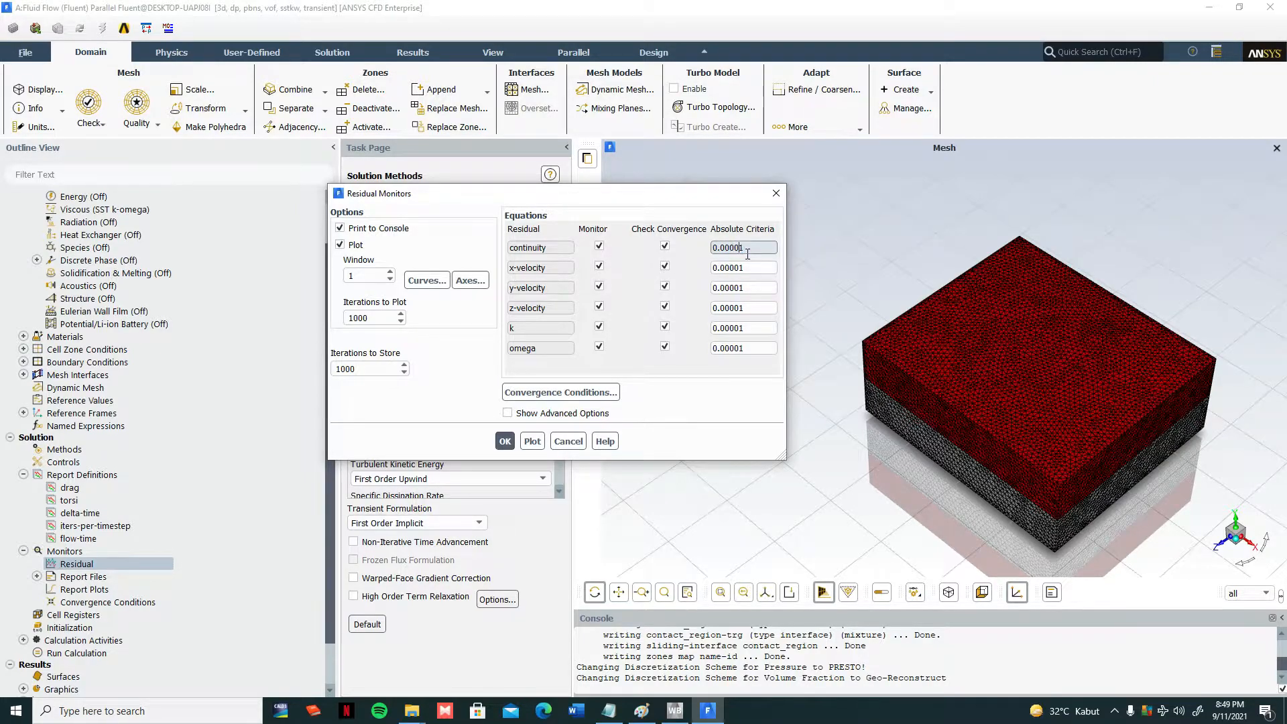
{"action": "left_click_drag", "start_coordinate": [736, 254], "coordinate": [745, 258]}
{"action": "left_click", "coordinate": [741, 259]}
{"action": "left_click", "coordinate": [737, 268]}
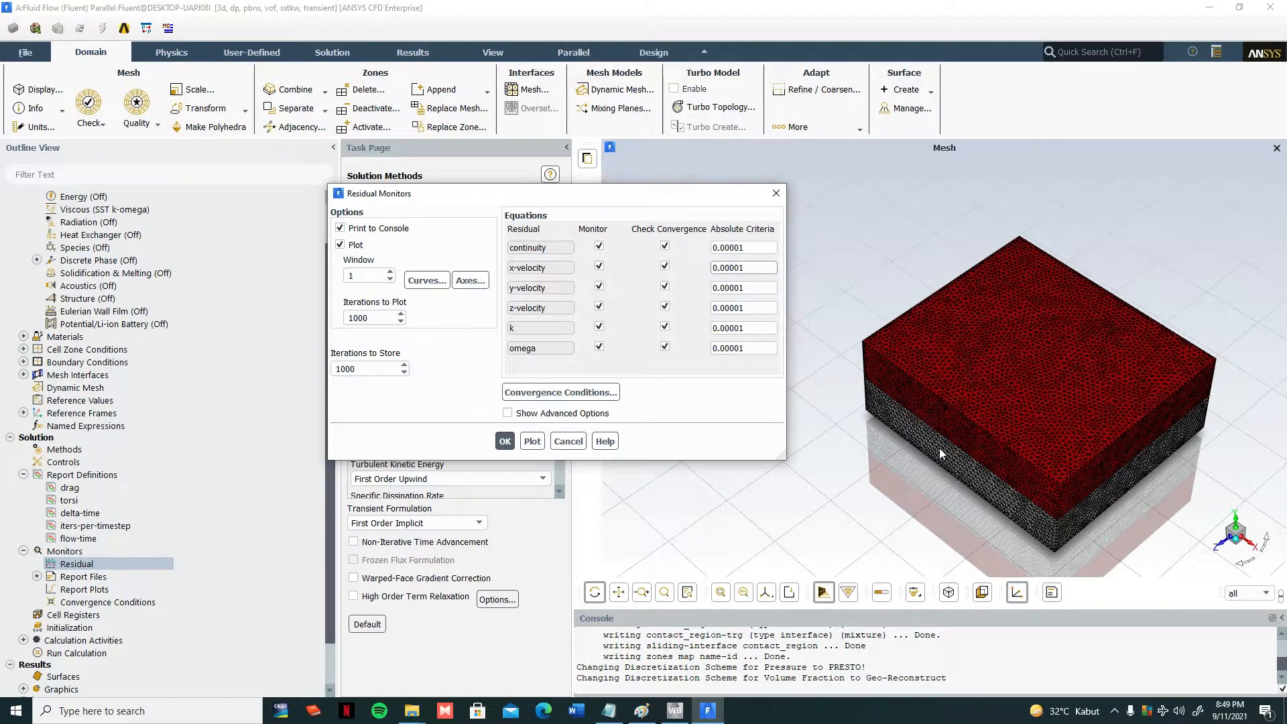
{"action": "left_click", "coordinate": [727, 249]}
{"action": "left_click", "coordinate": [504, 441]}
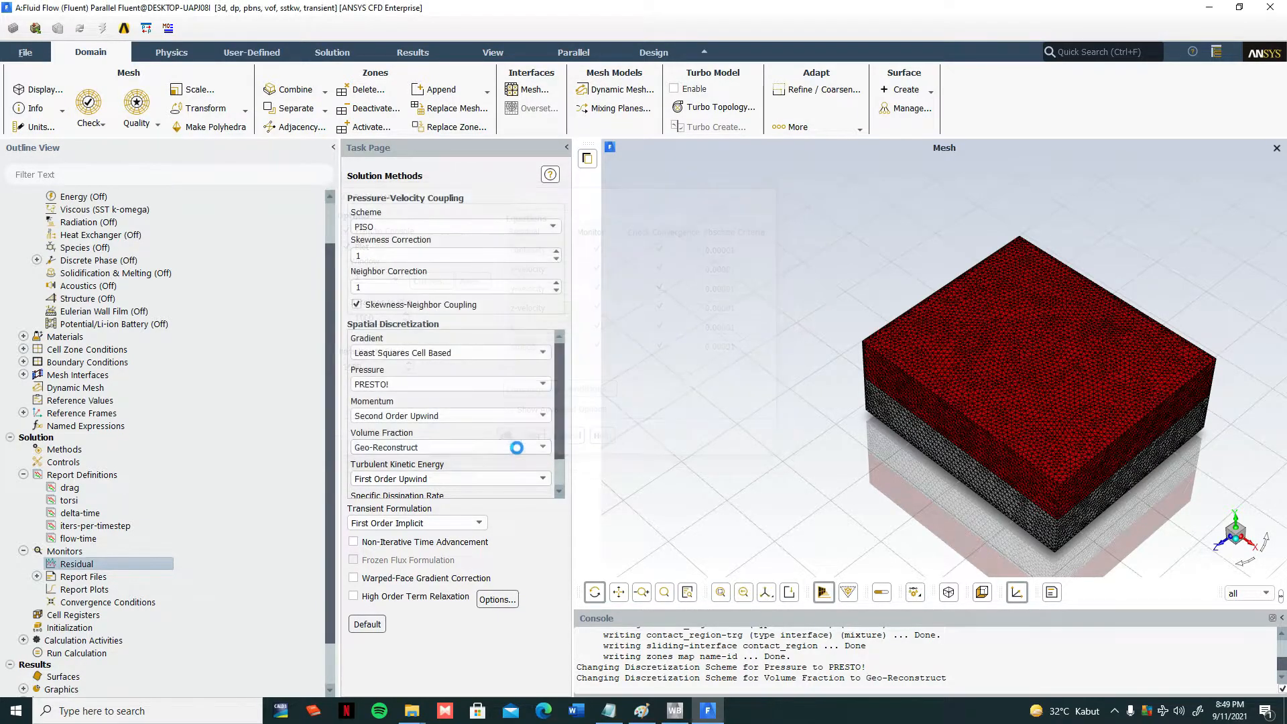
- Initialize the solution with the Standard Initialization method, relative to the cell zone
{"action": "scroll", "coordinate": [52, 583], "scroll_direction": "down", "scroll_amount": 2}
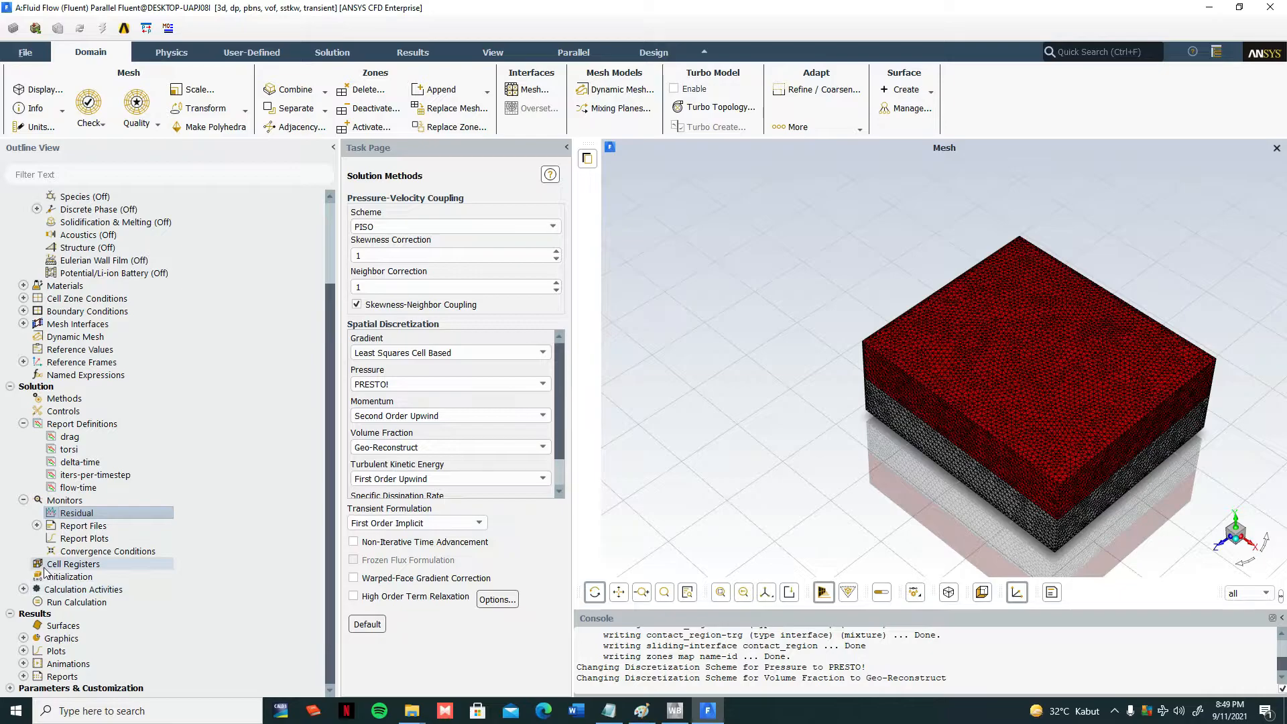
{"action": "left_click", "coordinate": [45, 579]}
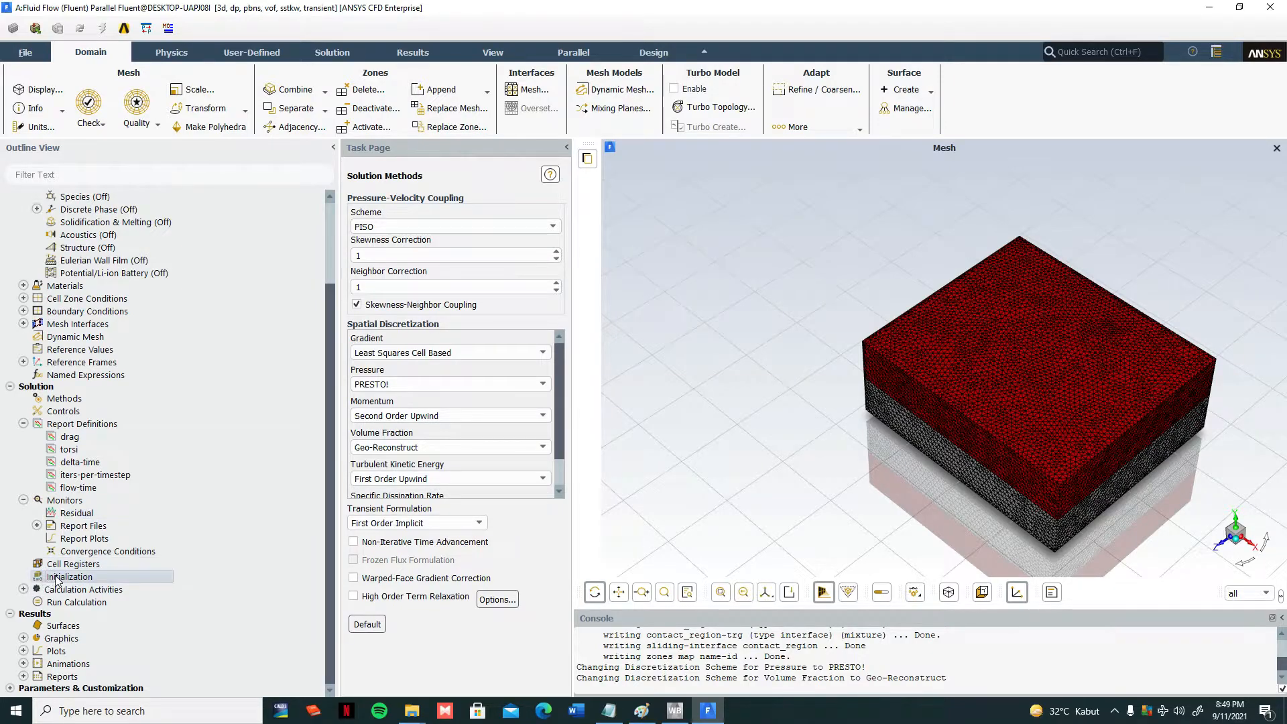
{"action": "double_click", "coordinate": [58, 581]}
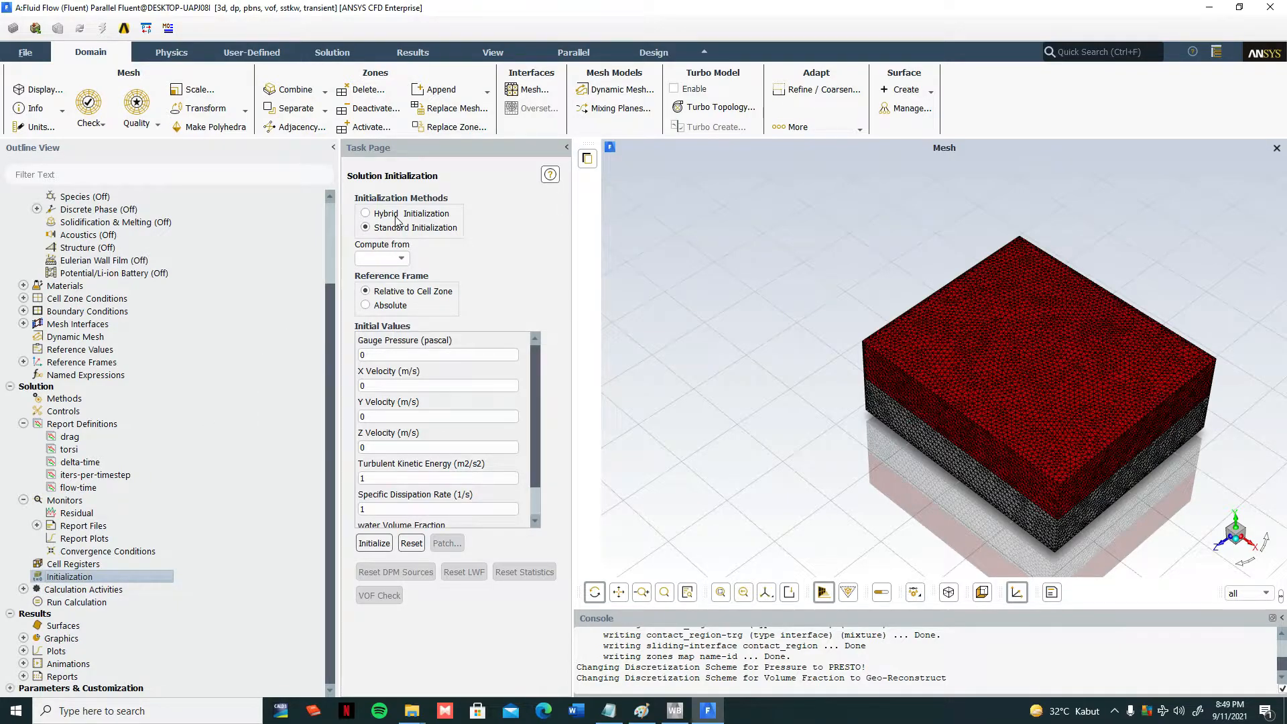
{"action": "left_click", "coordinate": [377, 550]}
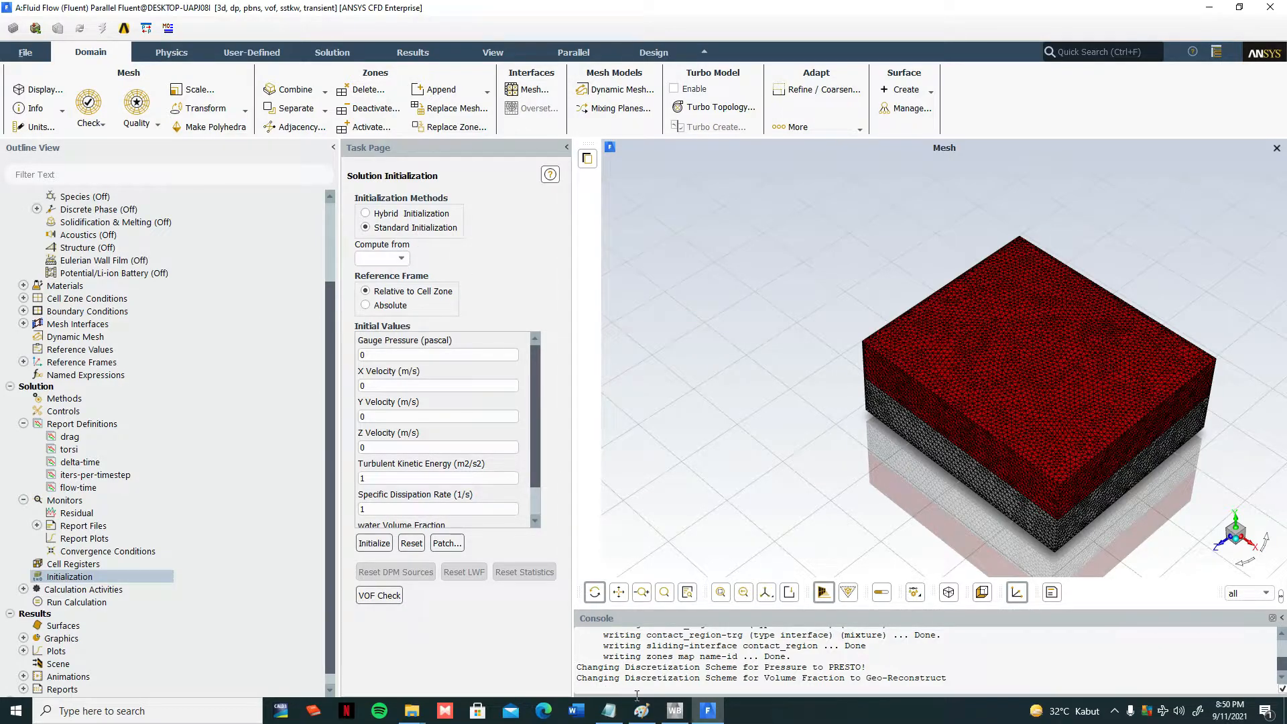
- Switch to the Hybrid Initialization method and initialize the solution, discarding the unsaved data
{"action": "left_click", "coordinate": [393, 216]}
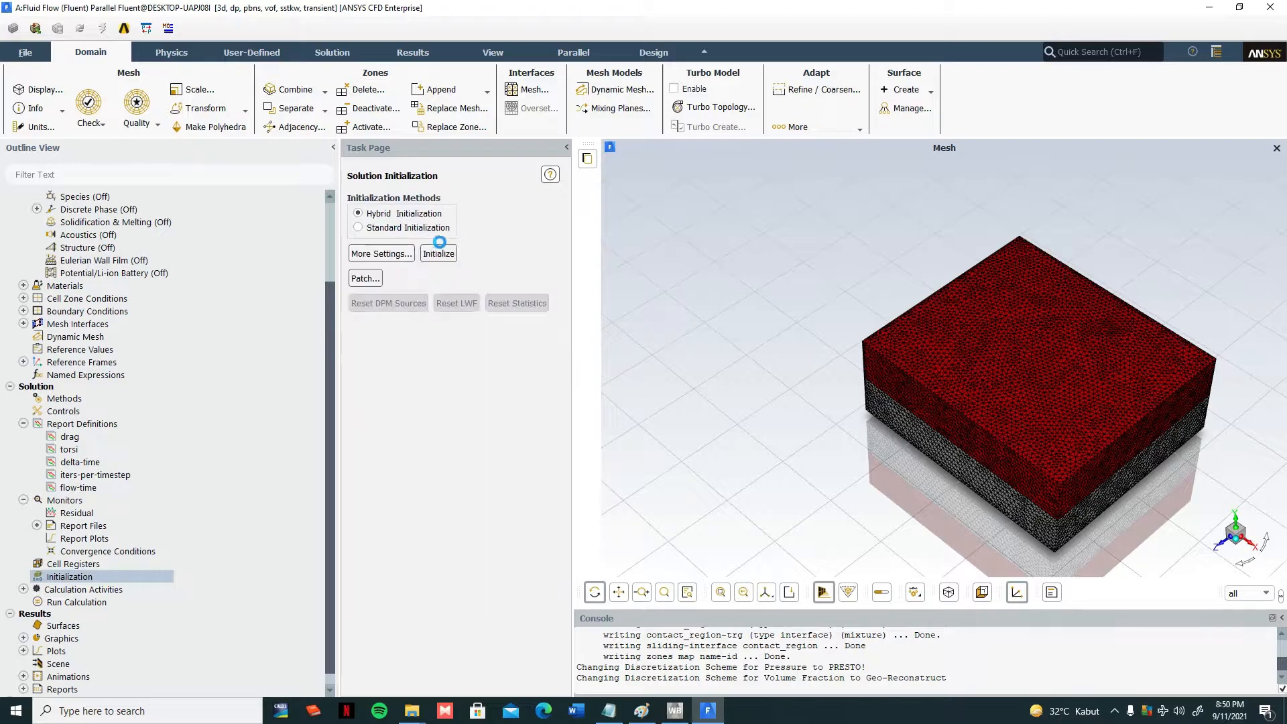
{"action": "left_click", "coordinate": [439, 255]}
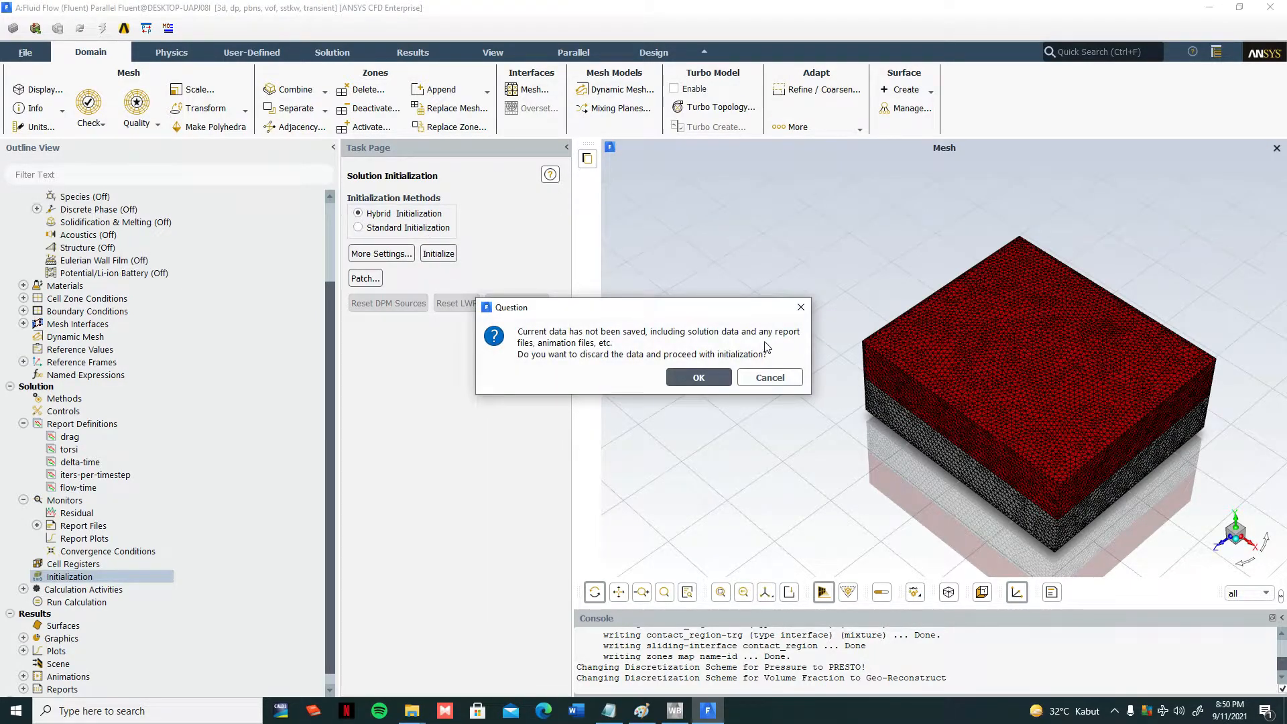
{"action": "left_click", "coordinate": [719, 377]}
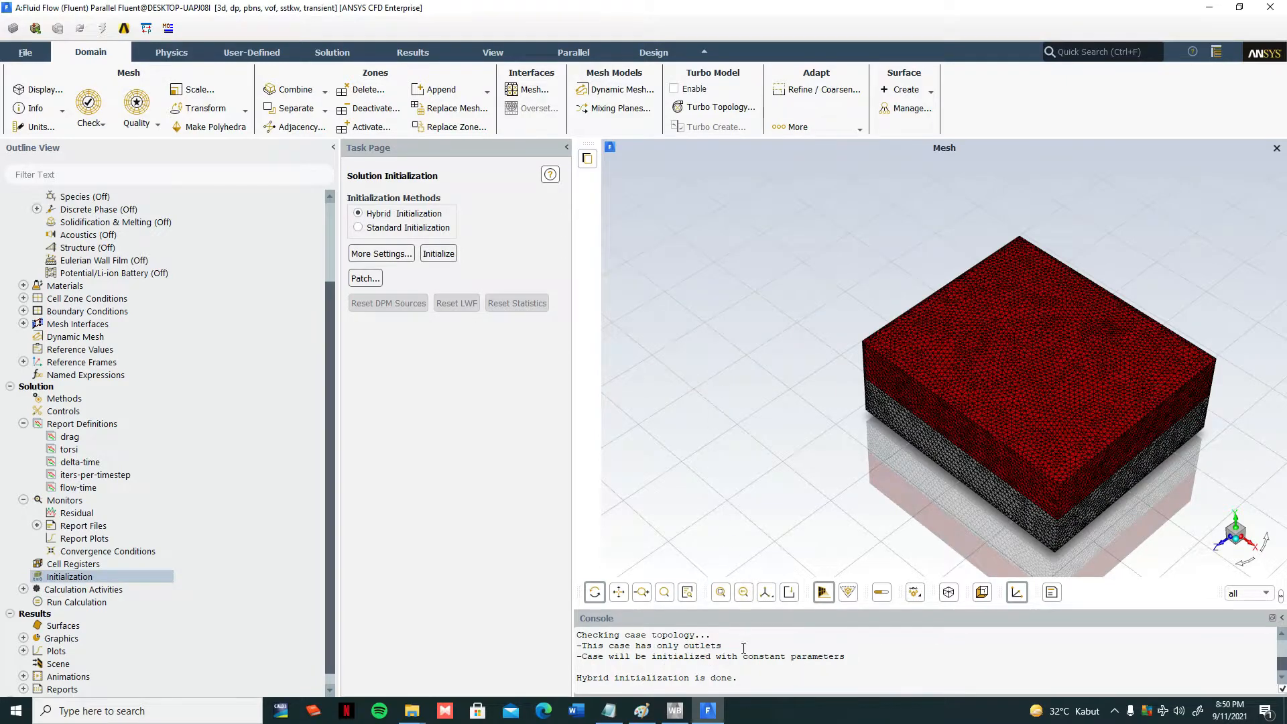
{"action": "mouse_move", "coordinate": [599, 687]}
{"action": "left_mouse_down"}
{"action": "mouse_move", "coordinate": [738, 689]}
{"action": "mouse_move", "coordinate": [588, 682]}
{"action": "left_mouse_up"}
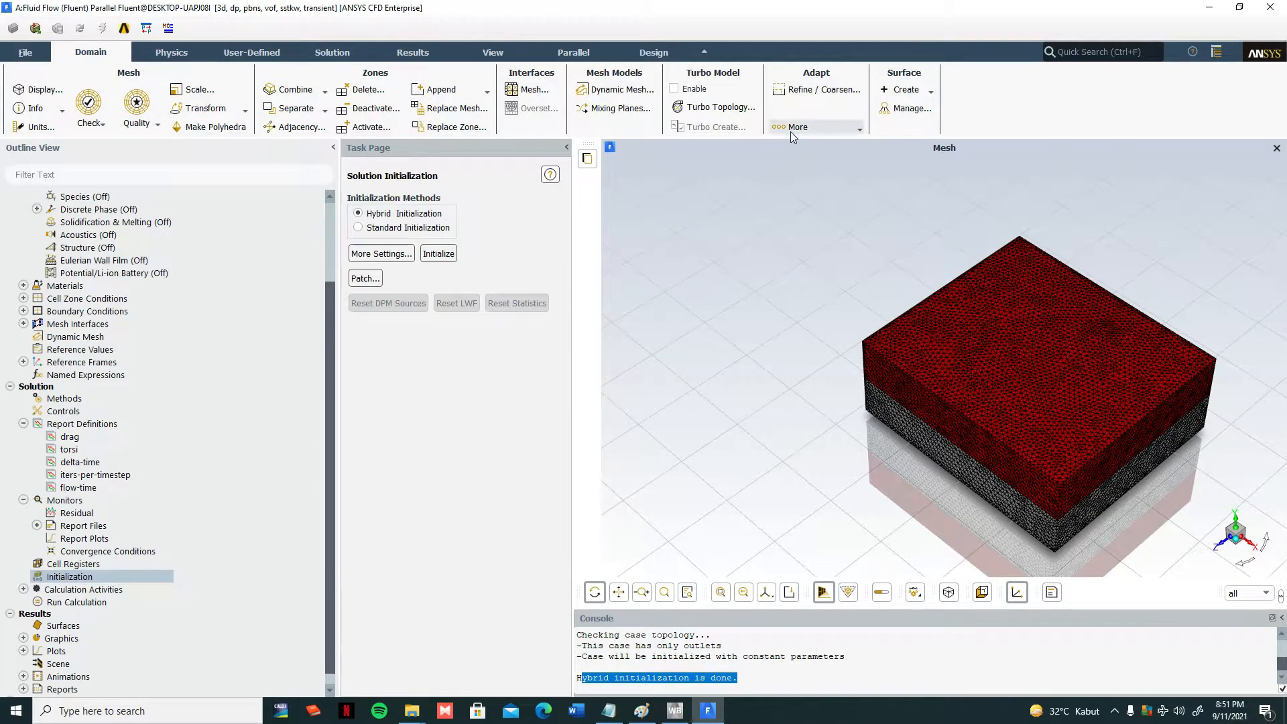
{"action": "left_click", "coordinate": [800, 91]}
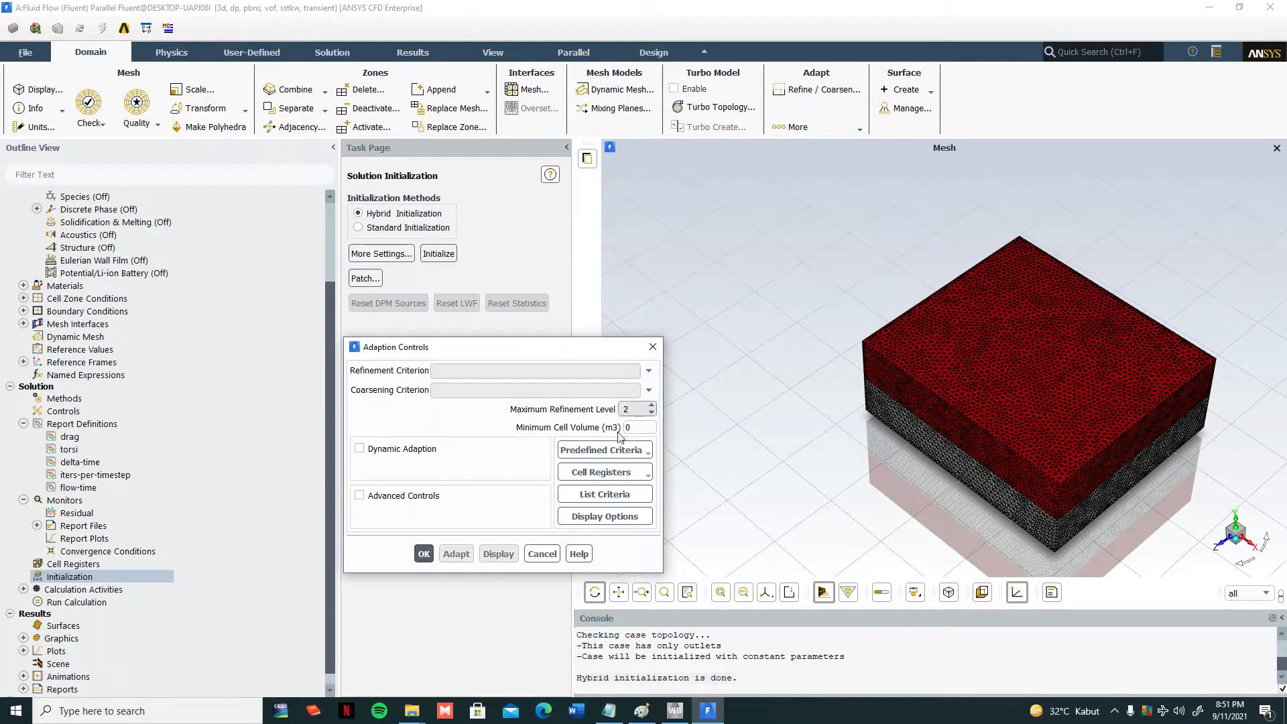
{"action": "left_click", "coordinate": [615, 474]}
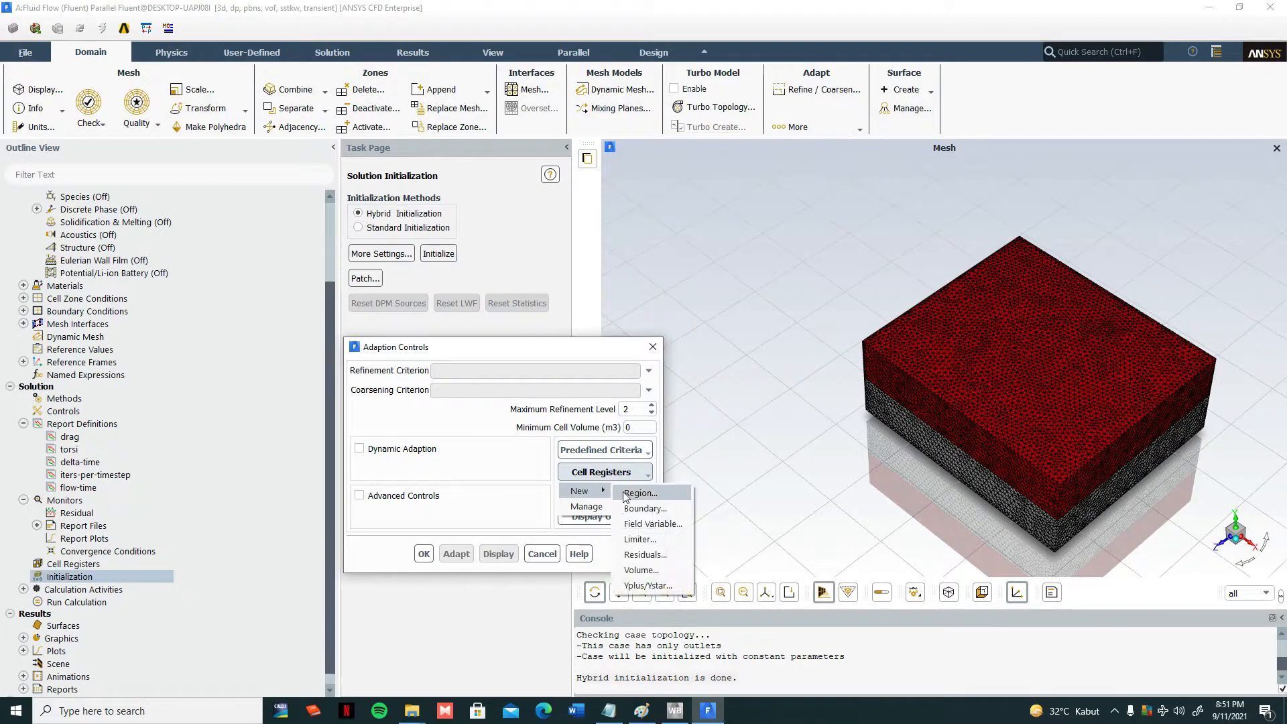
{"action": "left_click", "coordinate": [625, 495]}
{"action": "left_click_drag", "start_coordinate": [565, 358], "coordinate": [639, 206]}
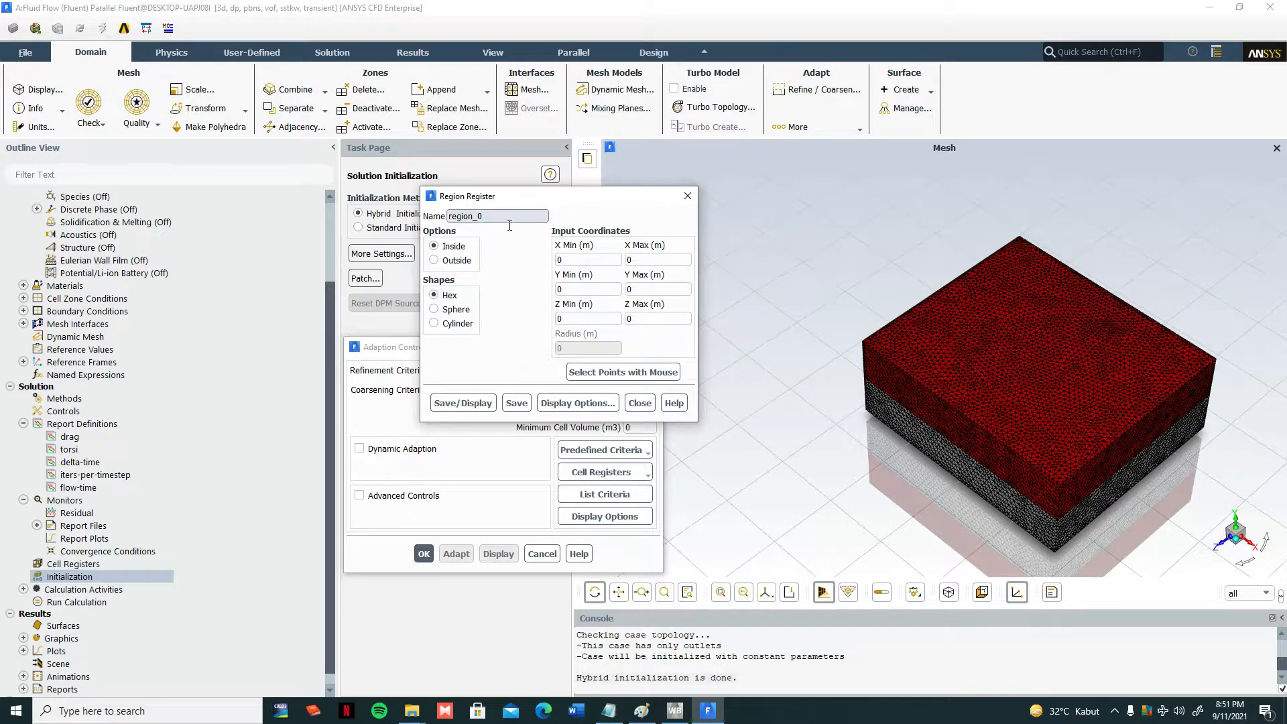
{"action": "left_click_drag", "start_coordinate": [488, 216], "coordinate": [435, 233]}
{"action": "type", "text": "waterzone"}
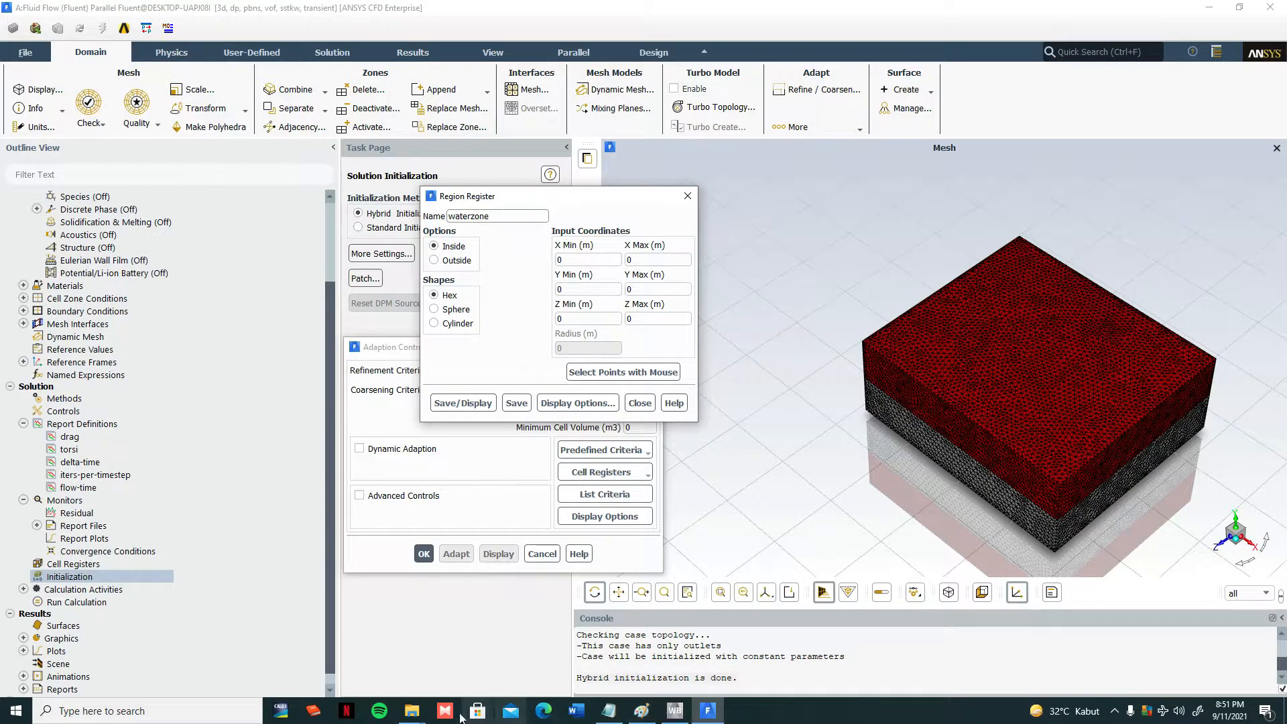
- Open the All Domain.iam assembly from the Tutorial folder inside Simulasi in Inventor
{"action": "mouse_move", "coordinate": [424, 716]}
{"action": "mouse_move", "coordinate": [425, 673]}
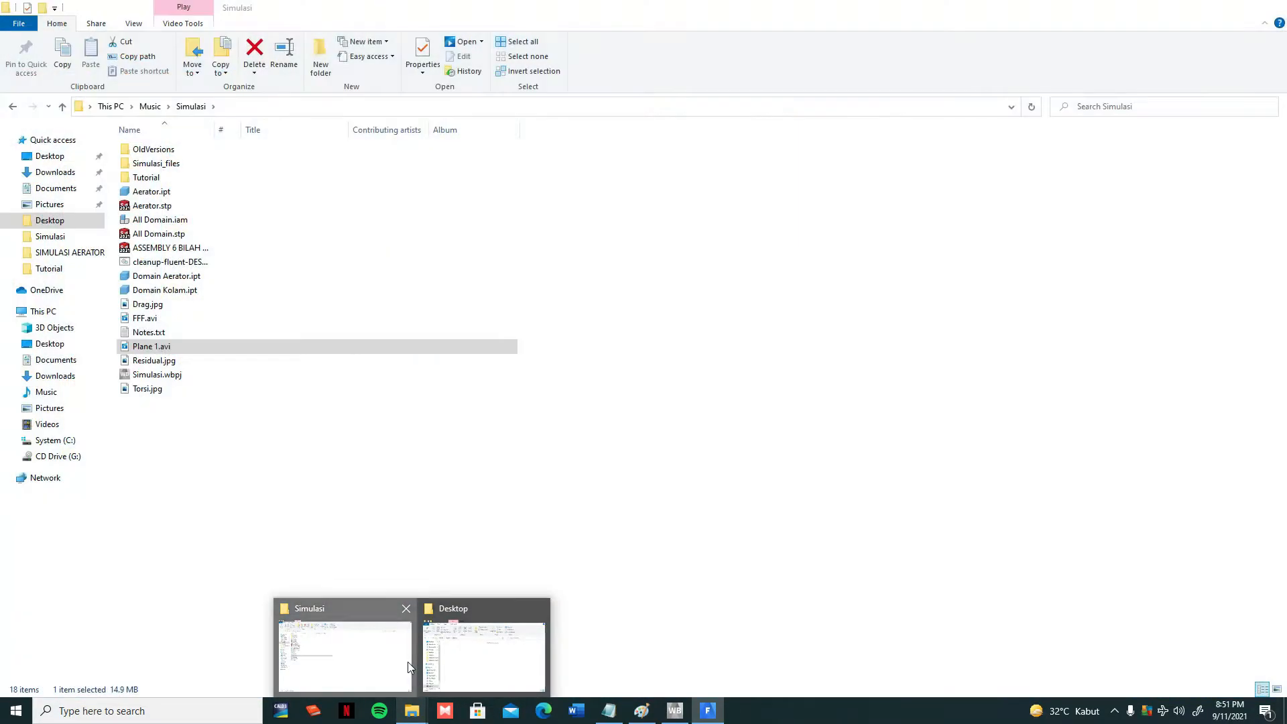
{"action": "left_click", "coordinate": [387, 651]}
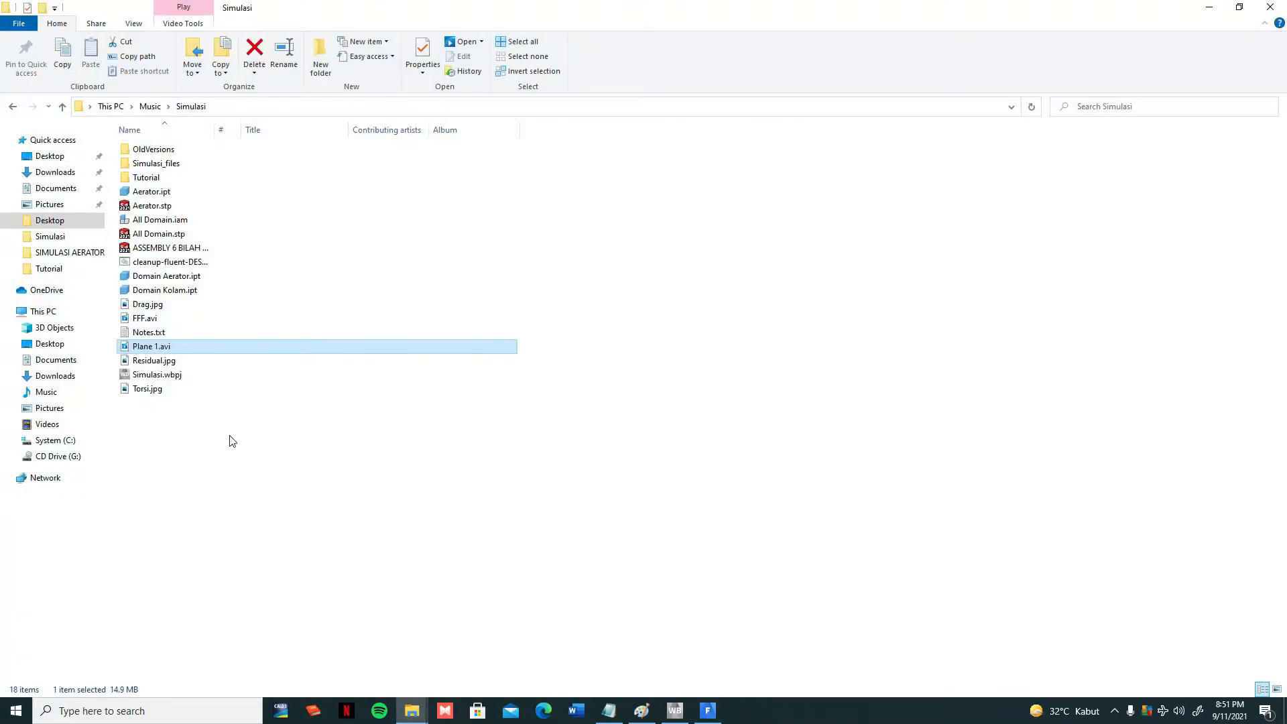
{"action": "double_click", "coordinate": [146, 178]}
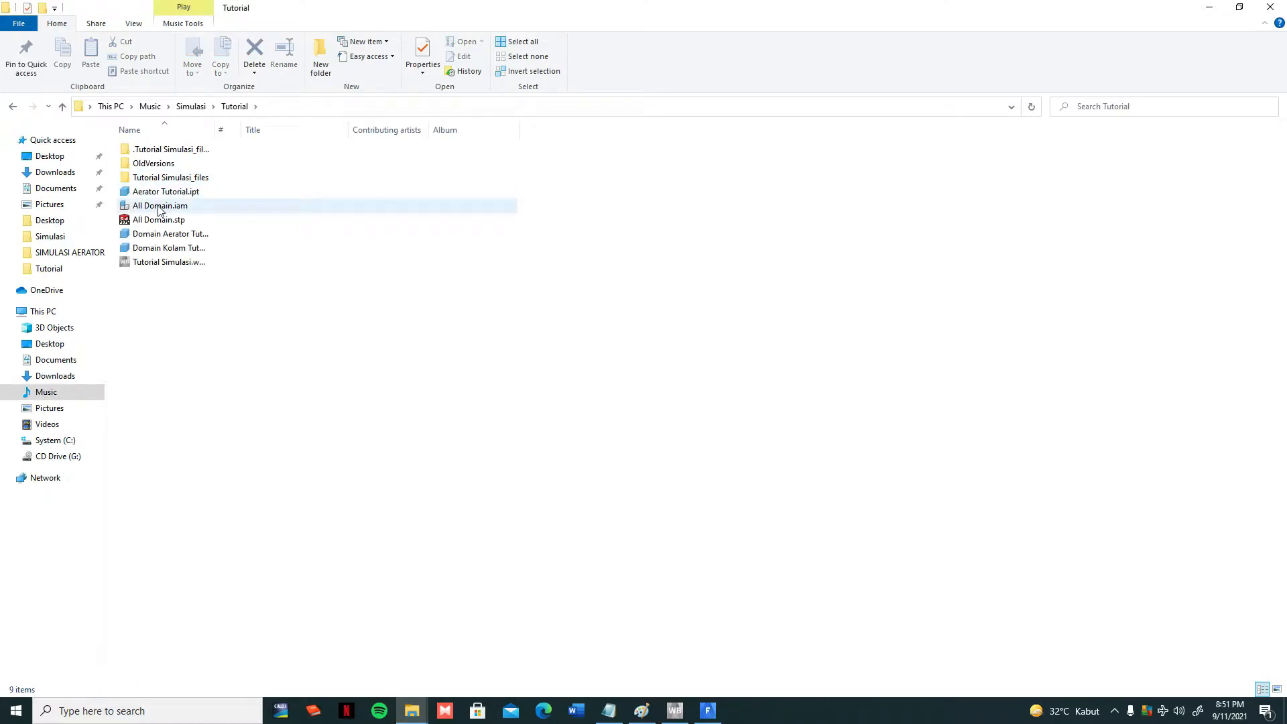
{"action": "double_click", "coordinate": [159, 207]}
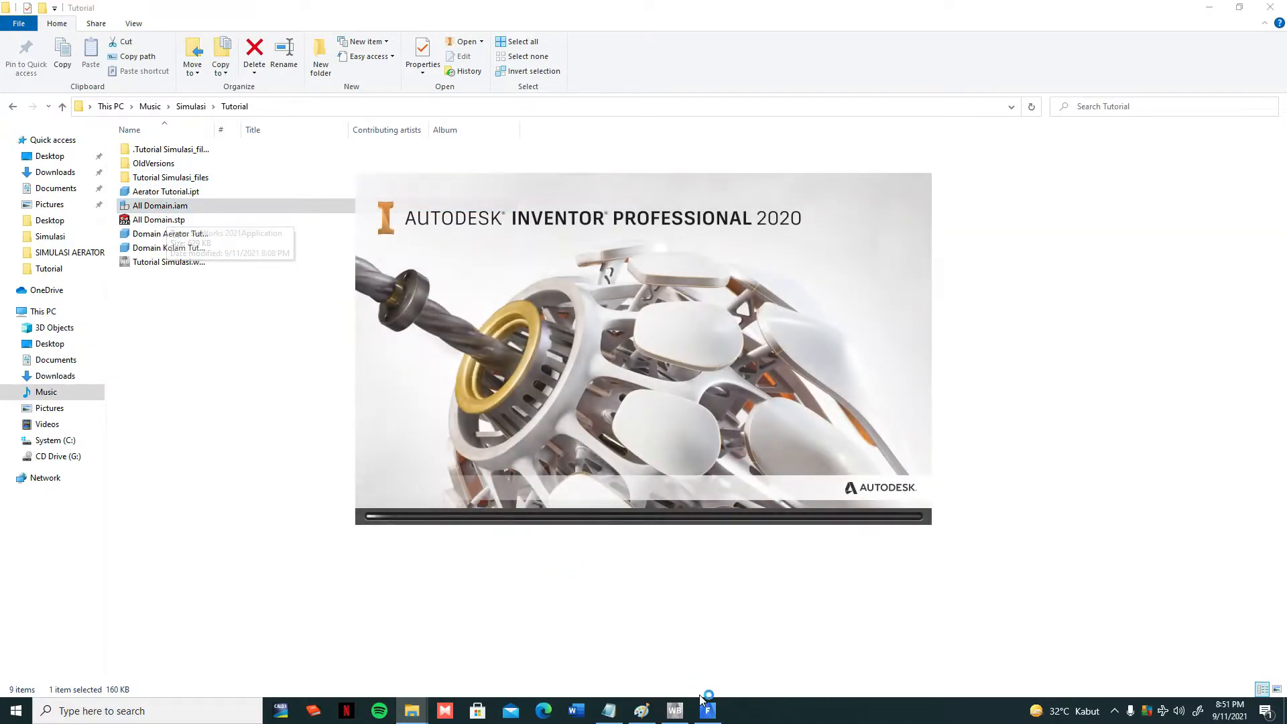
{"action": "left_click", "coordinate": [709, 712]}
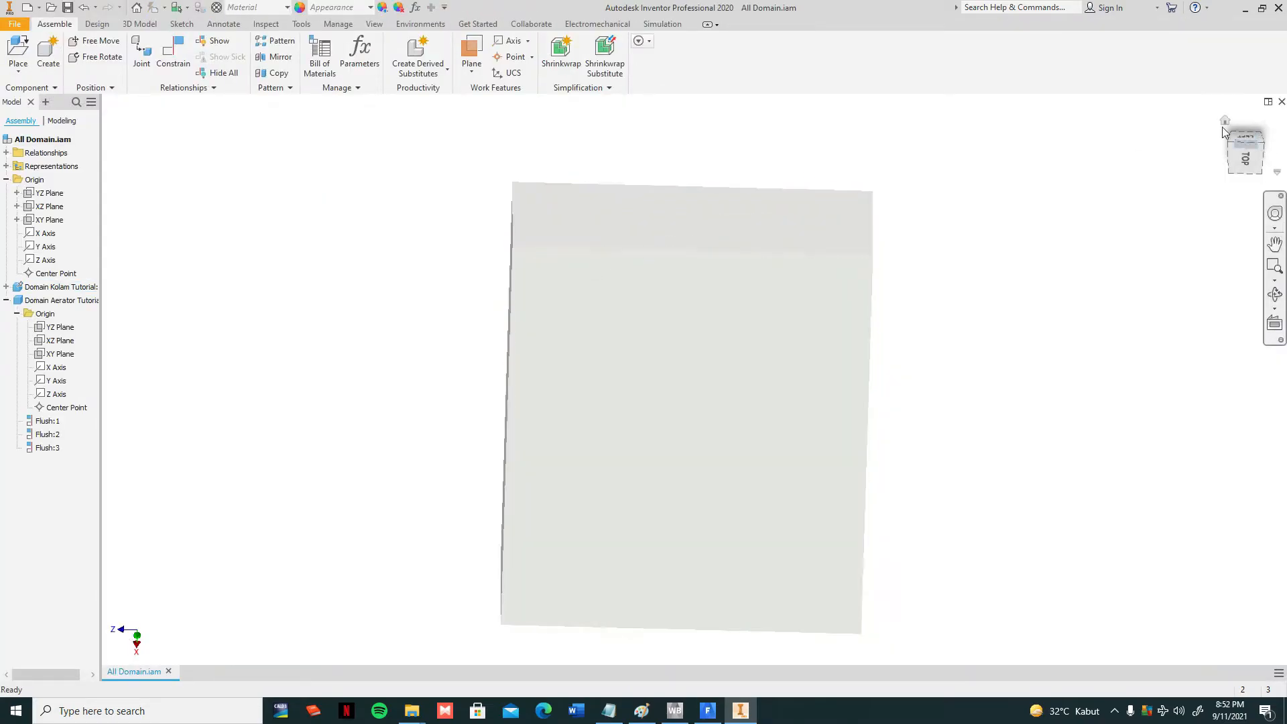
- View the All Domain assembly from its front and an isometric angle, and return to Fluent
{"action": "left_click", "coordinate": [1226, 120]}
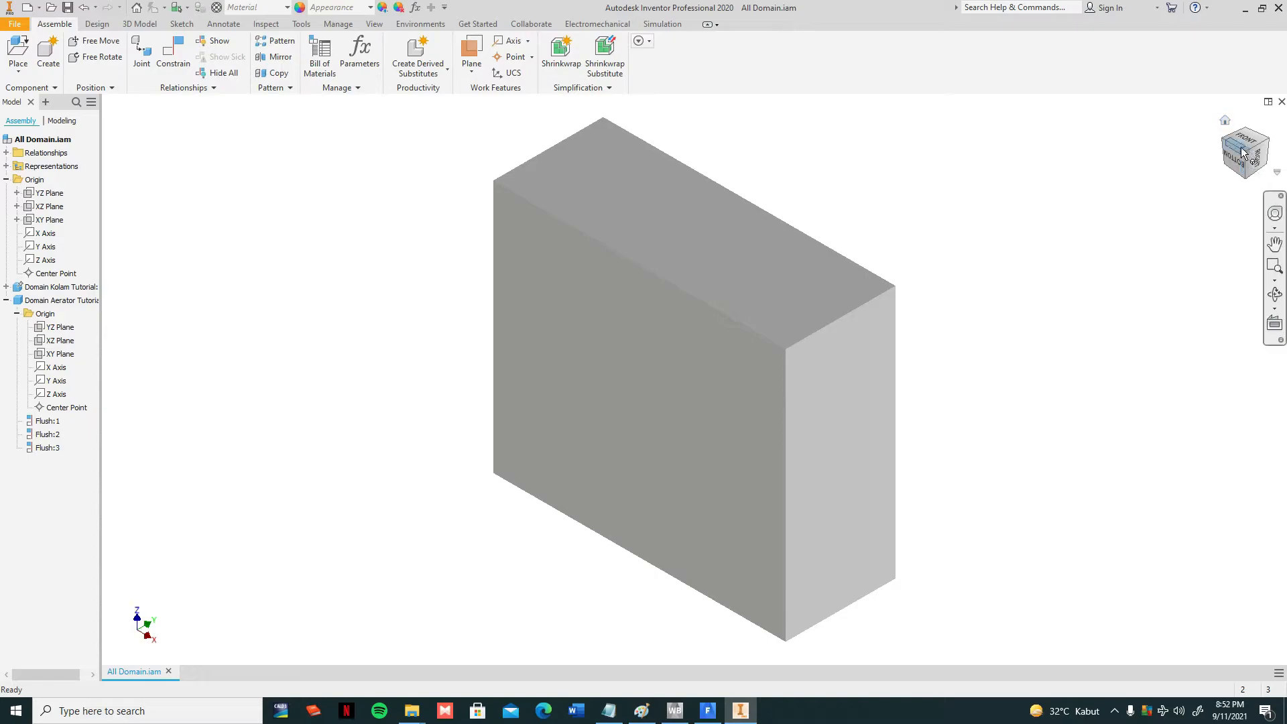
{"action": "left_click_drag", "start_coordinate": [1242, 142], "coordinate": [1267, 153]}
{"action": "left_click", "coordinate": [1264, 150]}
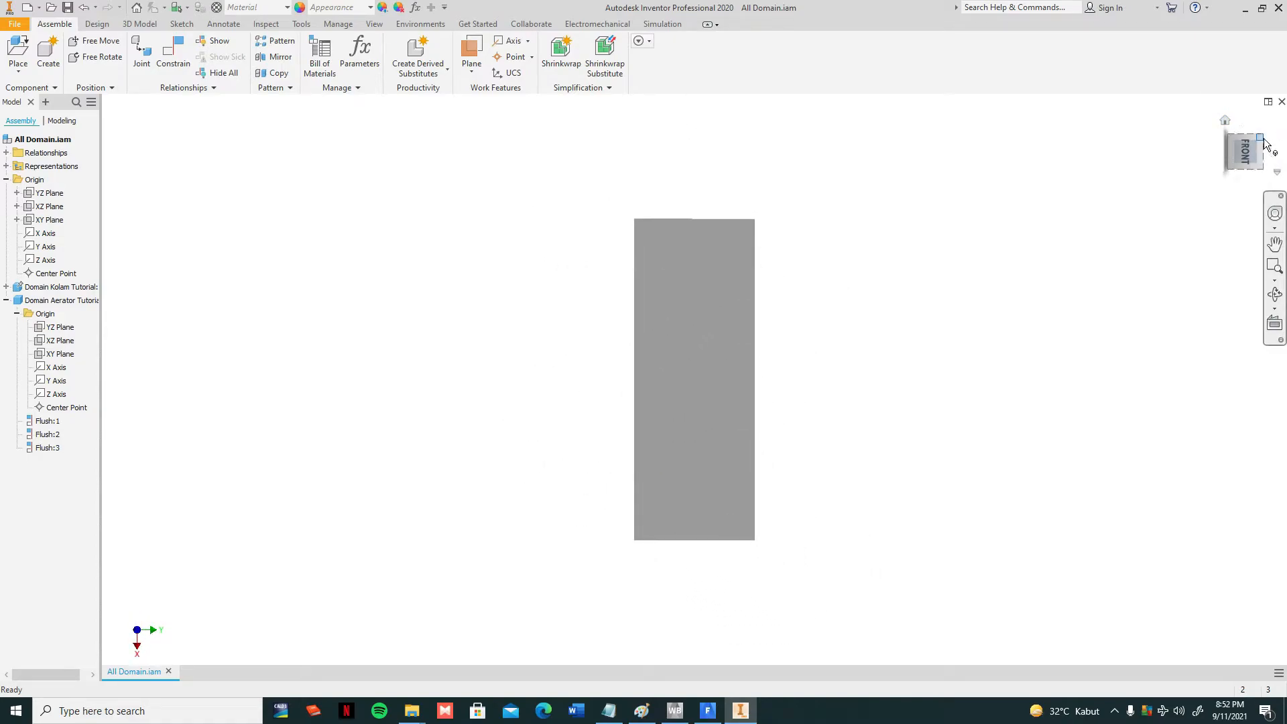
{"action": "left_click", "coordinate": [1225, 121]}
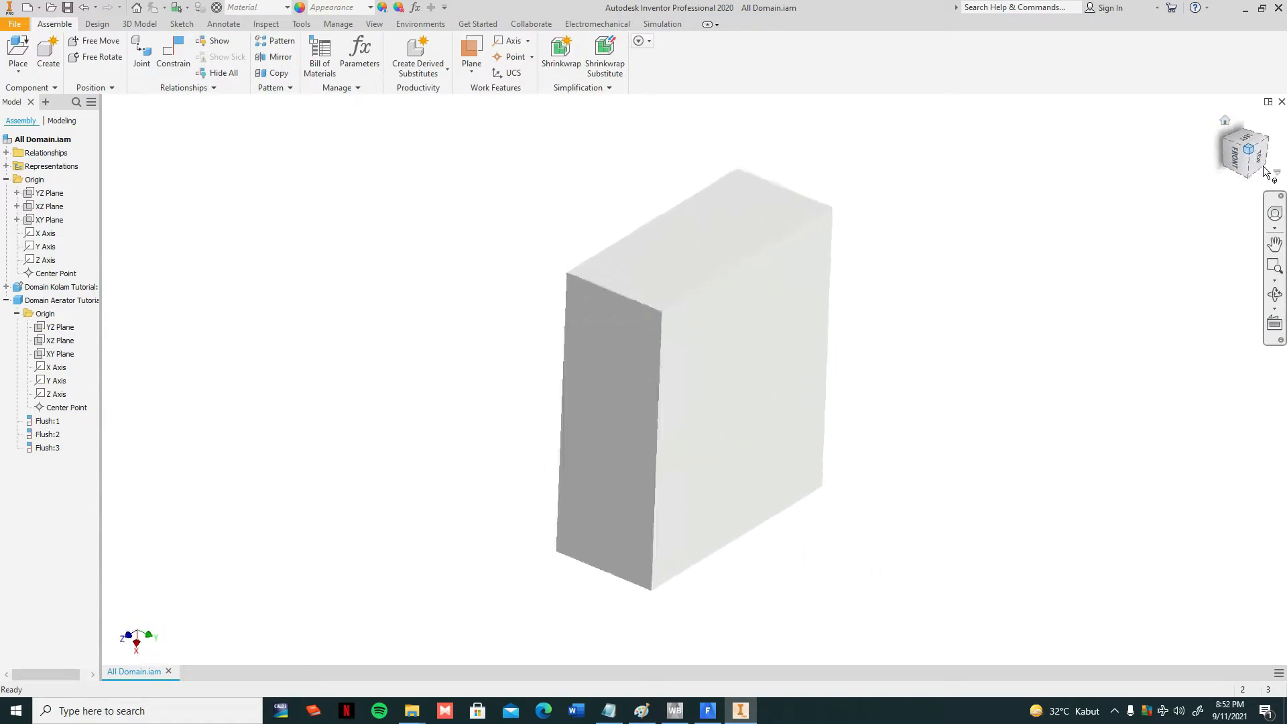
{"action": "left_click", "coordinate": [1245, 8]}
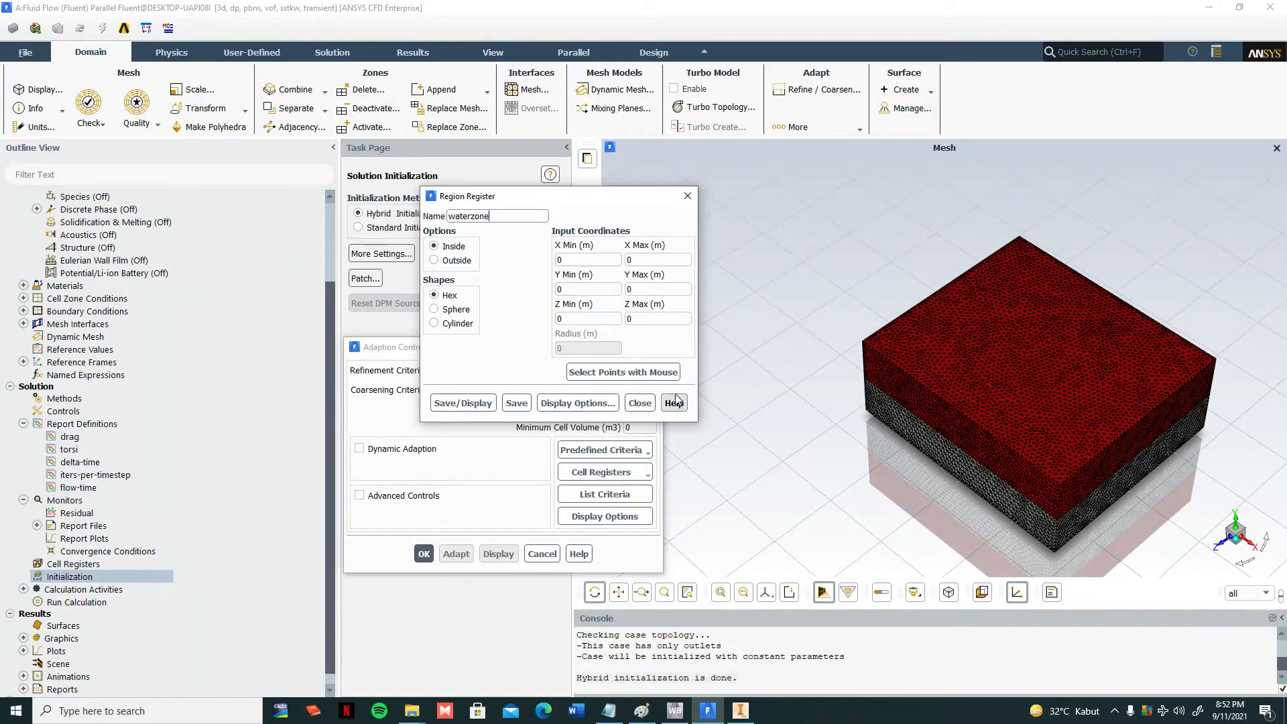
- Close the region register and adaption controls without saving, and examine the X, Y and Z domain extents in the Scale Mesh settings
{"action": "left_click", "coordinate": [651, 404]}
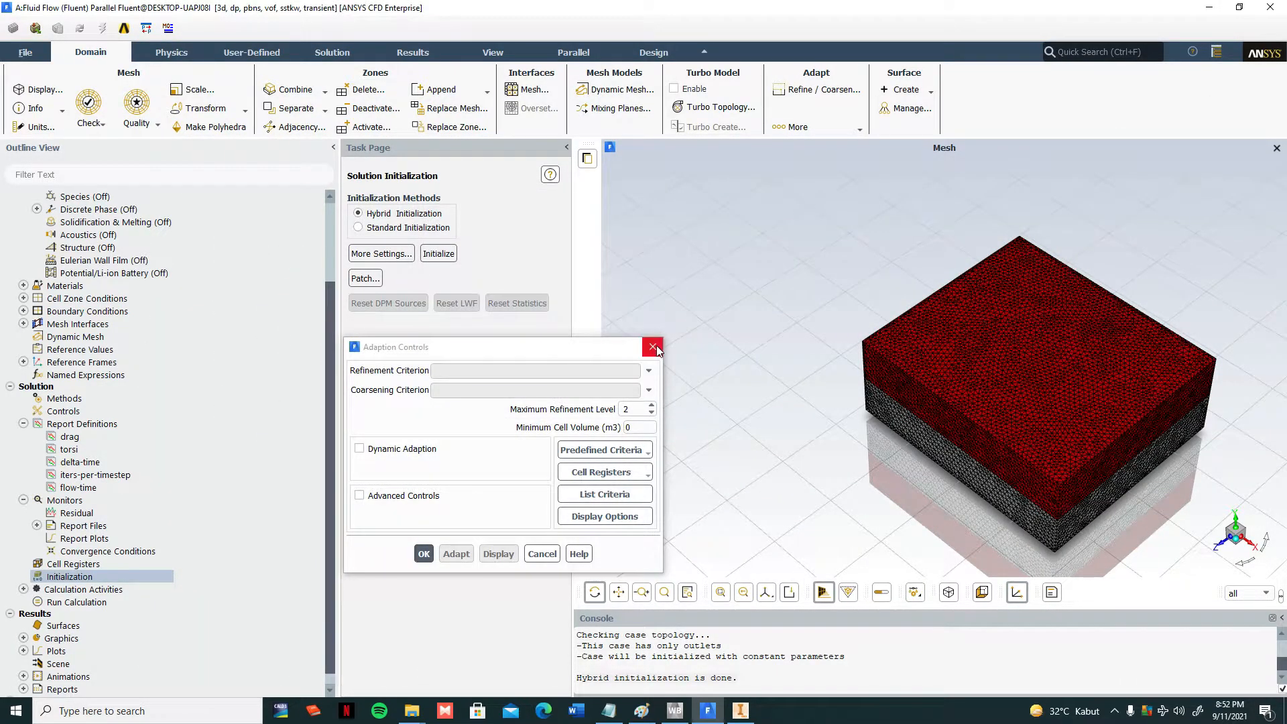
{"action": "left_click", "coordinate": [653, 347]}
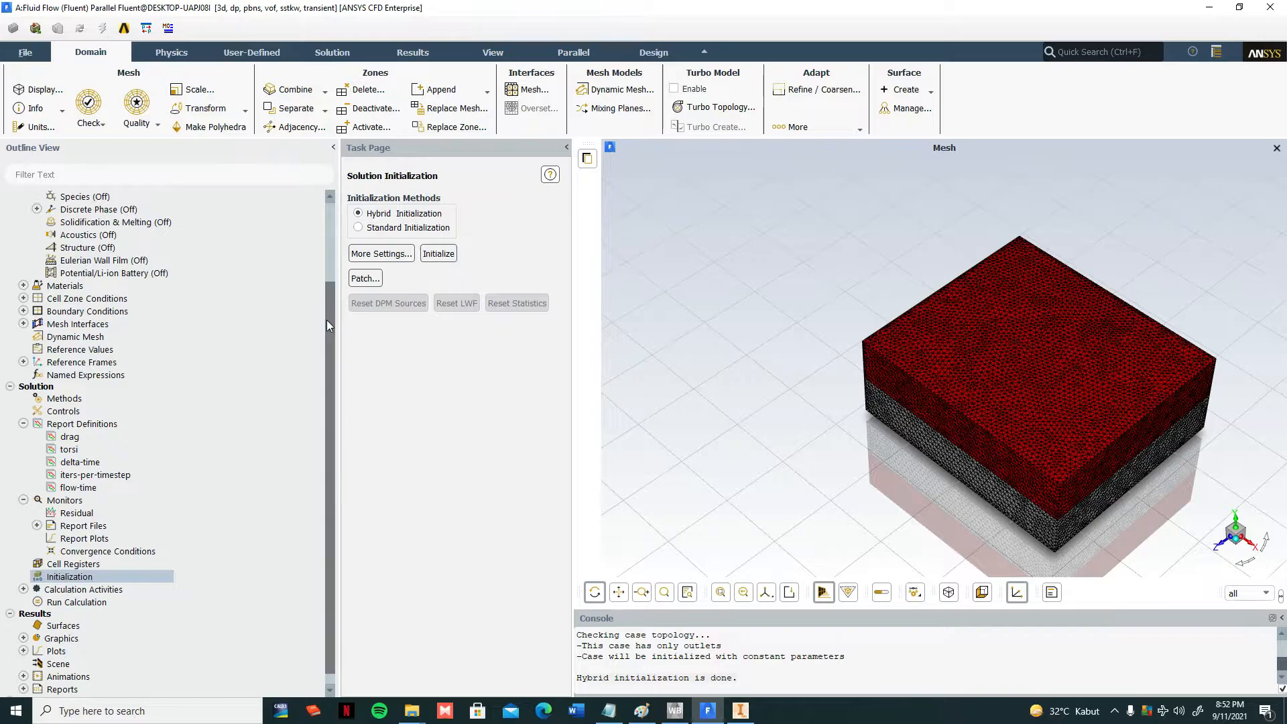
{"action": "left_click_drag", "start_coordinate": [327, 319], "coordinate": [327, 240]}
{"action": "left_click", "coordinate": [48, 208]}
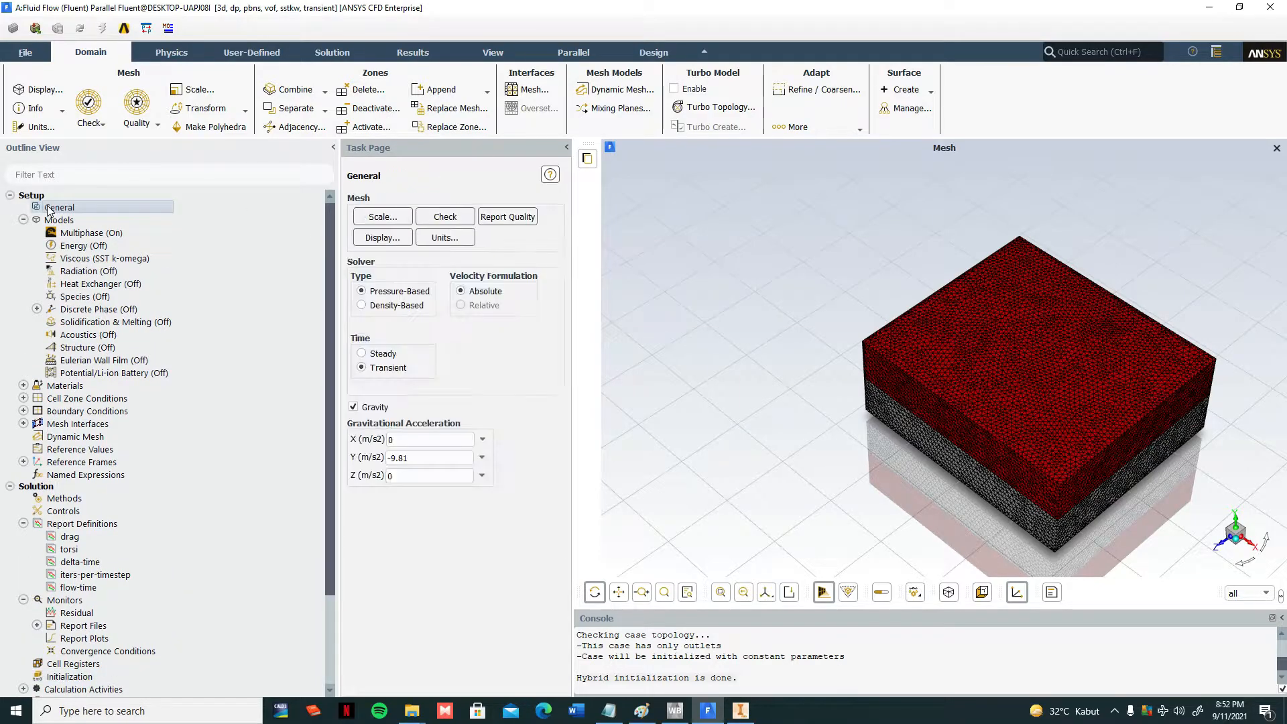
{"action": "left_click", "coordinate": [382, 224]}
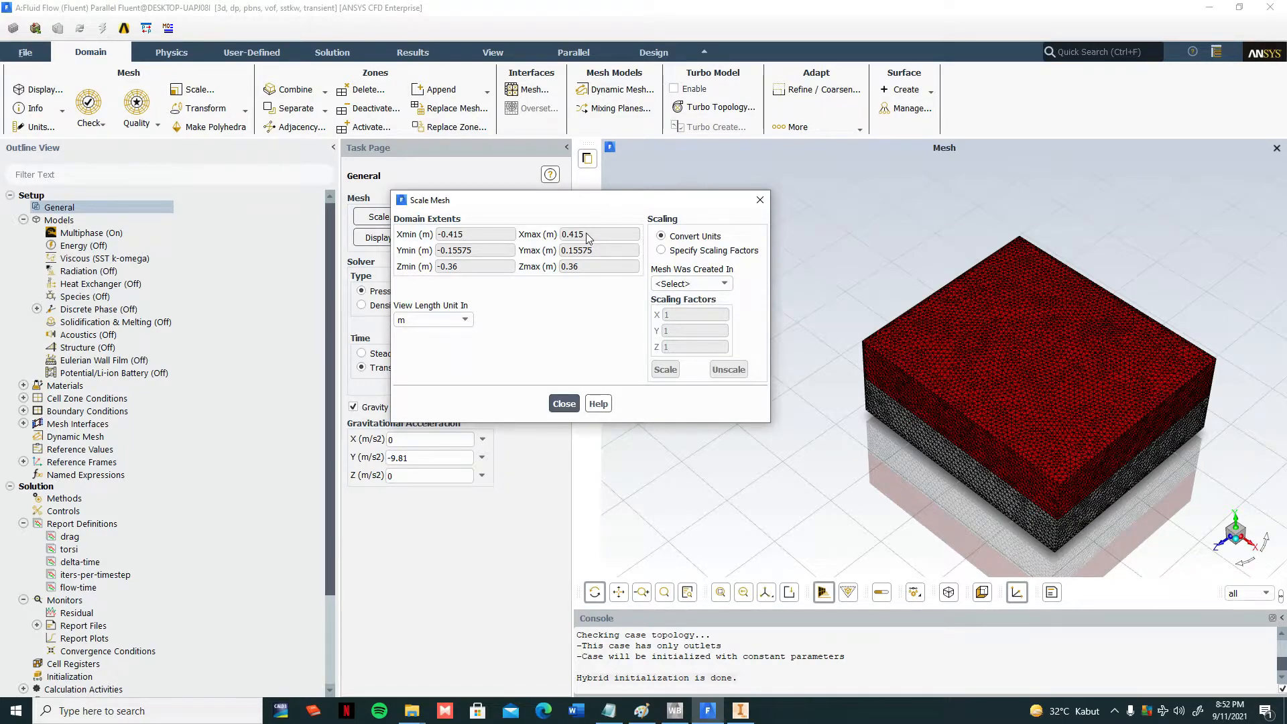
{"action": "left_click_drag", "start_coordinate": [903, 344], "coordinate": [883, 421]}
{"action": "left_click_drag", "start_coordinate": [1007, 438], "coordinate": [778, 307]}
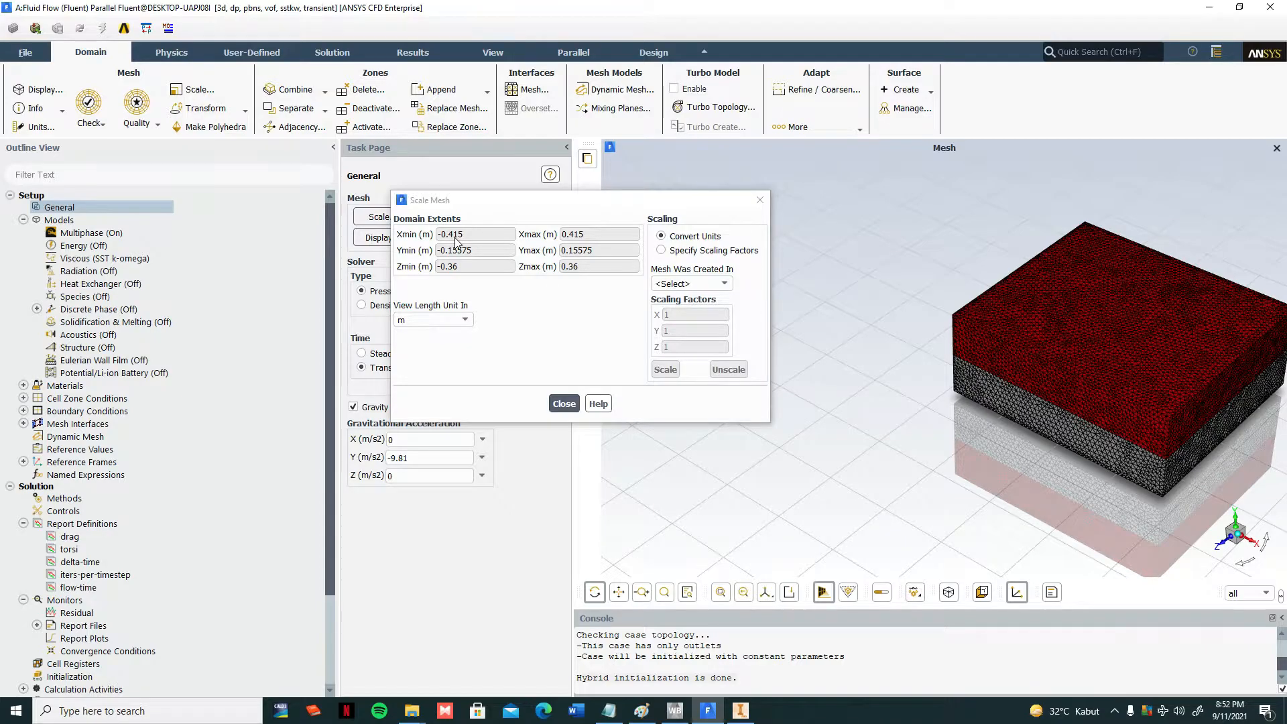
{"action": "scroll", "coordinate": [984, 486], "scroll_direction": "down", "scroll_amount": 2}
{"action": "scroll", "coordinate": [1080, 393], "scroll_direction": "up", "scroll_amount": 3}
{"action": "scroll", "coordinate": [1081, 393], "scroll_direction": "down", "scroll_amount": 2}
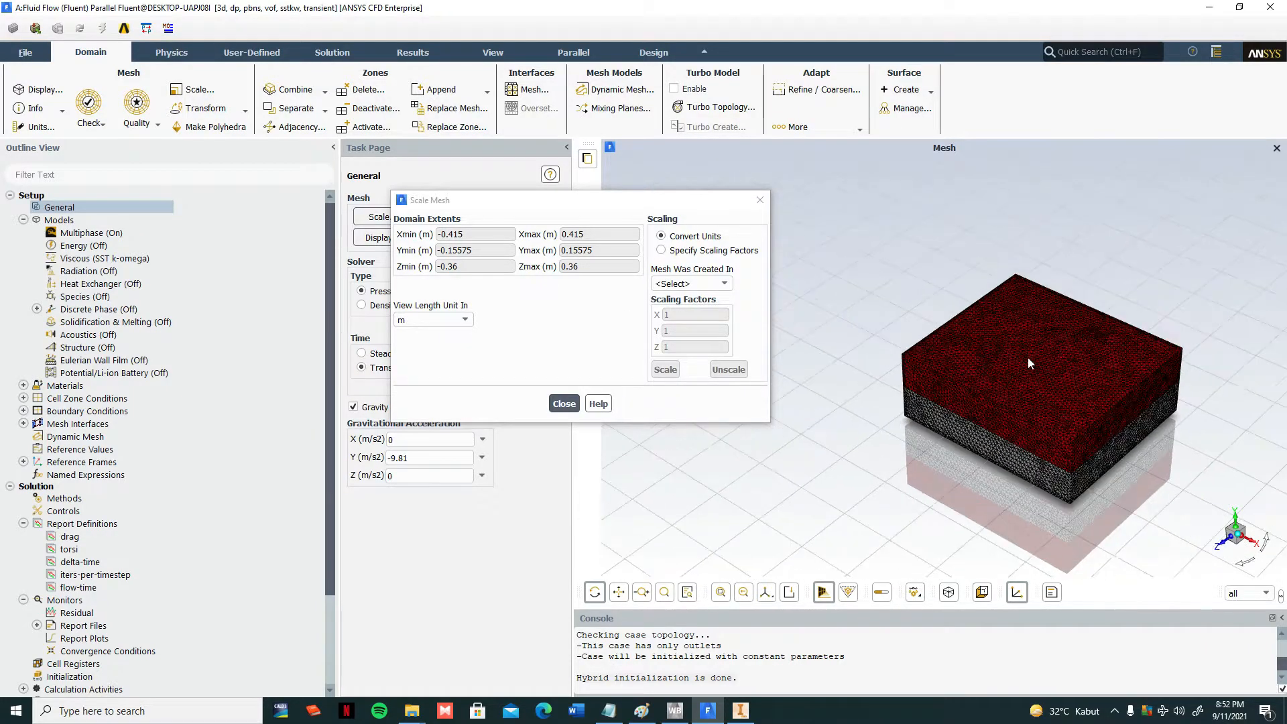
{"action": "scroll", "coordinate": [1096, 356], "scroll_direction": "up", "scroll_amount": 2}
{"action": "scroll", "coordinate": [929, 323], "scroll_direction": "down", "scroll_amount": 2}
{"action": "scroll", "coordinate": [999, 387], "scroll_direction": "up", "scroll_amount": 2}
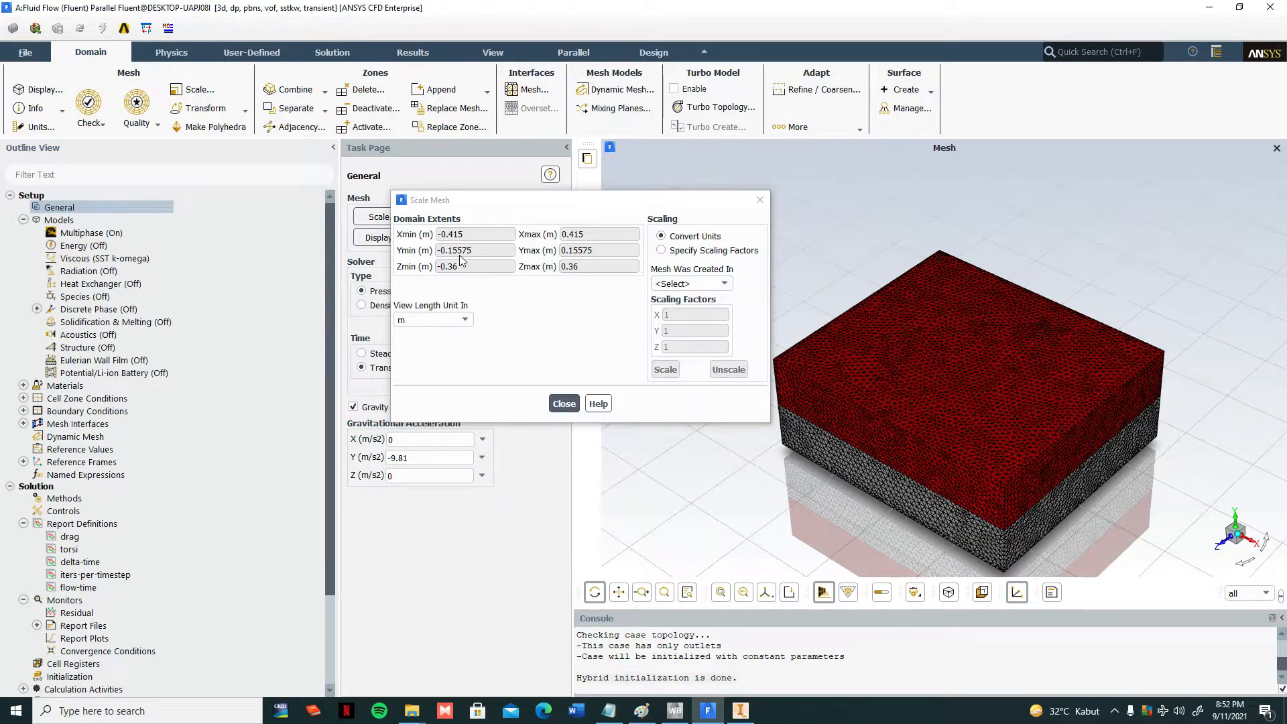
{"action": "scroll", "coordinate": [950, 325], "scroll_direction": "down", "scroll_amount": 3}
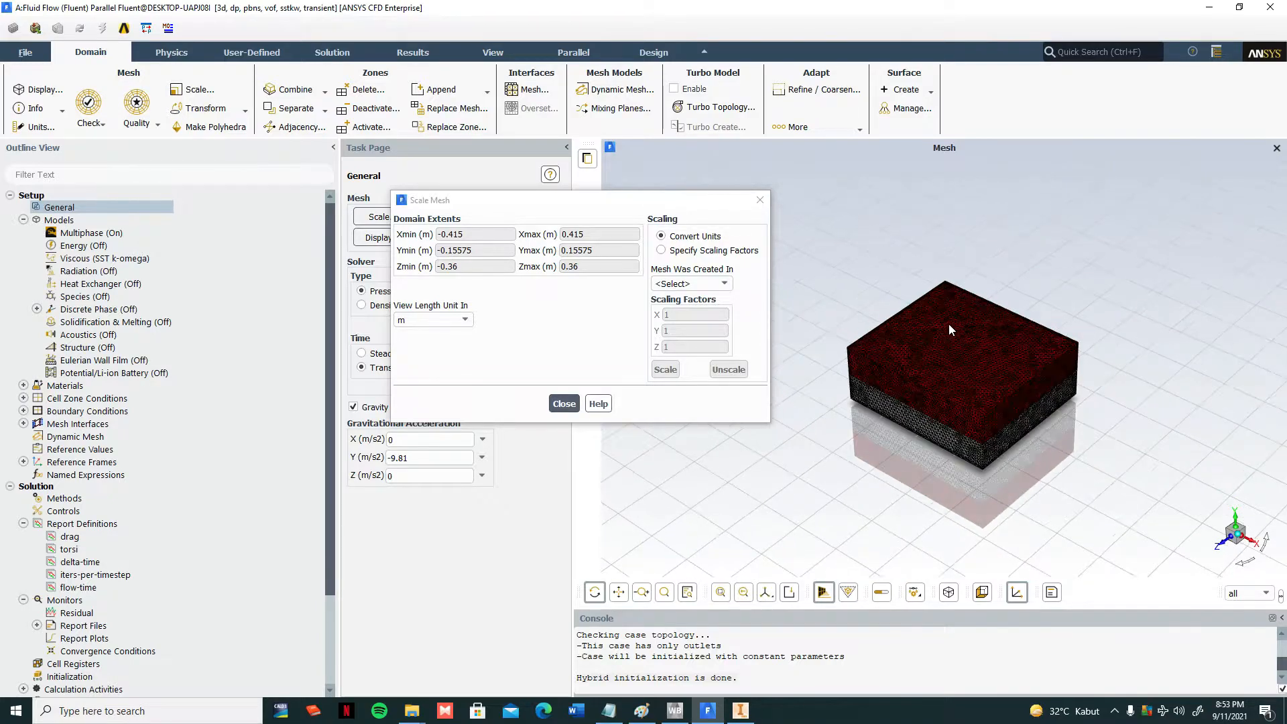
{"action": "scroll", "coordinate": [993, 443], "scroll_direction": "up", "scroll_amount": 4}
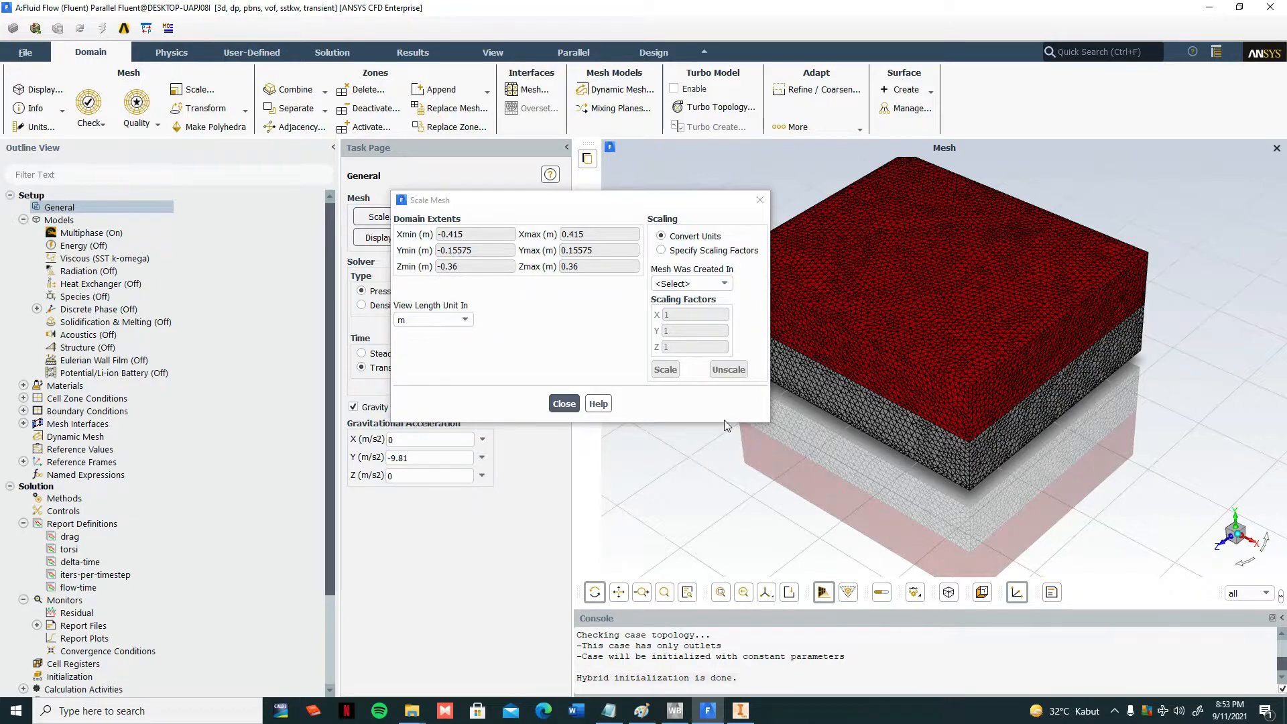
- Switch to Inventor and measure the lengths of the two adjoining edges along the thickness of the All Domain assembly
{"action": "left_click", "coordinate": [740, 711]}
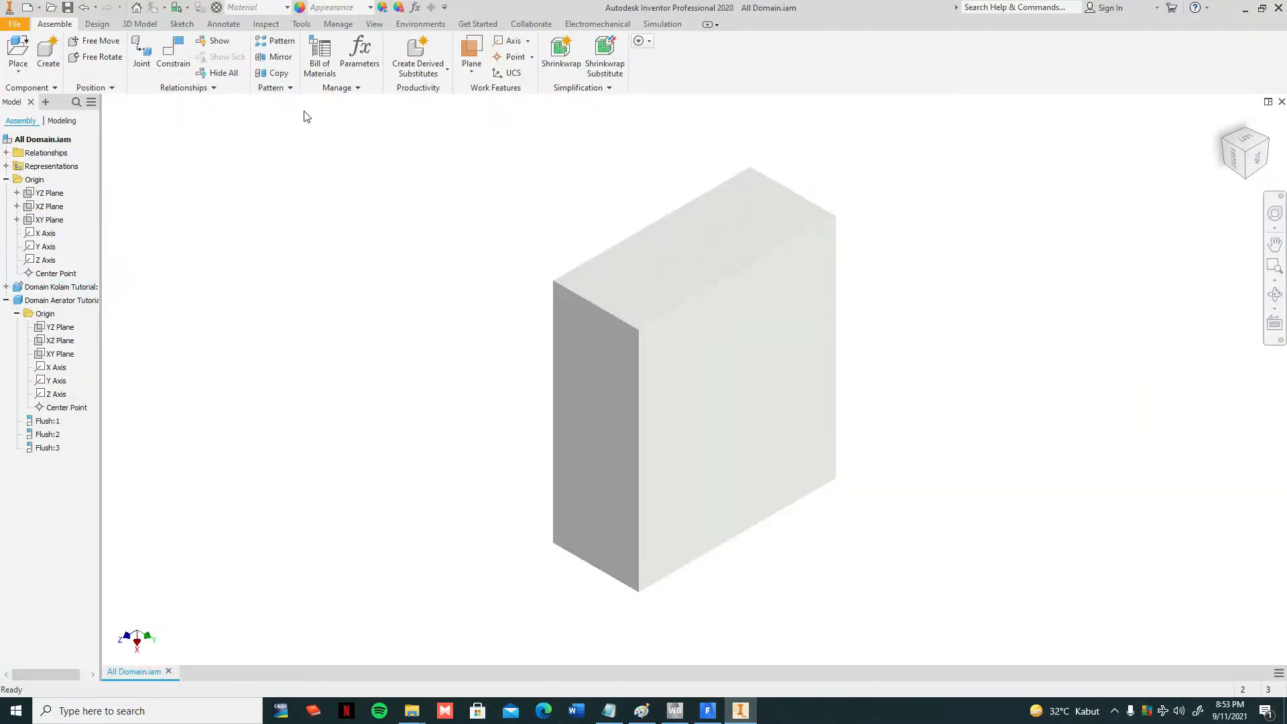
{"action": "left_click", "coordinate": [265, 24]}
{"action": "left_click", "coordinate": [123, 54]}
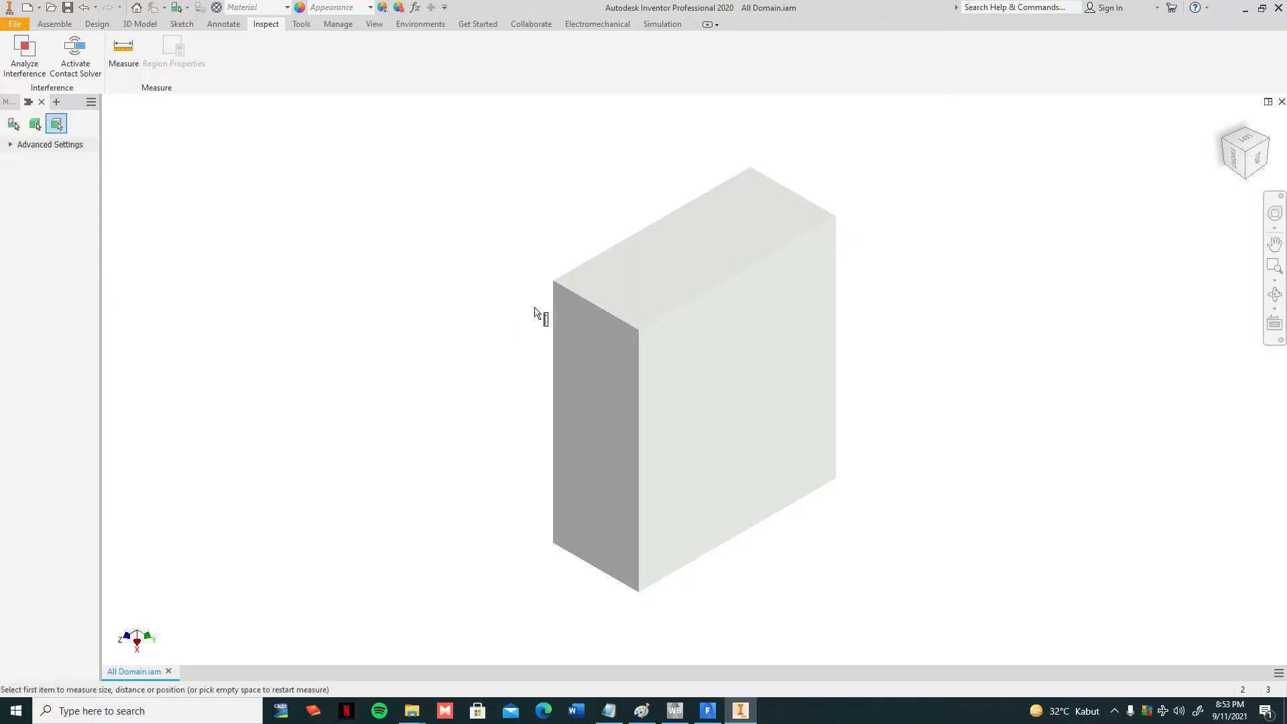
{"action": "left_click", "coordinate": [578, 299]}
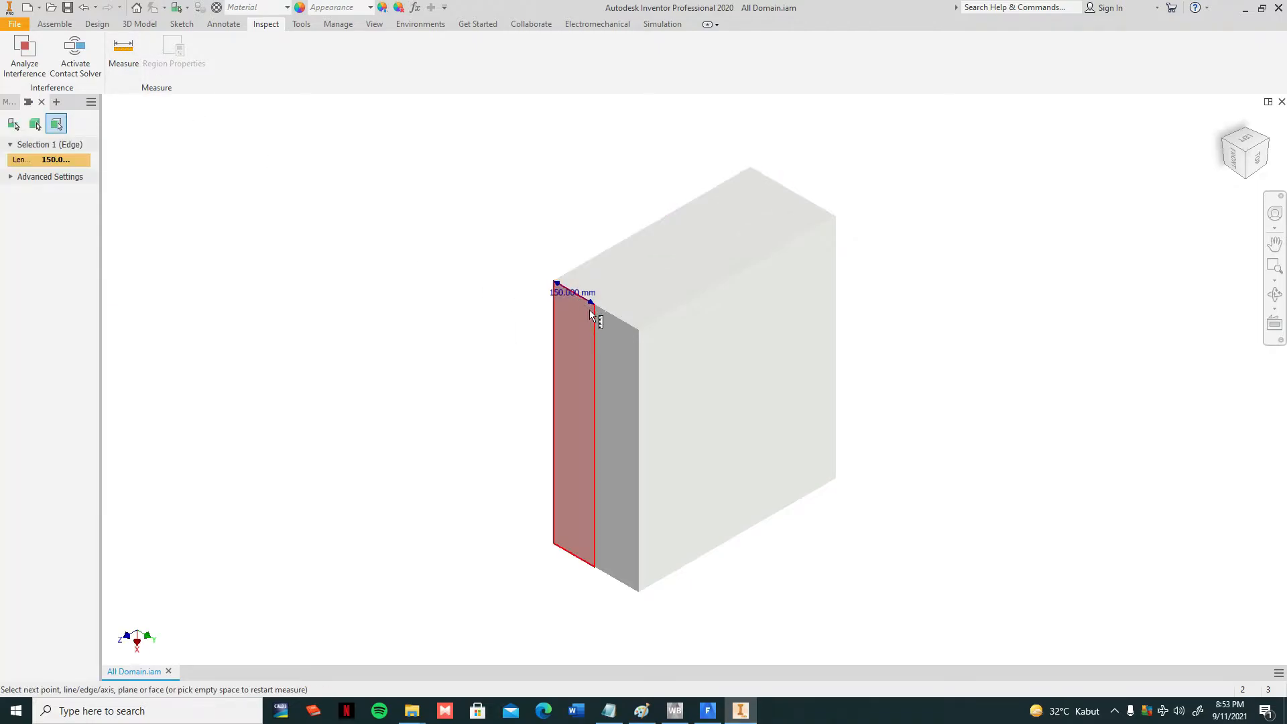
{"action": "left_click", "coordinate": [623, 321]}
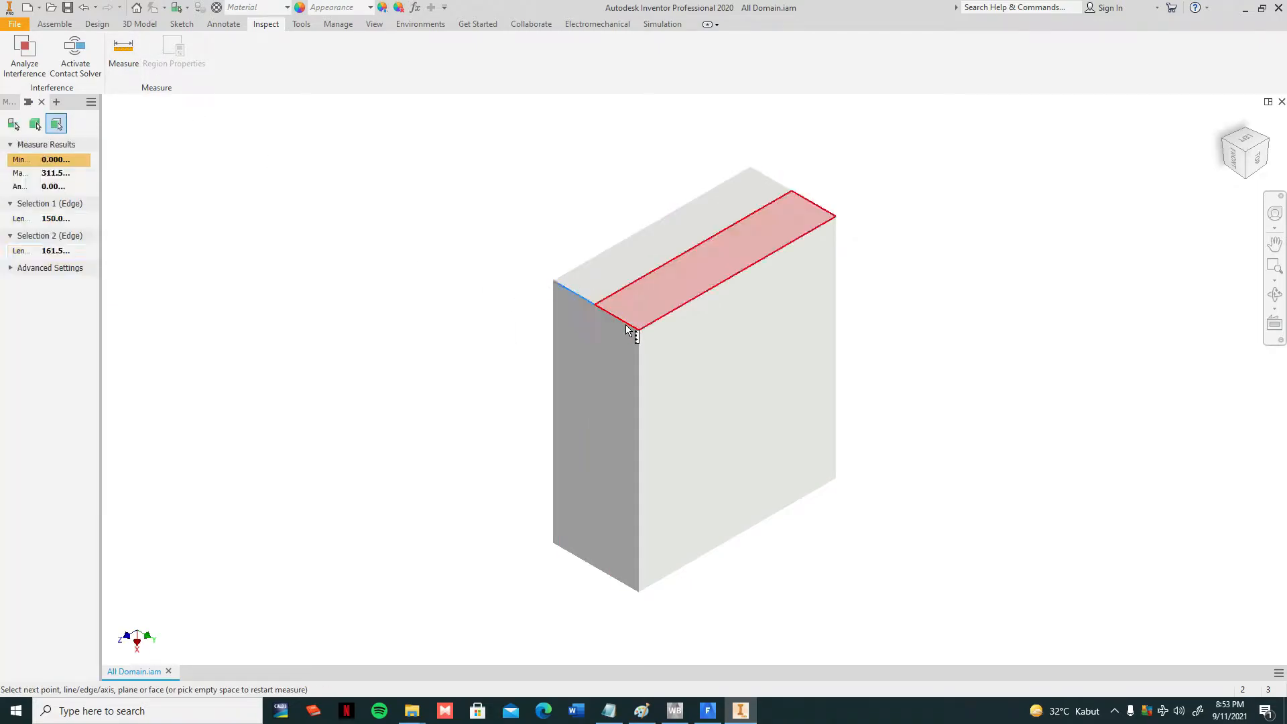
{"action": "left_click", "coordinate": [127, 63]}
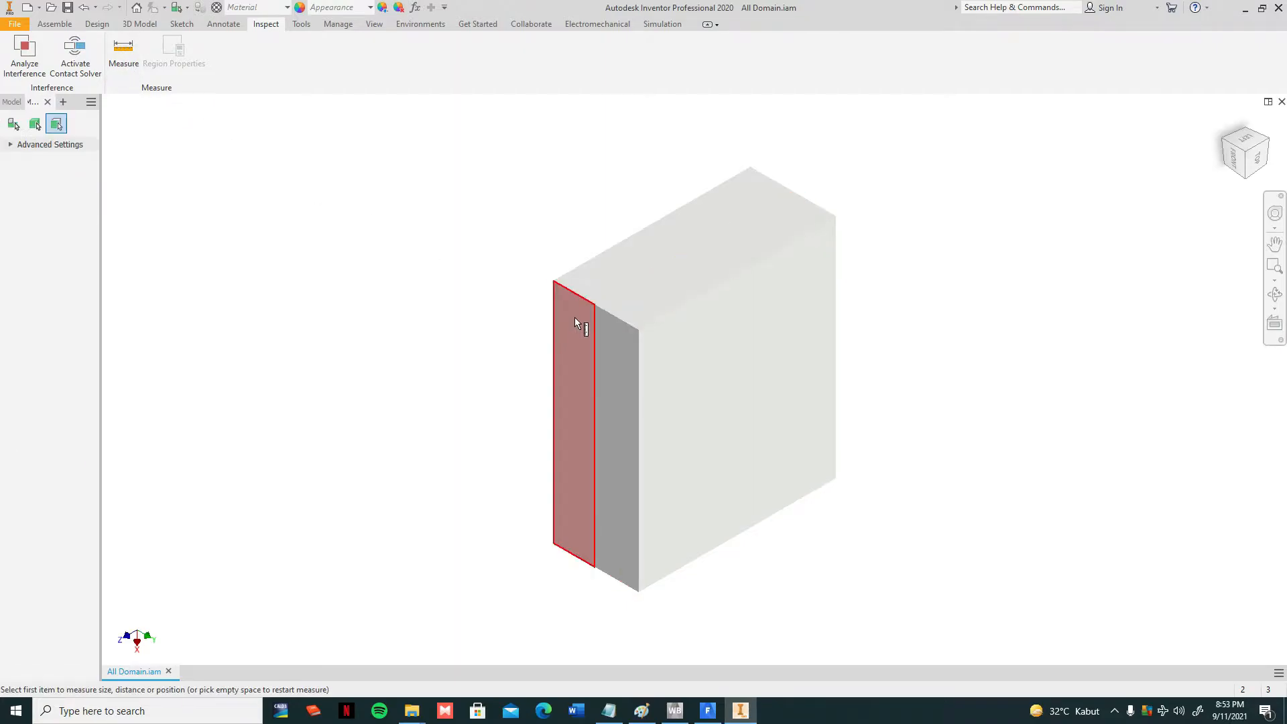
{"action": "left_click", "coordinate": [628, 324]}
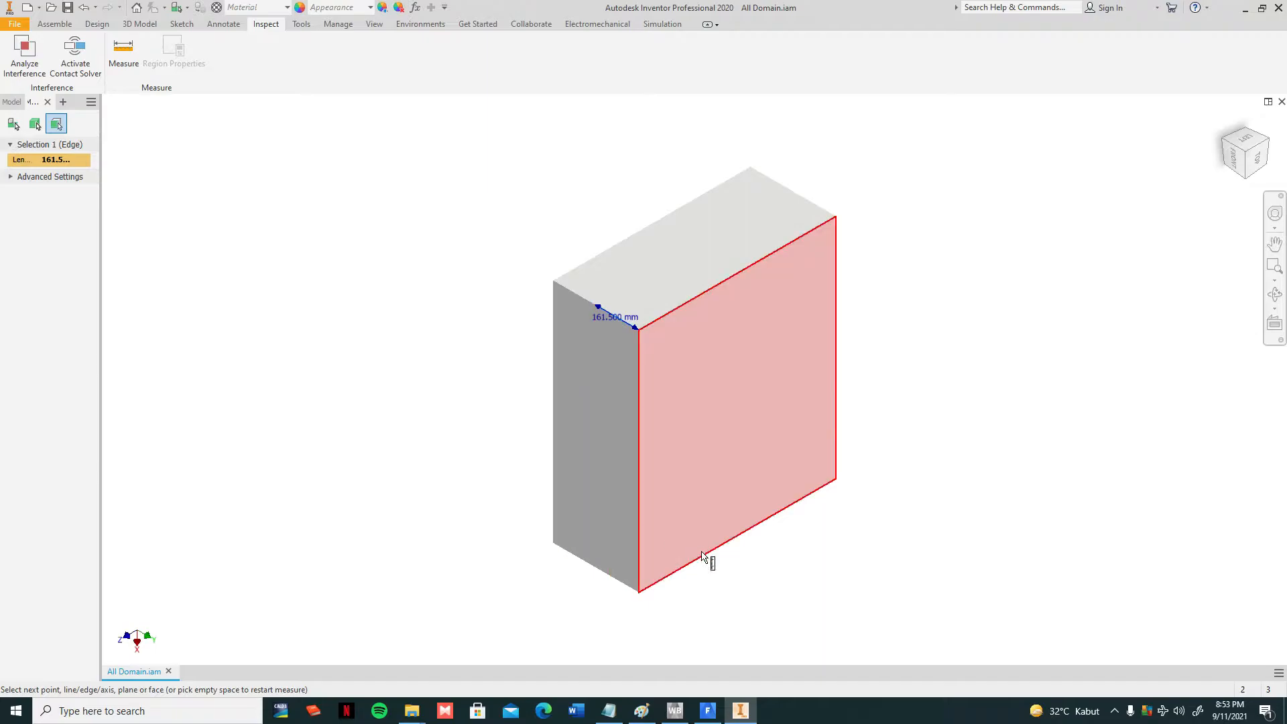
{"action": "mouse_move", "coordinate": [744, 718]}
{"action": "middle_click_drag", "start_coordinate": [454, 443], "coordinate": [517, 371]}
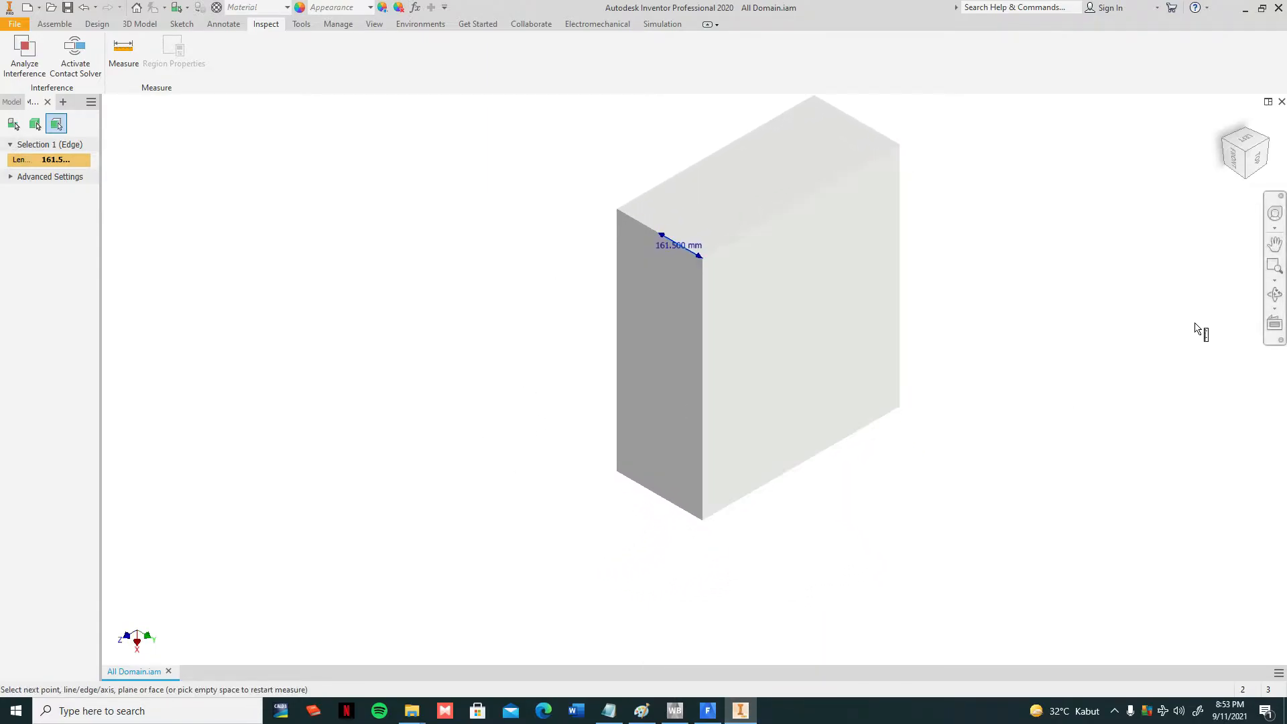
- Switch back to Fluent and move the Scale Mesh dialog clear of the mesh to compare its domain extents
{"action": "left_click", "coordinate": [707, 712]}
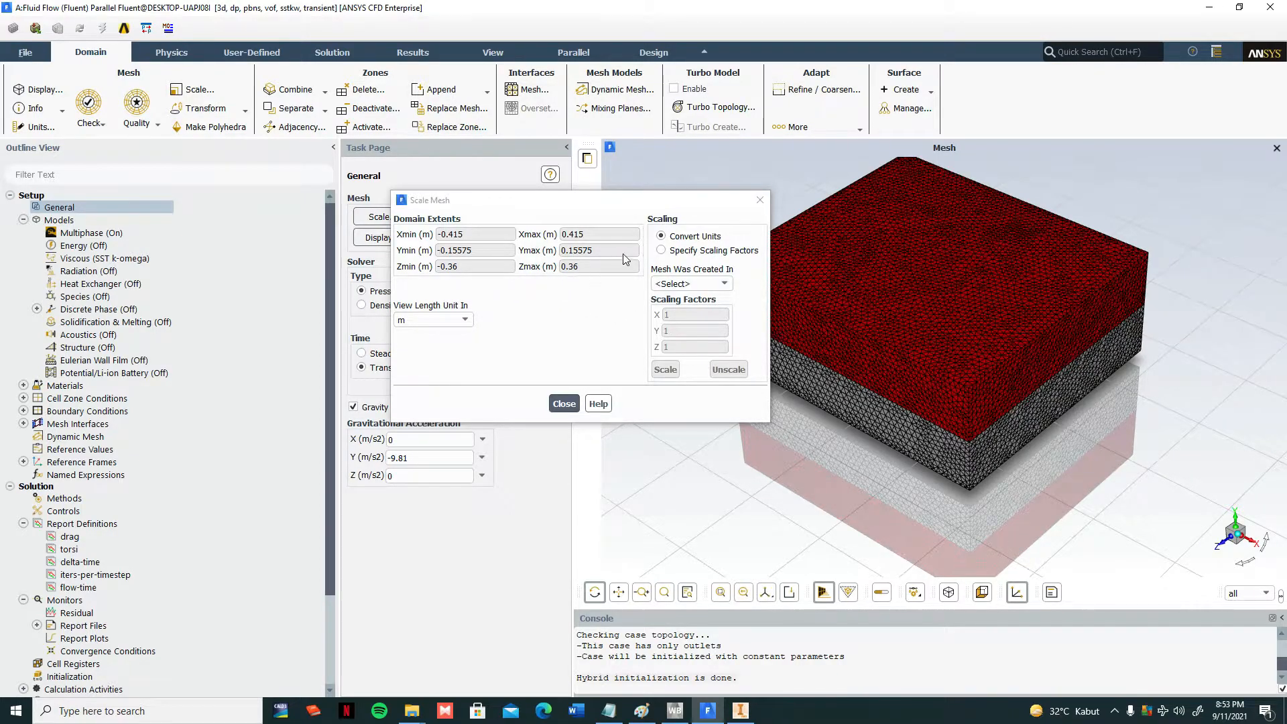
{"action": "left_click_drag", "start_coordinate": [669, 202], "coordinate": [622, 142]}
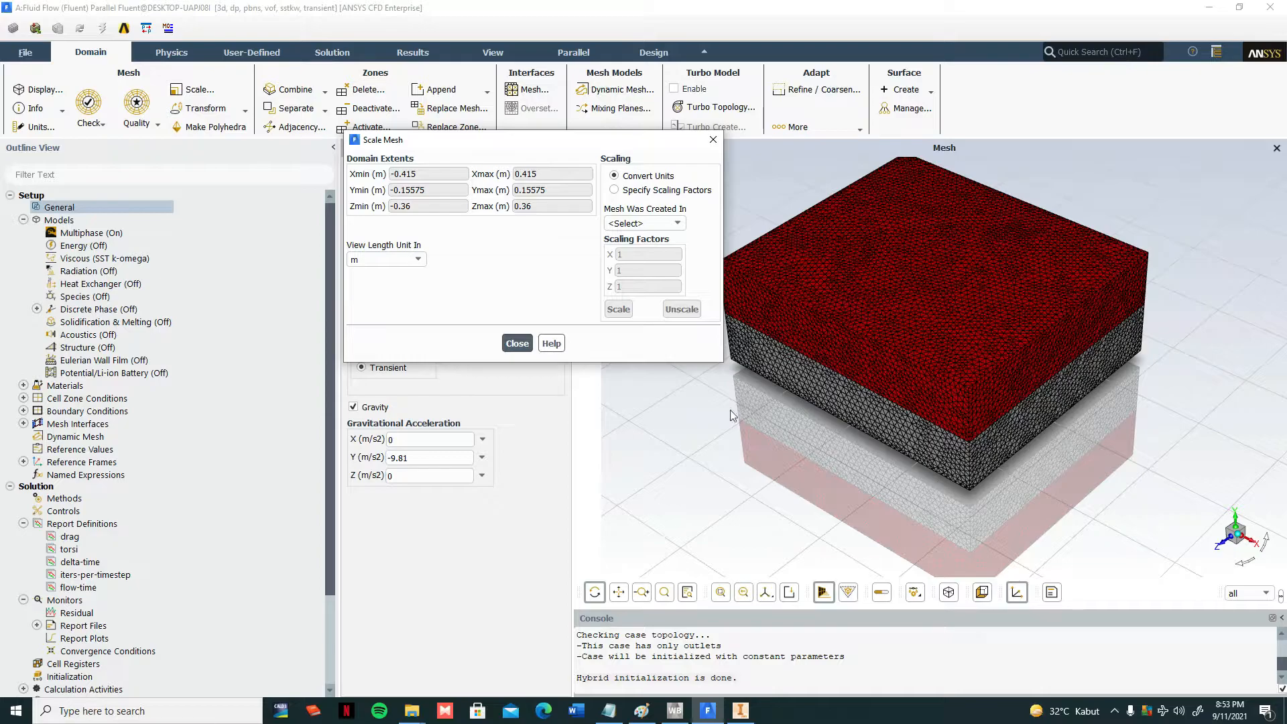
- Switch to Notepad, check the water level among the pool dimensions, and return to Fluent
{"action": "left_click", "coordinate": [675, 716]}
{"action": "left_click", "coordinate": [675, 716]}
{"action": "left_click", "coordinate": [608, 711]}
{"action": "left_click", "coordinate": [796, 198]}
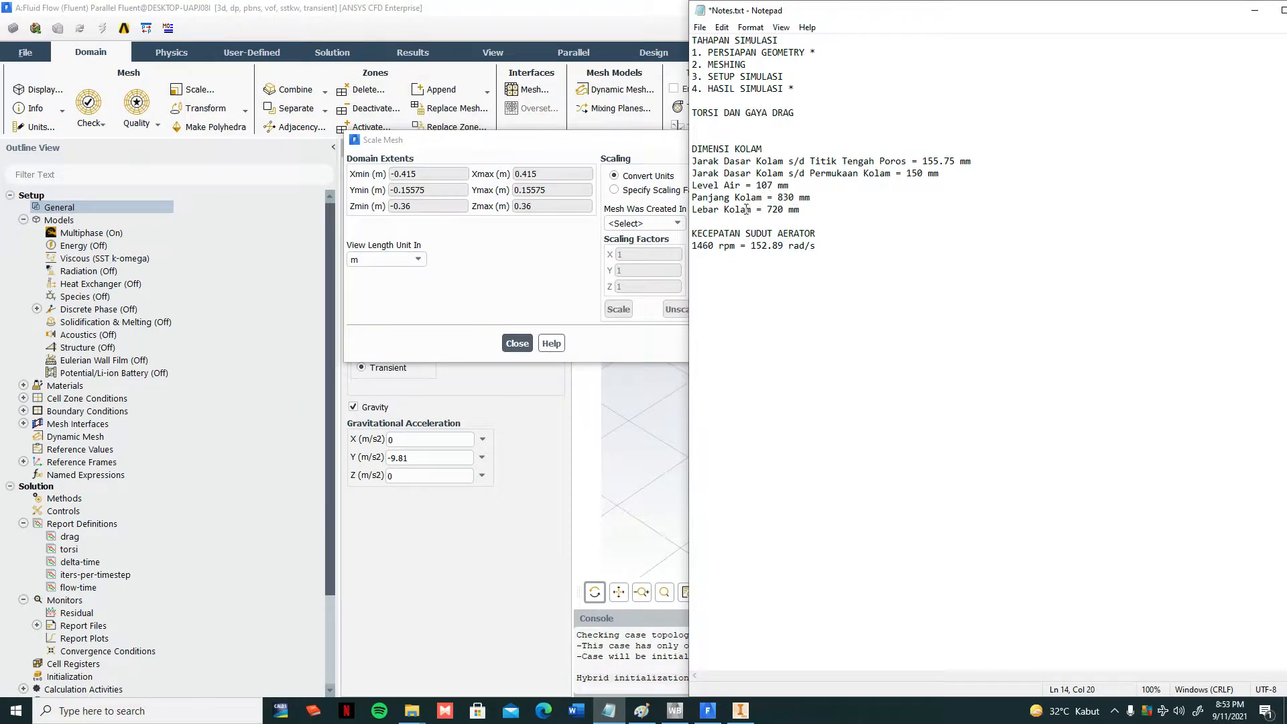
{"action": "left_click_drag", "start_coordinate": [757, 186], "coordinate": [773, 187]}
{"action": "left_click", "coordinate": [1255, 10]}
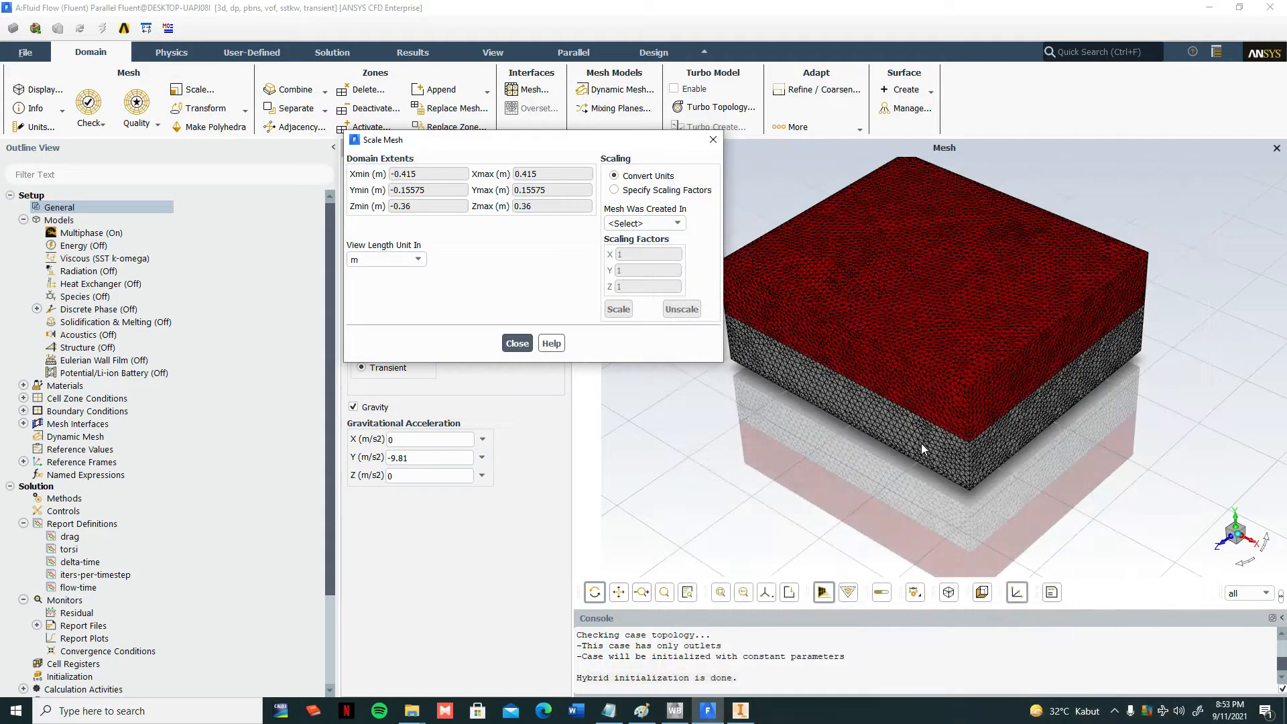
- Switch to Paint, mark the pool's front wall with red pencil strokes, and return to Fluent
{"action": "scroll", "coordinate": [950, 470], "scroll_direction": "up", "scroll_amount": 3}
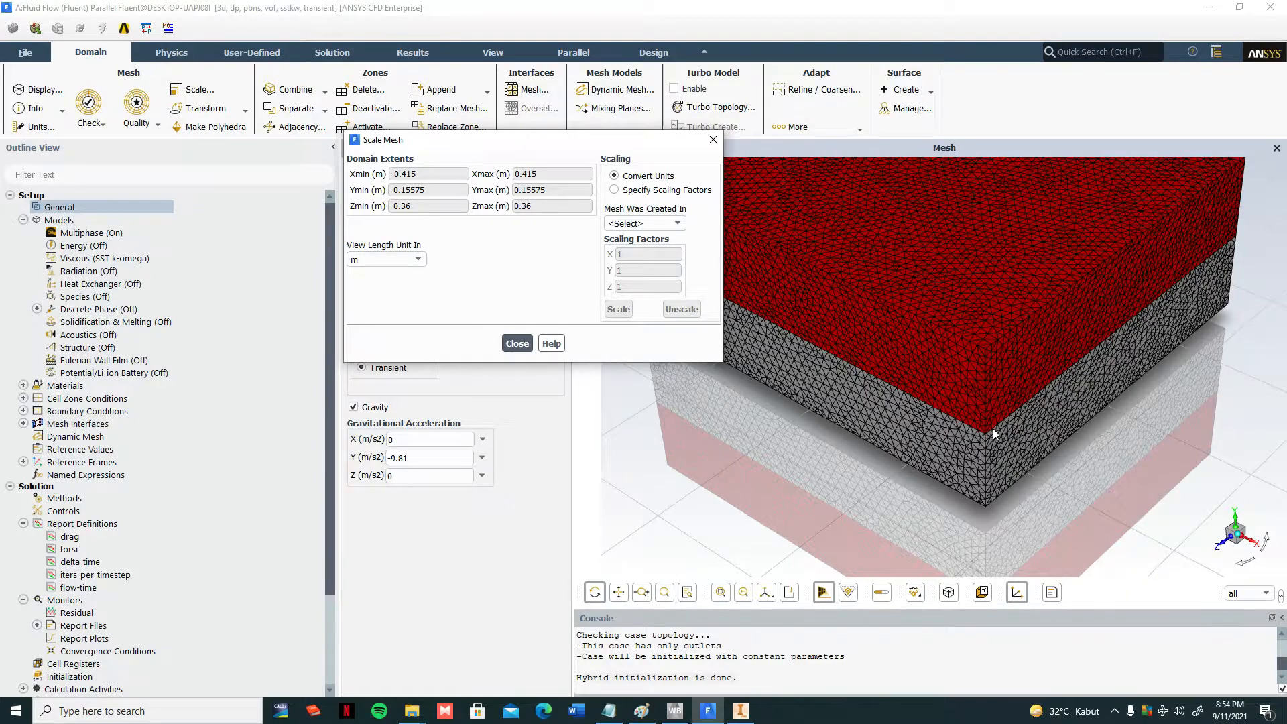
{"action": "left_click", "coordinate": [642, 711]}
{"action": "left_click_drag", "start_coordinate": [712, 497], "coordinate": [755, 499]}
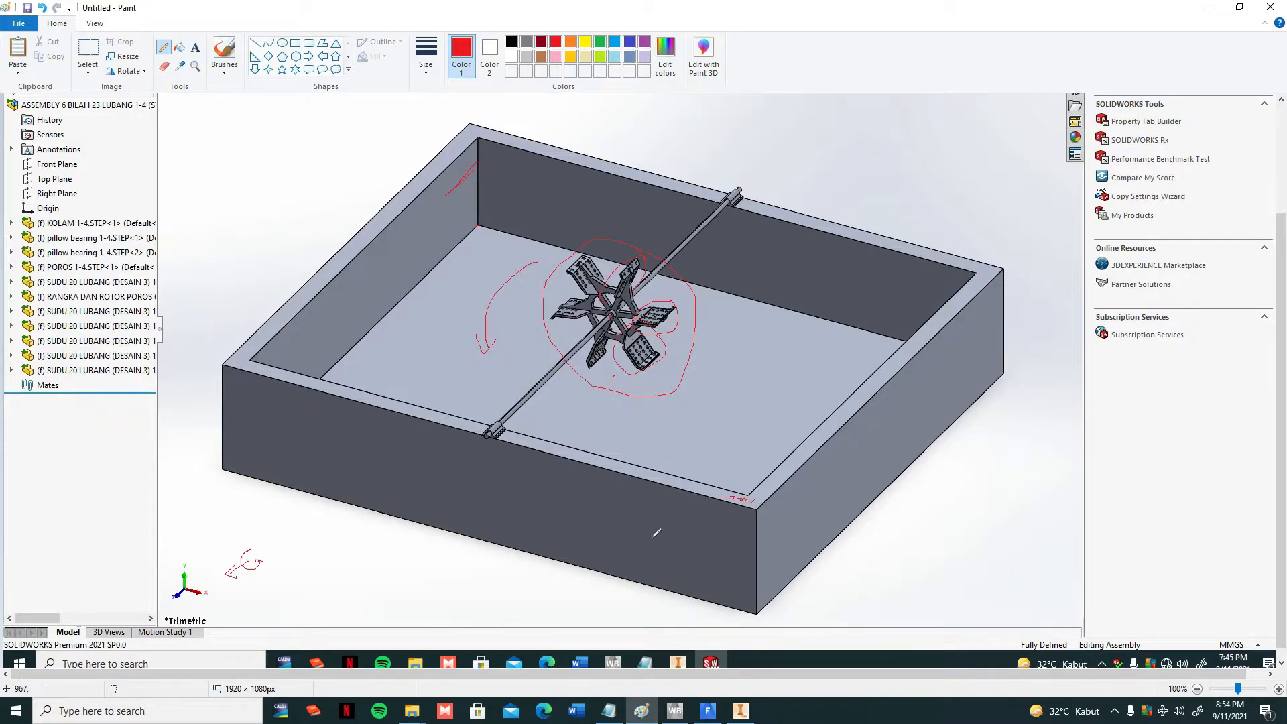
{"action": "mouse_move", "coordinate": [575, 489]}
{"action": "left_mouse_down"}
{"action": "mouse_move", "coordinate": [555, 481]}
{"action": "mouse_move", "coordinate": [594, 500]}
{"action": "left_mouse_up"}
{"action": "left_click", "coordinate": [1210, 7]}
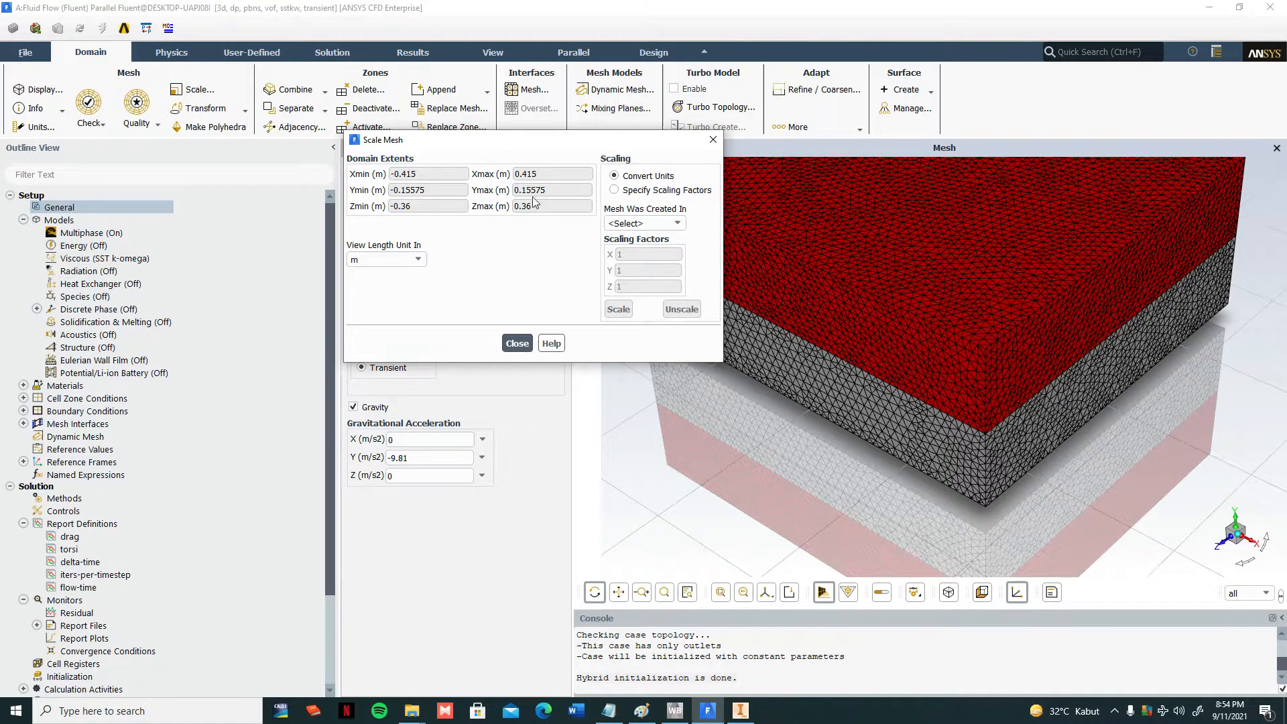
- Close the Scale Mesh settings and start a new region cell register named waterzone from the mesh adaption controls
{"action": "left_click", "coordinate": [705, 148]}
{"action": "left_click", "coordinate": [788, 93]}
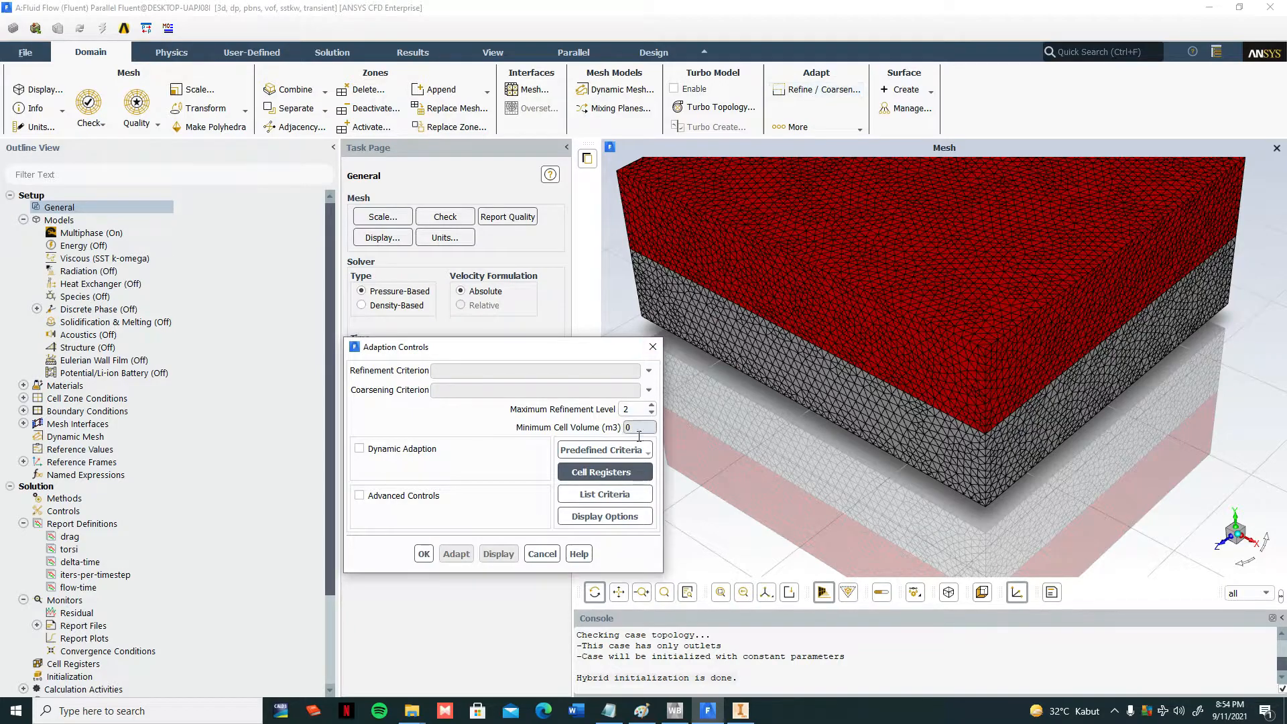
{"action": "left_click", "coordinate": [624, 475]}
{"action": "mouse_move", "coordinate": [603, 491]}
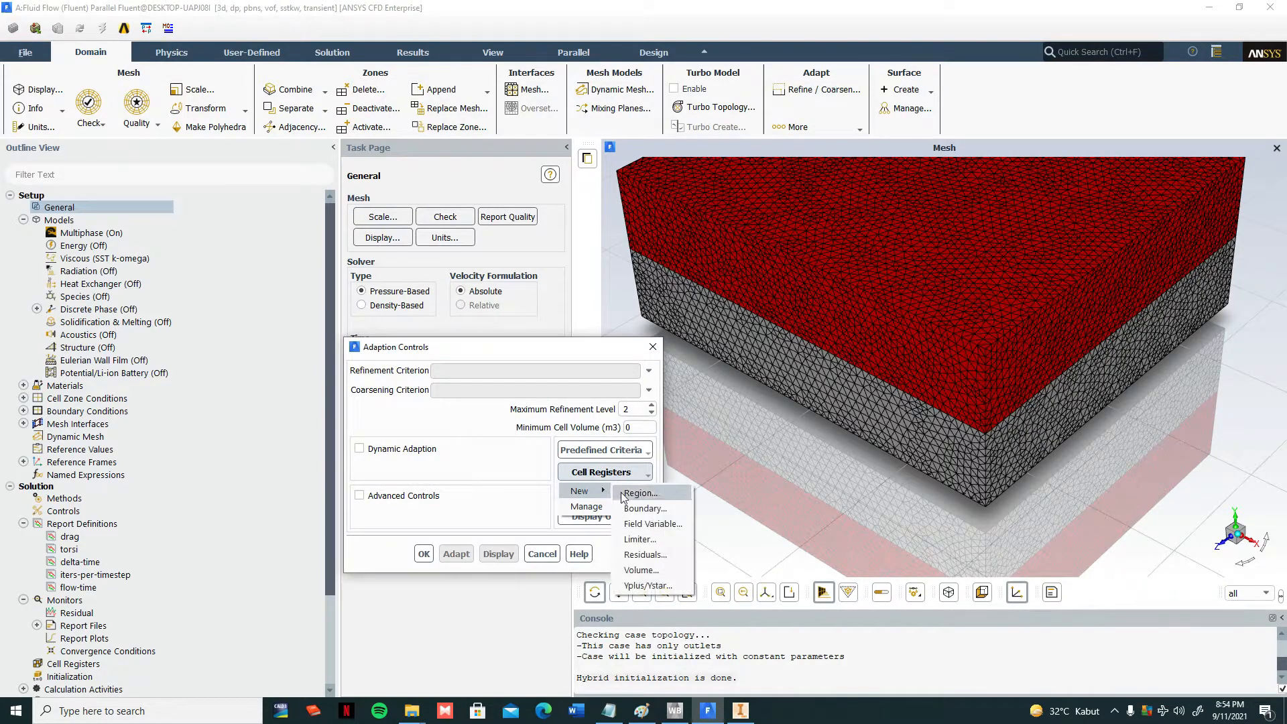
{"action": "left_click", "coordinate": [640, 493]}
{"action": "double_click", "coordinate": [500, 215]}
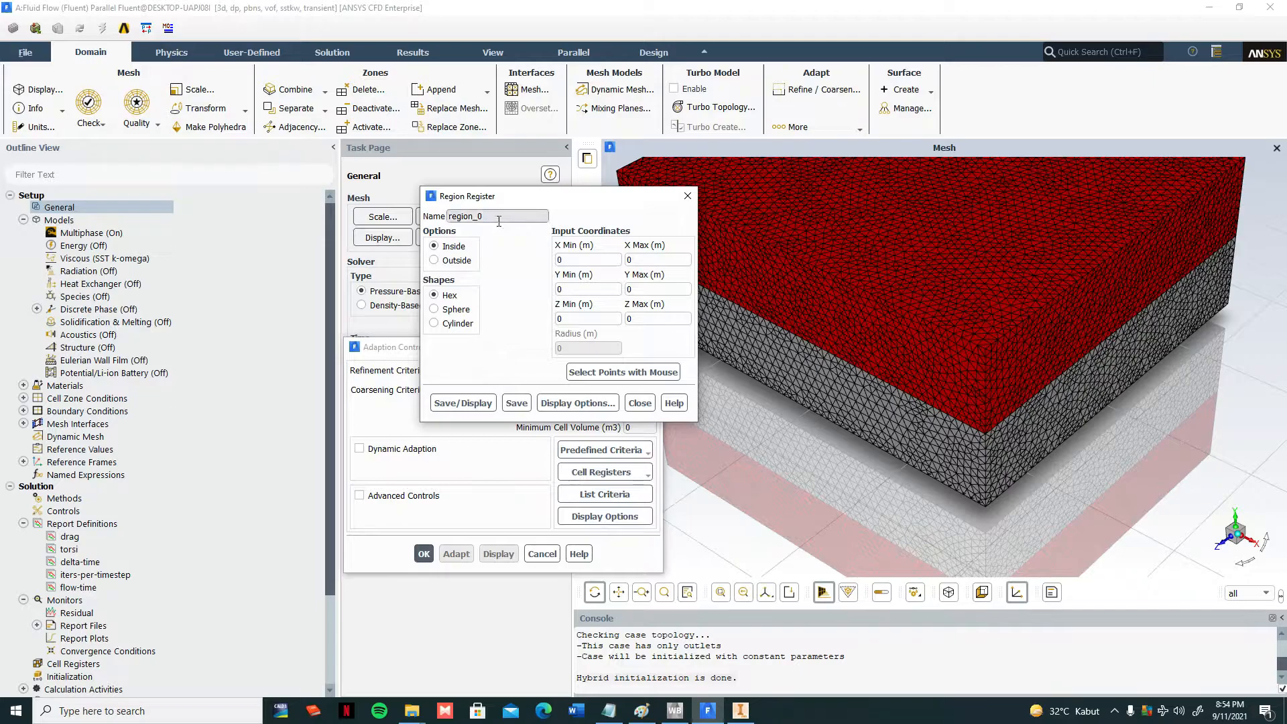
{"action": "type", "text": "wat"}
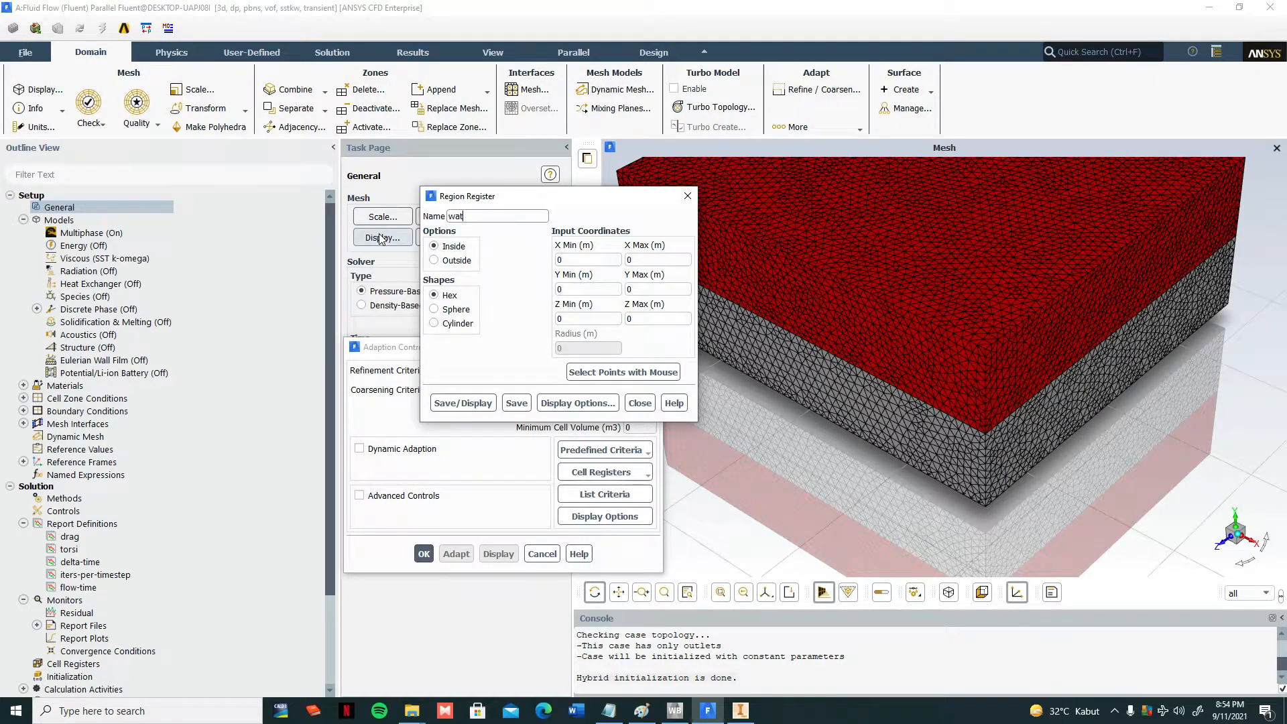
{"action": "type", "text": "erzone"}
- Set the waterzone region's X Min to -0.415 m and X Max to 0.415 m
{"action": "left_click", "coordinate": [577, 260]}
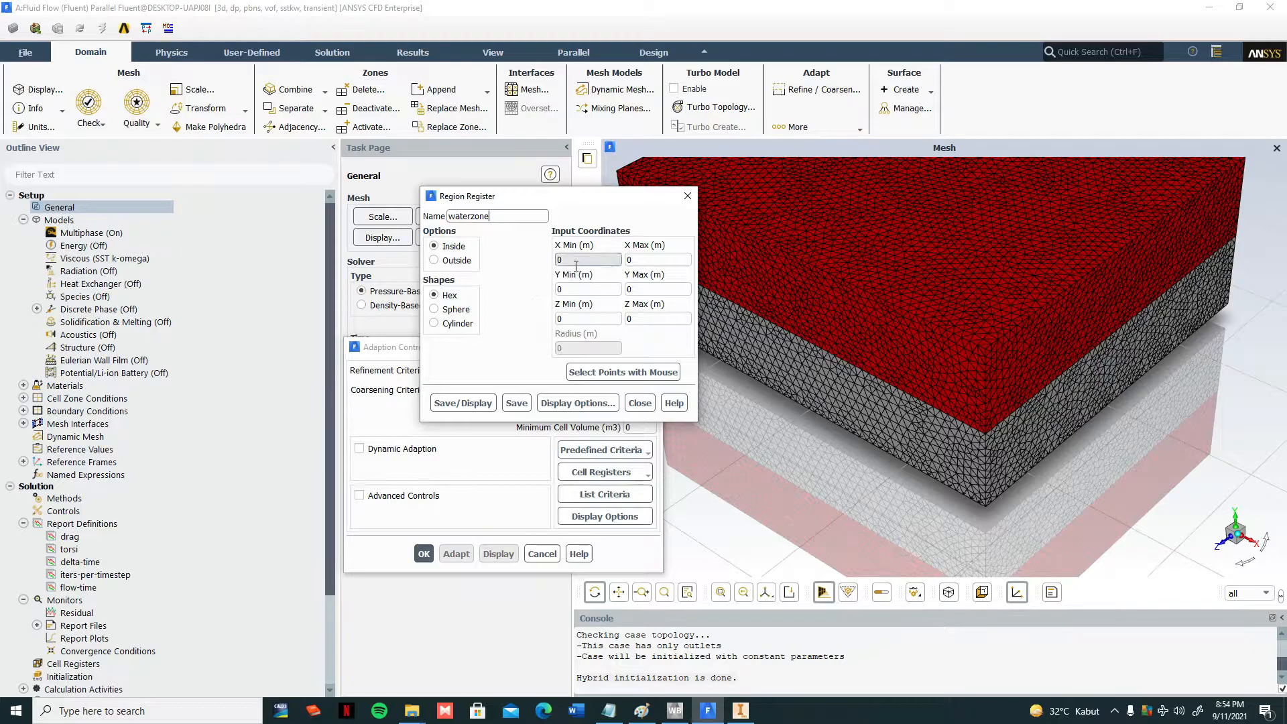
{"action": "type", "text": "-415"}
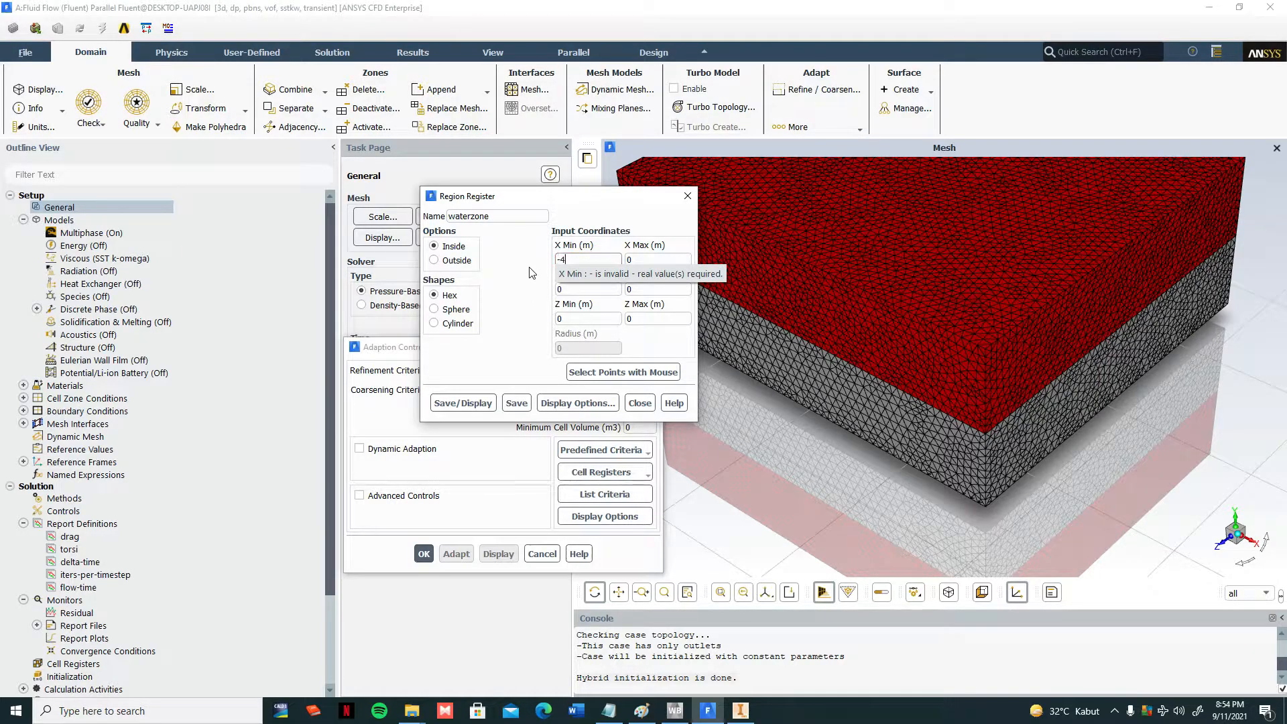
{"action": "key", "text": "BackSpace"}
{"action": "key", "text": "BackSpace"}
{"action": "key", "text": "BackSpace"}
{"action": "type", "text": "0.415"}
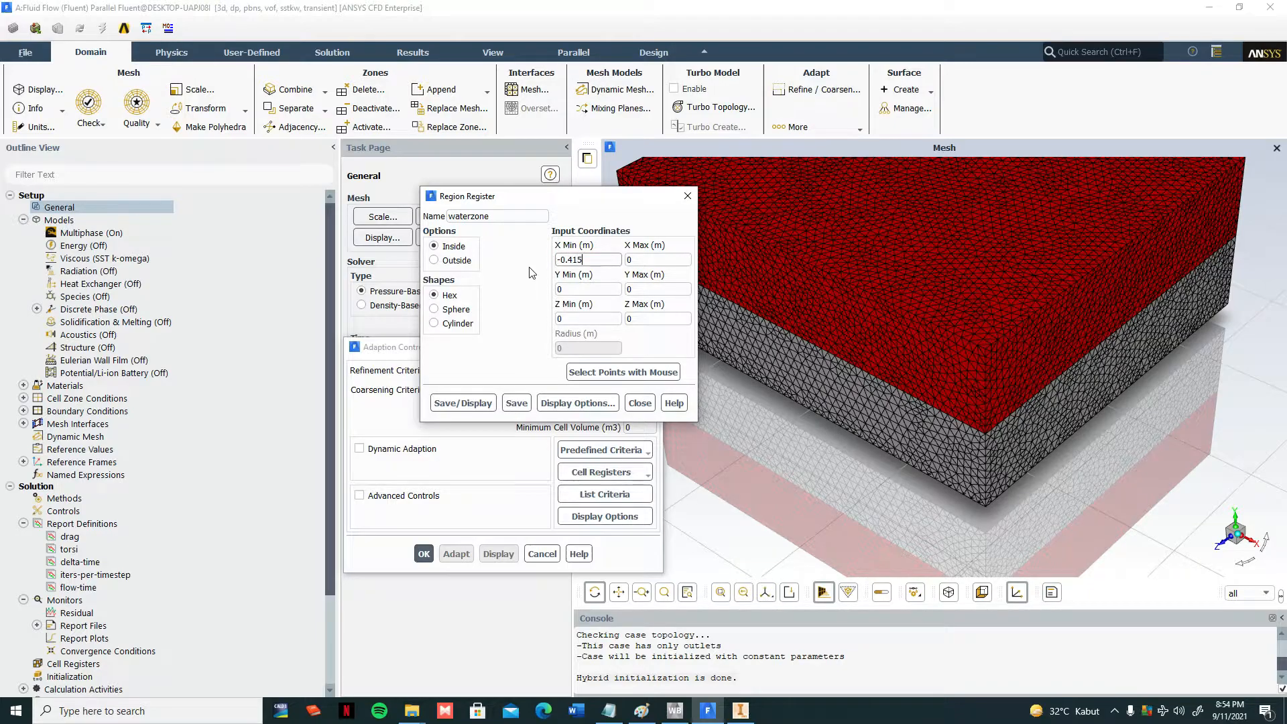
{"action": "key", "text": "Tab"}
{"action": "type", "text": "0.415"}
- Set the waterzone region's Y Min to -0.15575 m
{"action": "key", "text": "Tab"}
{"action": "type", "text": "-0.41"}
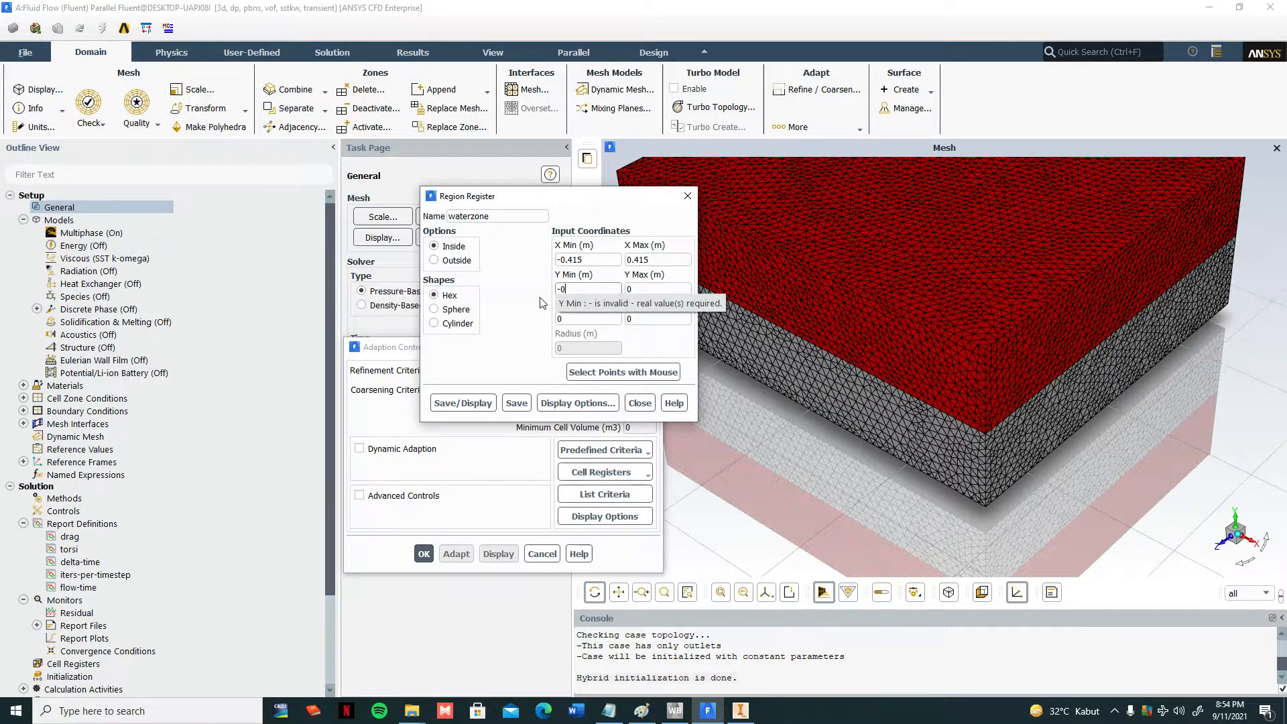
{"action": "key", "text": "BackSpace"}
{"action": "key", "text": "BackSpace"}
{"action": "type", "text": "15575"}
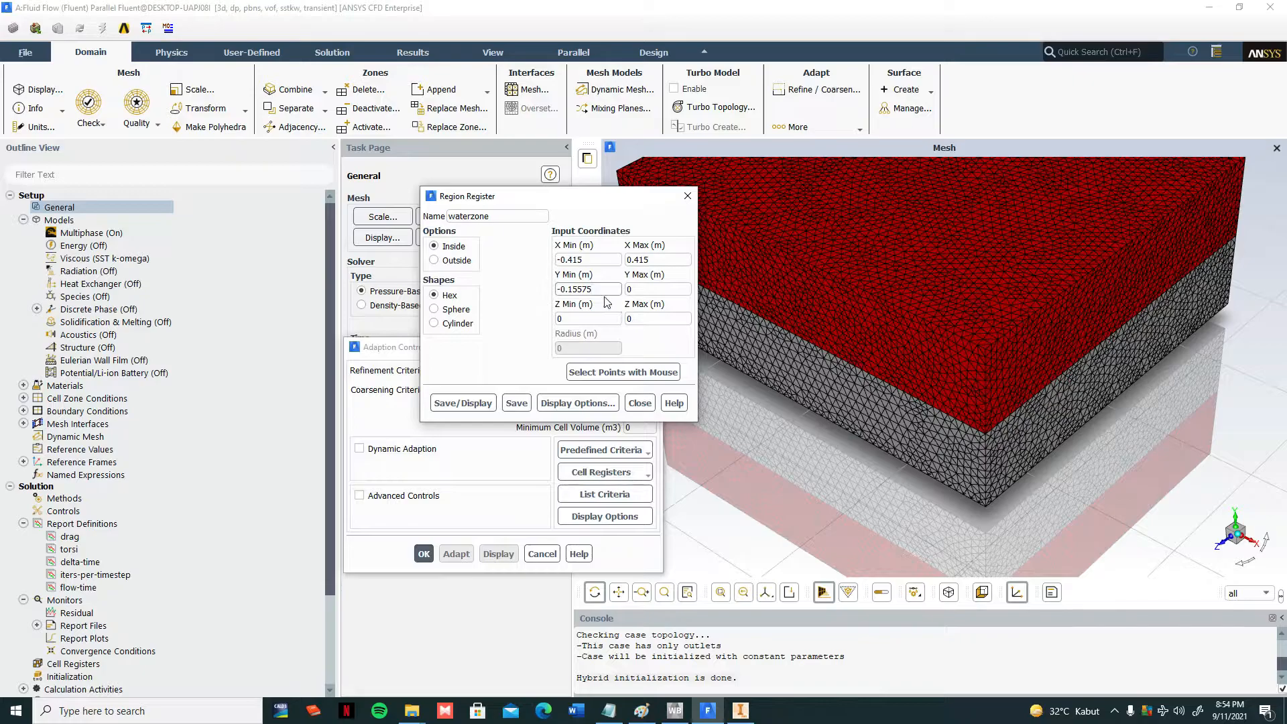
{"action": "scroll", "coordinate": [1037, 407], "scroll_direction": "down", "scroll_amount": 5}
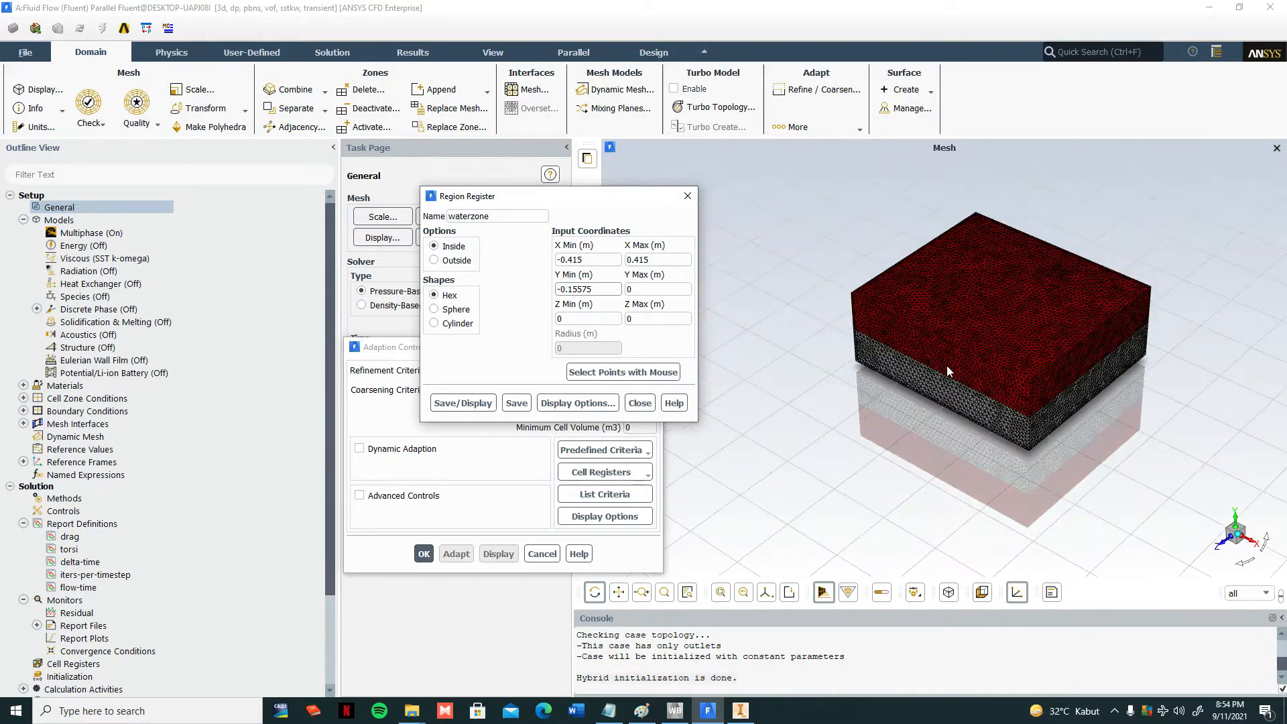
{"action": "scroll", "coordinate": [928, 431], "scroll_direction": "up", "scroll_amount": 3}
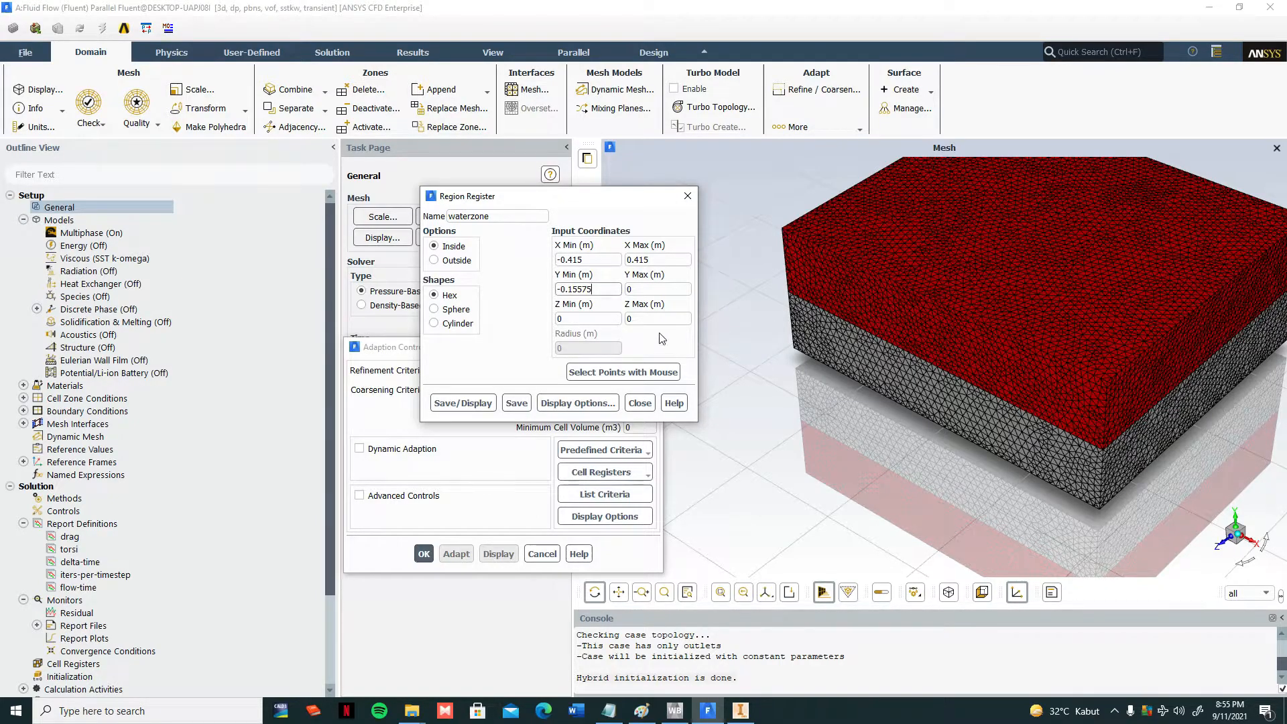
- Switch to Paint, mark the shaft bearing and write the subtraction 155,75 - 107 on the pool's front wall, and return to Fluent
{"action": "left_click", "coordinate": [649, 292]}
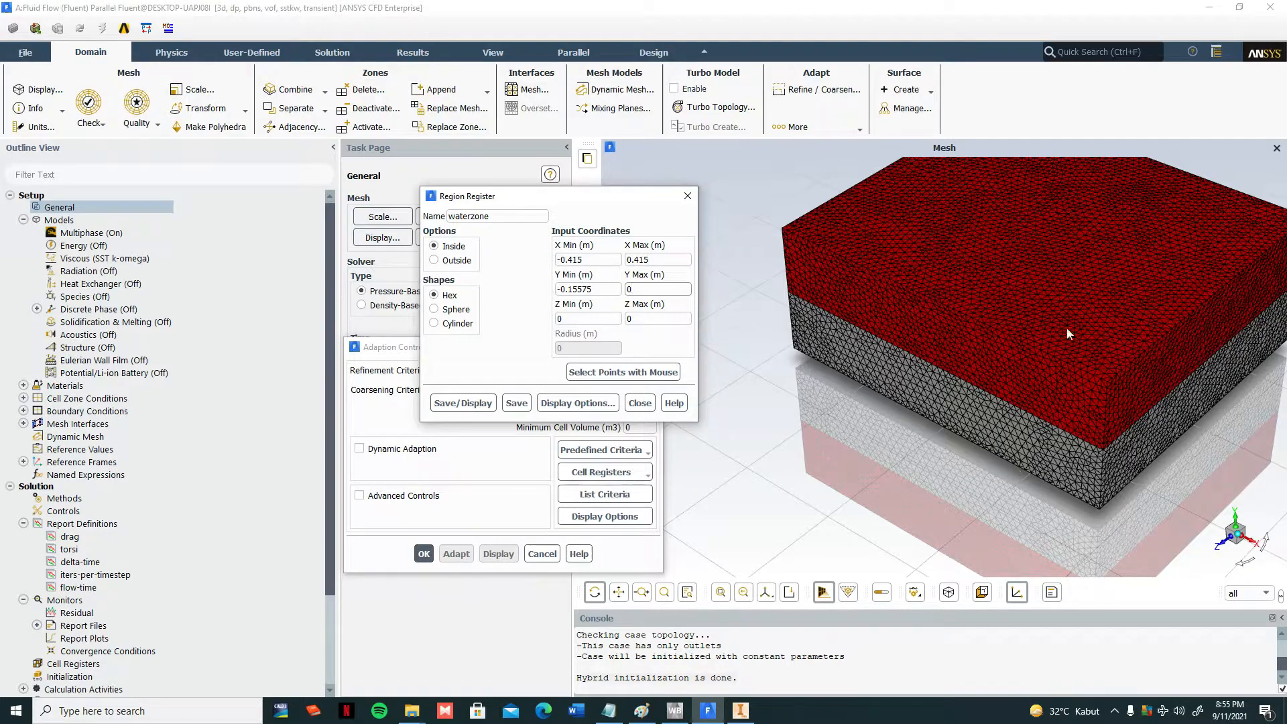
{"action": "left_click", "coordinate": [741, 711]}
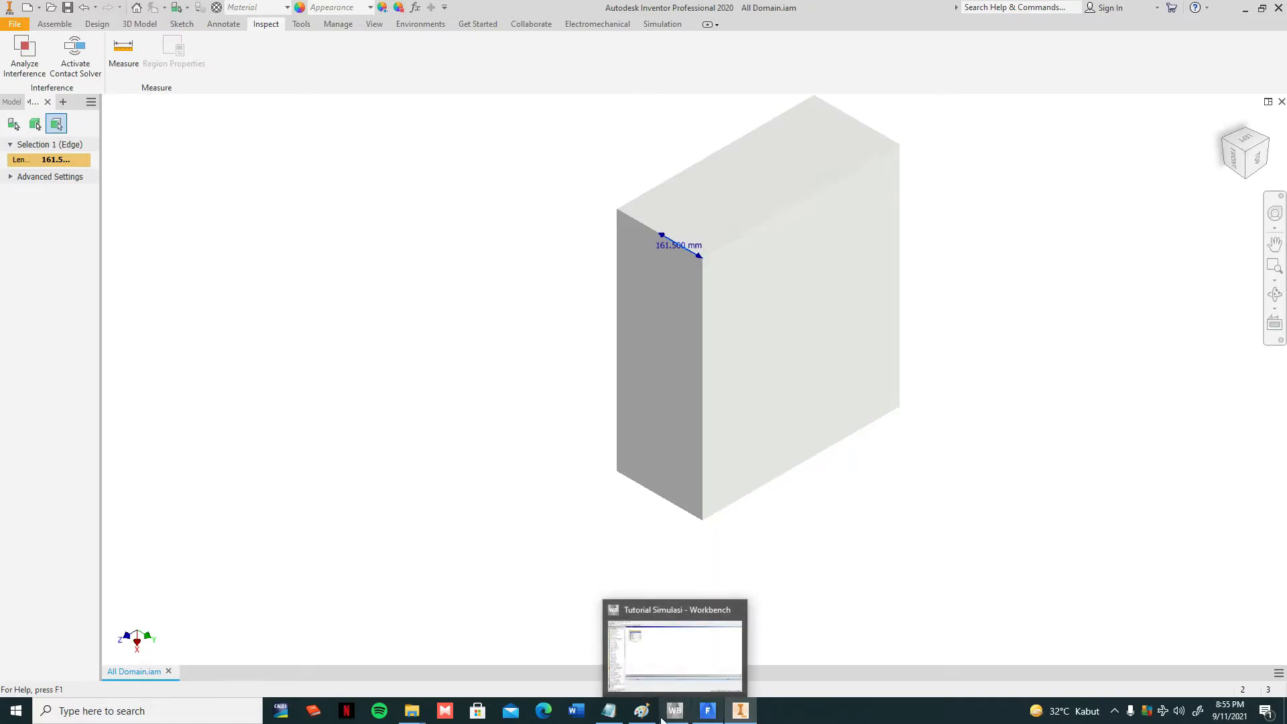
{"action": "left_click", "coordinate": [641, 710]}
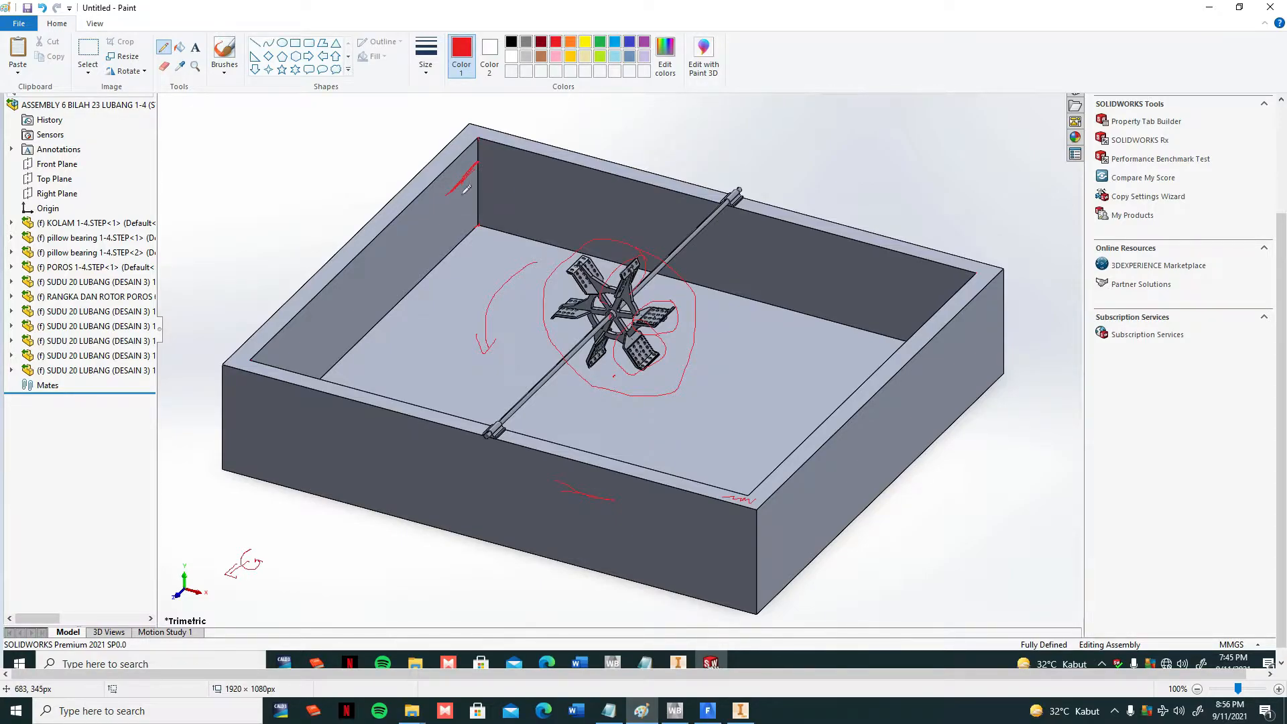
{"action": "left_click", "coordinate": [488, 440]}
{"action": "left_click_drag", "start_coordinate": [476, 437], "coordinate": [474, 439]}
{"action": "mouse_move", "coordinate": [483, 459]}
{"action": "left_mouse_down"}
{"action": "mouse_move", "coordinate": [495, 472]}
{"action": "mouse_move", "coordinate": [502, 459]}
{"action": "left_mouse_up"}
{"action": "left_click_drag", "start_coordinate": [508, 467], "coordinate": [569, 460]}
{"action": "left_click", "coordinate": [1209, 7]}
{"action": "left_click", "coordinate": [706, 712]}
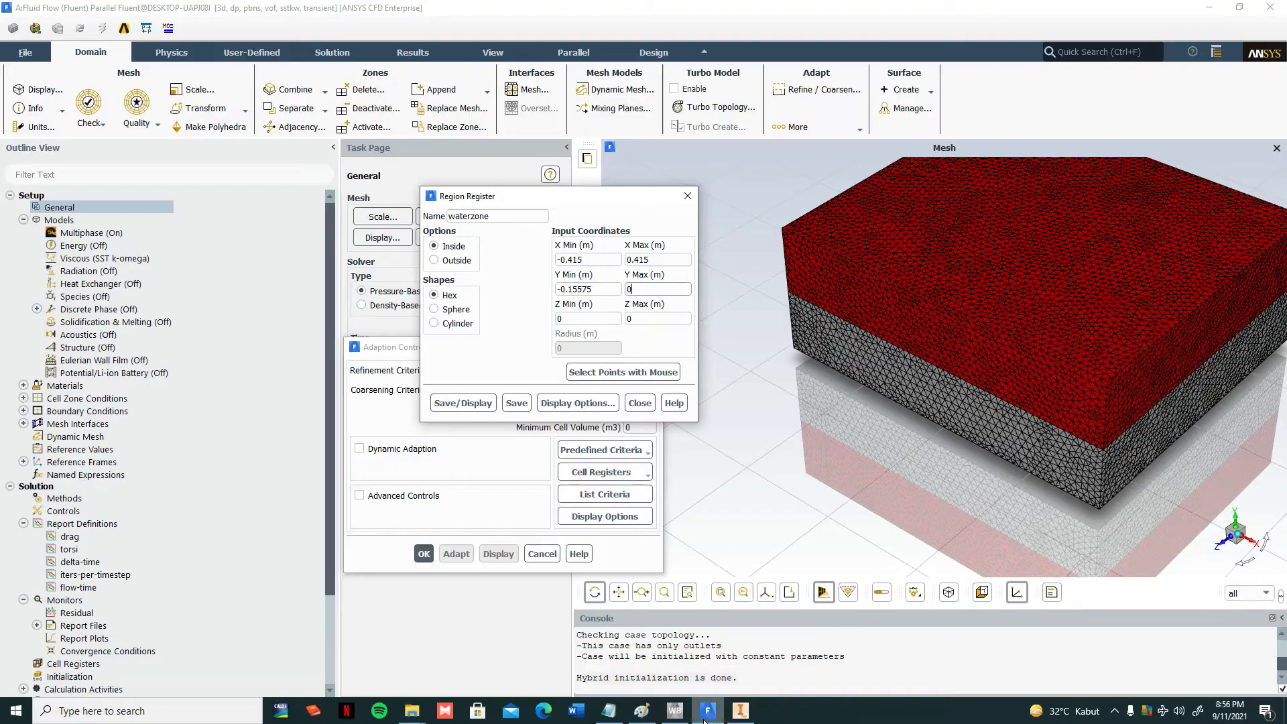
- Set the waterzone region's Y Max to -0.04875 m
{"action": "double_click", "coordinate": [649, 294]}
{"action": "type", "text": "-0."}
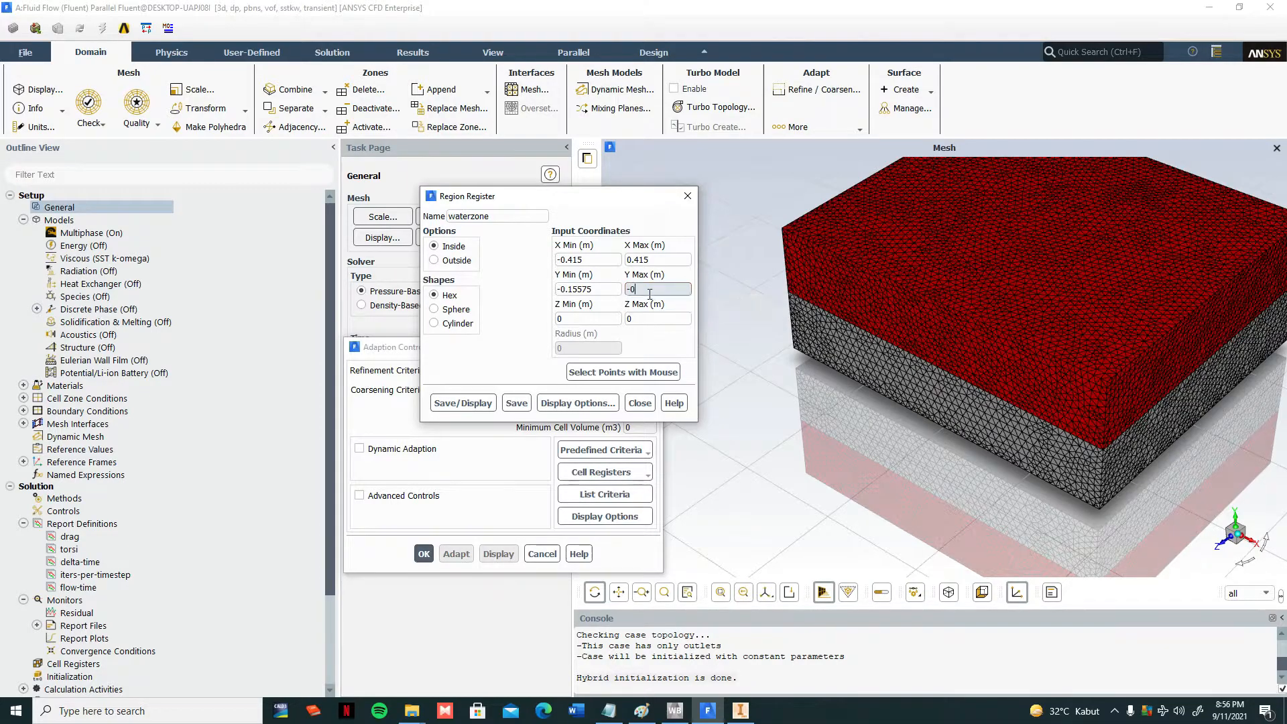
{"action": "type", "text": "0"}
{"action": "type", "text": "407"}
{"action": "type", "text": "5"}
{"action": "key", "text": "Tab"}
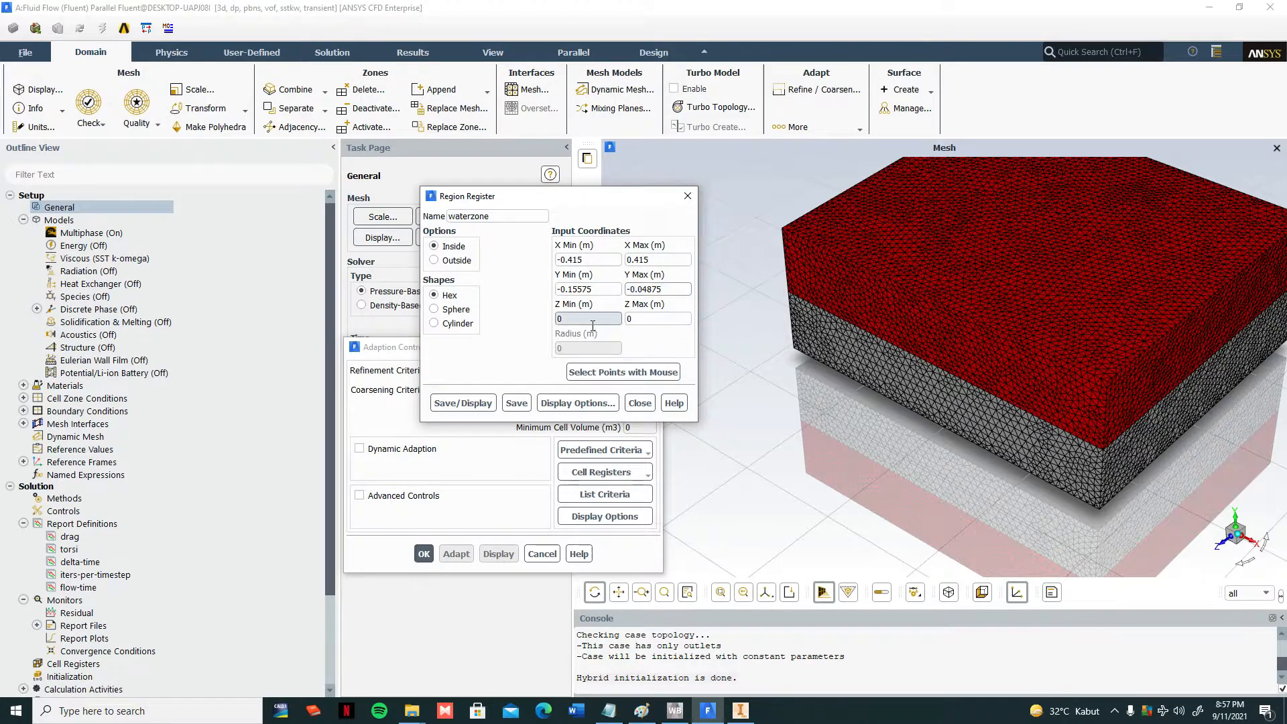
- Switch to Paint to mark the distance below the aerator shaft, check the pool dimensions in Notepad, and return to Fluent
{"action": "left_click_drag", "start_coordinate": [681, 291], "coordinate": [626, 295]}
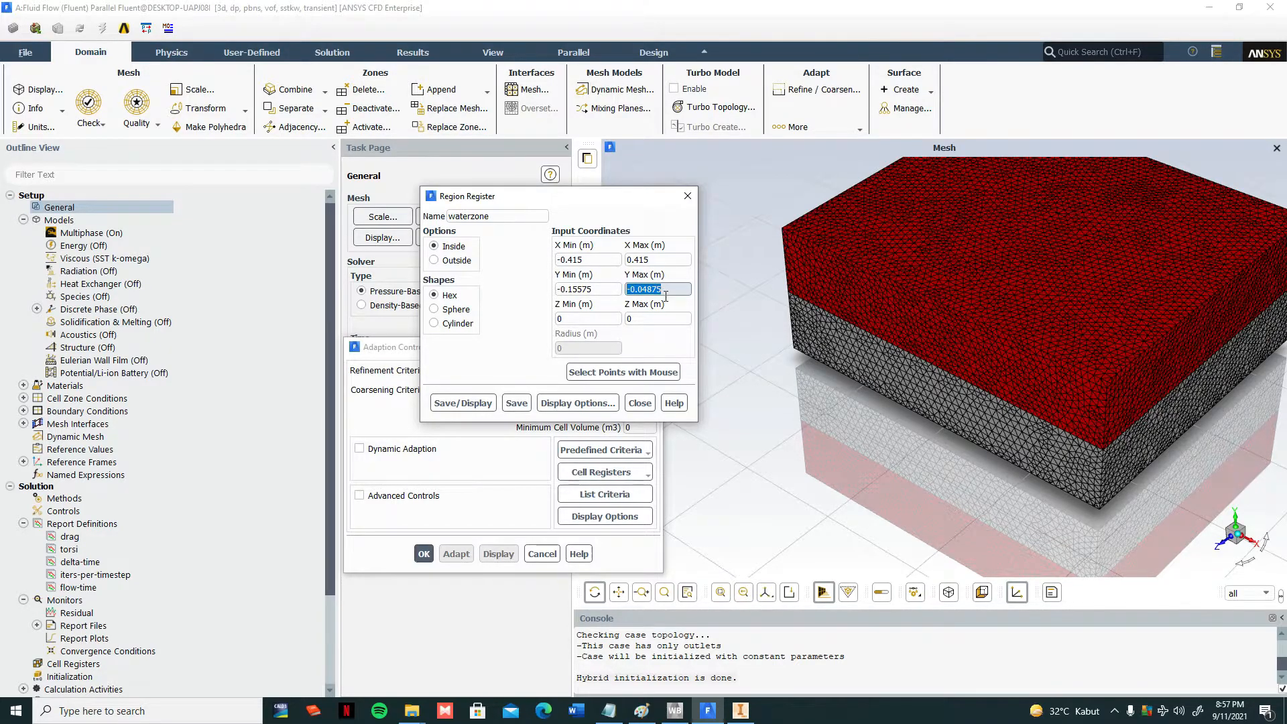
{"action": "left_click", "coordinate": [644, 713]}
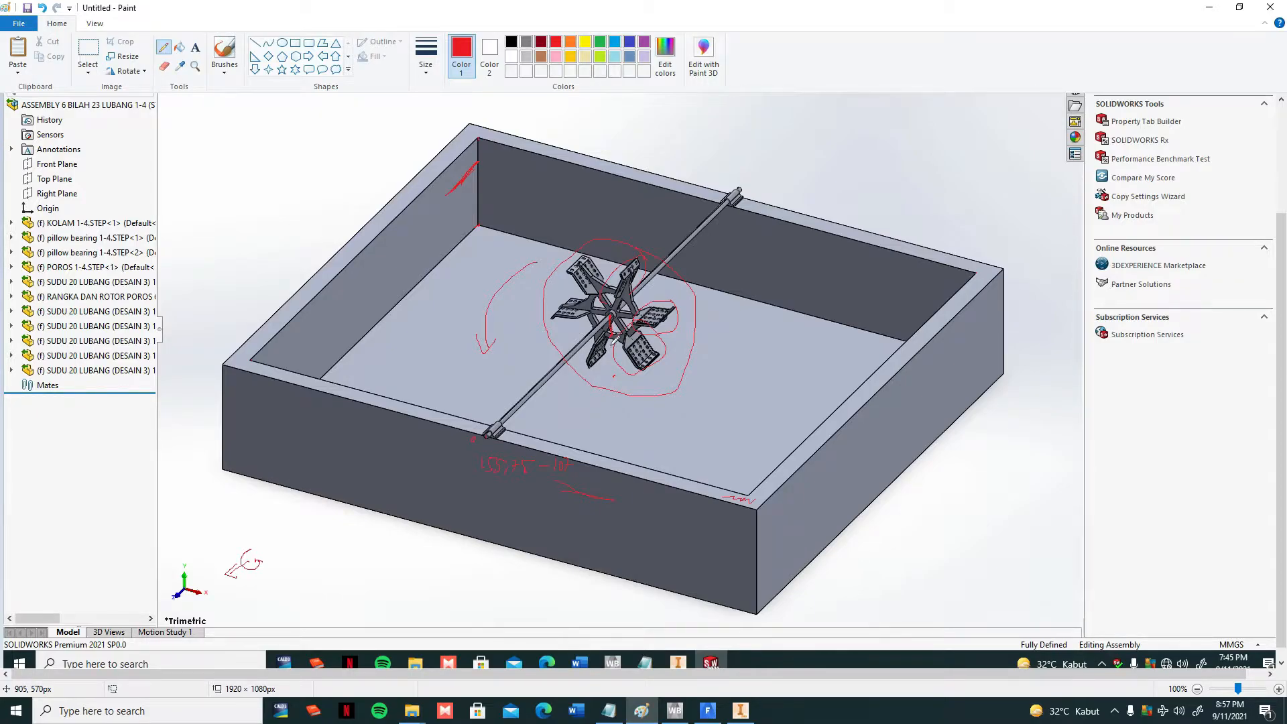
{"action": "mouse_move", "coordinate": [616, 340]}
{"action": "left_mouse_down"}
{"action": "mouse_move", "coordinate": [616, 387]}
{"action": "mouse_move", "coordinate": [624, 379]}
{"action": "left_mouse_up"}
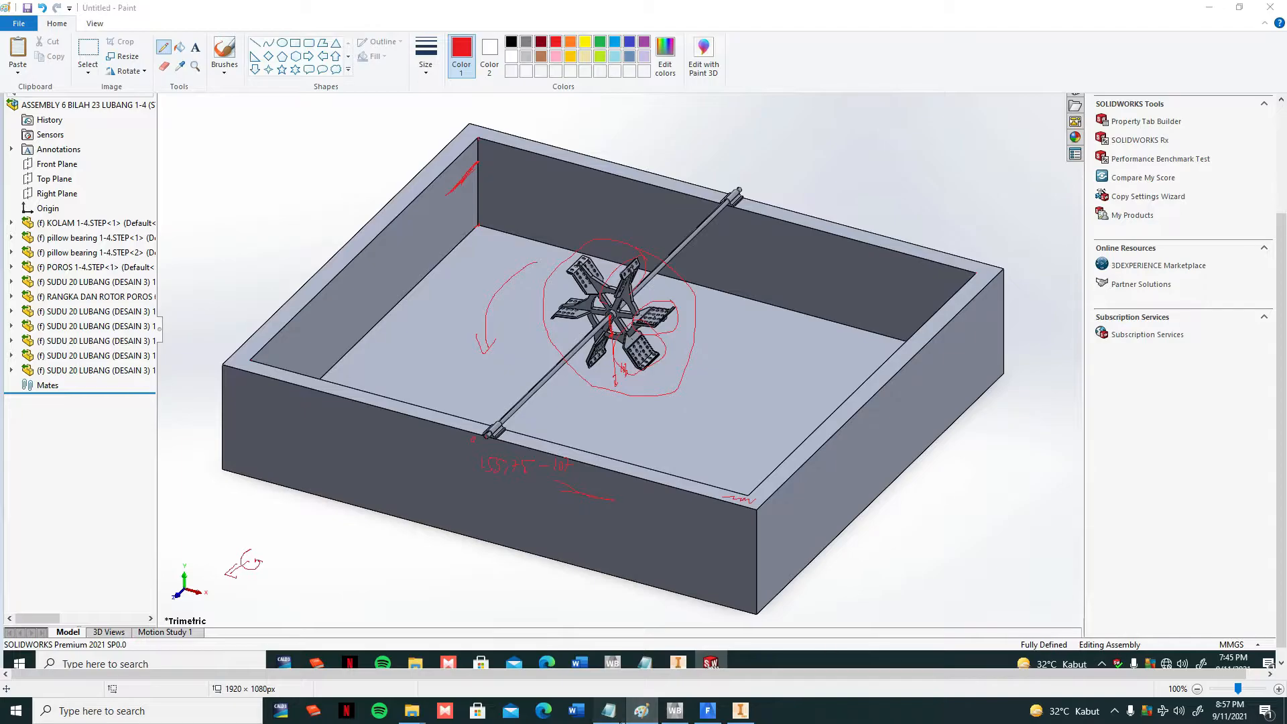
{"action": "left_click", "coordinate": [608, 710]}
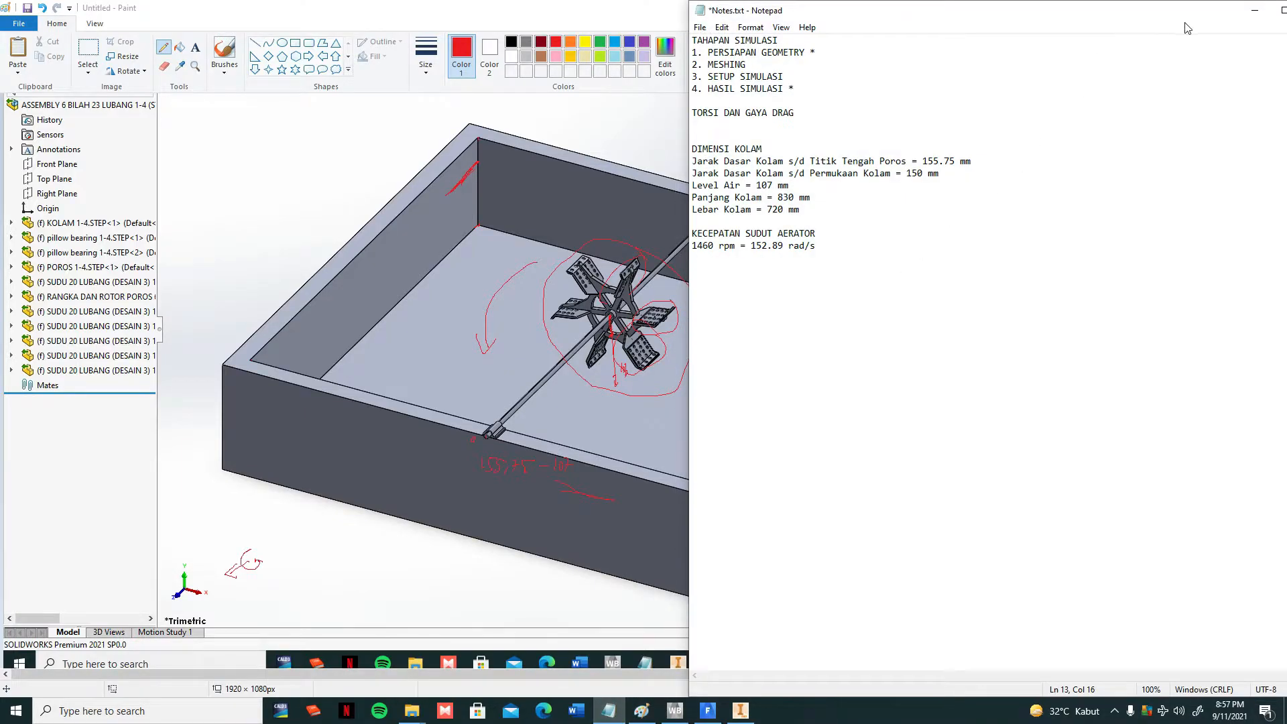
{"action": "left_click", "coordinate": [1254, 10]}
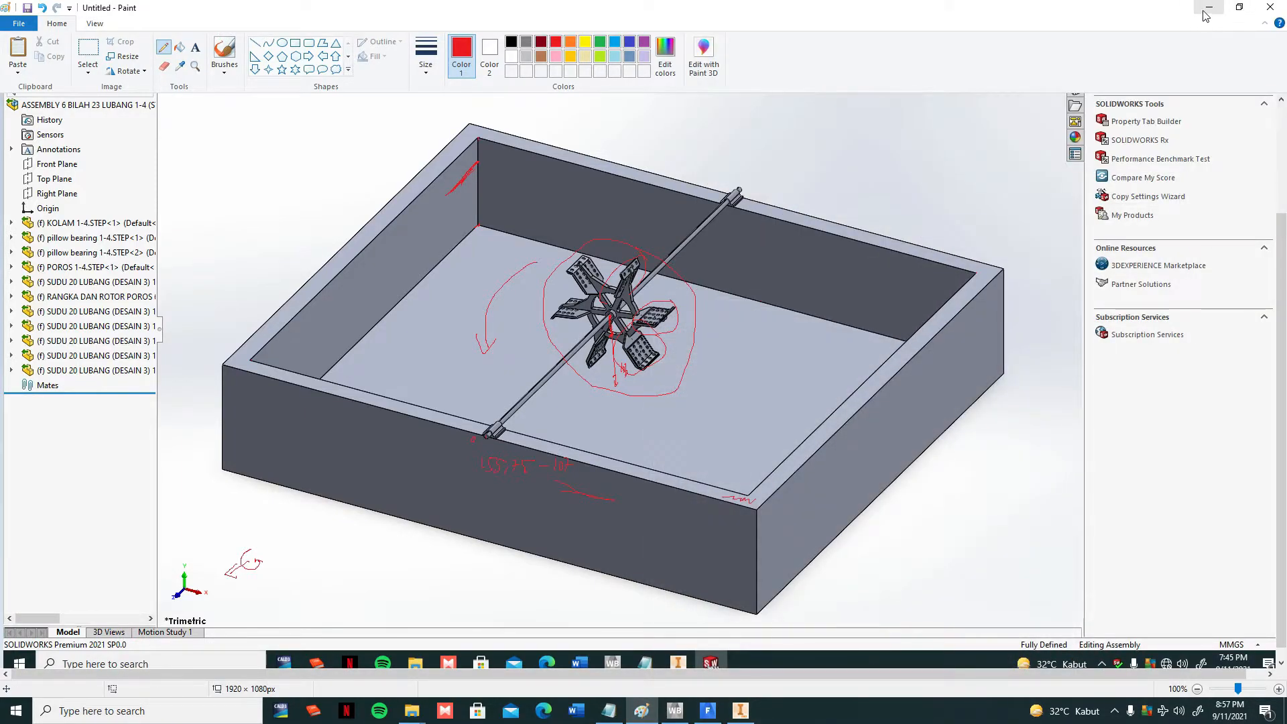
{"action": "left_click", "coordinate": [1208, 8]}
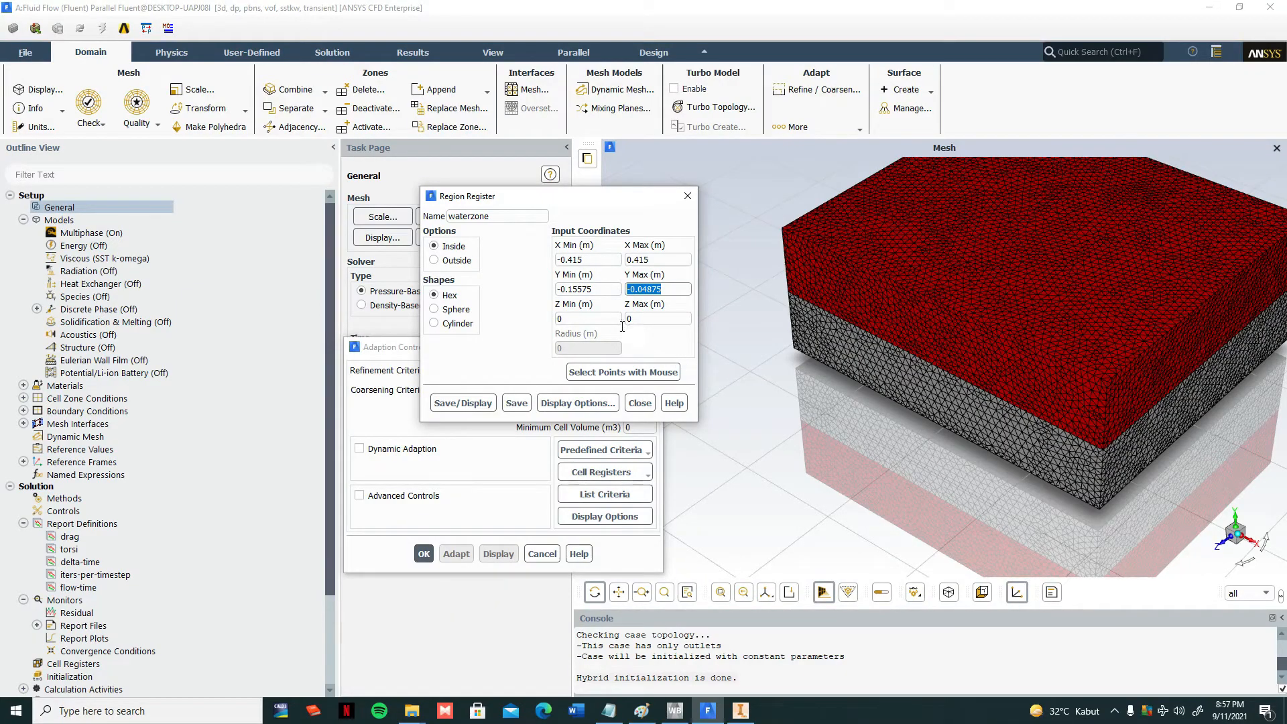
- Set the waterzone region's Z Min to -0.36 m and Z Max to 0.36 m
{"action": "left_click", "coordinate": [583, 319]}
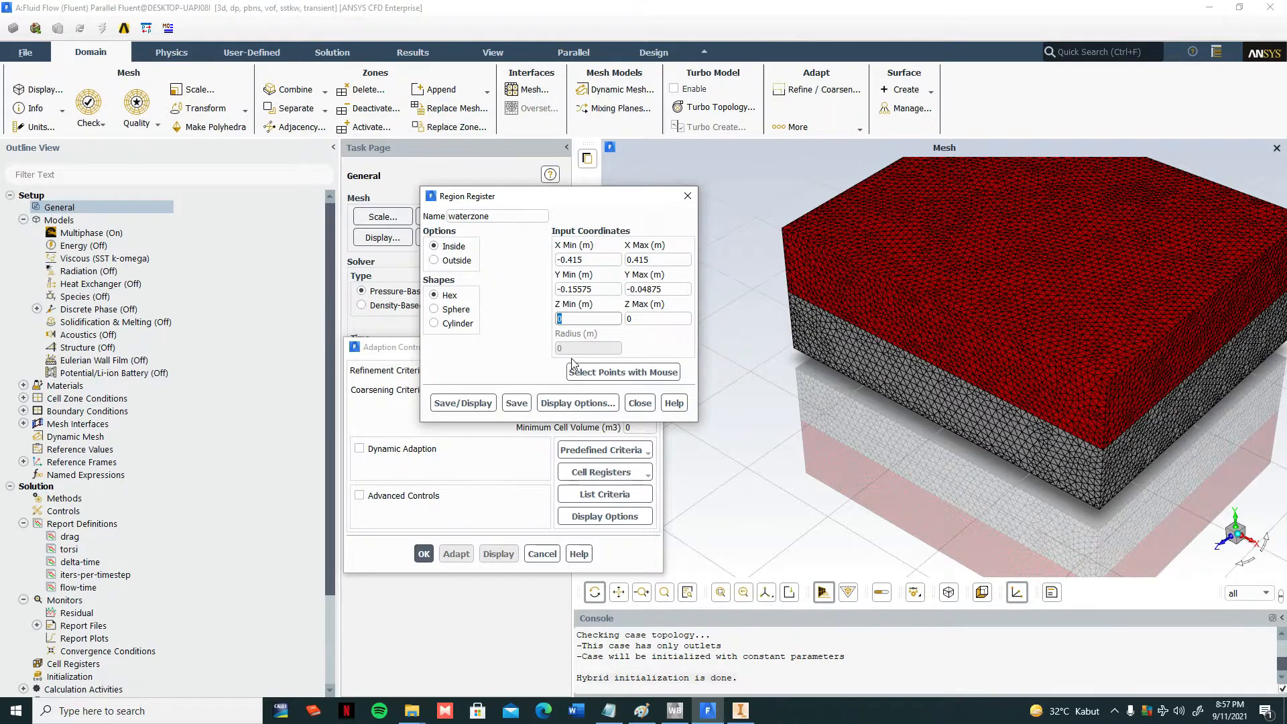
{"action": "left_click_drag", "start_coordinate": [955, 484], "coordinate": [997, 520]}
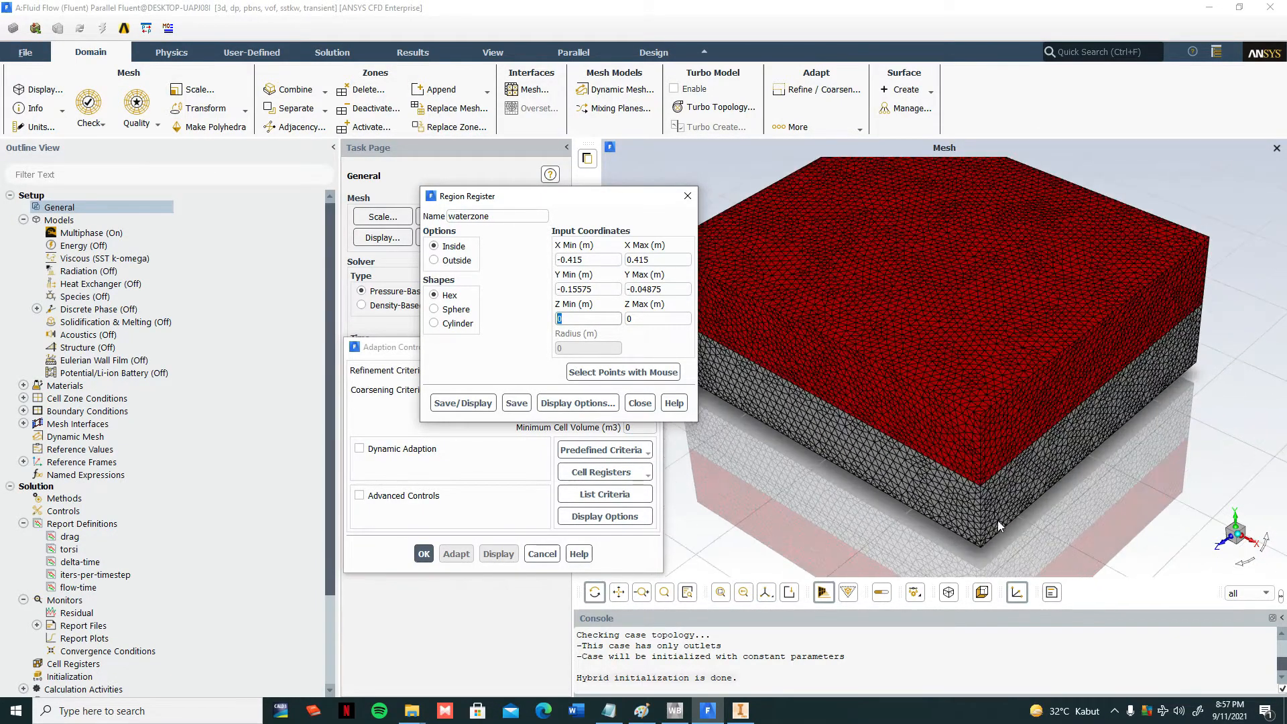
{"action": "type", "text": "-0."}
{"action": "scroll", "coordinate": [1017, 482], "scroll_direction": "down", "scroll_amount": 2}
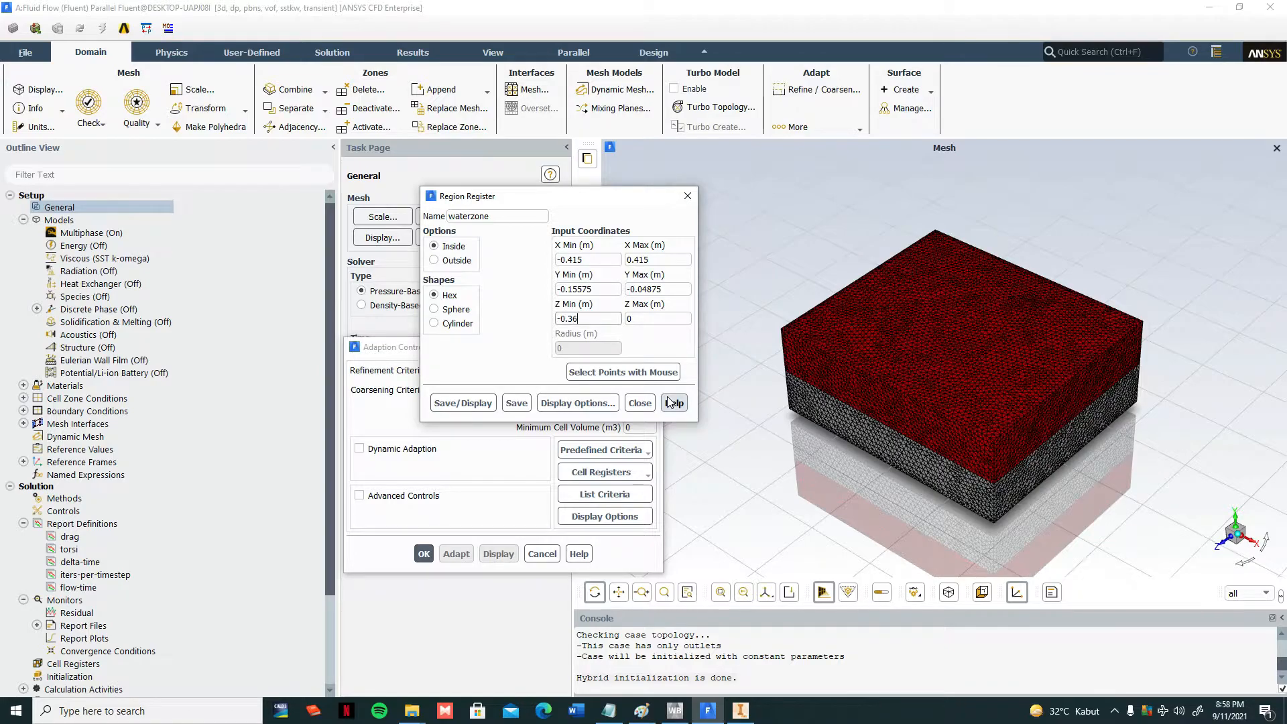
{"action": "left_click", "coordinate": [673, 320]}
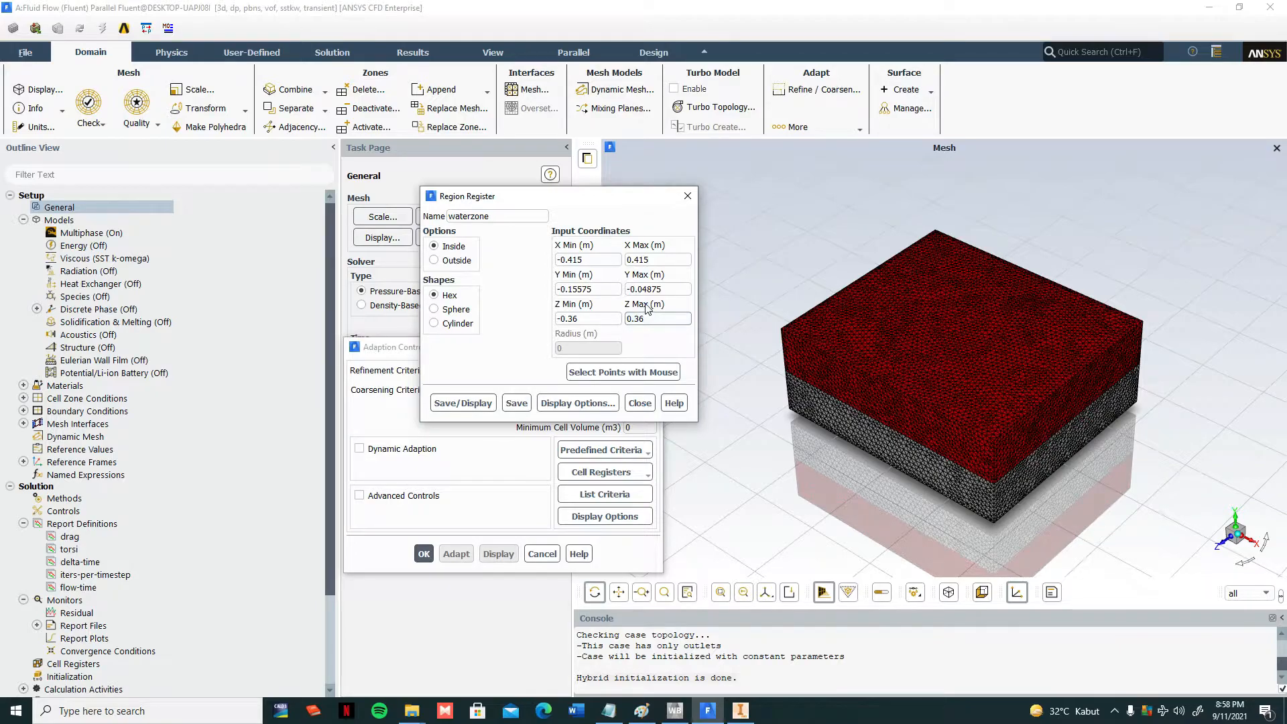
{"action": "left_click", "coordinate": [578, 403]}
{"action": "left_click", "coordinate": [358, 424]}
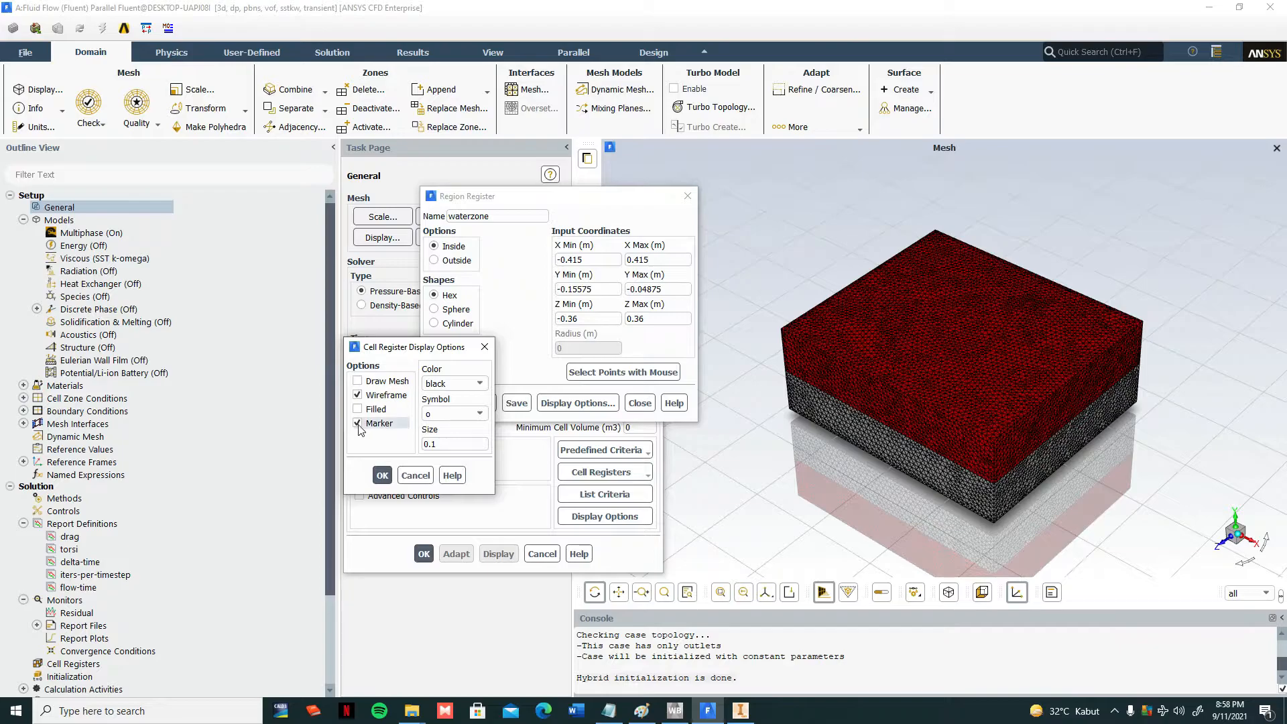
{"action": "left_click", "coordinate": [358, 424]}
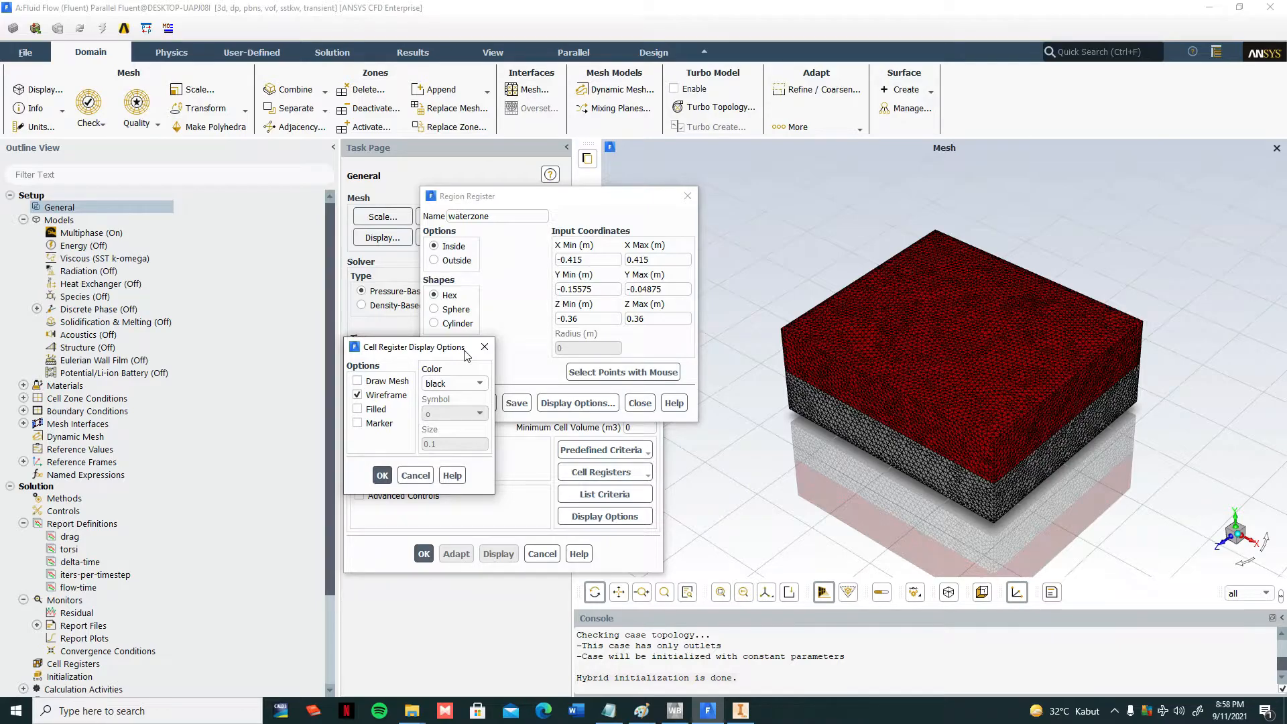
{"action": "left_click", "coordinate": [484, 347]}
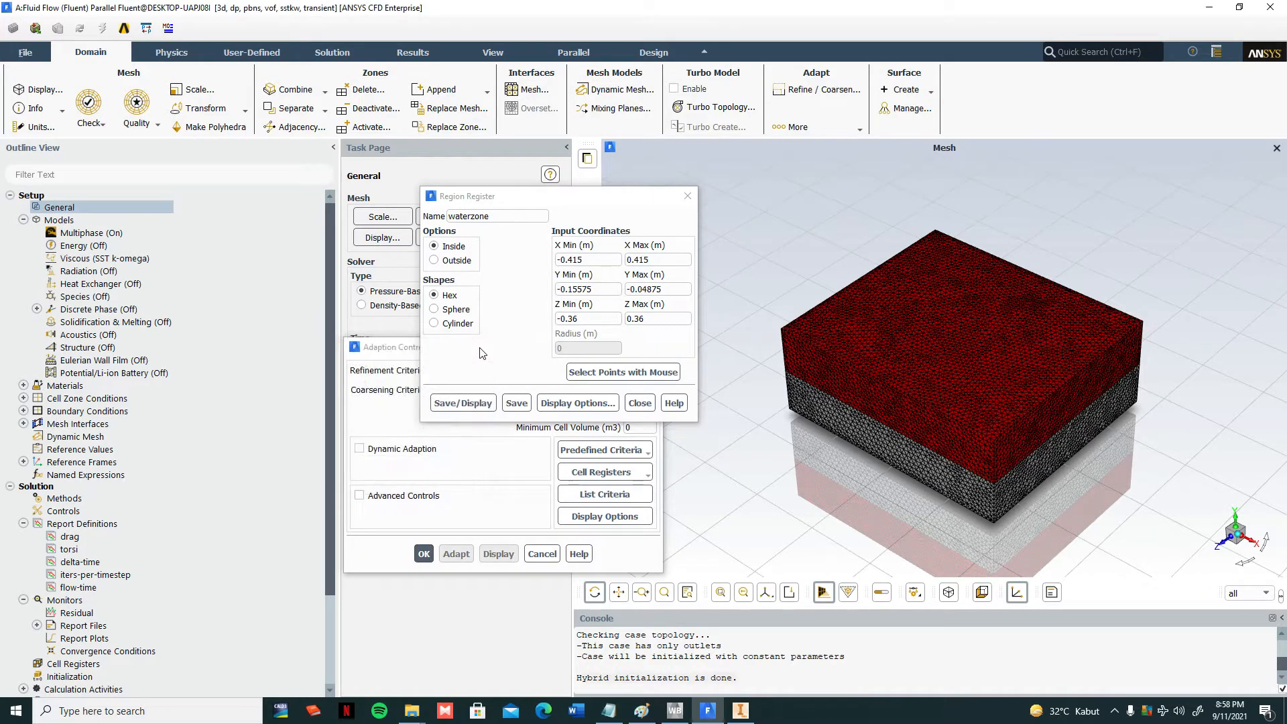
- Save and display the waterzone region register, accepting the increased limit on displayed cells
{"action": "left_click", "coordinate": [493, 403]}
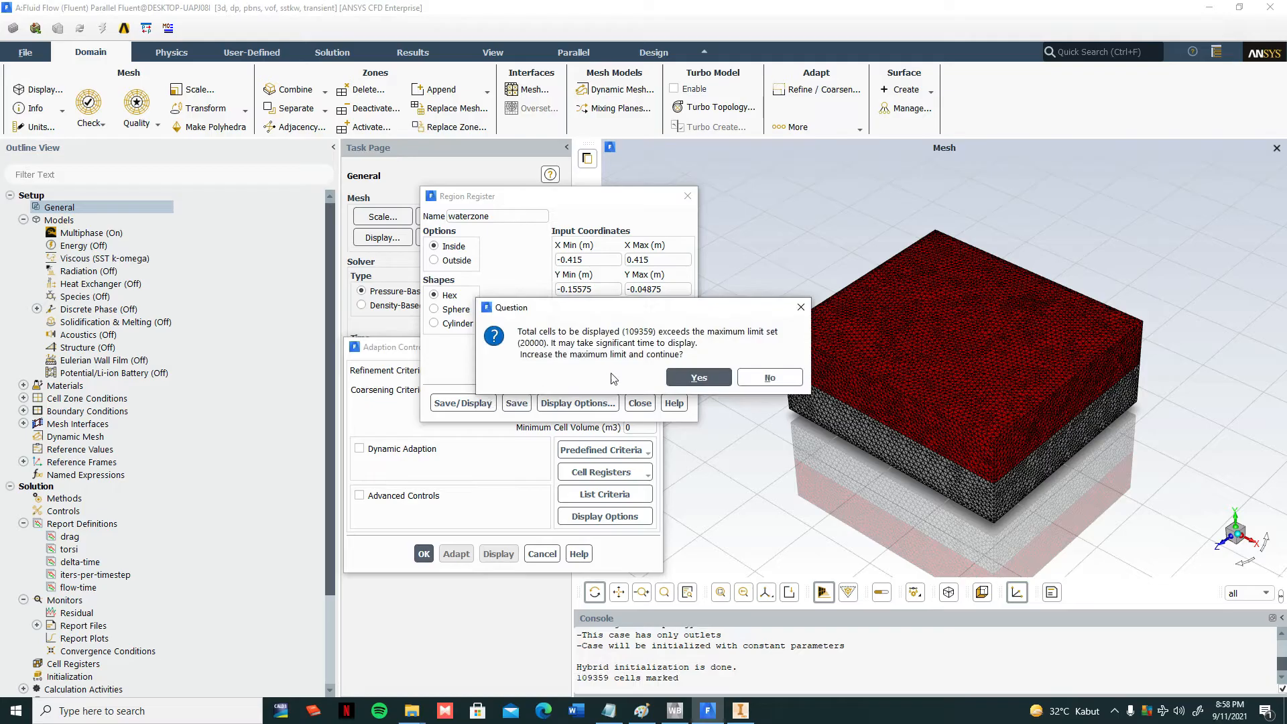
{"action": "left_click", "coordinate": [683, 381]}
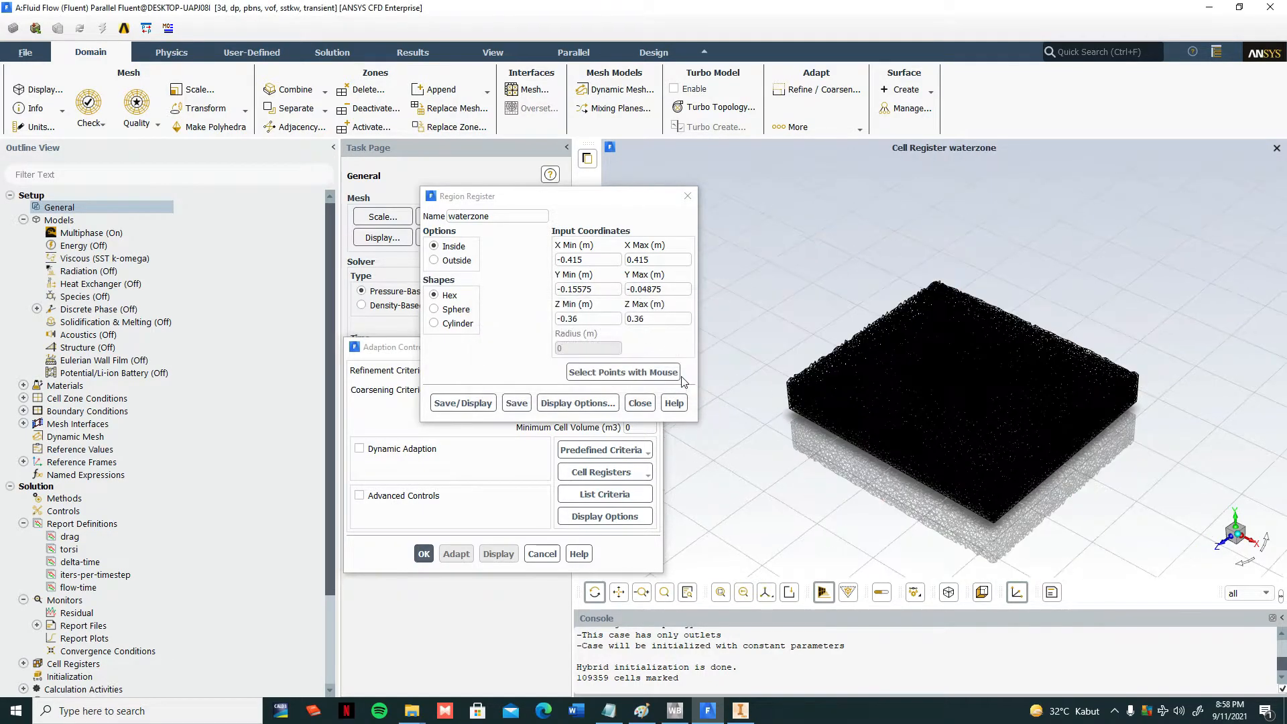
{"action": "scroll", "coordinate": [987, 386], "scroll_direction": "up", "scroll_amount": 10}
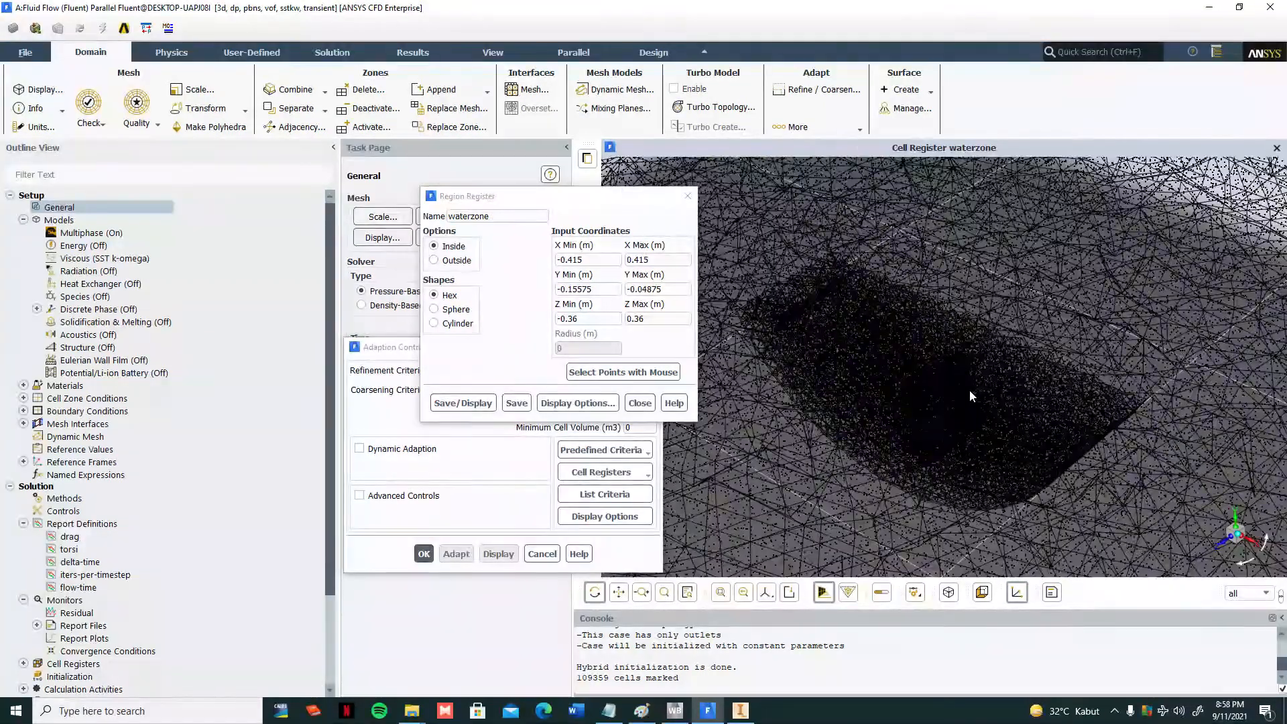
{"action": "scroll", "coordinate": [960, 395], "scroll_direction": "down", "scroll_amount": 5}
- Turn off markers in the cell register display options, keep Wireframe, and redisplay the waterzone register
{"action": "left_click", "coordinate": [577, 403]}
{"action": "left_click", "coordinate": [358, 423]}
{"action": "left_click", "coordinate": [382, 475]}
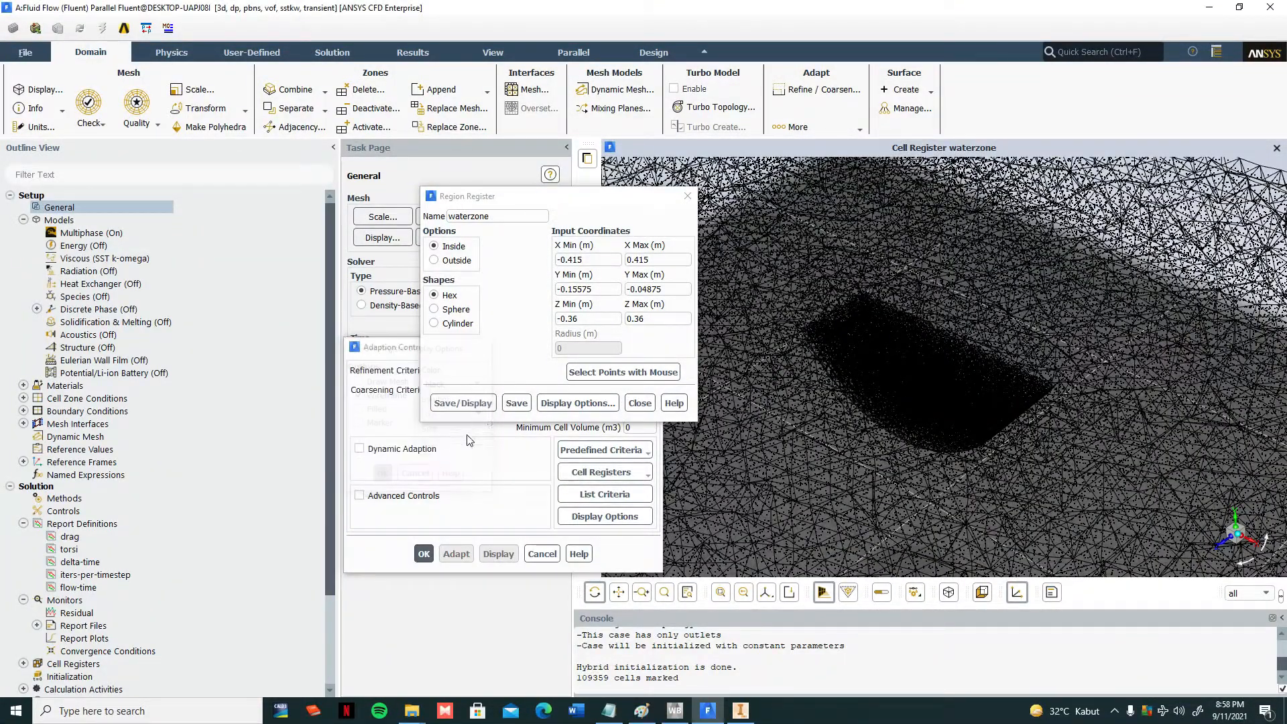
{"action": "left_click", "coordinate": [559, 404]}
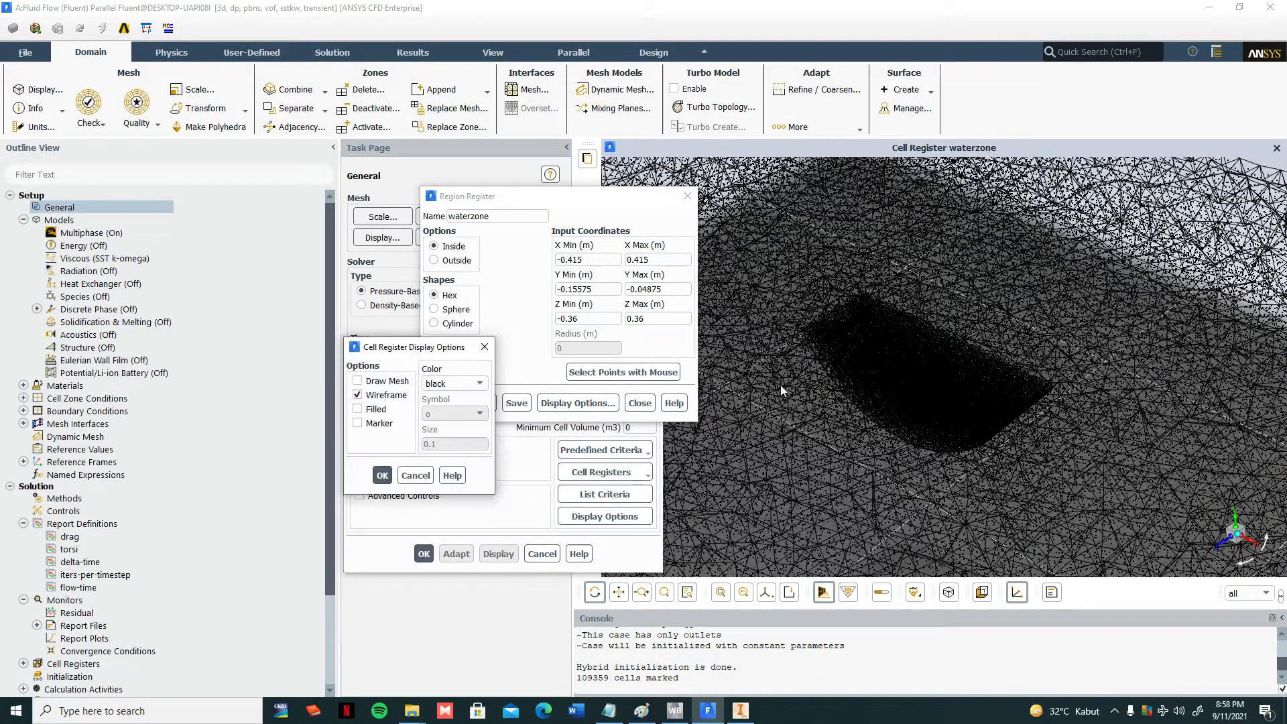
{"action": "left_click", "coordinate": [382, 476]}
{"action": "left_click", "coordinate": [476, 404]}
- Examine the marked waterzone cells around the aerator from above, from the front and in isometric view
{"action": "scroll", "coordinate": [891, 350], "scroll_direction": "up", "scroll_amount": 5}
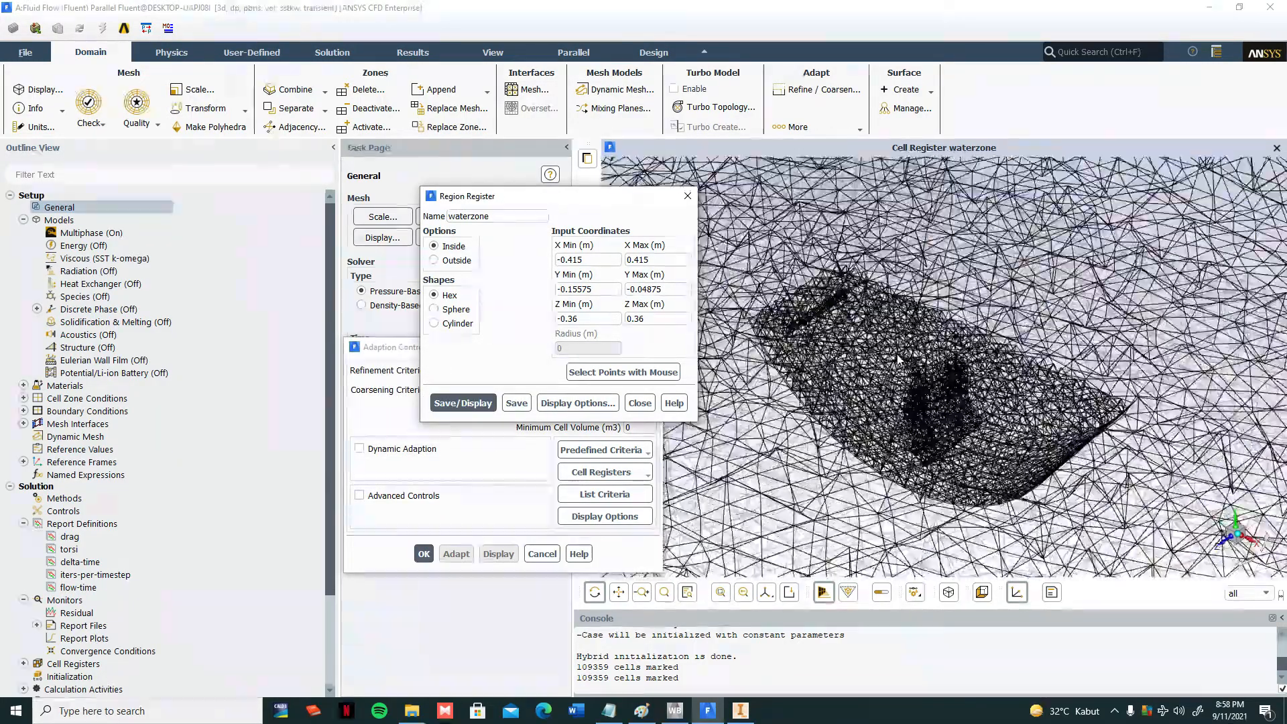
{"action": "scroll", "coordinate": [906, 342], "scroll_direction": "down", "scroll_amount": 5}
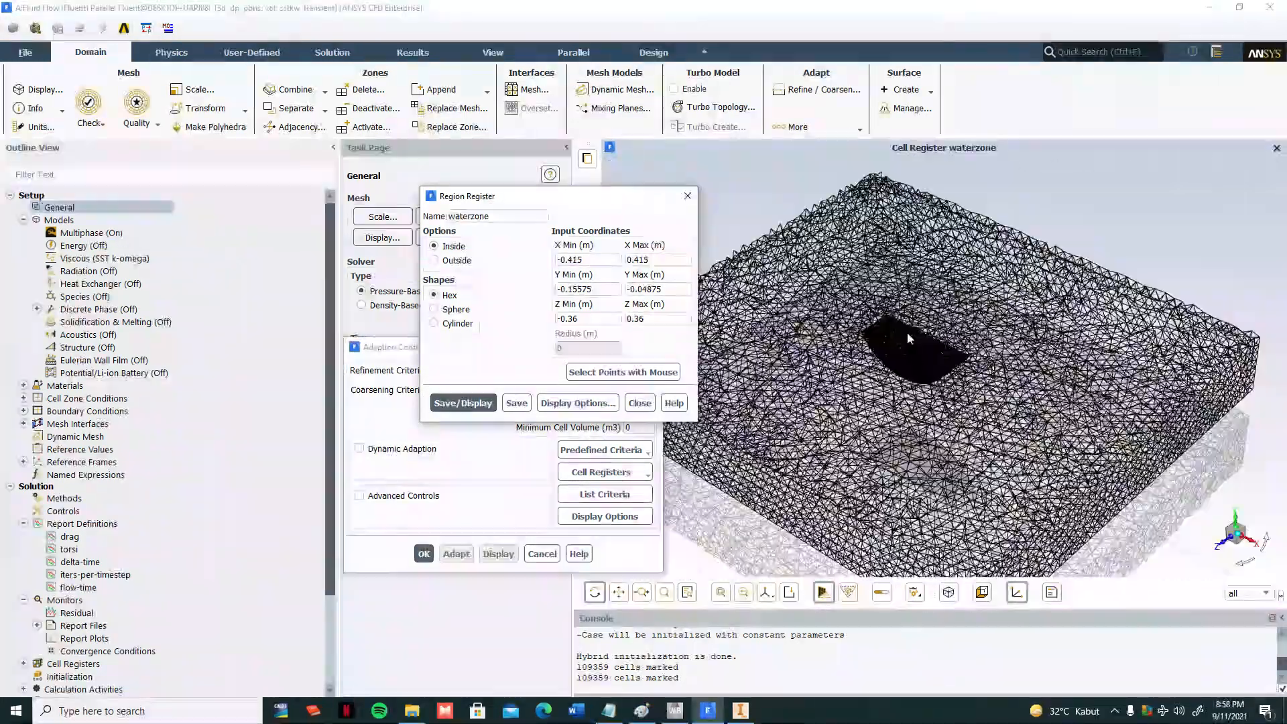
{"action": "left_click", "coordinate": [1235, 540]}
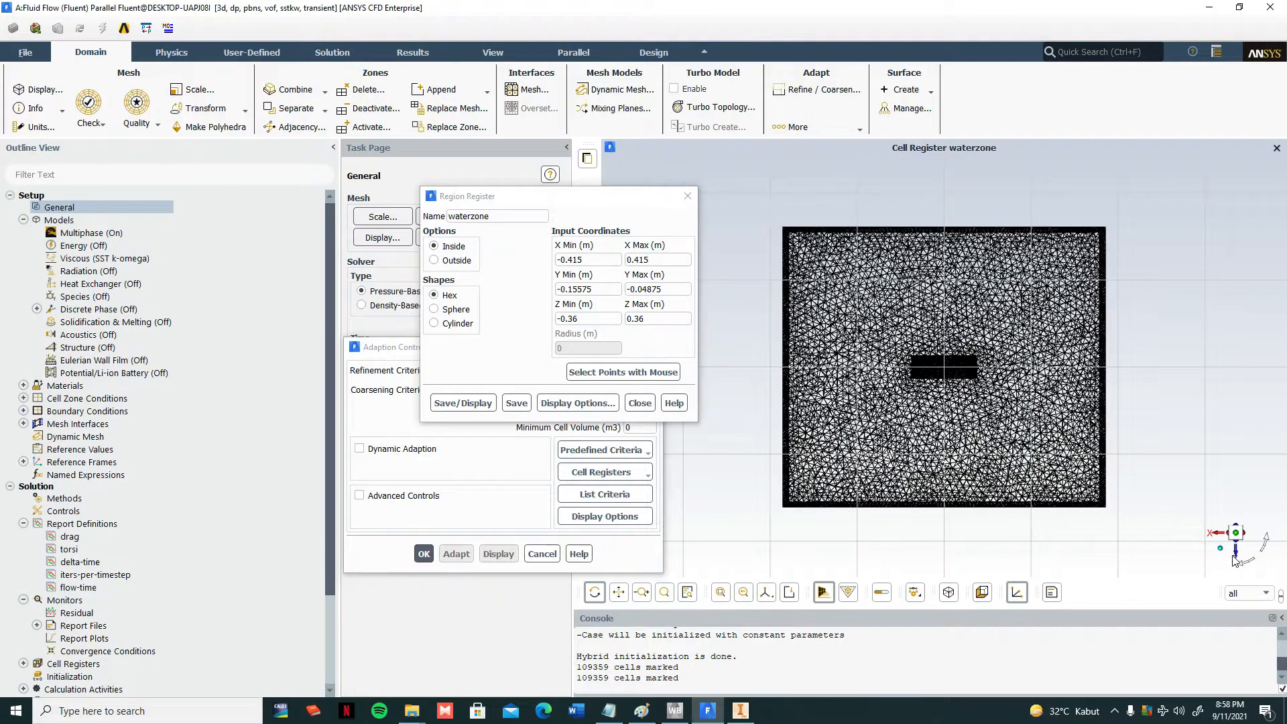
{"action": "left_click", "coordinate": [1221, 548]}
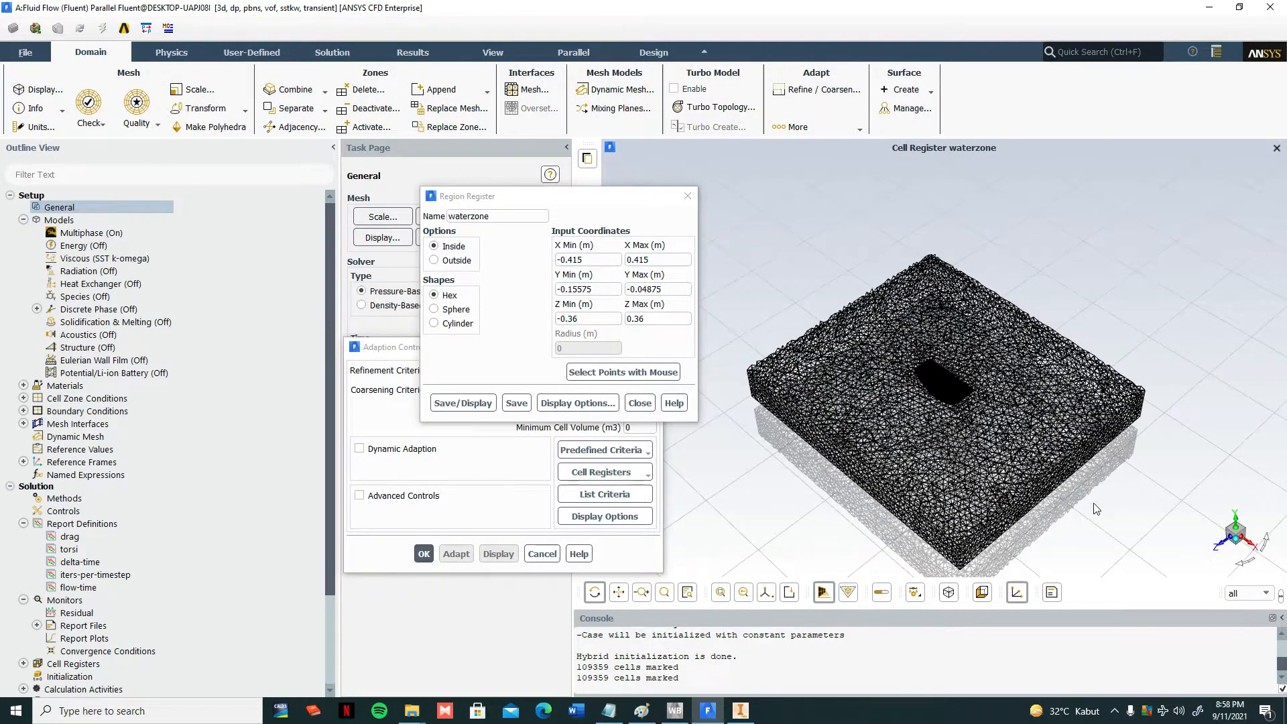
{"action": "left_click", "coordinate": [1231, 545]}
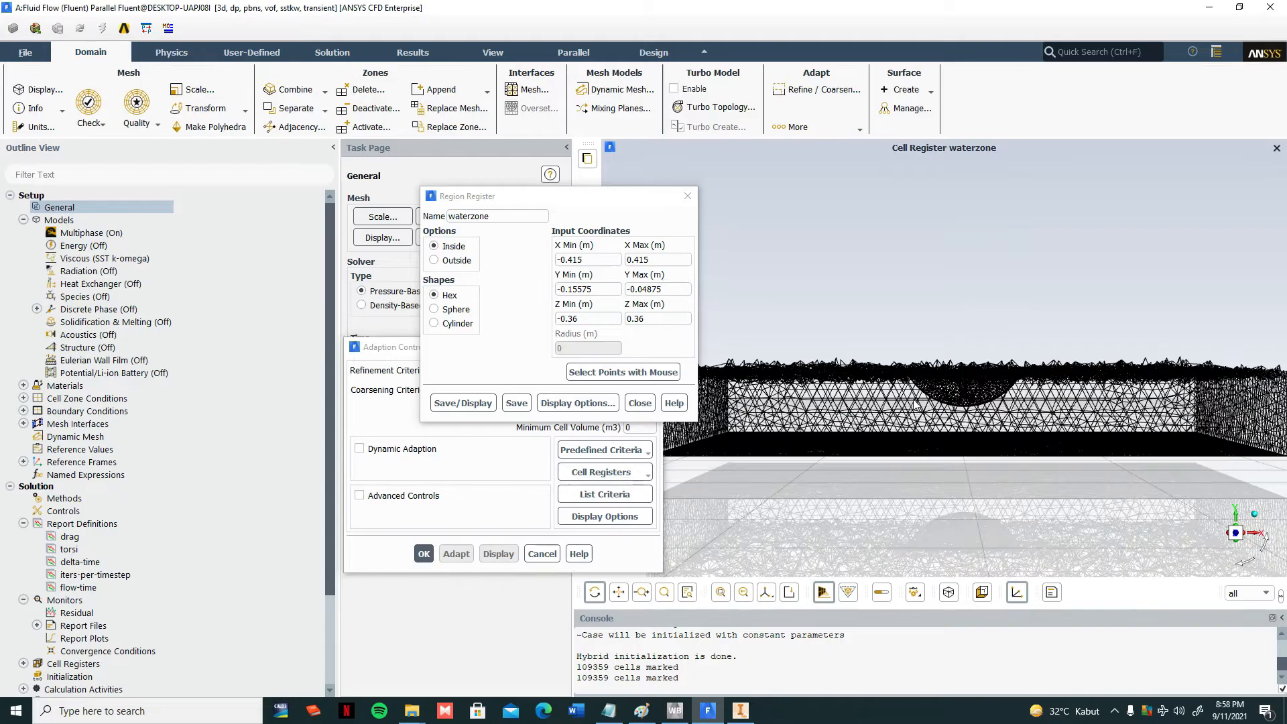
{"action": "scroll", "coordinate": [959, 397], "scroll_direction": "up", "scroll_amount": 5}
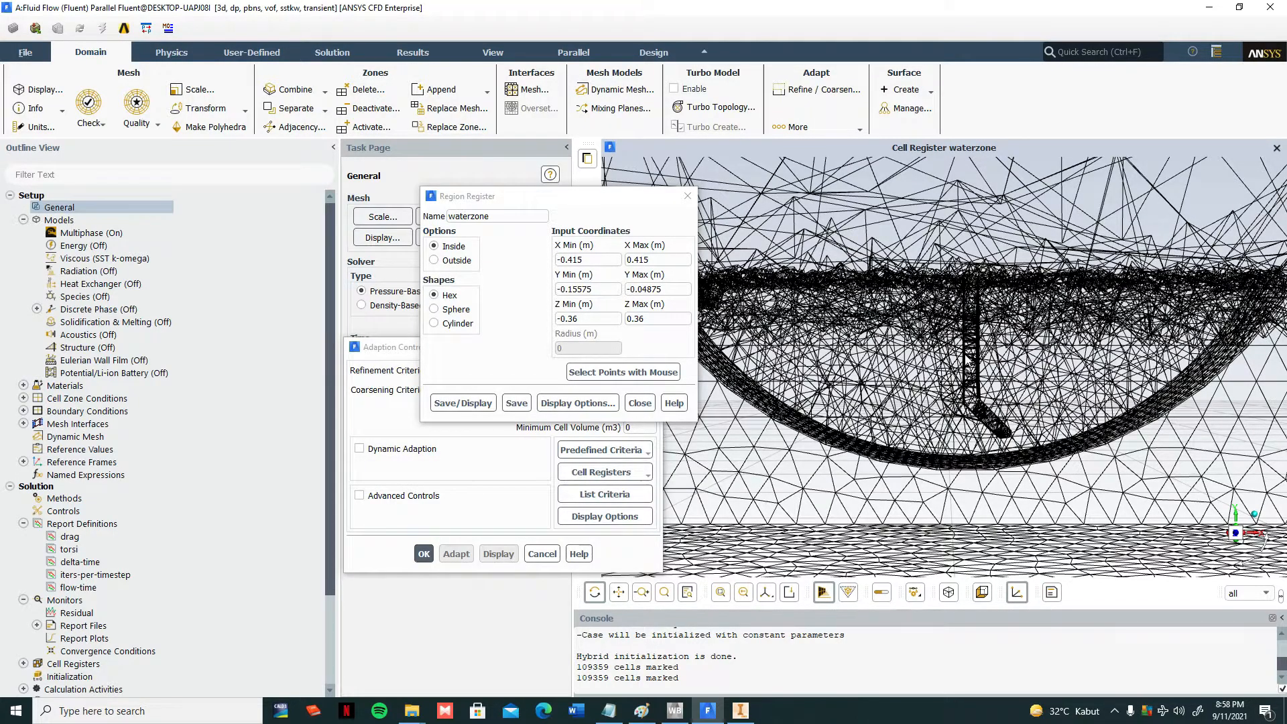
{"action": "scroll", "coordinate": [964, 348], "scroll_direction": "down", "scroll_amount": 5}
{"action": "scroll", "coordinate": [964, 348], "scroll_direction": "down", "scroll_amount": 2}
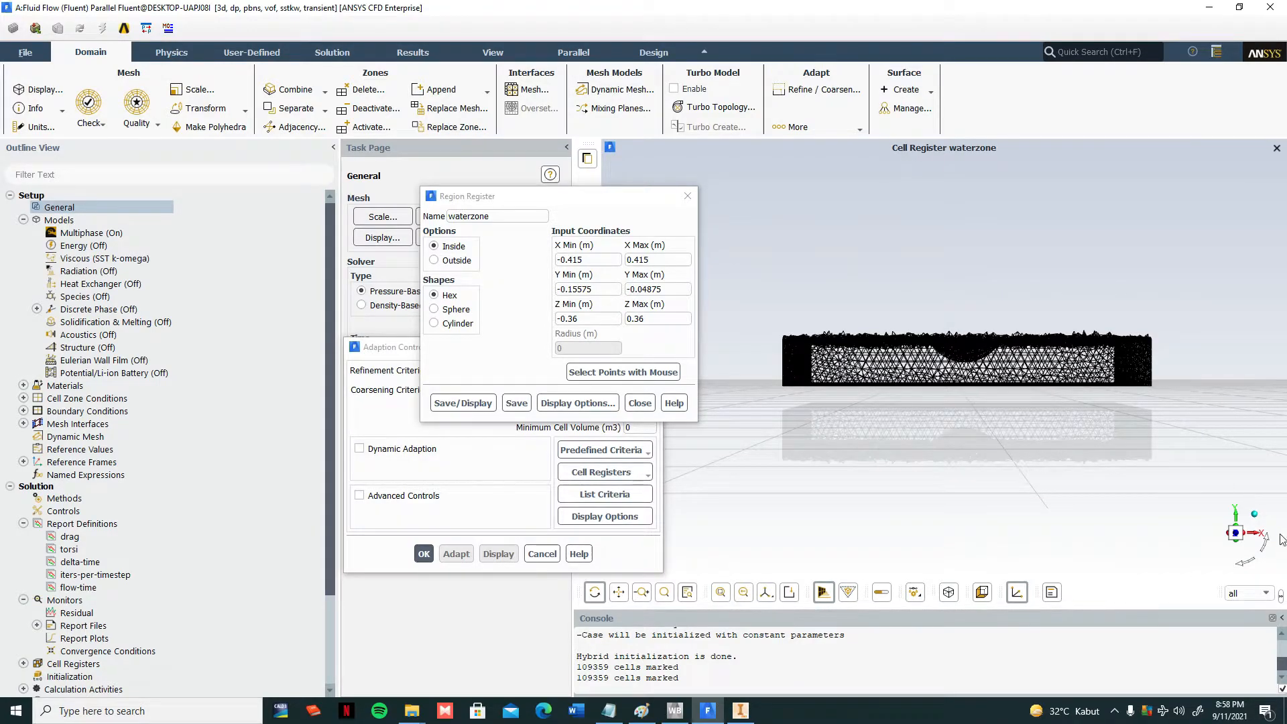
{"action": "left_click", "coordinate": [1255, 513]}
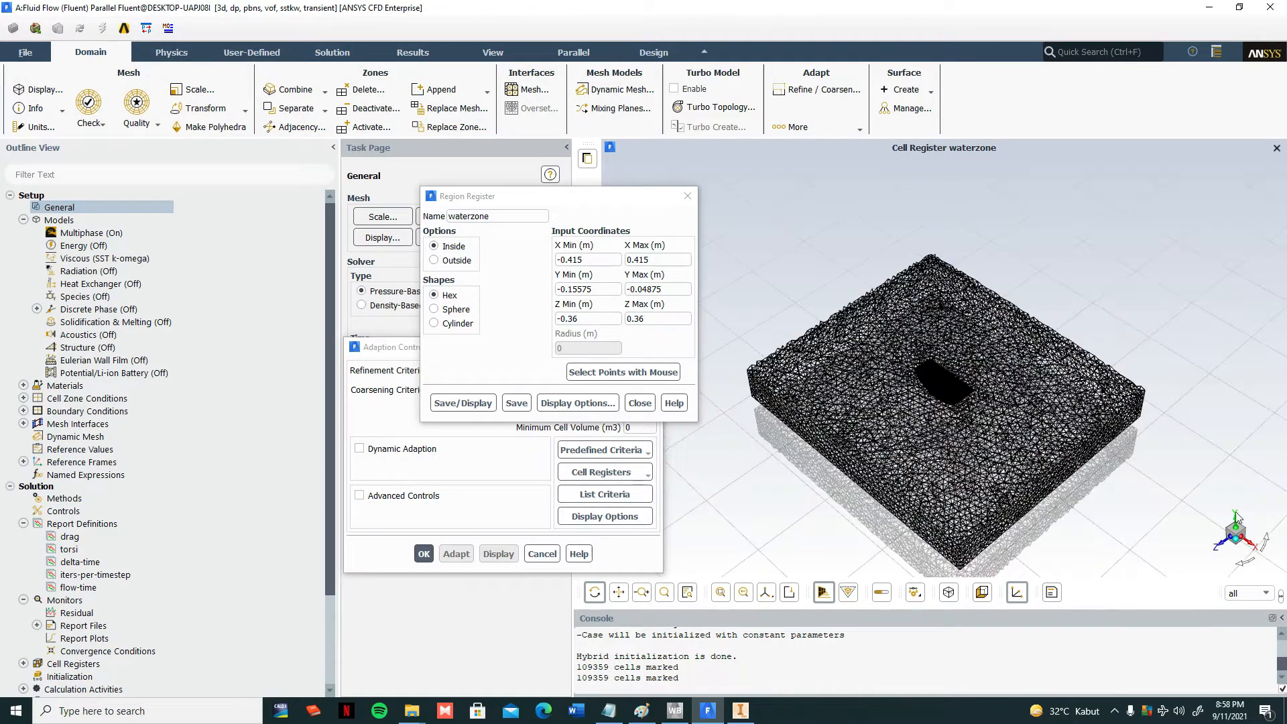
- Try an X Max of -0.415 m for the waterzone region and redisplay the marked cells
{"action": "left_click", "coordinate": [580, 260]}
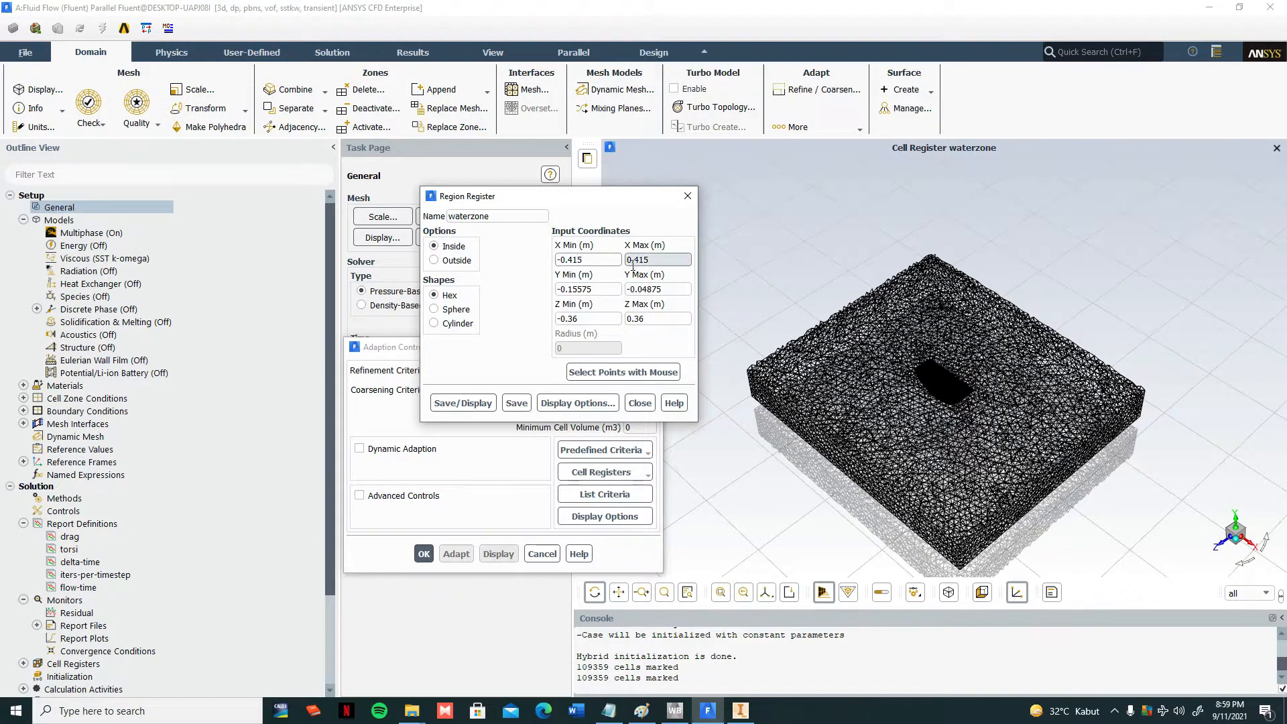
{"action": "type", "text": "-"}
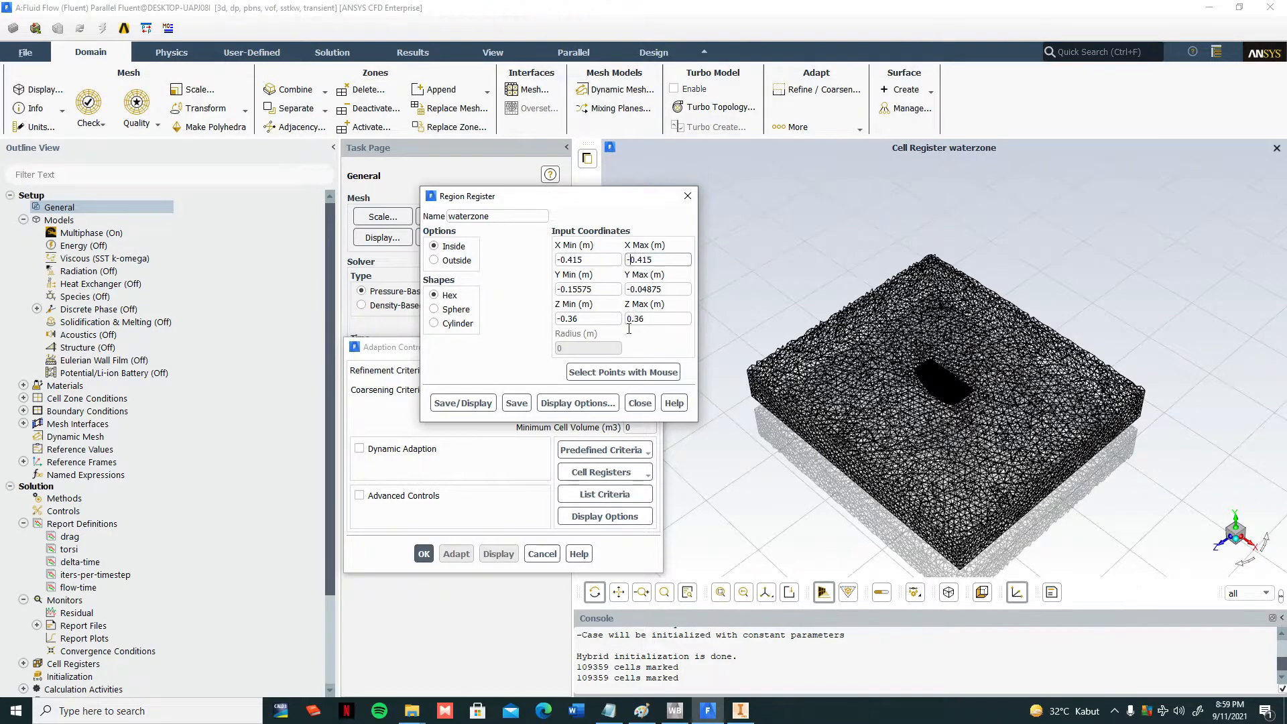
{"action": "left_click", "coordinate": [477, 405]}
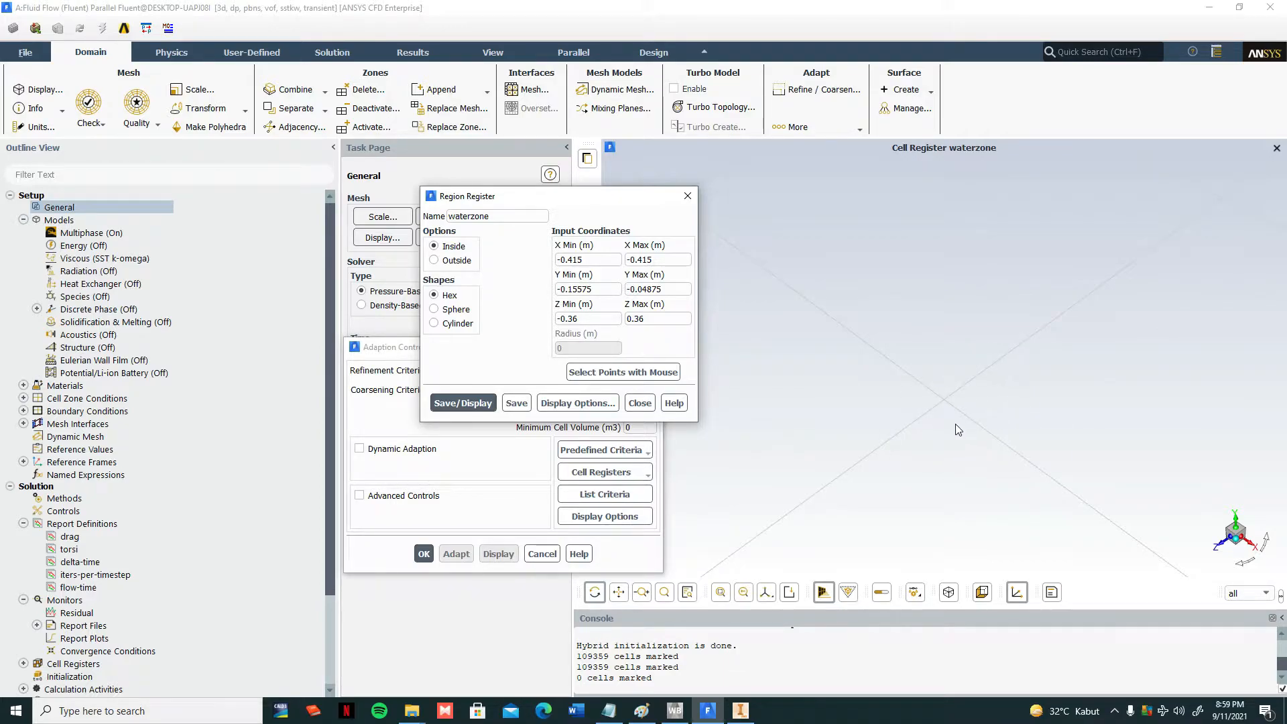
- Restore the waterzone region's X Max to 0.415 m and redisplay the marked cells
{"action": "left_click", "coordinate": [637, 261]}
{"action": "key", "text": "Home"}
{"action": "key", "text": "Delete"}
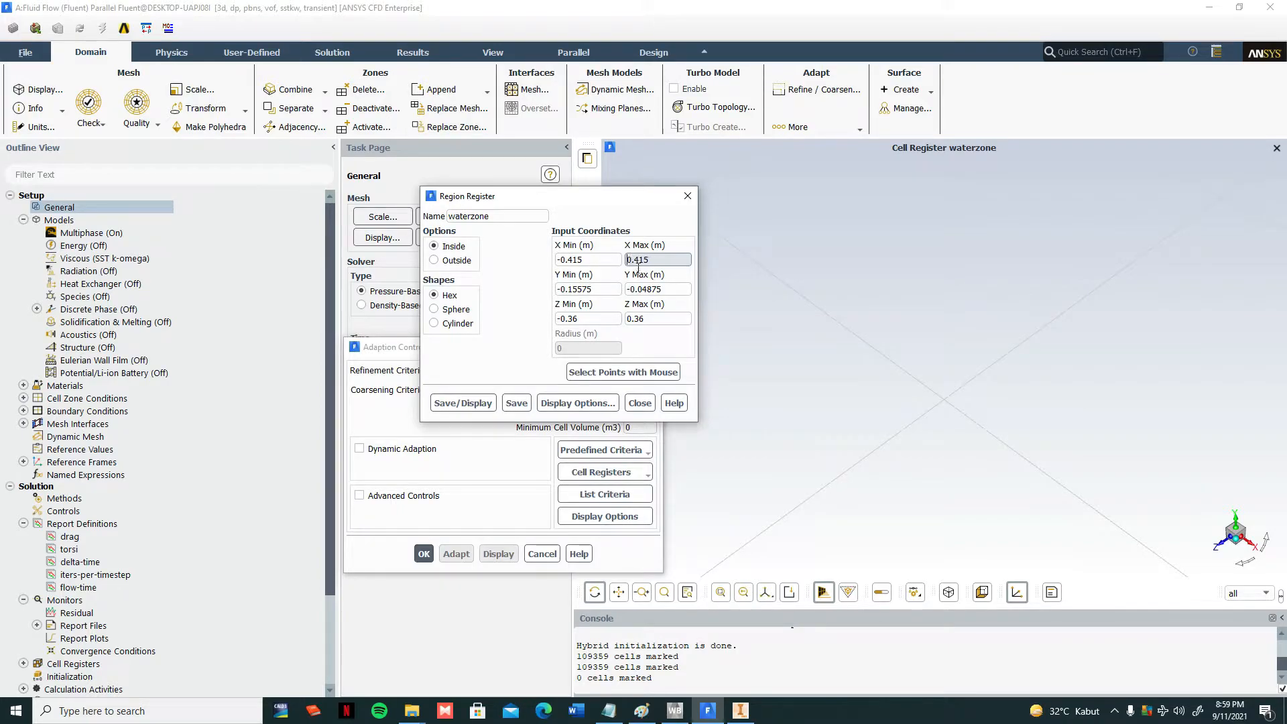
{"action": "left_click", "coordinate": [463, 403]}
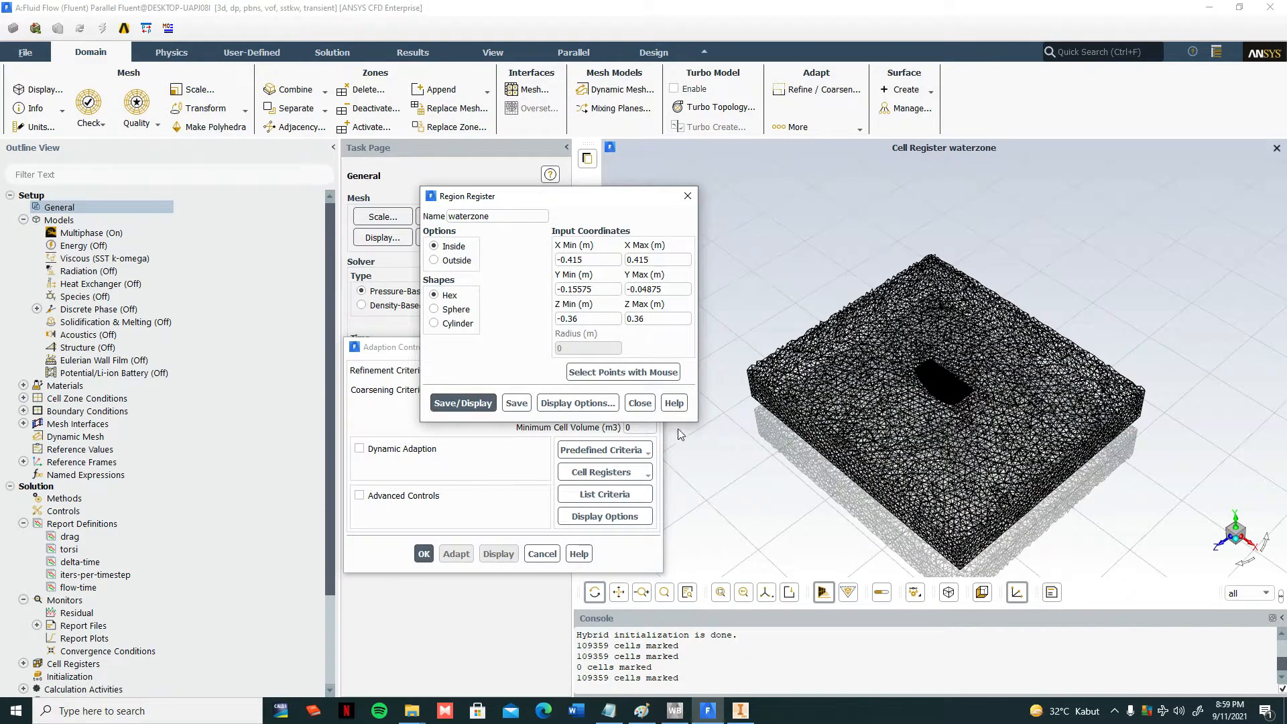
{"action": "left_click", "coordinate": [464, 403]}
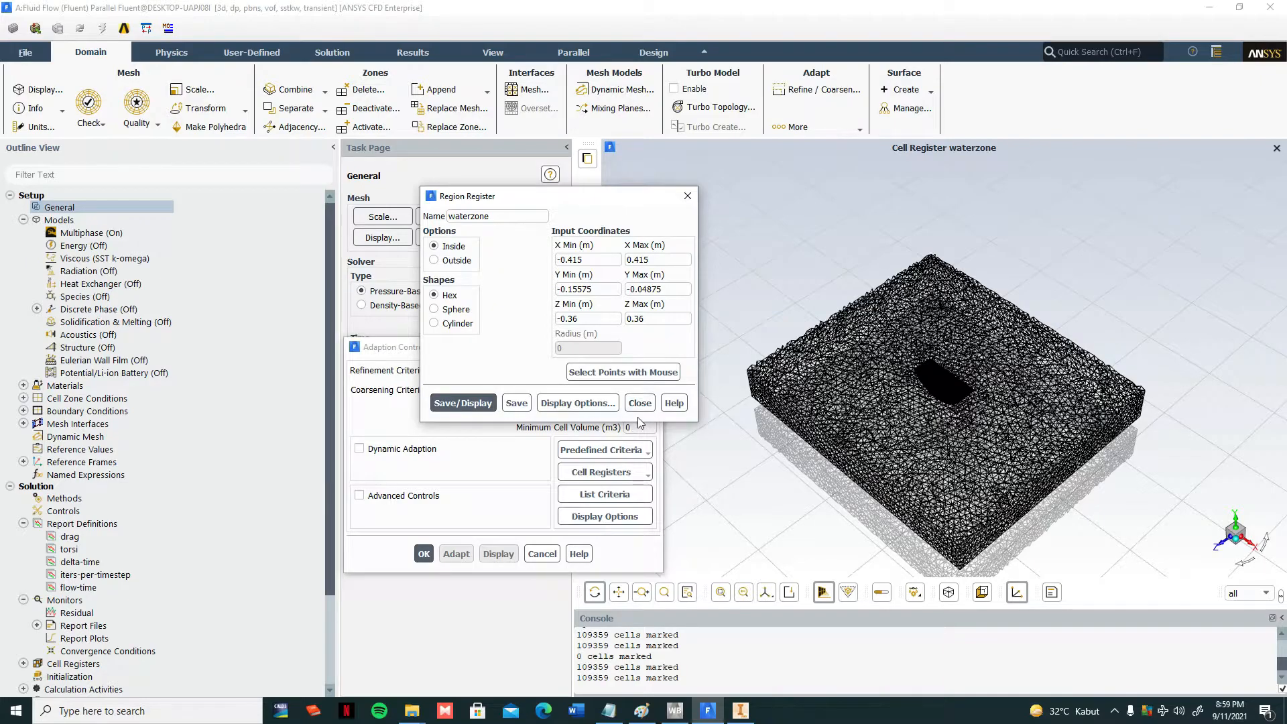
- Review the waterzone coordinates, save and display the register again, and close the region register and adaption settings
{"action": "double_click", "coordinate": [643, 260]}
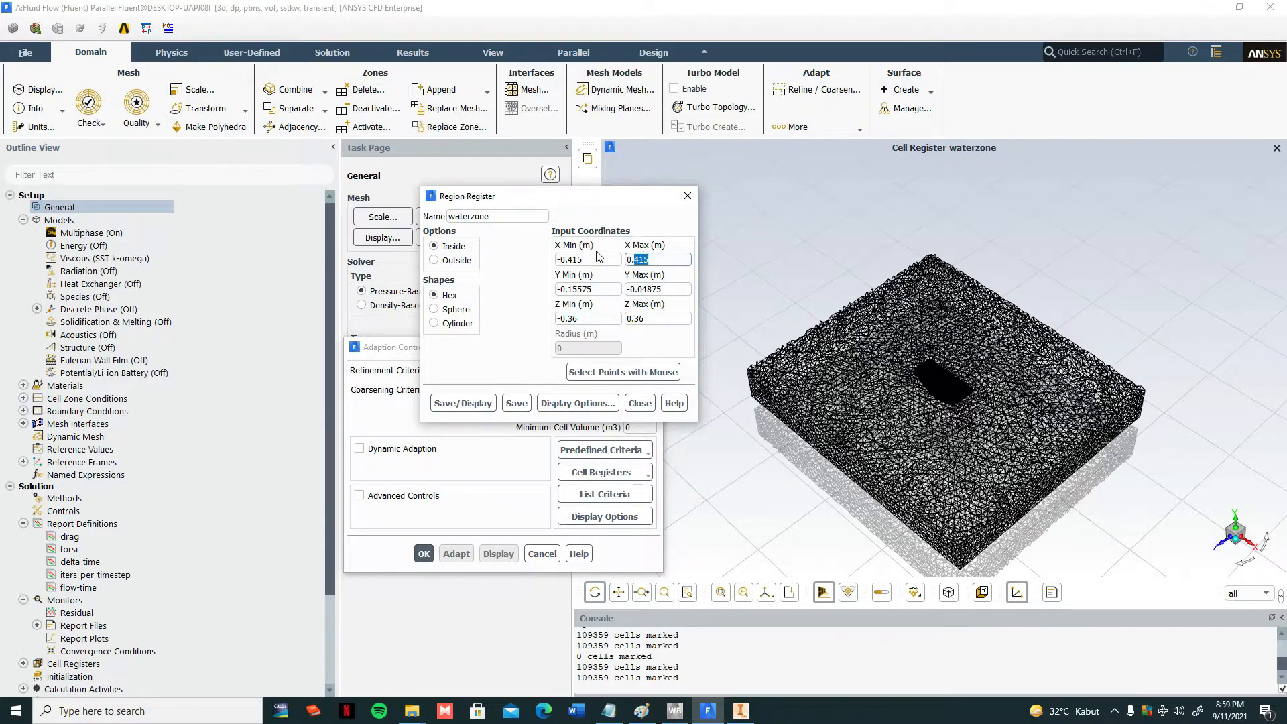
{"action": "left_click_drag", "start_coordinate": [613, 289], "coordinate": [561, 319]}
{"action": "left_click", "coordinate": [641, 319]}
{"action": "left_click", "coordinate": [478, 404]}
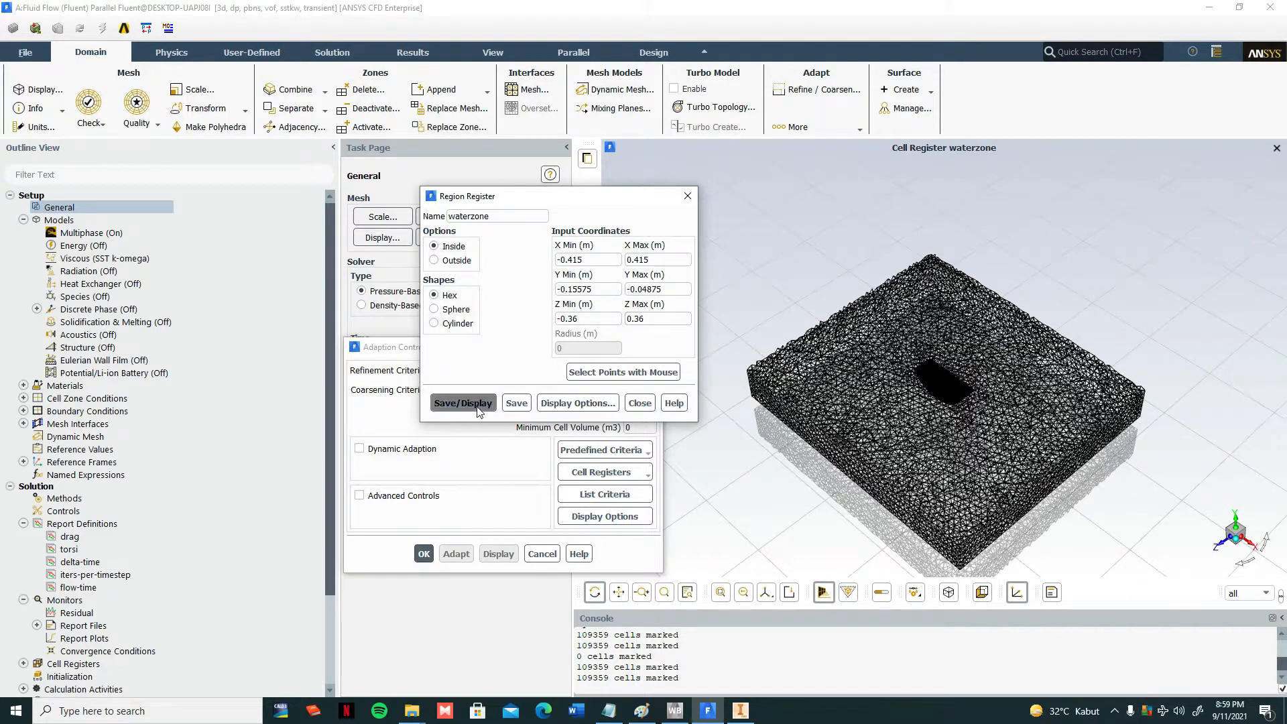
{"action": "left_click", "coordinate": [640, 403]}
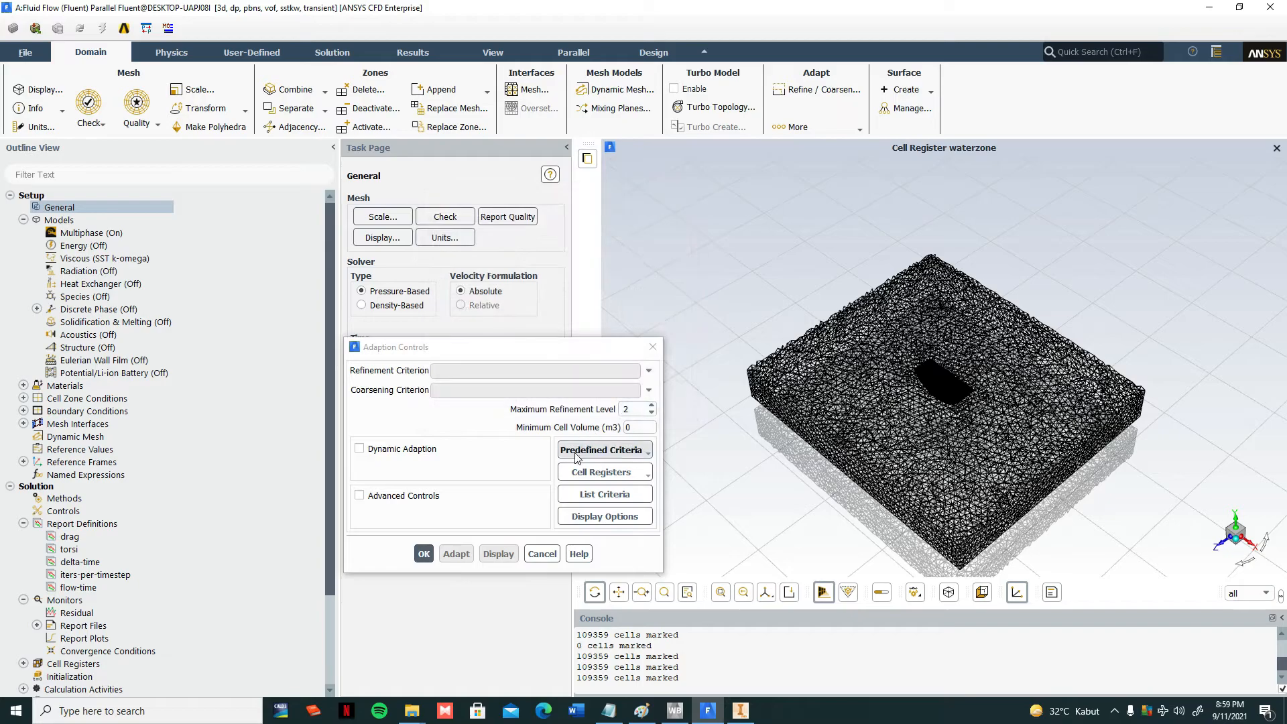
{"action": "left_click", "coordinate": [425, 554]}
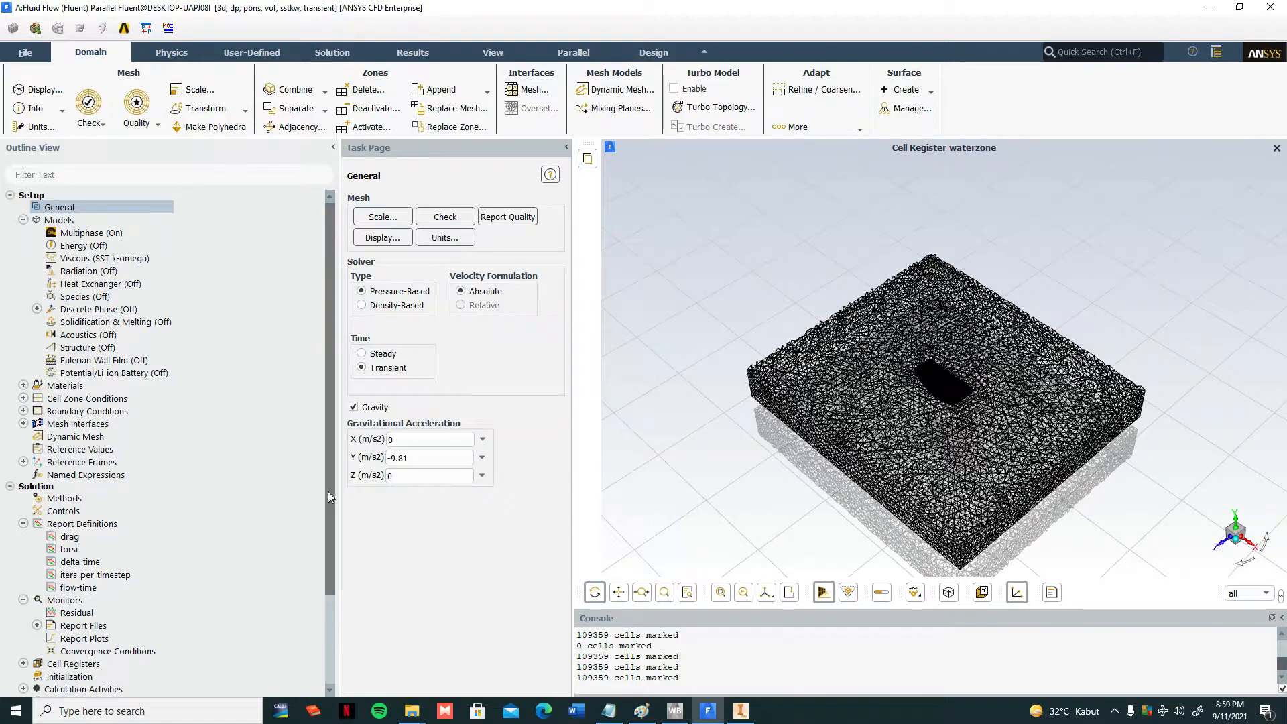
- Patch the waterzone register with a water-phase Volume Fraction of 1 in the solution initialization
{"action": "left_click_drag", "start_coordinate": [329, 492], "coordinate": [328, 596]}
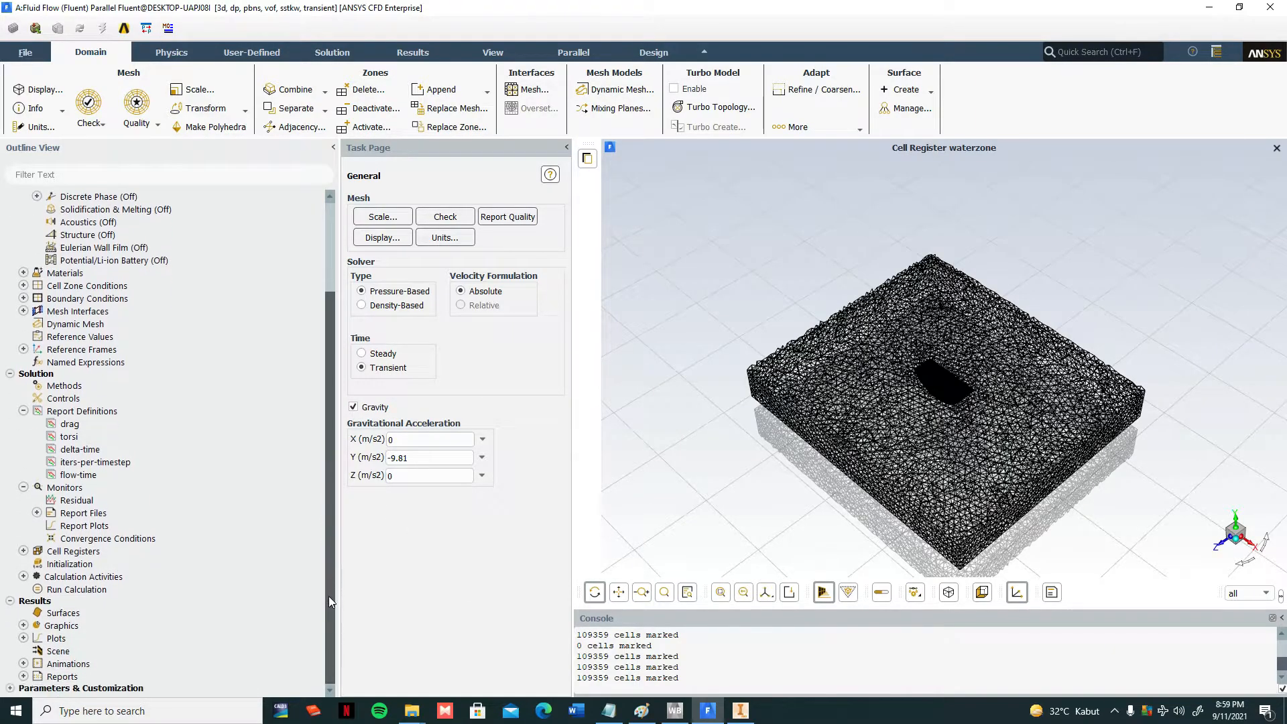
{"action": "left_click", "coordinate": [63, 572]}
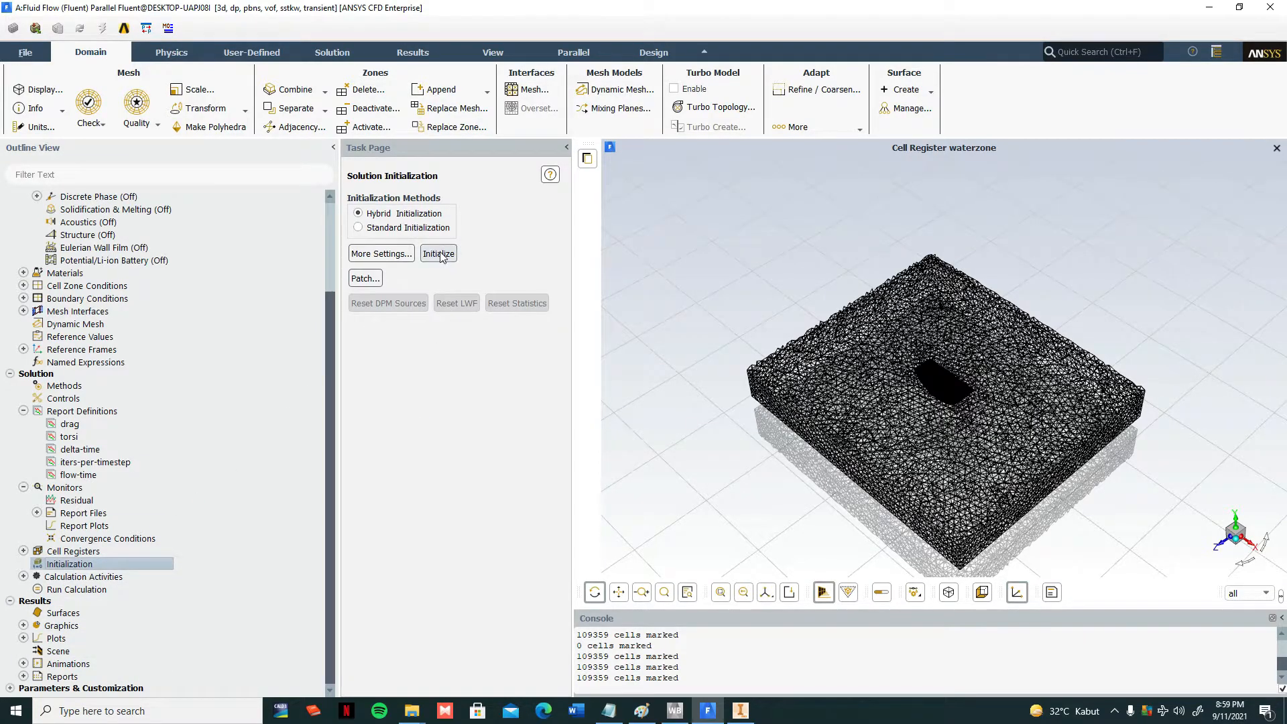
{"action": "left_click", "coordinate": [365, 278]}
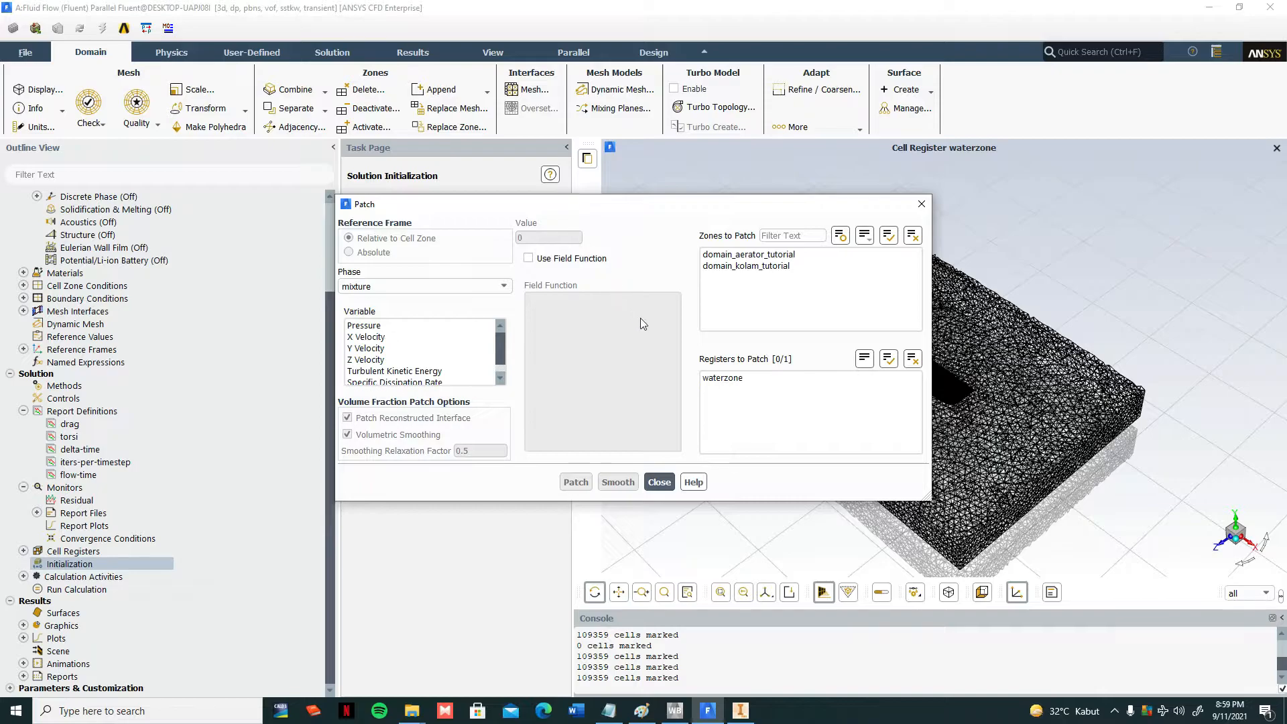
{"action": "left_click", "coordinate": [715, 379]}
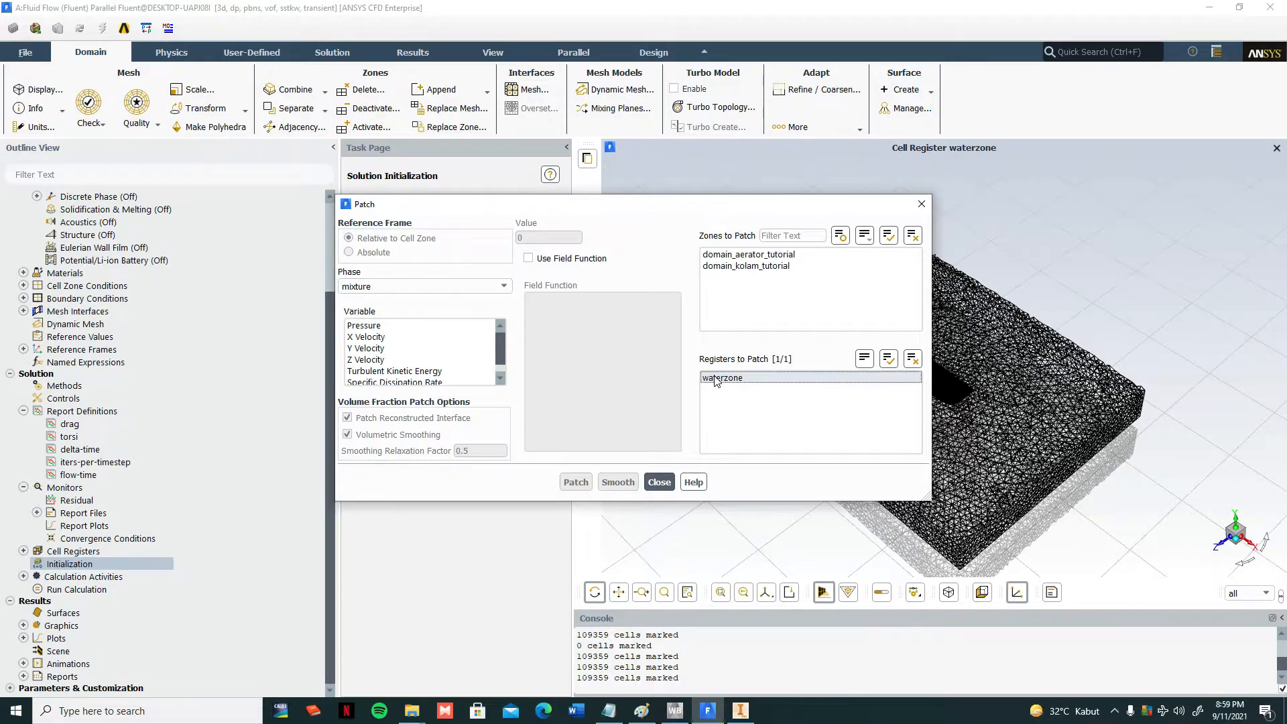
{"action": "left_click", "coordinate": [492, 287]}
{"action": "left_click", "coordinate": [470, 311]}
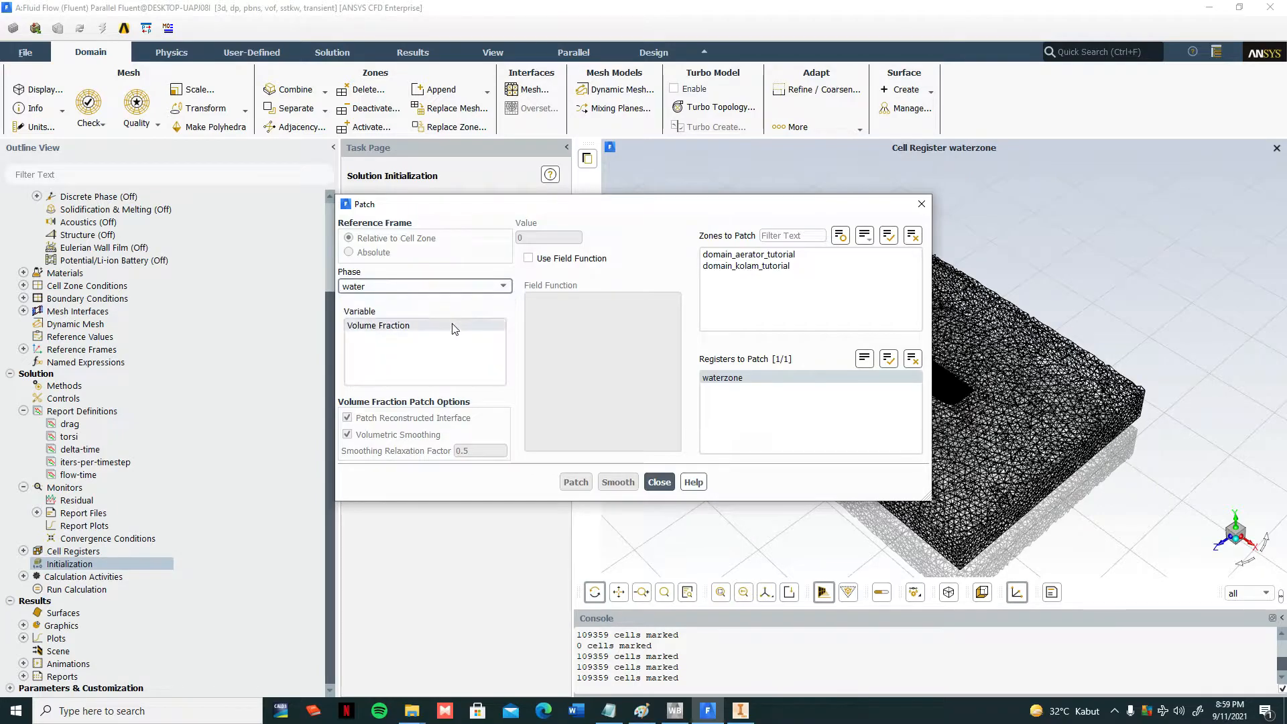
{"action": "left_click", "coordinate": [387, 328]}
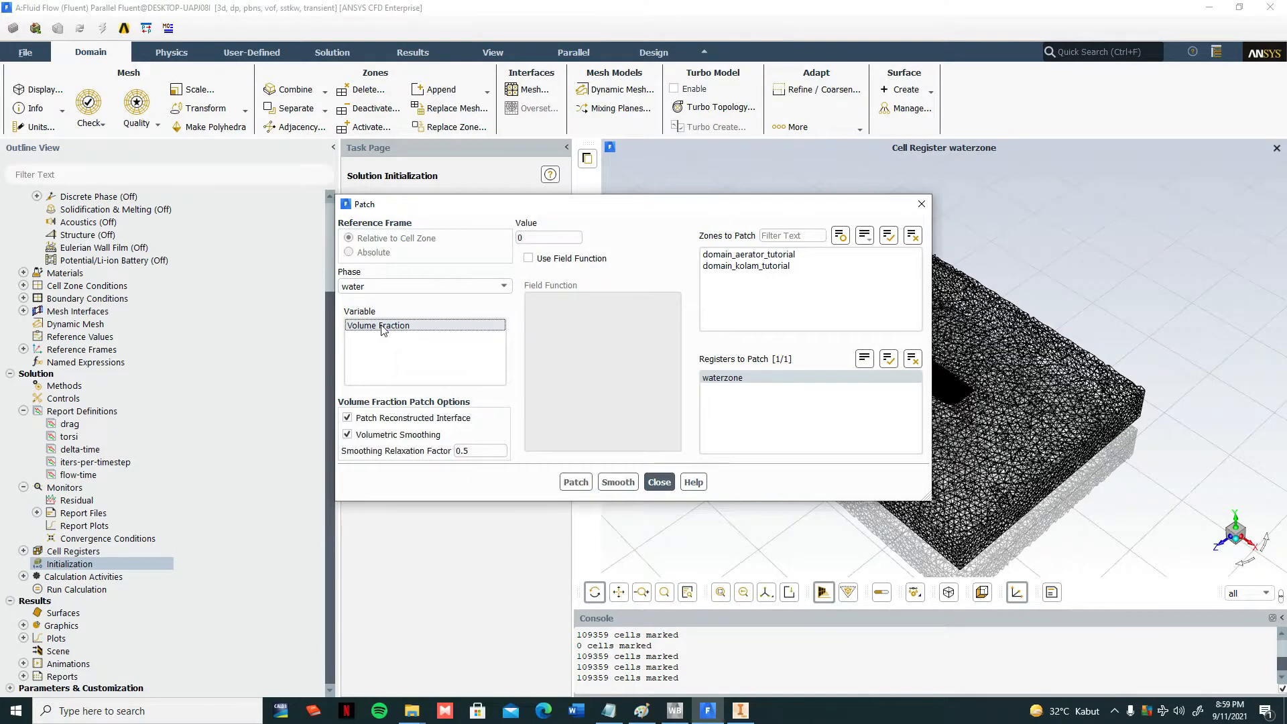
{"action": "left_click_drag", "start_coordinate": [537, 241], "coordinate": [511, 244]}
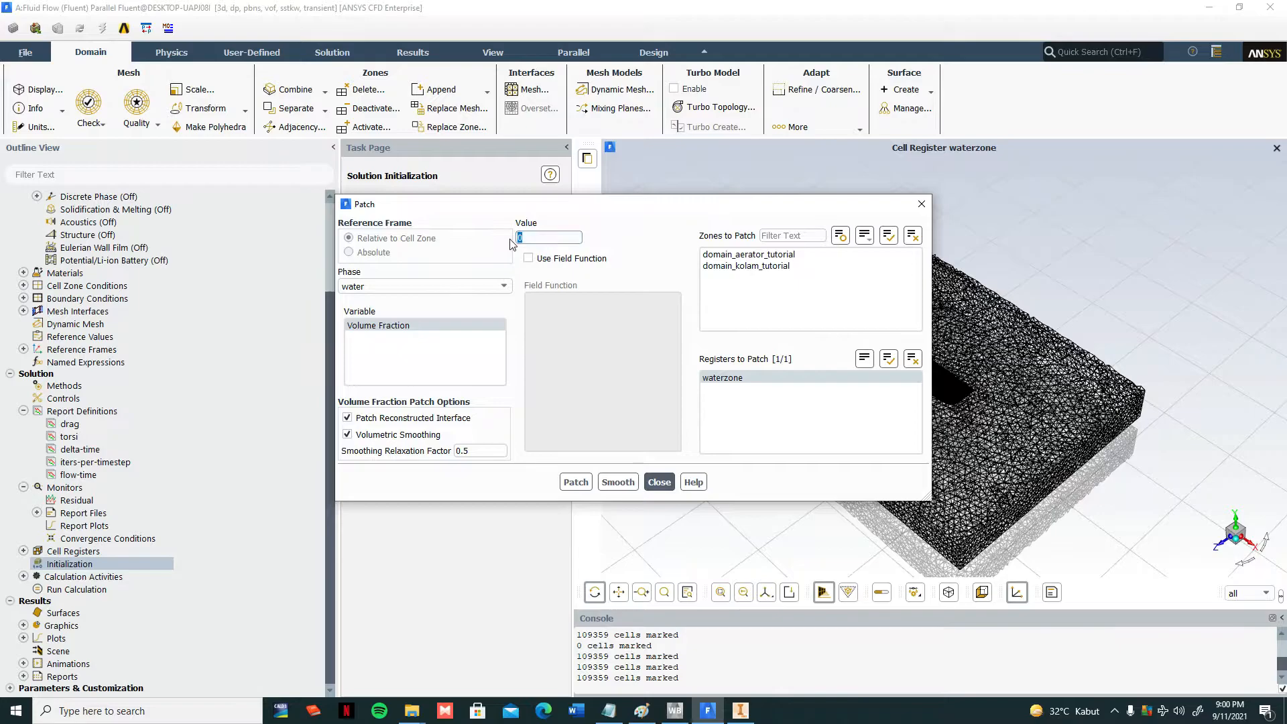
{"action": "type", "text": "1"}
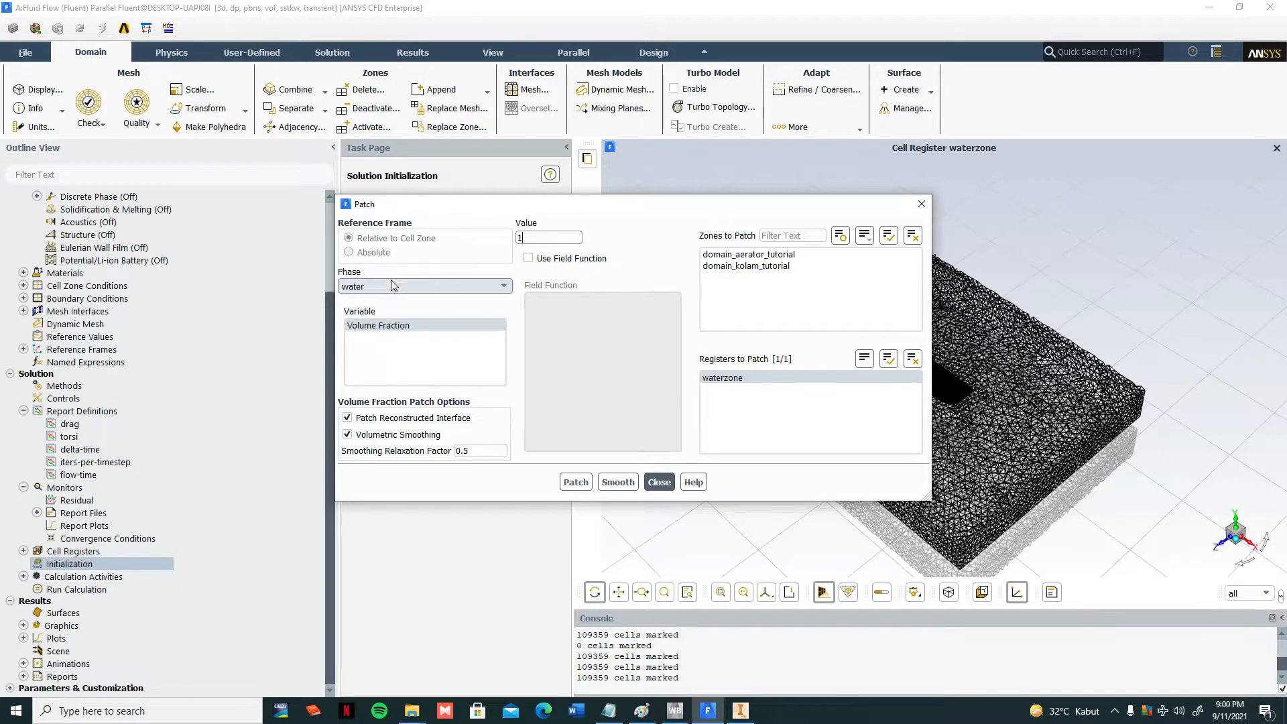
{"action": "left_click", "coordinate": [574, 483]}
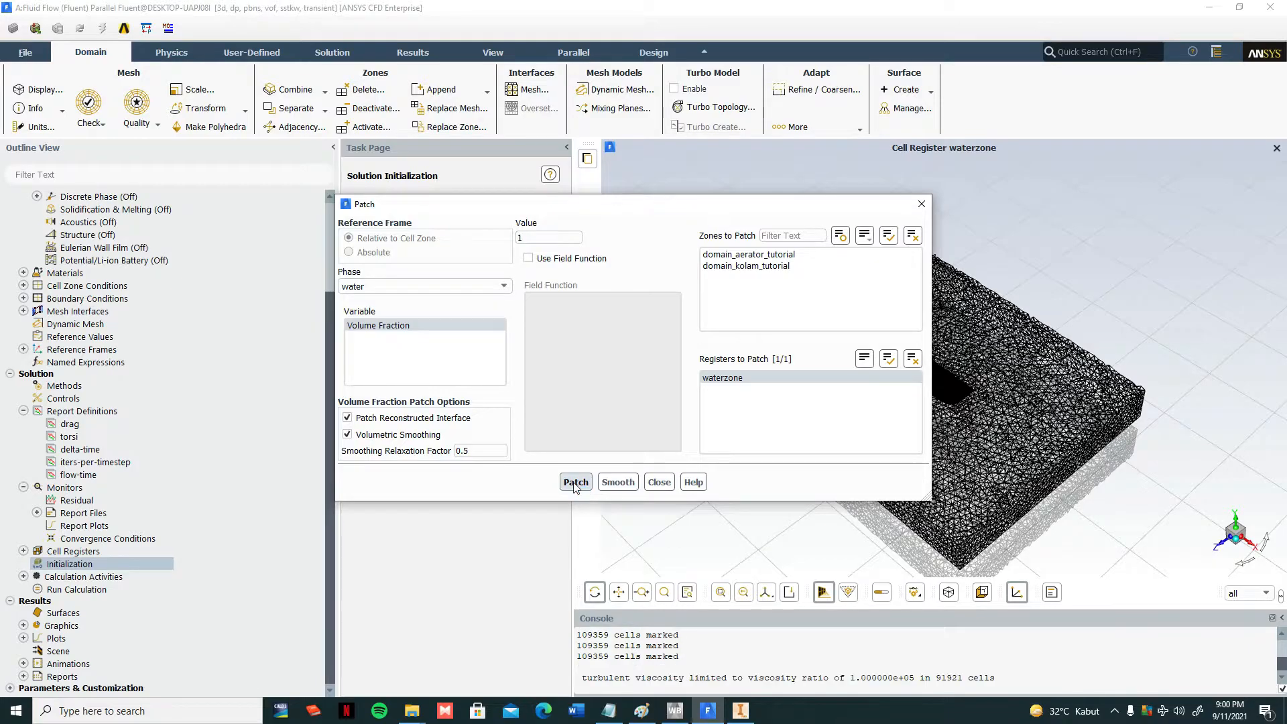
{"action": "left_click", "coordinate": [660, 483]}
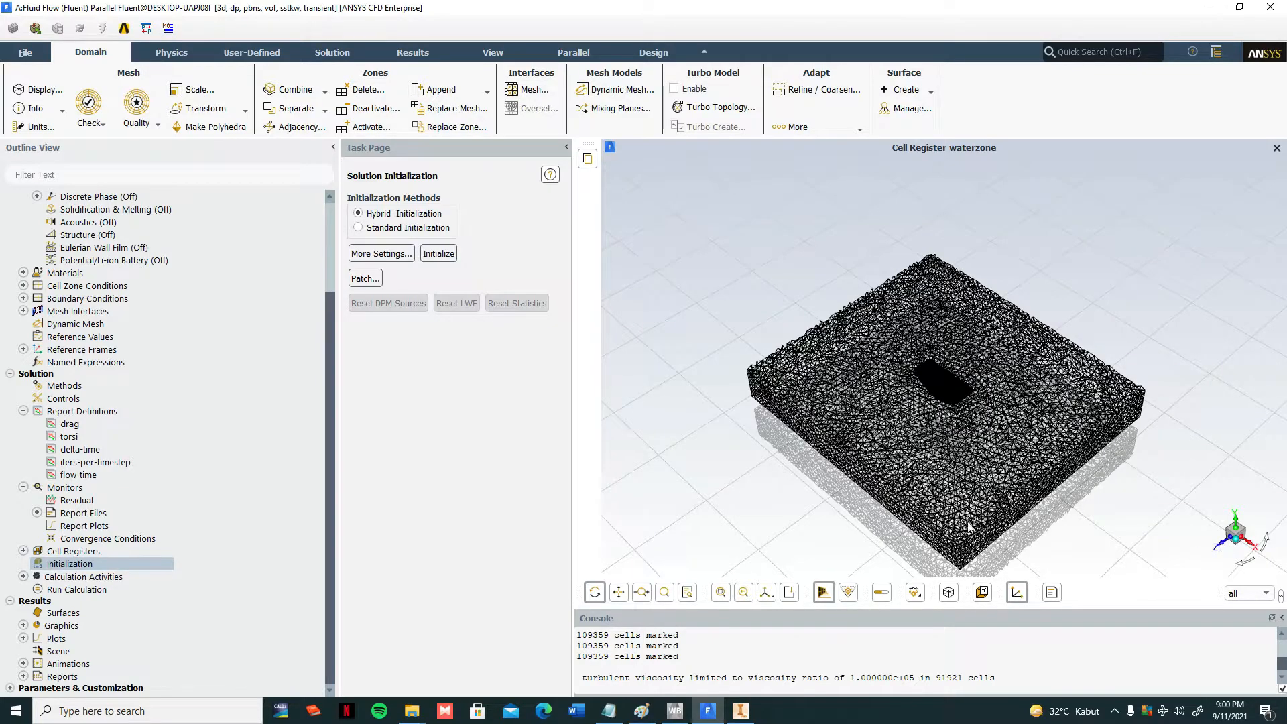
- Create a new contour in the results graphics showing the air-phase Volume fraction from the Phases category
{"action": "left_click", "coordinate": [24, 625]}
{"action": "left_click", "coordinate": [23, 626]}
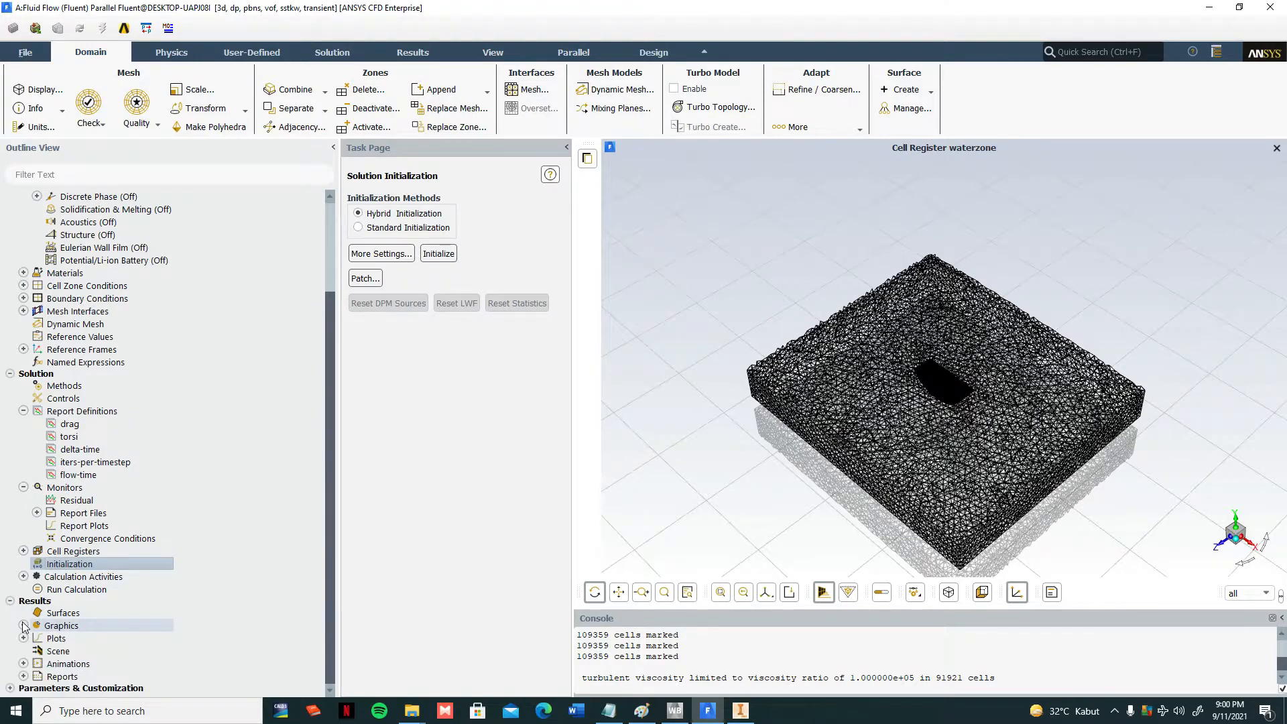
{"action": "left_click", "coordinate": [23, 626]}
{"action": "left_click", "coordinate": [65, 653]}
{"action": "double_click", "coordinate": [65, 654]}
{"action": "left_click_drag", "start_coordinate": [507, 354], "coordinate": [512, 145]}
{"action": "left_click", "coordinate": [510, 204]}
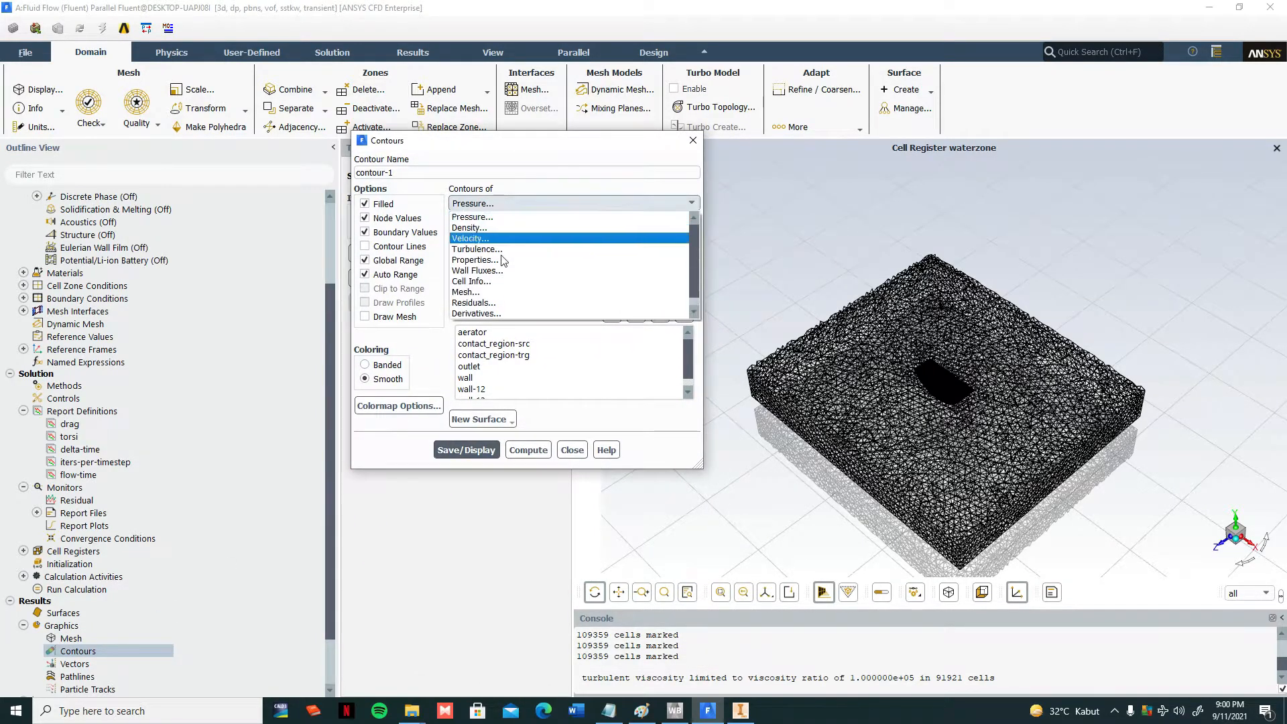
{"action": "scroll", "coordinate": [482, 315], "scroll_direction": "down", "scroll_amount": 1}
{"action": "left_click", "coordinate": [480, 309]}
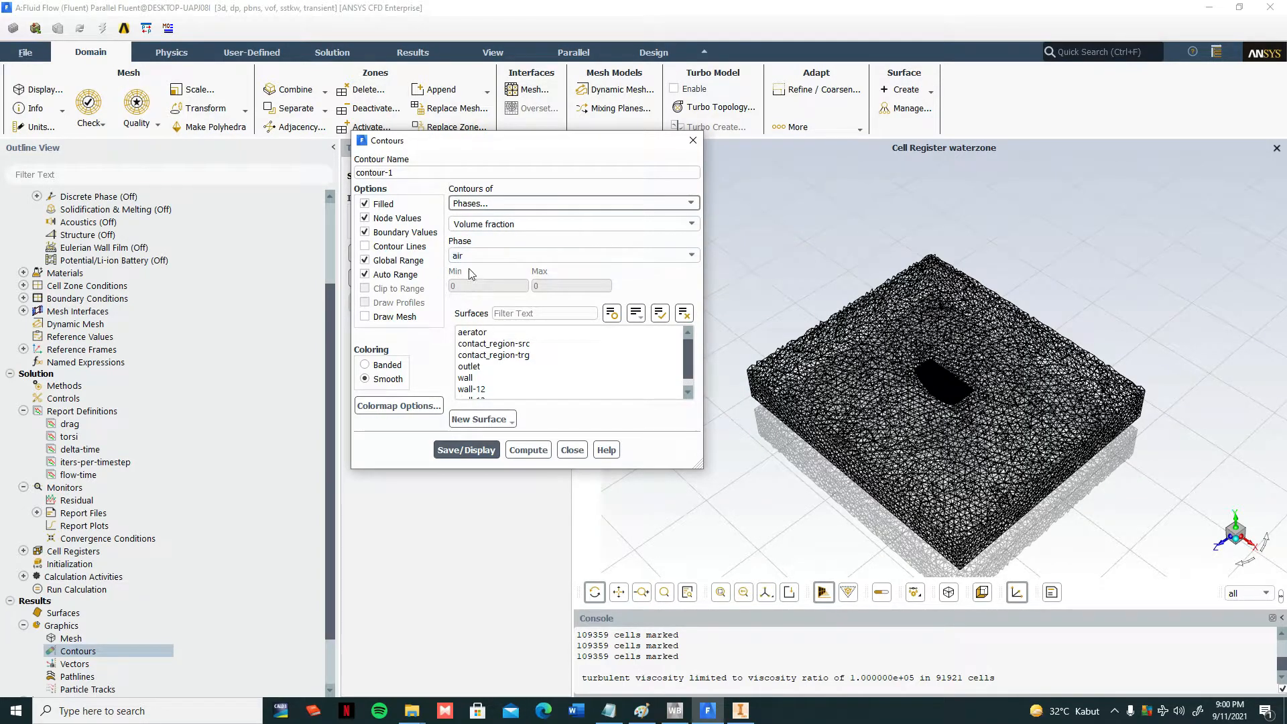
- Display the air volume fraction contour on the aerator surface and inspect it face-on along the Z axis
{"action": "left_click", "coordinate": [473, 332]}
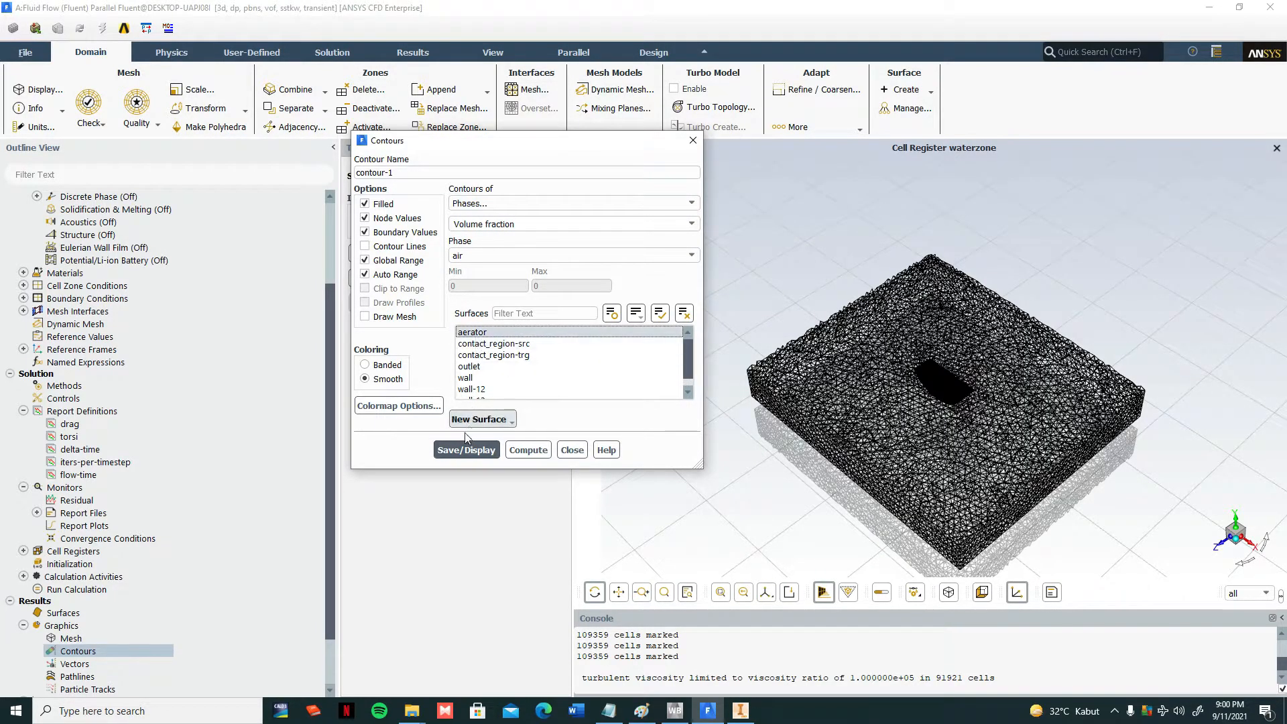
{"action": "left_click", "coordinate": [462, 450]}
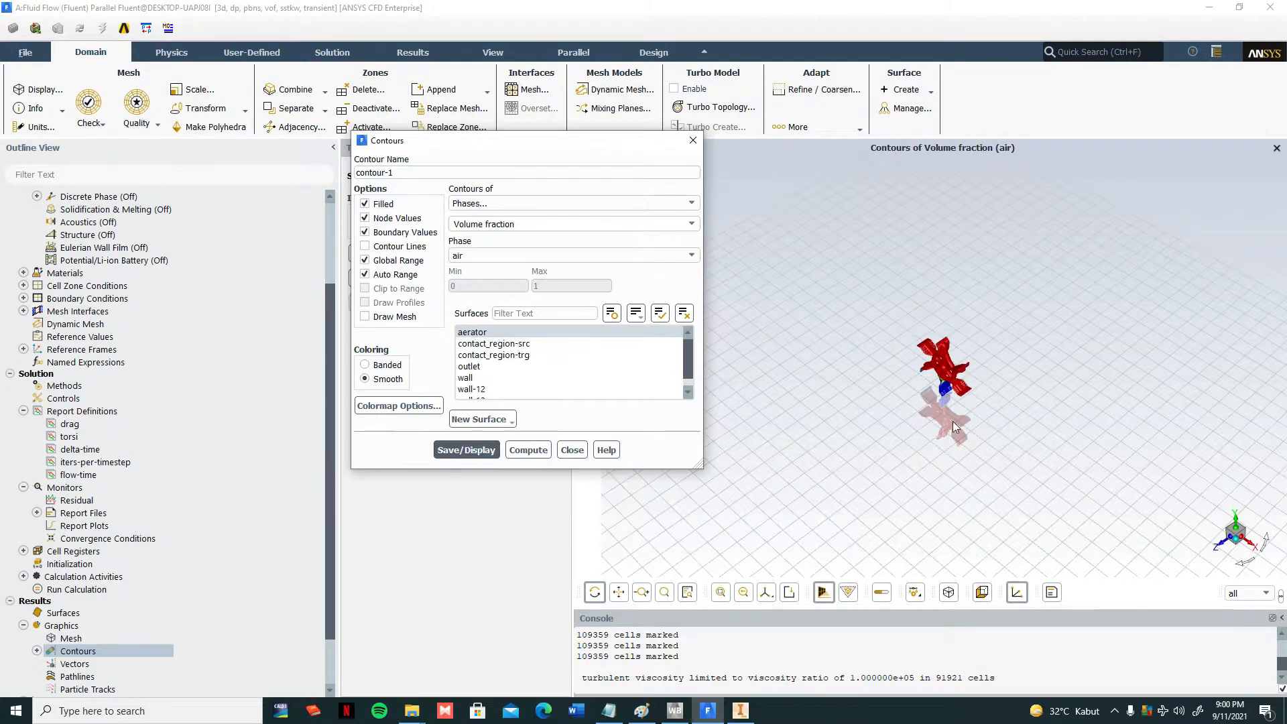
{"action": "scroll", "coordinate": [936, 387], "scroll_direction": "up", "scroll_amount": 5}
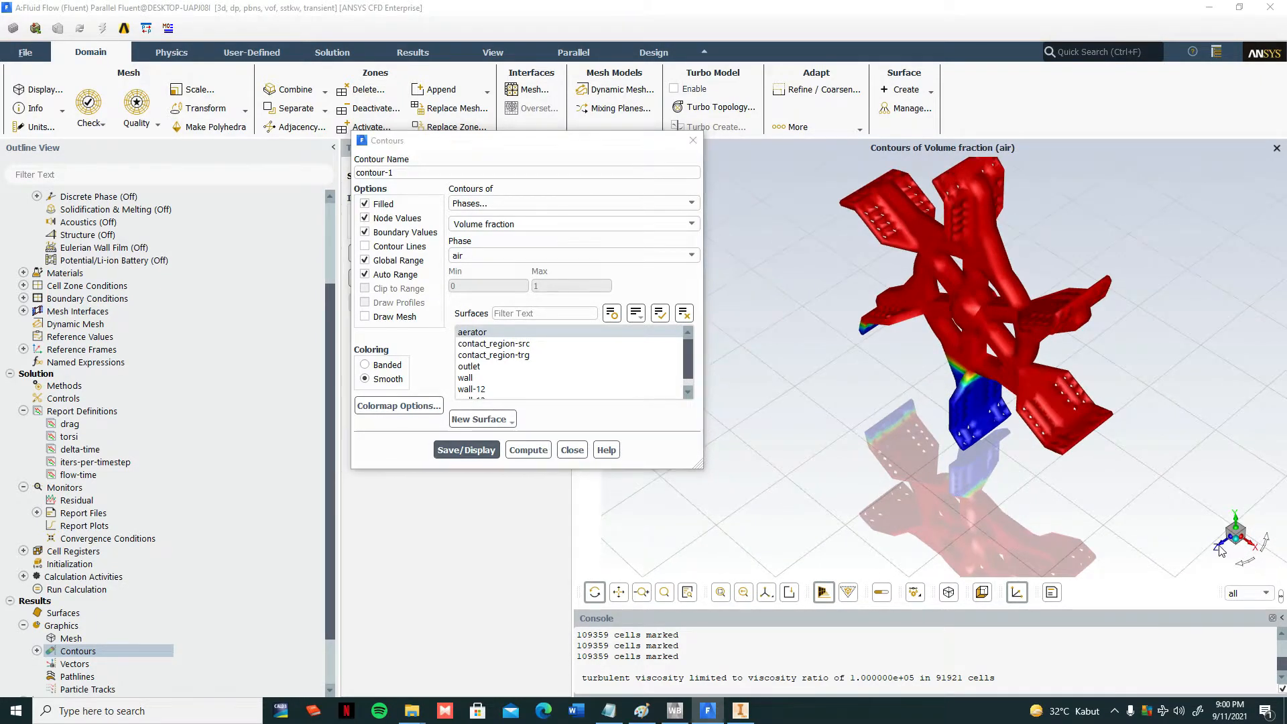
{"action": "left_click", "coordinate": [1219, 545]}
{"action": "scroll", "coordinate": [939, 383], "scroll_direction": "up", "scroll_amount": 6}
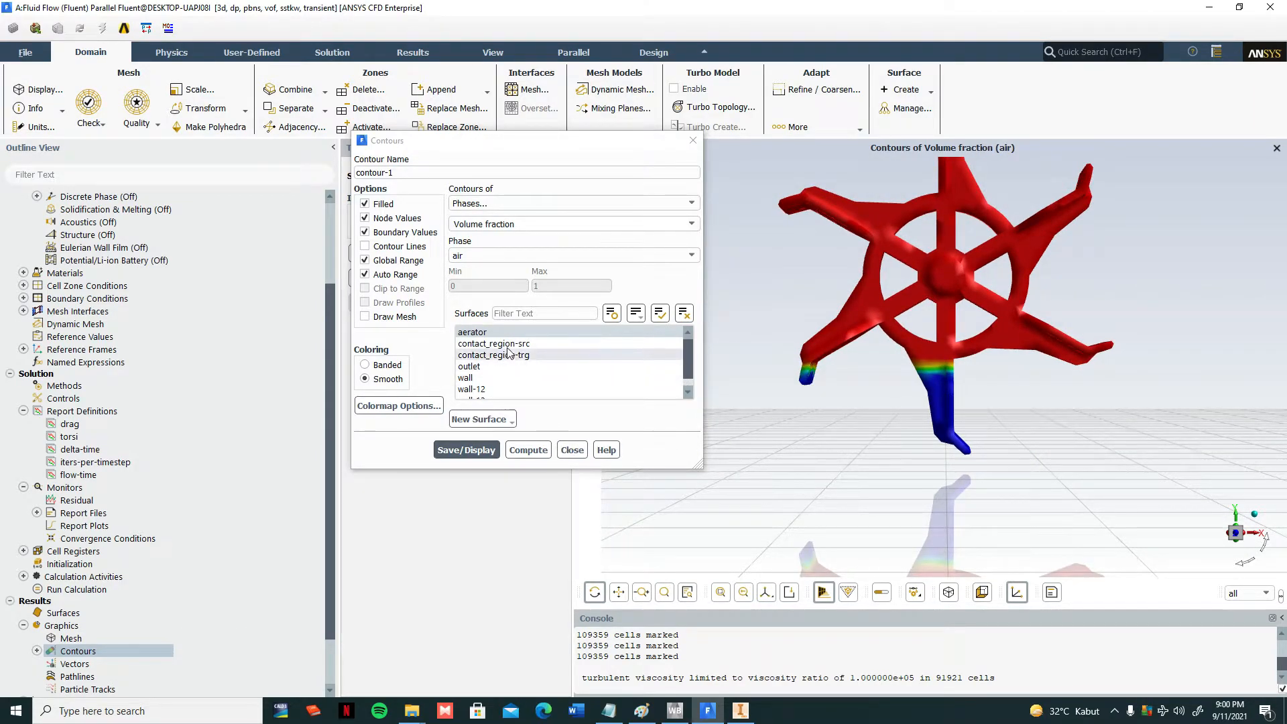
- Display the air volume fraction contour on all surfaces, inspect it in isometric view, and close the contour settings
{"action": "left_click_drag", "start_coordinate": [510, 347], "coordinate": [500, 399]}
{"action": "left_click", "coordinate": [468, 450]}
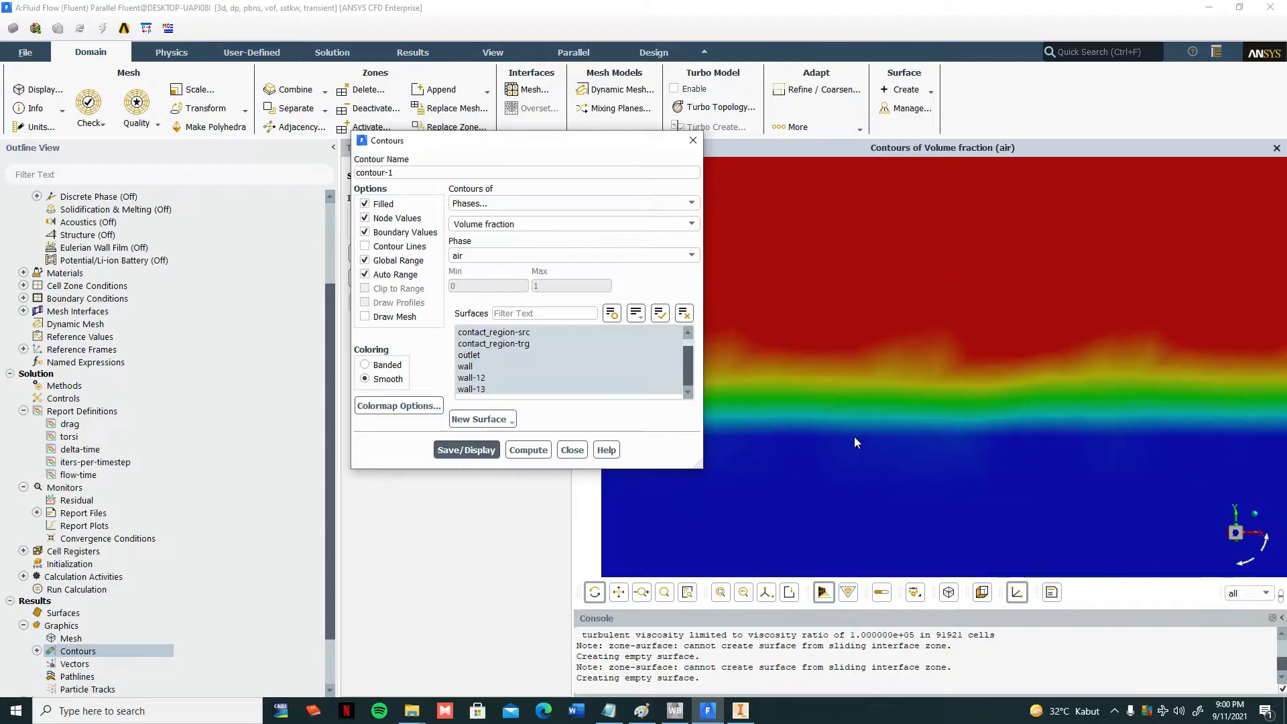
{"action": "left_click", "coordinate": [1254, 515]}
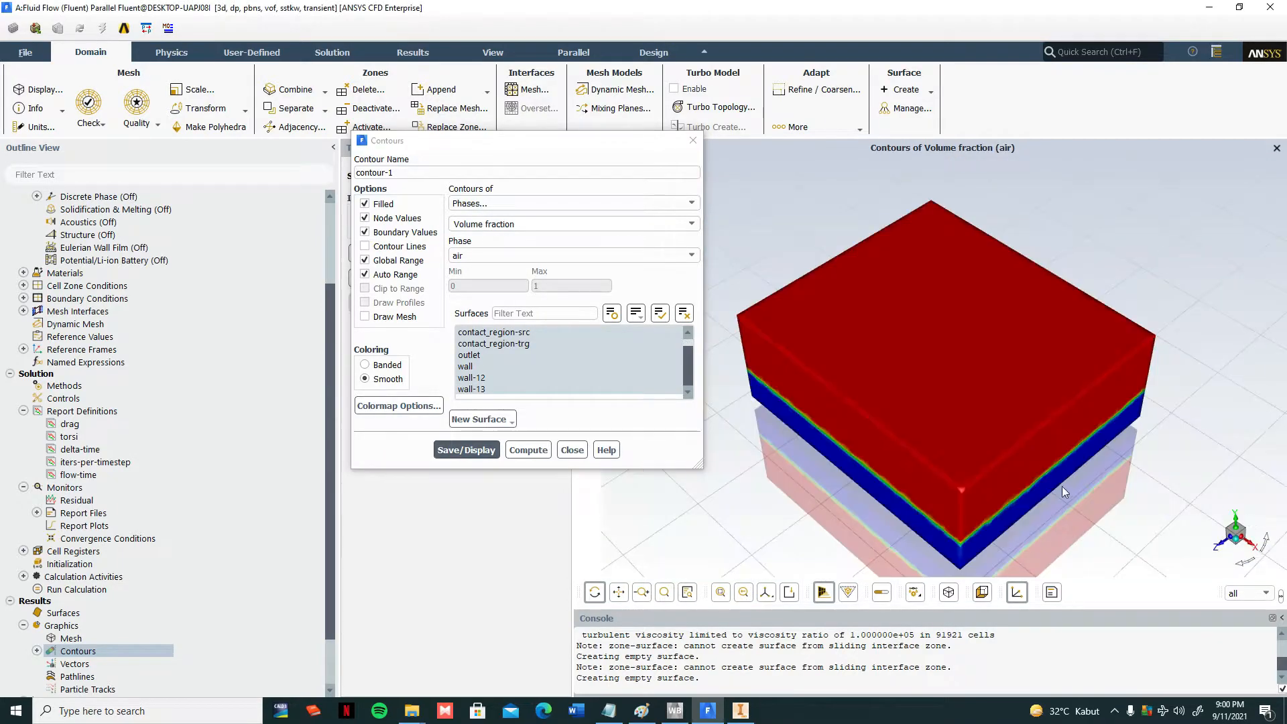
{"action": "scroll", "coordinate": [956, 558], "scroll_direction": "up", "scroll_amount": 2}
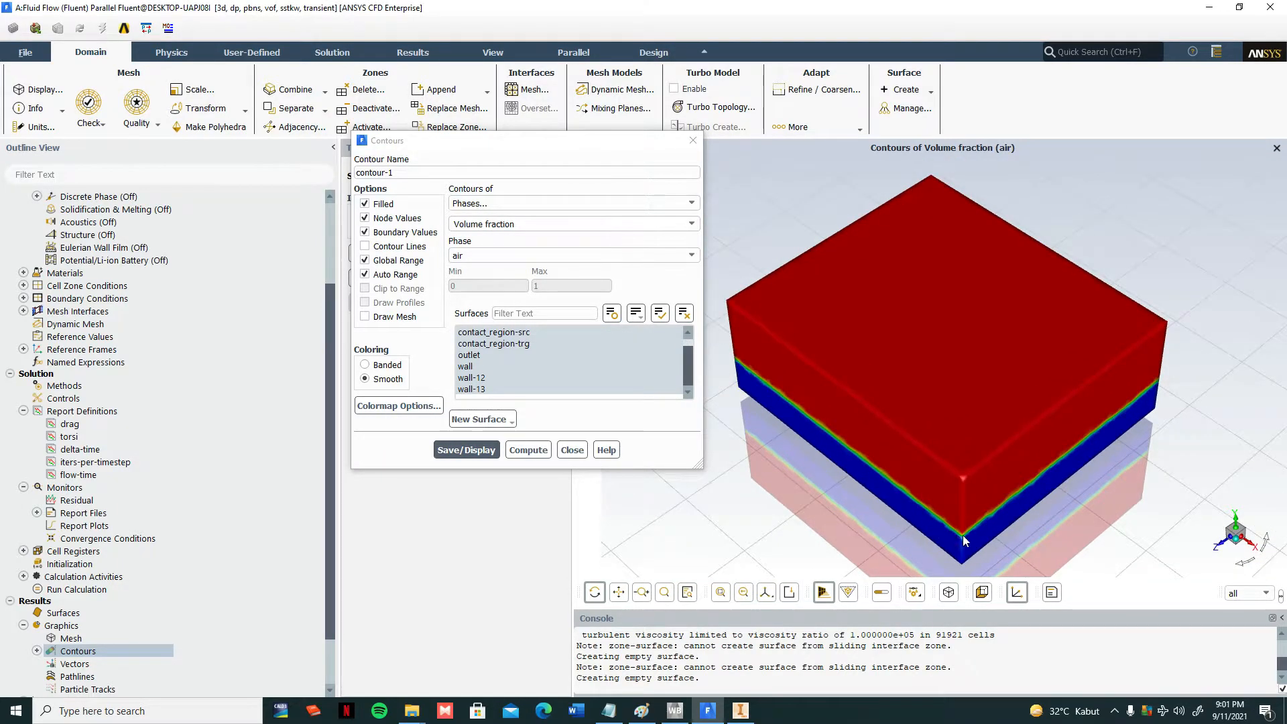
{"action": "left_click", "coordinate": [583, 448]}
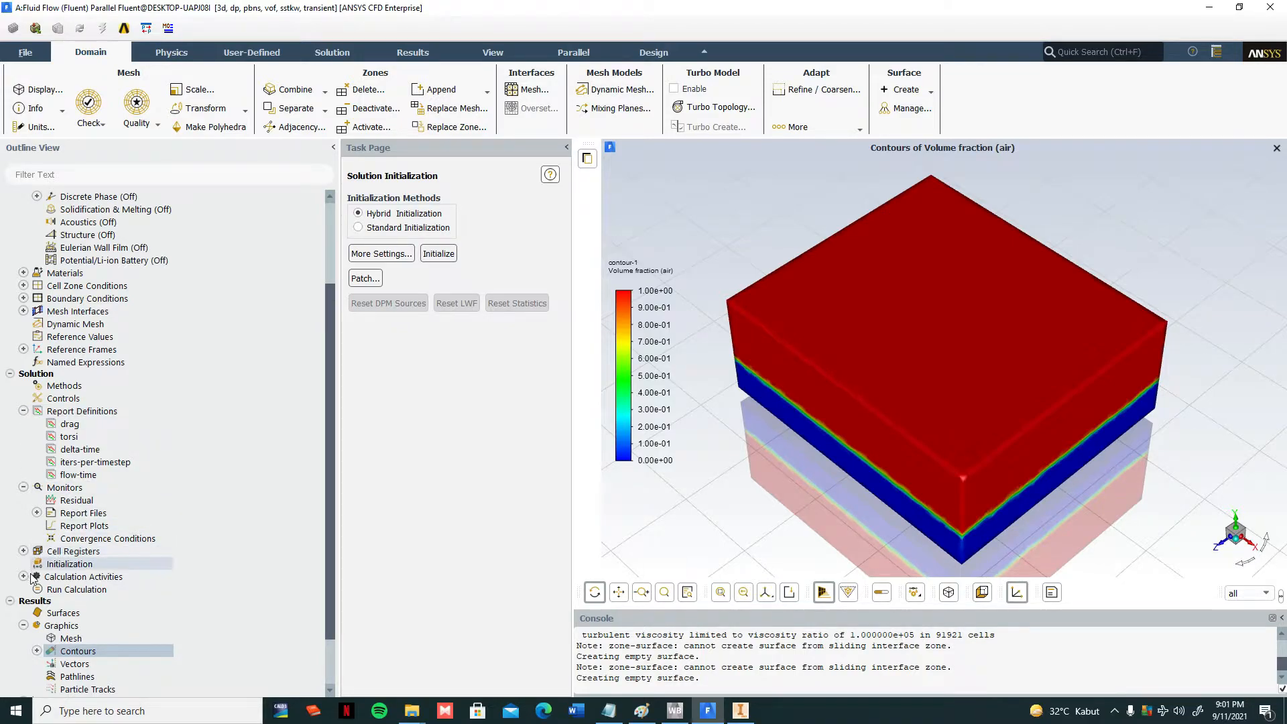
- Set the calculation activities to autosave every 1 time step
{"action": "left_click", "coordinate": [57, 581]}
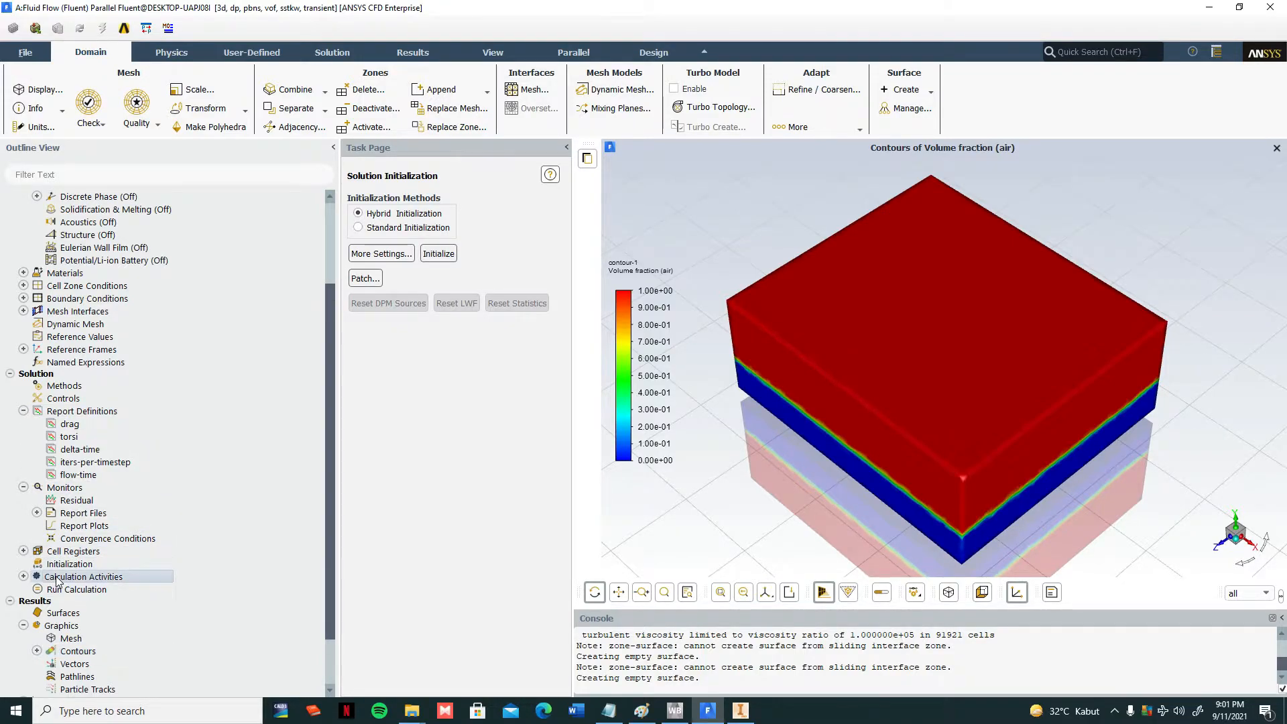
{"action": "double_click", "coordinate": [58, 581]}
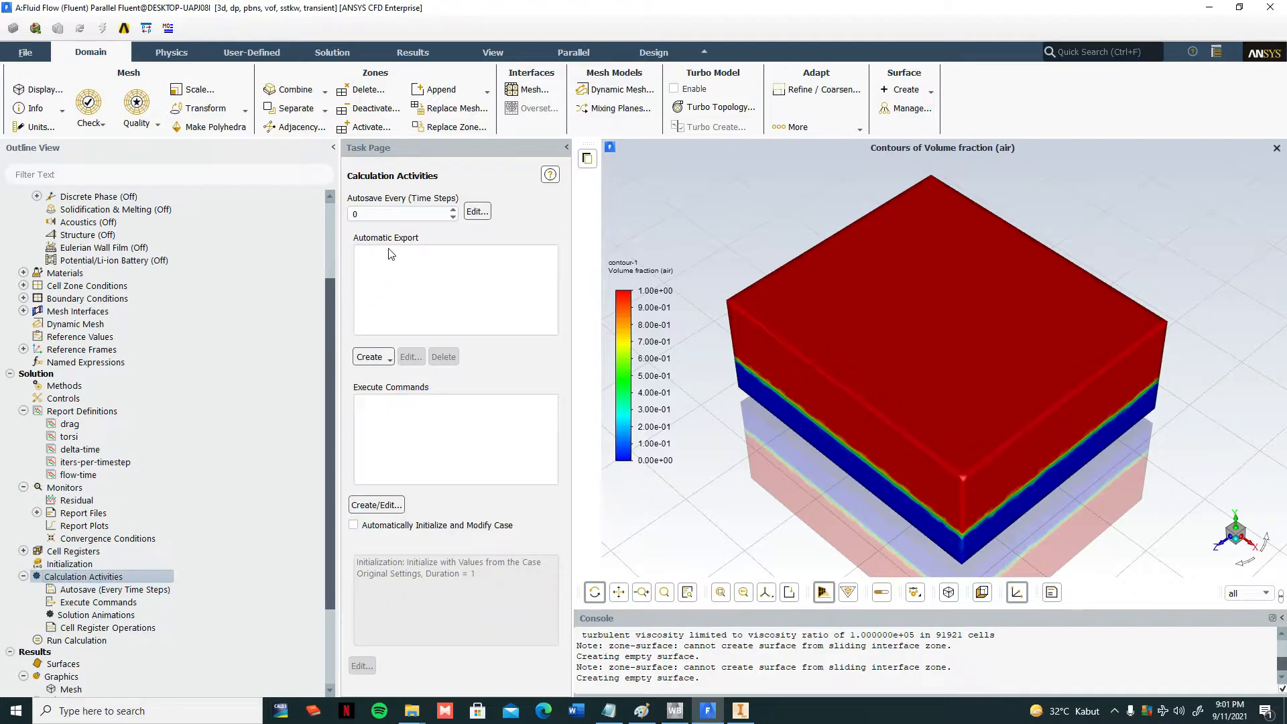
{"action": "left_click", "coordinate": [452, 210]}
- Create an automatic solution data export named aerator as CDAT for CFD-Post & EnSight, with Volume fraction (air) and Volume fraction (water)
{"action": "left_click", "coordinate": [369, 356]}
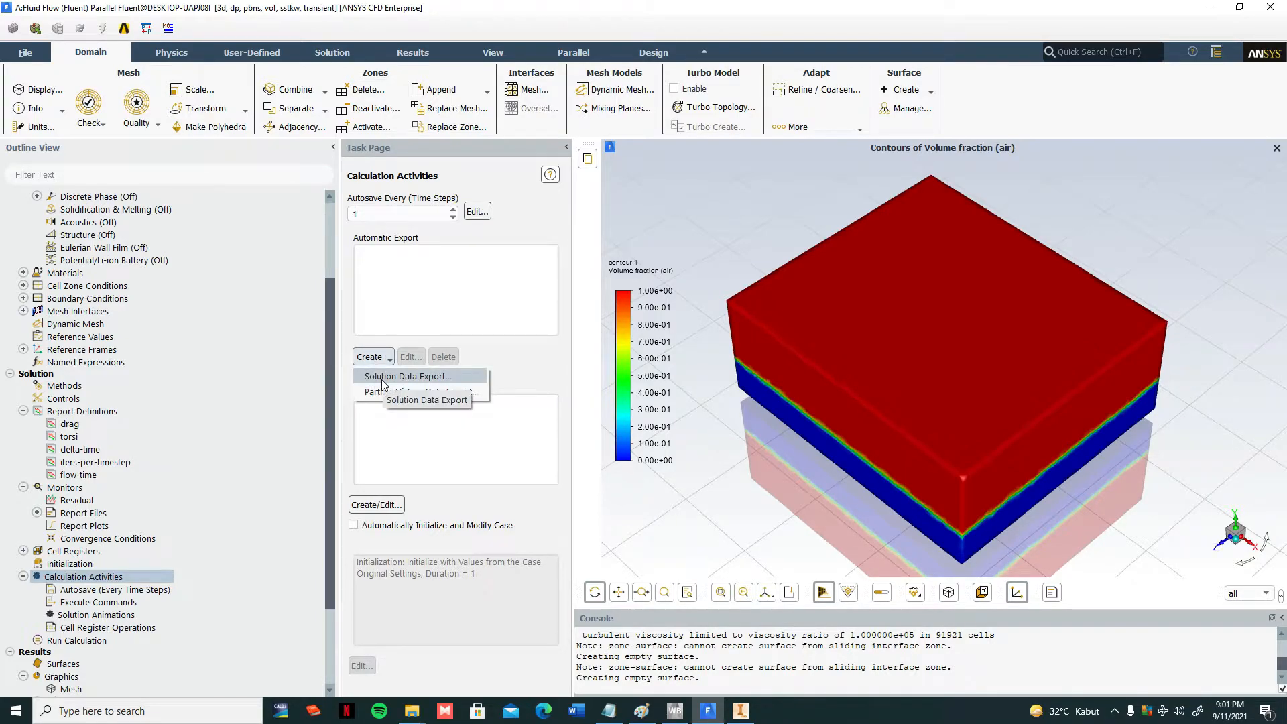
{"action": "left_click", "coordinate": [383, 377]}
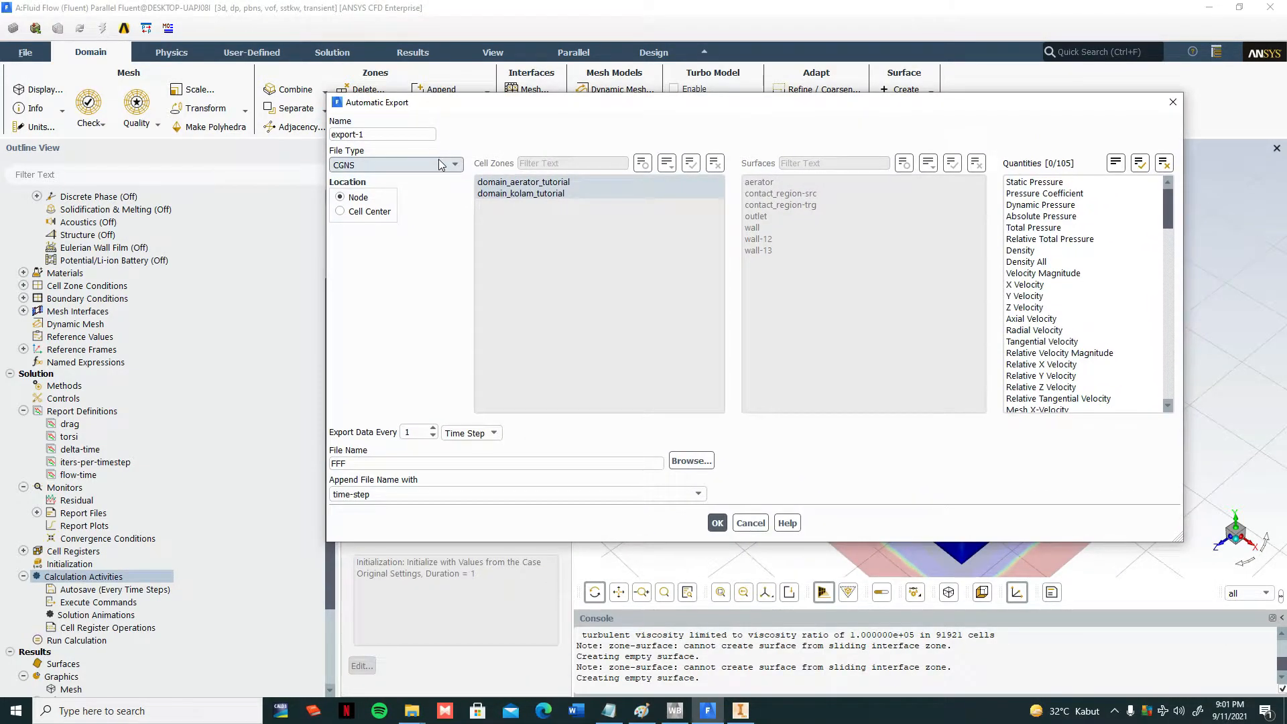
{"action": "left_click", "coordinate": [441, 164]}
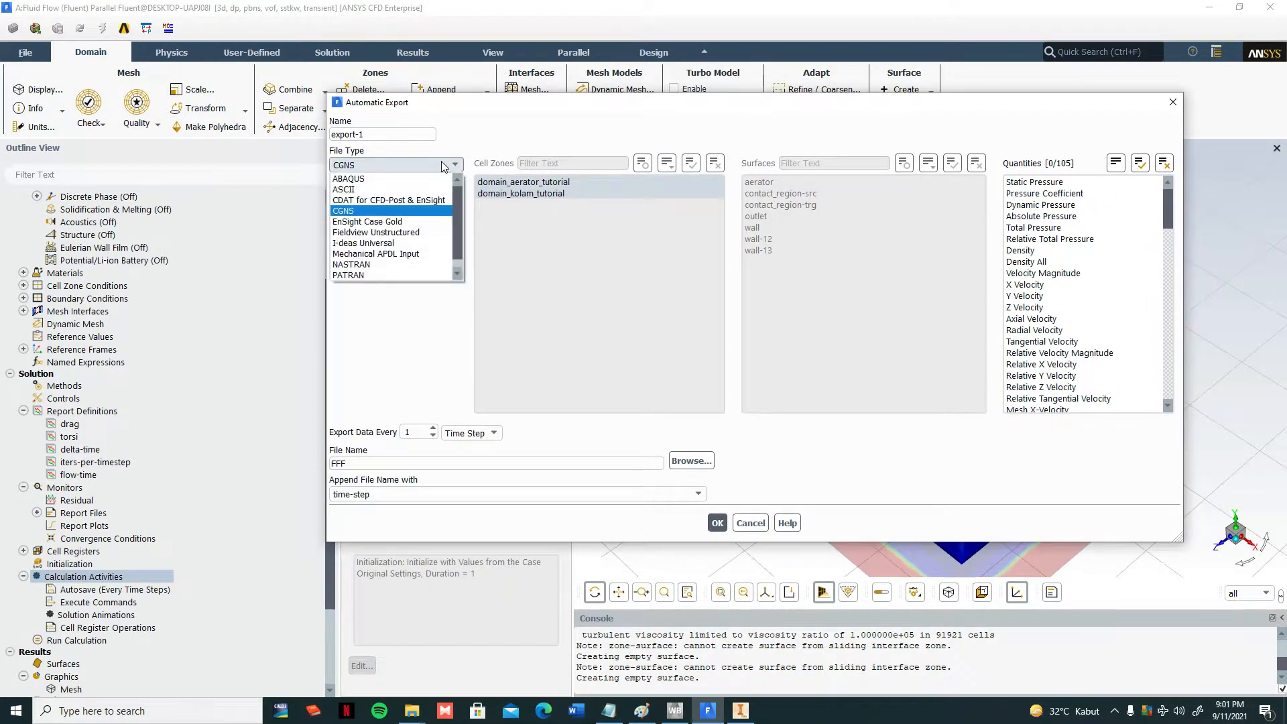
{"action": "left_click", "coordinate": [372, 201]}
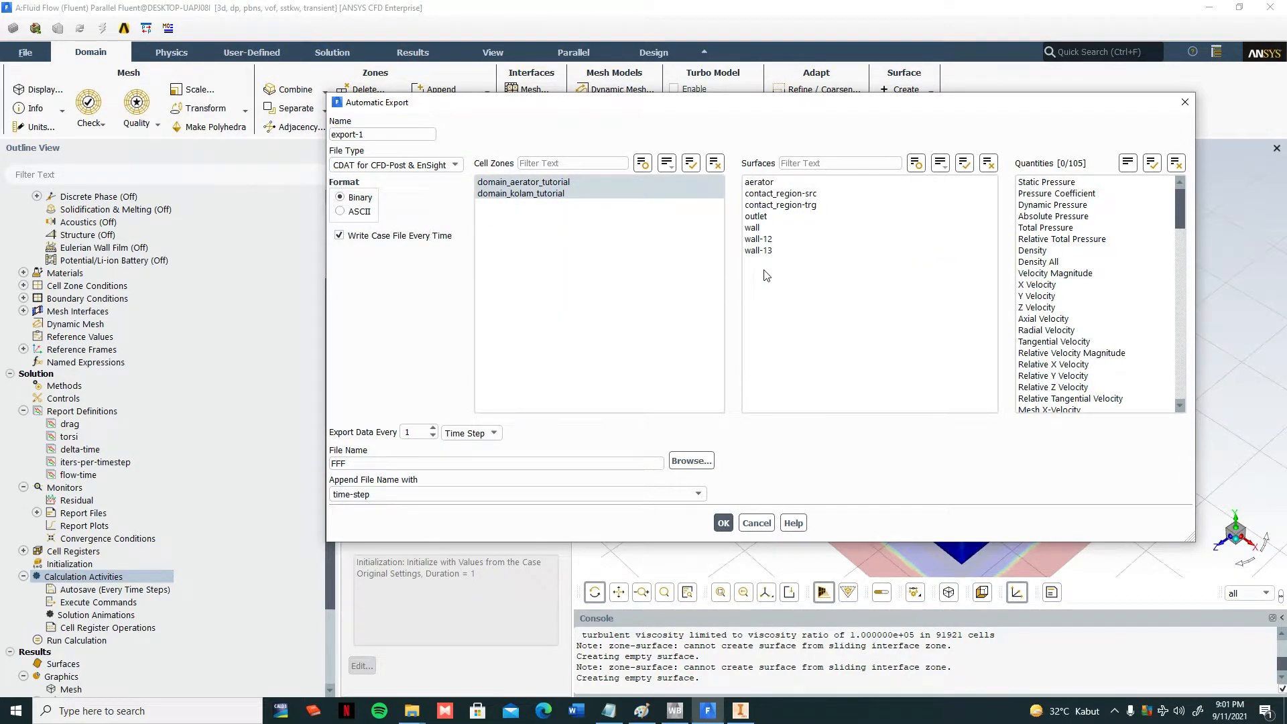
{"action": "scroll", "coordinate": [1061, 302], "scroll_direction": "down", "scroll_amount": 20}
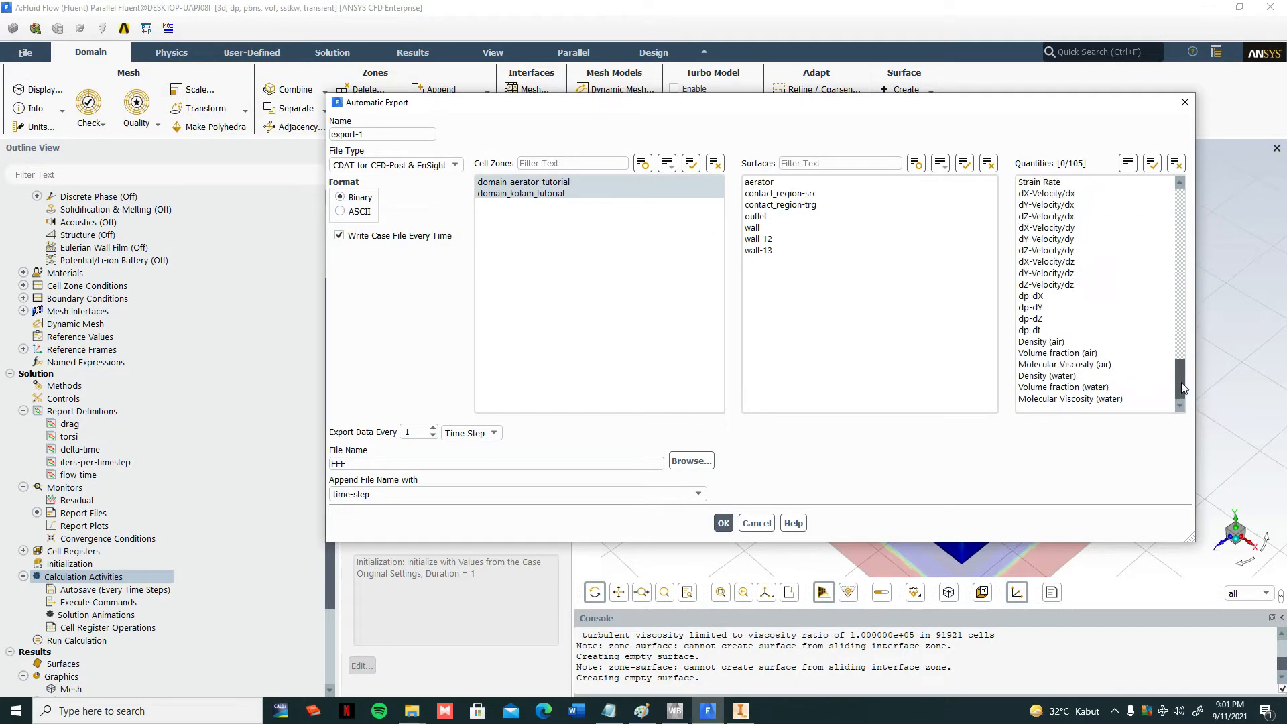
{"action": "left_click", "coordinate": [1061, 355]}
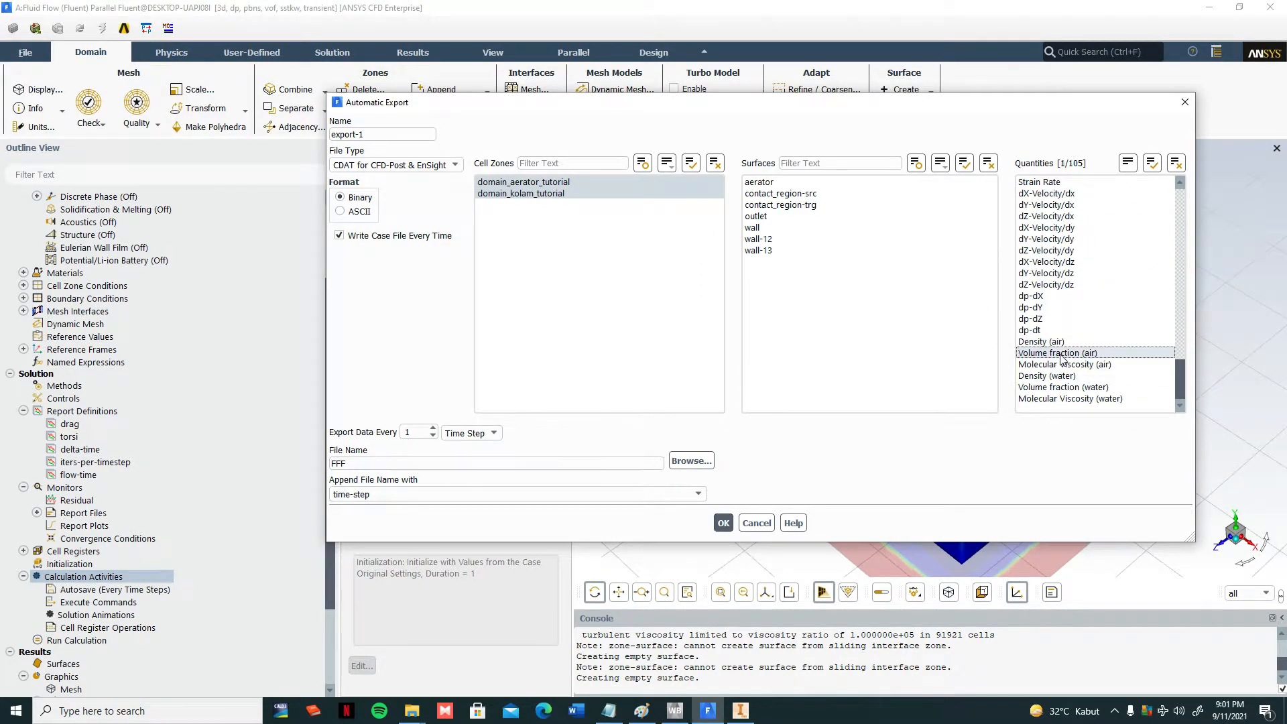
{"action": "left_click", "coordinate": [1082, 388]}
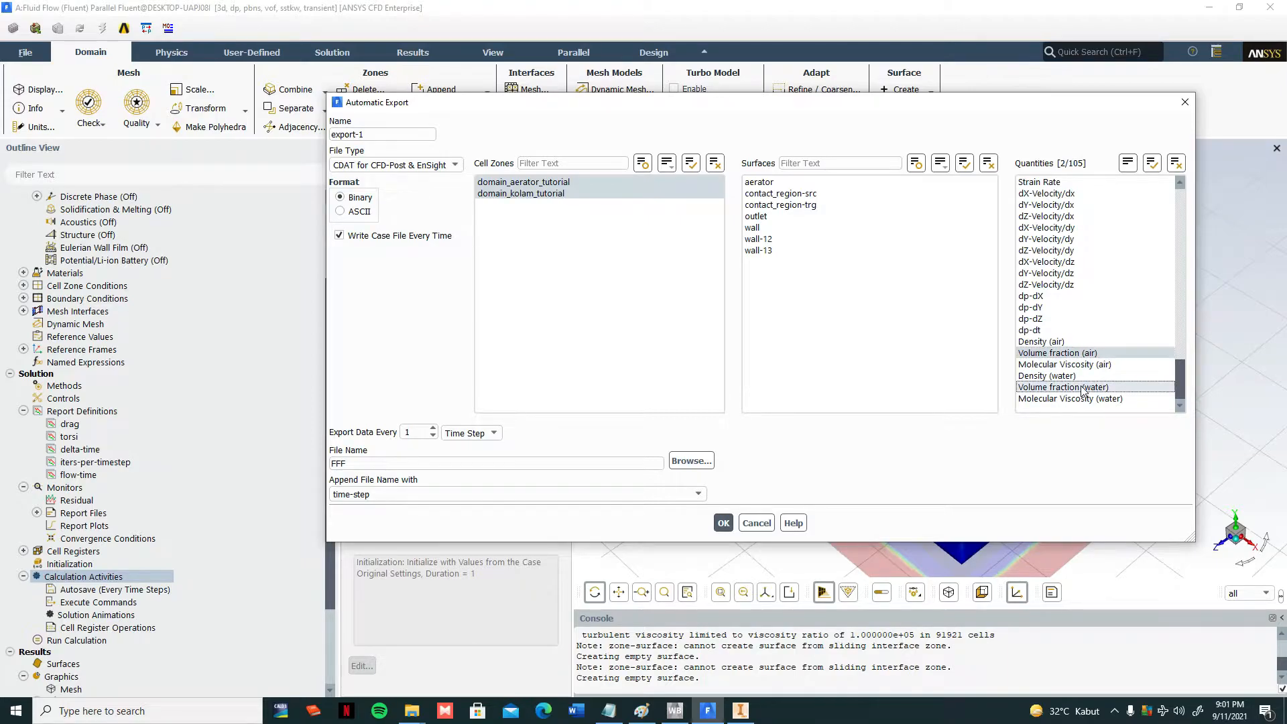
{"action": "left_click_drag", "start_coordinate": [395, 134], "coordinate": [306, 141]}
{"action": "type", "text": "aerator"}
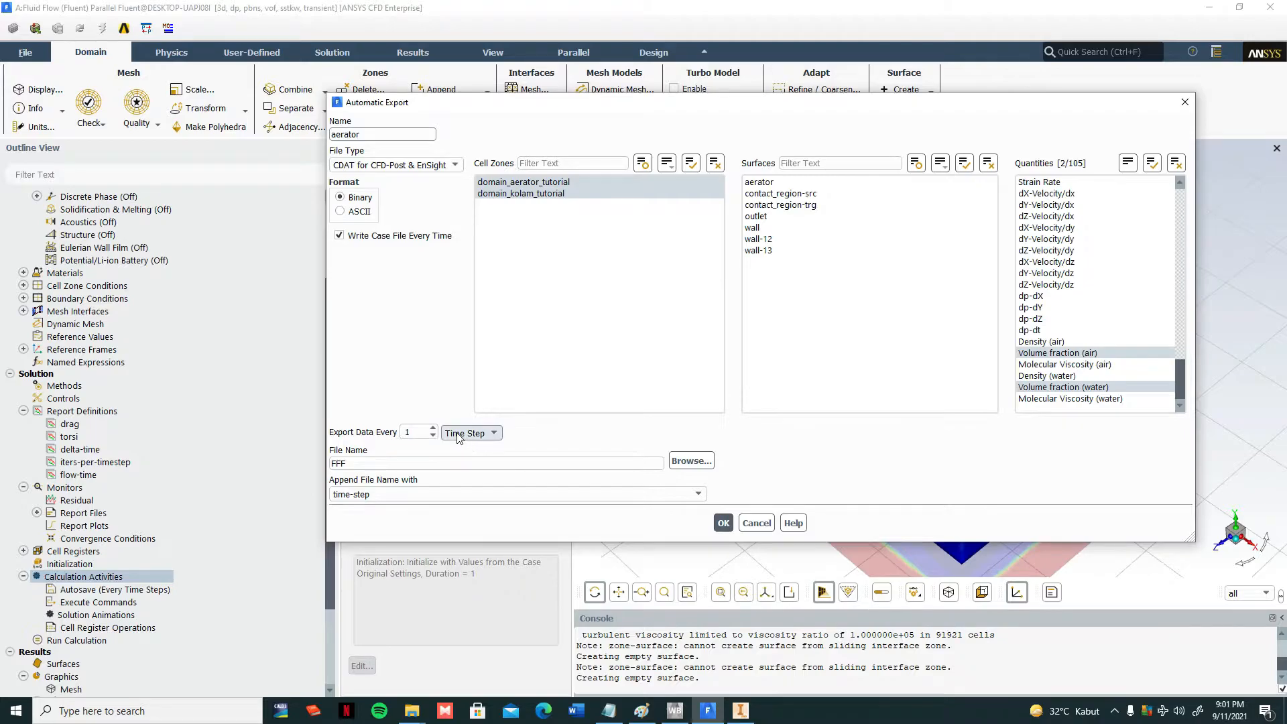
{"action": "left_click", "coordinate": [724, 524]}
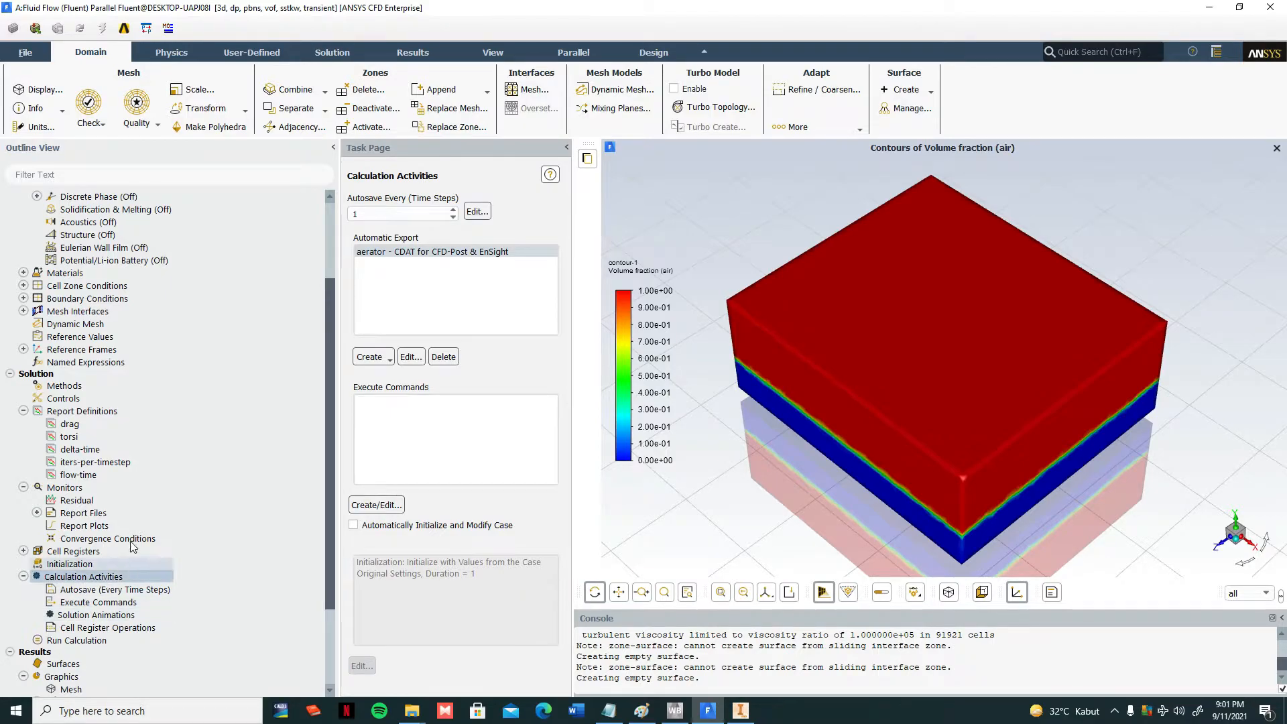
- Set the run calculation to 1000 time steps with a time step size of 0.00001 s
{"action": "left_click", "coordinate": [79, 641]}
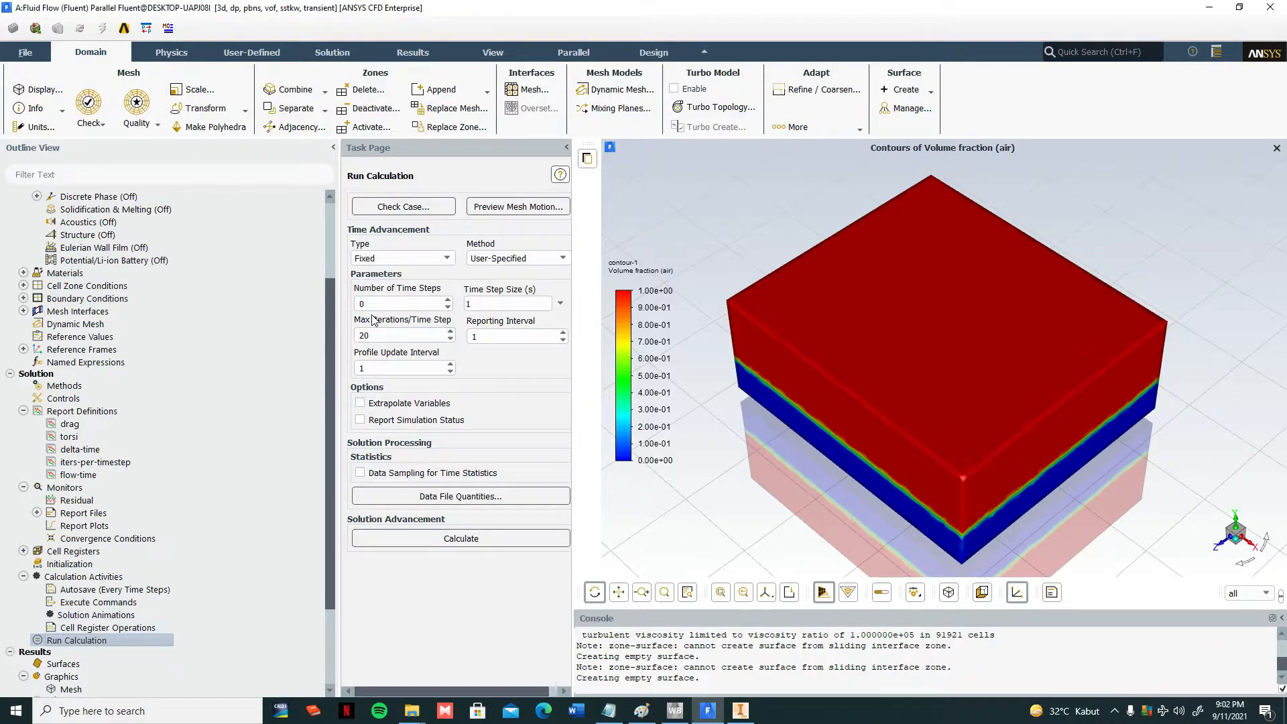
{"action": "left_click", "coordinate": [389, 304]}
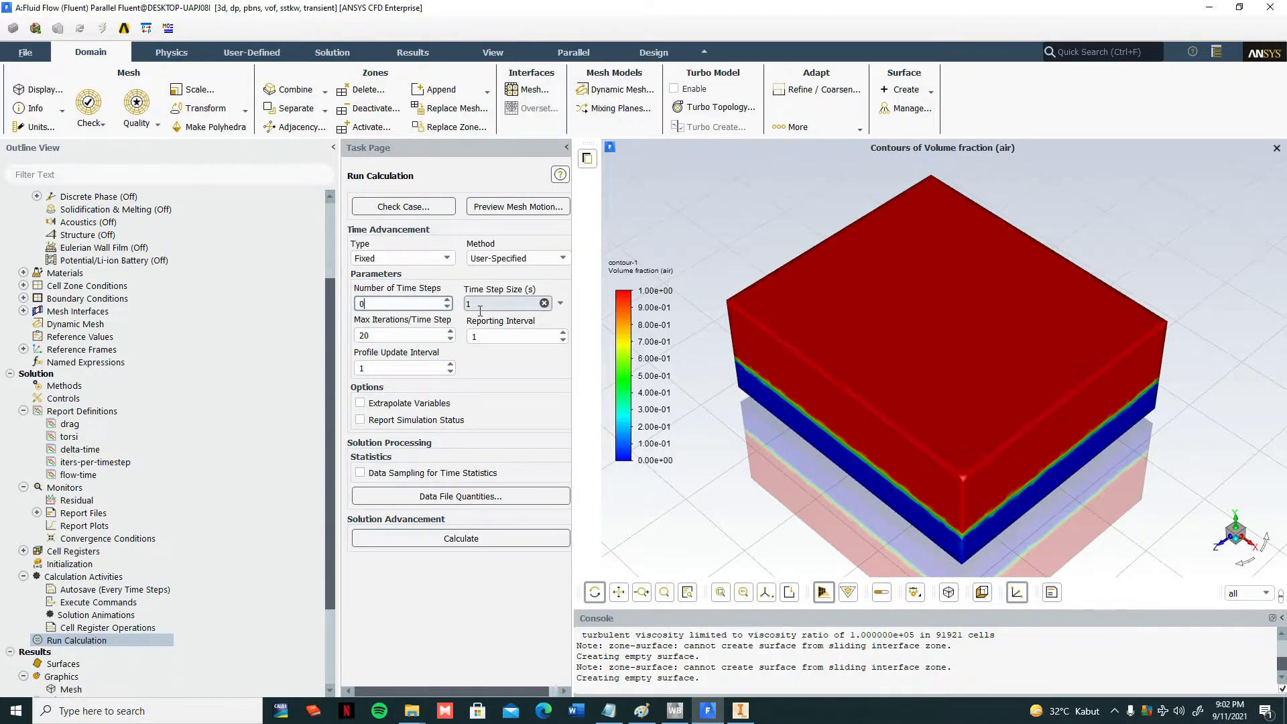
{"action": "left_click_drag", "start_coordinate": [367, 305], "coordinate": [350, 309]}
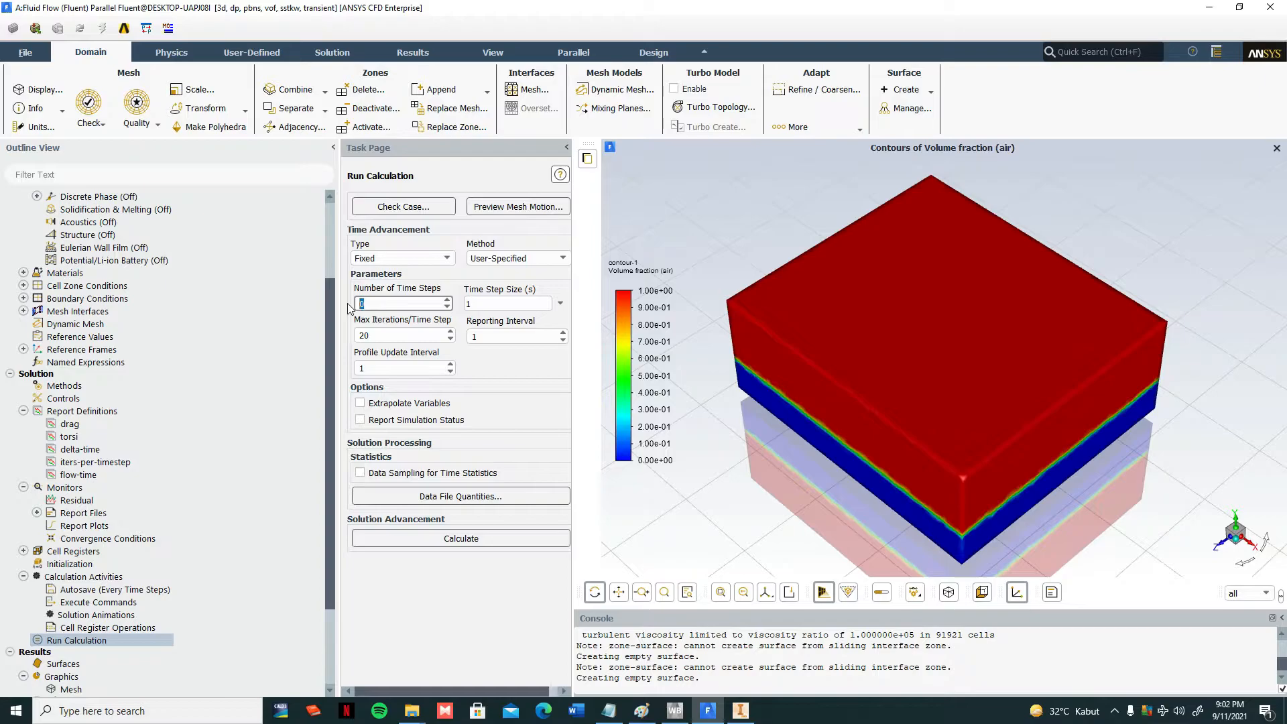
{"action": "type", "text": "10"}
{"action": "left_click_drag", "start_coordinate": [478, 304], "coordinate": [464, 307]}
{"action": "type", "text": "0"}
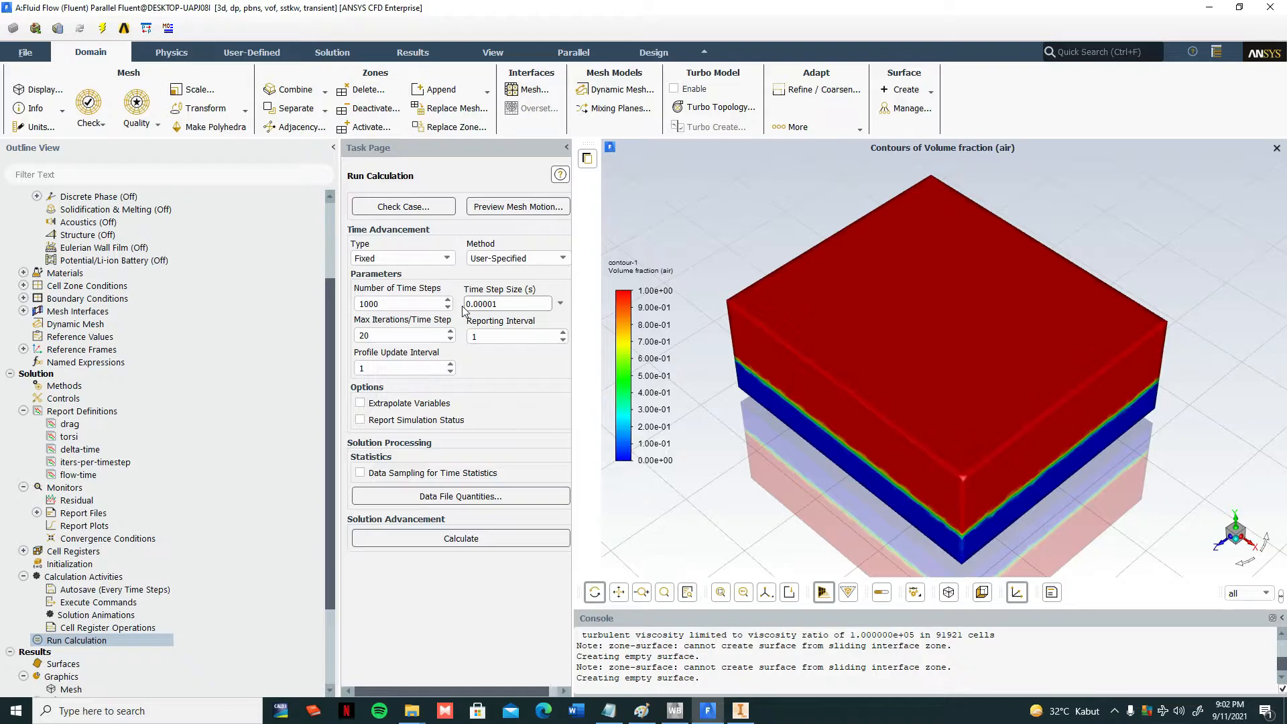
- Review the time step size and number of time steps entered for the run calculation
{"action": "left_click", "coordinate": [484, 305]}
{"action": "left_click_drag", "start_coordinate": [503, 309], "coordinate": [483, 312]}
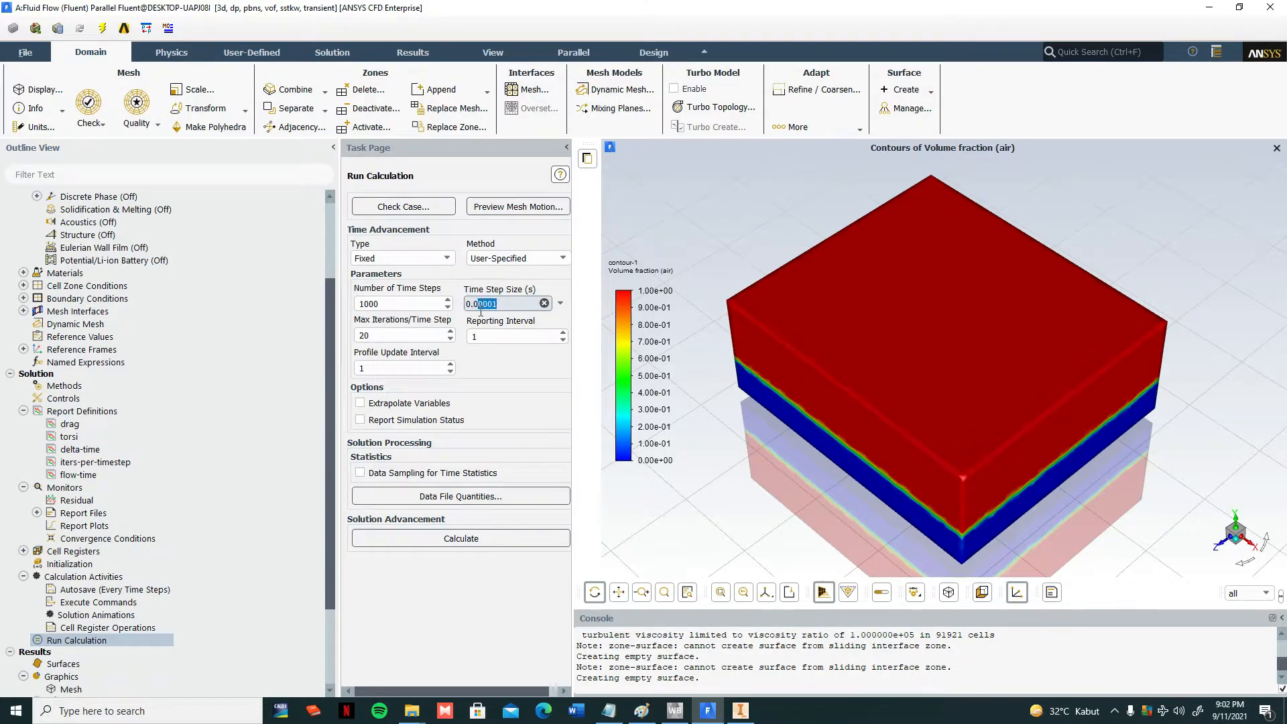
{"action": "left_click", "coordinate": [489, 308]}
{"action": "left_click_drag", "start_coordinate": [507, 306], "coordinate": [466, 306]}
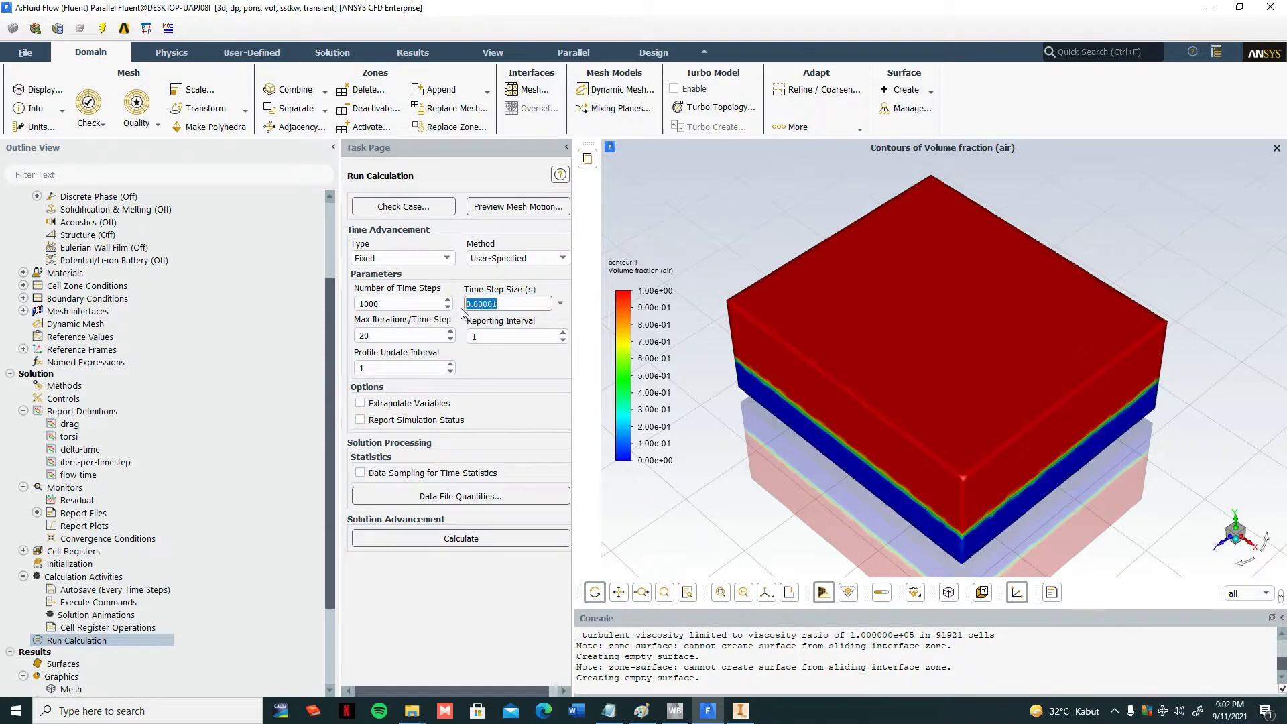
{"action": "left_click", "coordinate": [422, 310]}
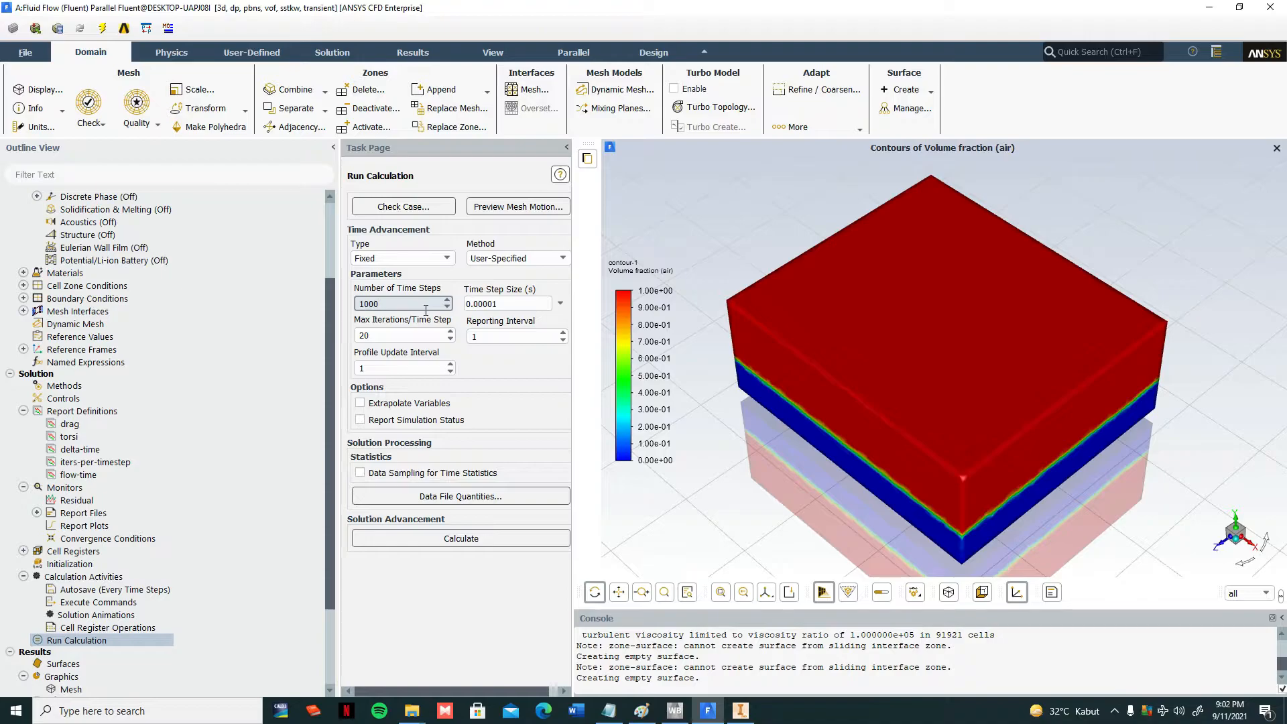
{"action": "key", "text": "Tab"}
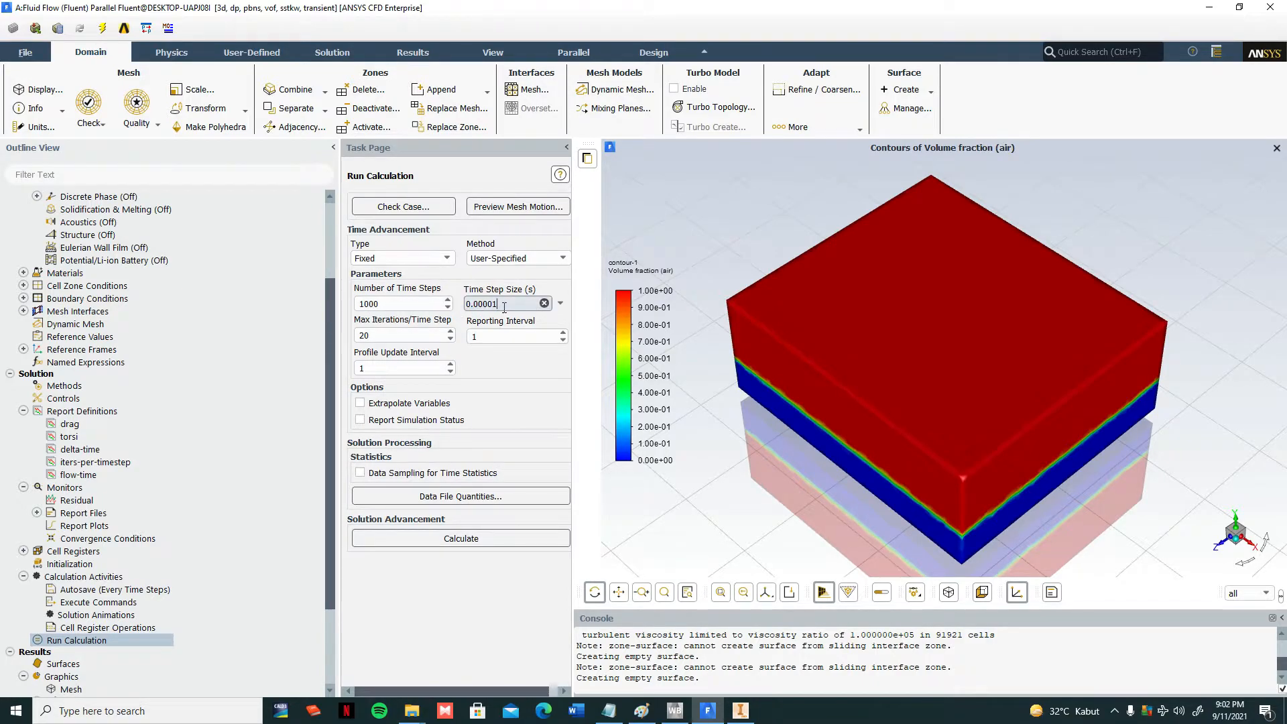
{"action": "left_click", "coordinate": [384, 306]}
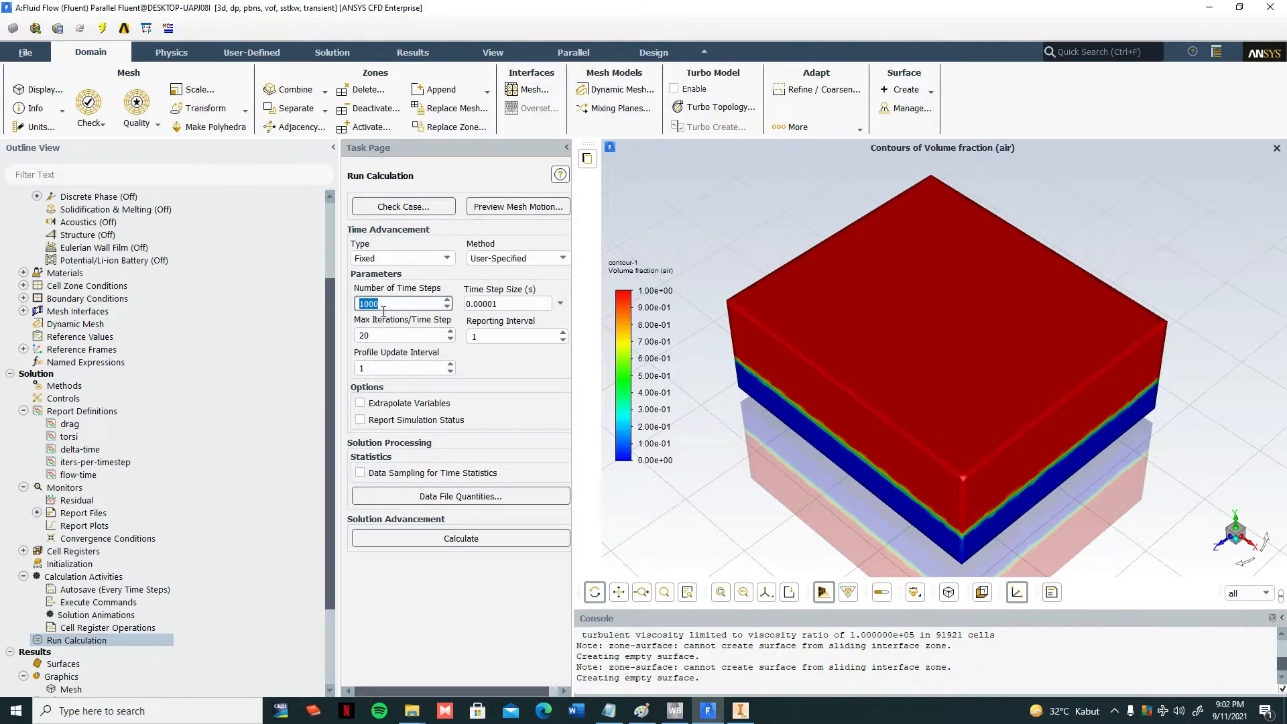
{"action": "key", "text": "Tab"}
{"action": "left_click", "coordinate": [408, 308]}
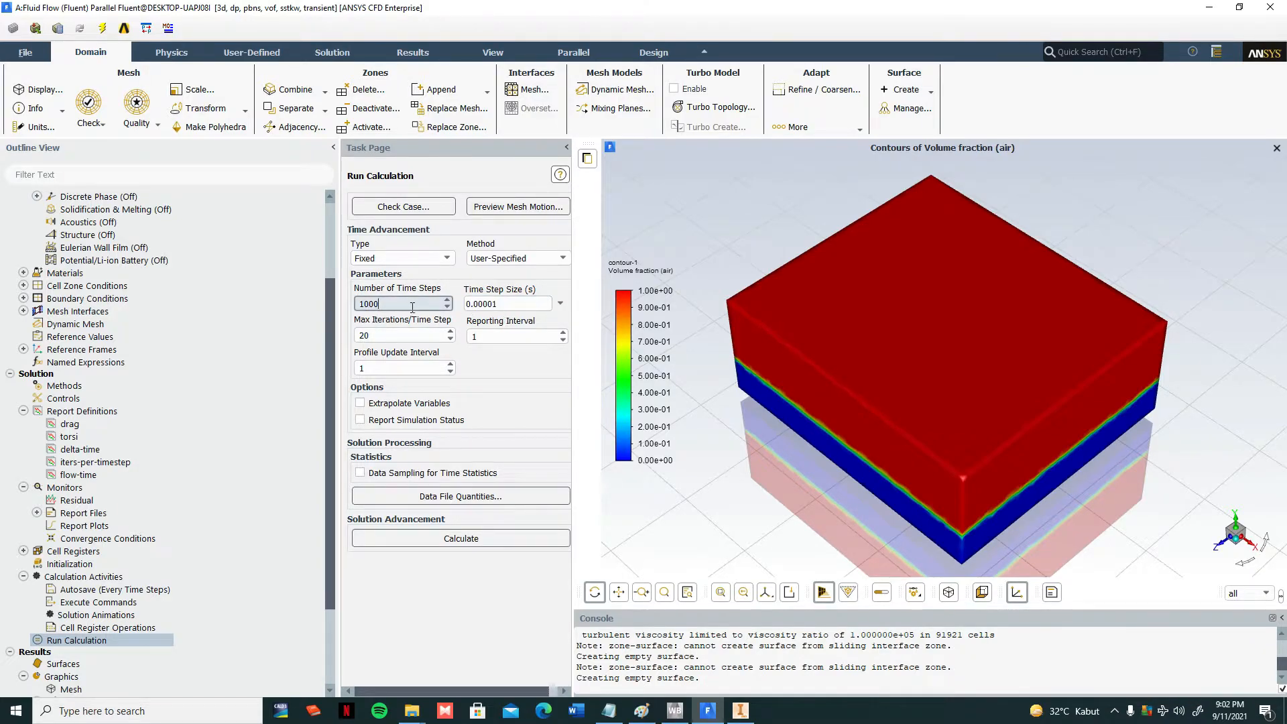
{"action": "left_click", "coordinate": [448, 278]}
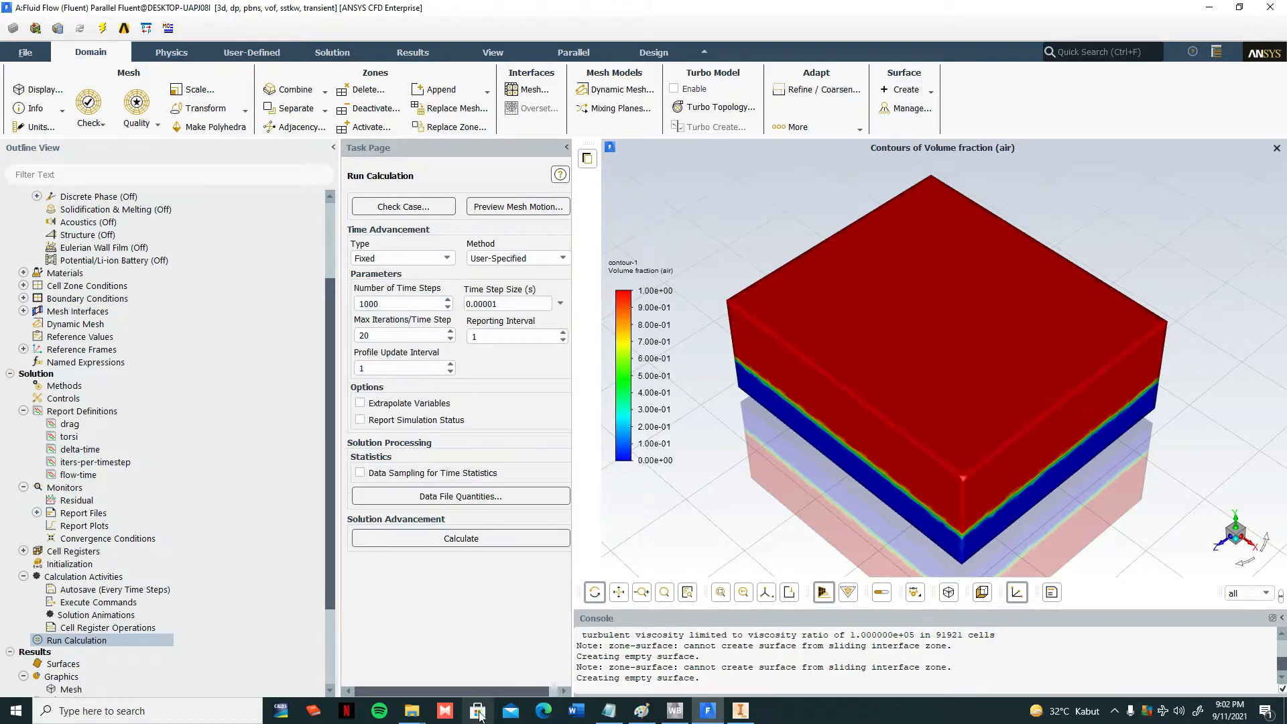
- Open Torsi.jpg from the Simulasi folder to examine the moment against flow-time plot, and return to Fluent
{"action": "mouse_move", "coordinate": [434, 704]}
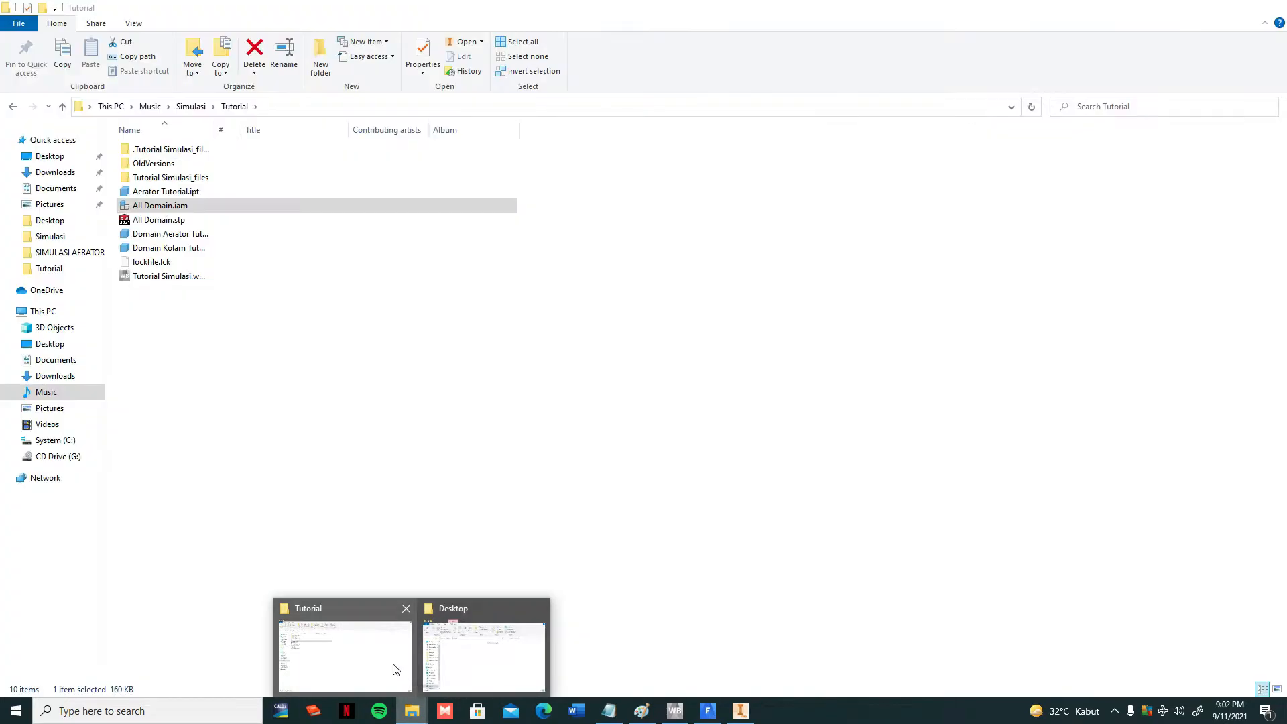
{"action": "left_click", "coordinate": [392, 664]}
{"action": "left_click", "coordinate": [13, 106]}
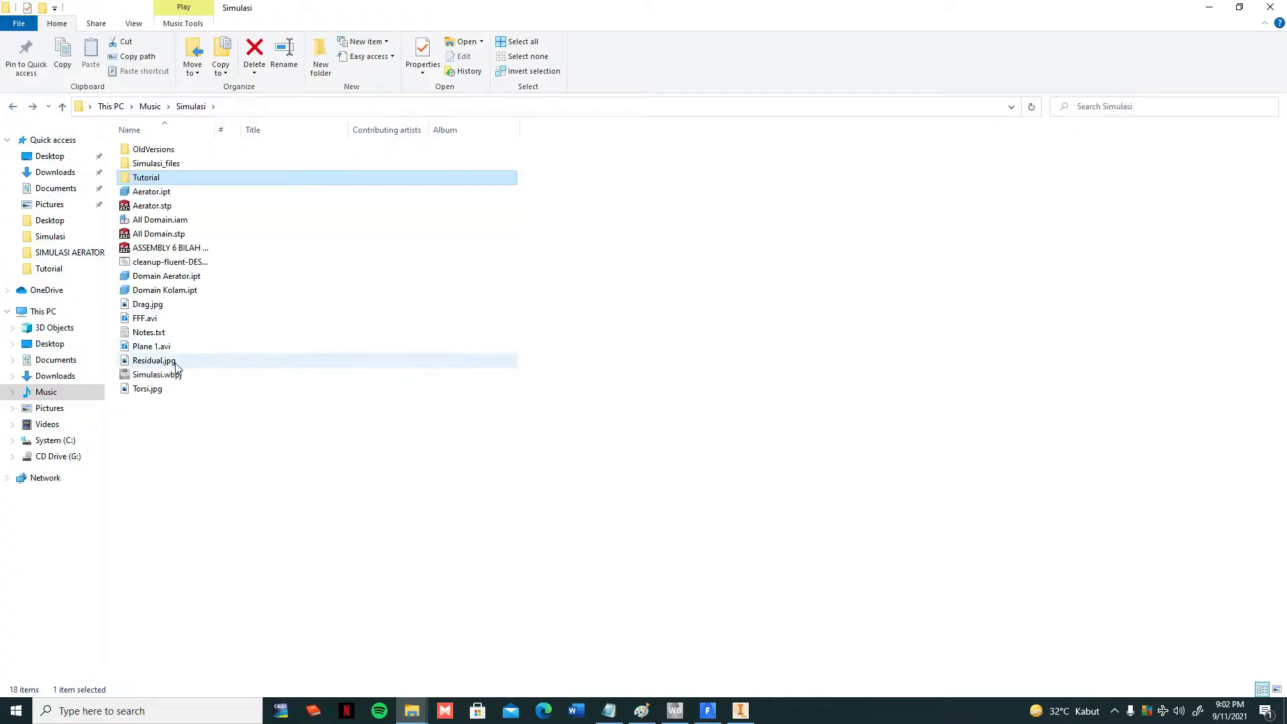
{"action": "double_click", "coordinate": [155, 389]}
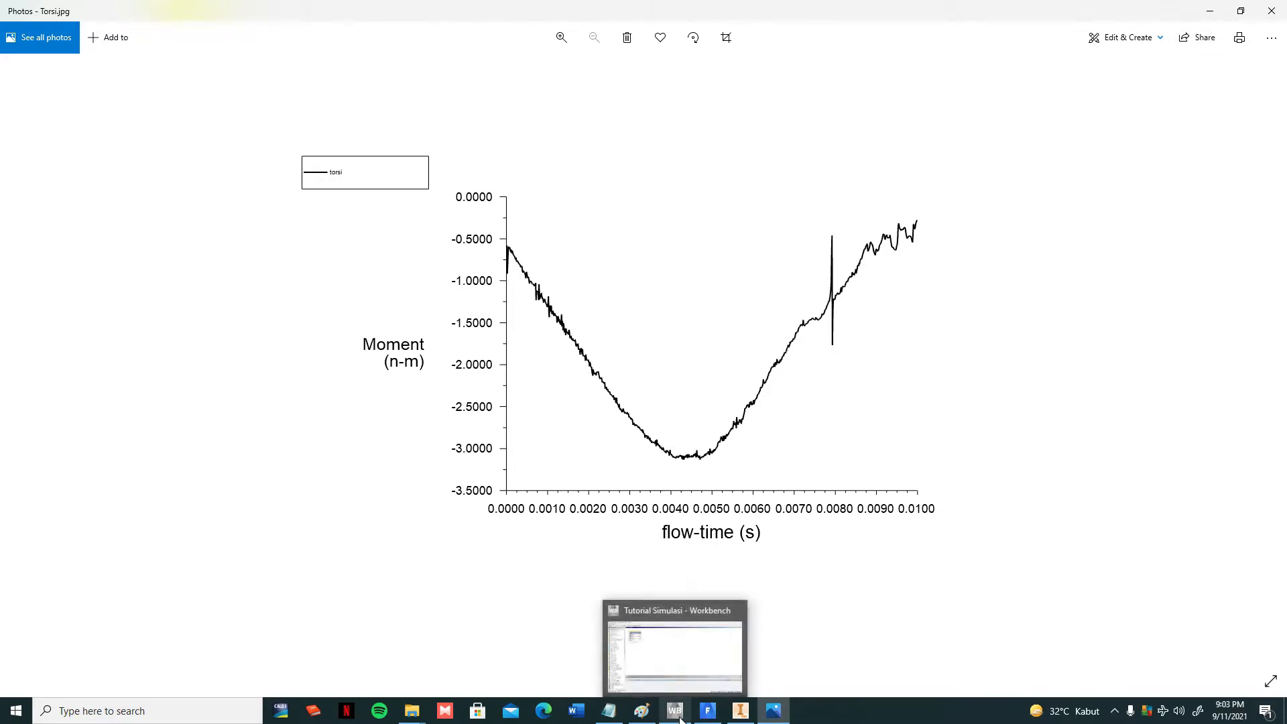
{"action": "left_click", "coordinate": [708, 713]}
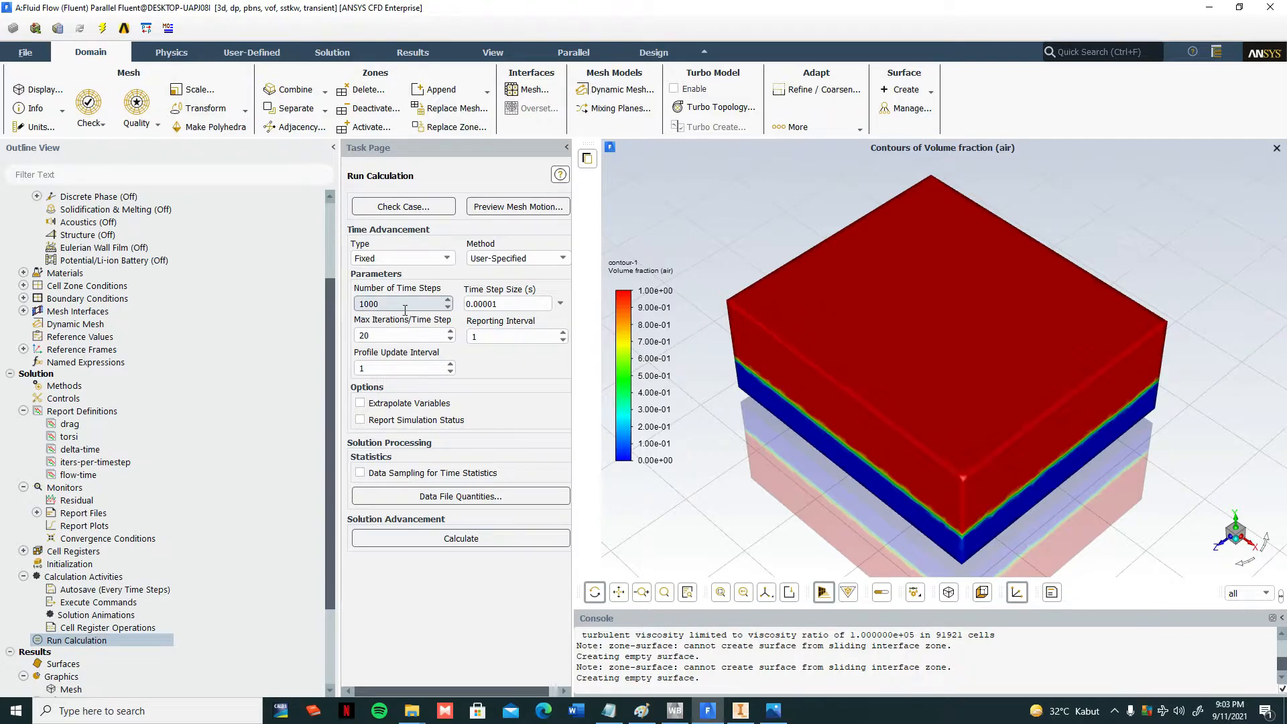
- Compare the number of time steps and the time step size with the flow-time axis of the Torsi.jpg plot
{"action": "double_click", "coordinate": [471, 305]}
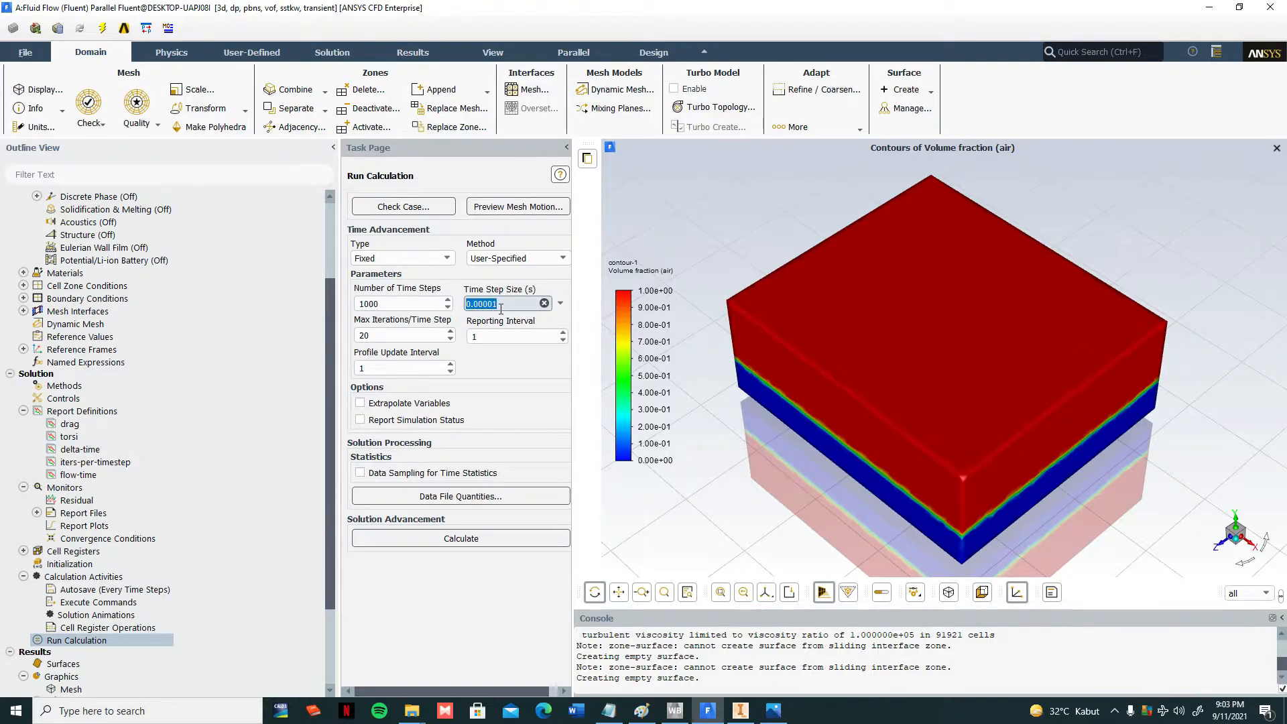
{"action": "left_click", "coordinate": [422, 305]}
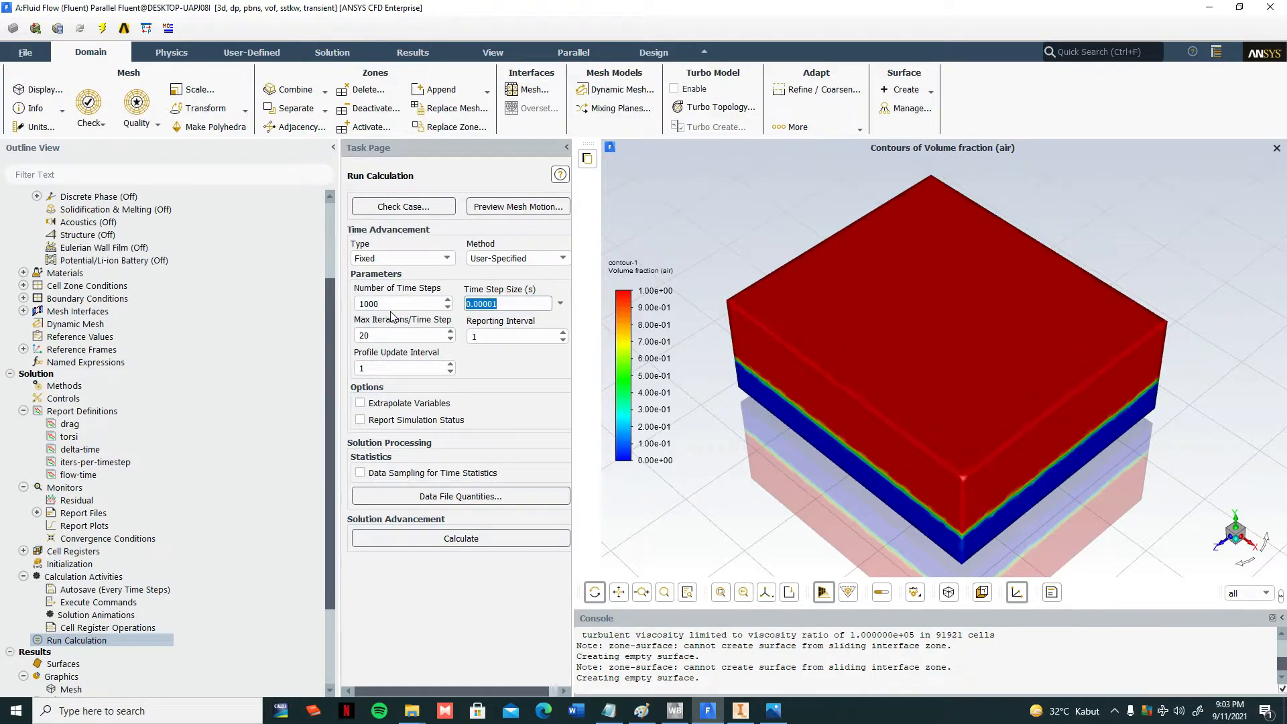
{"action": "left_click", "coordinate": [491, 306]}
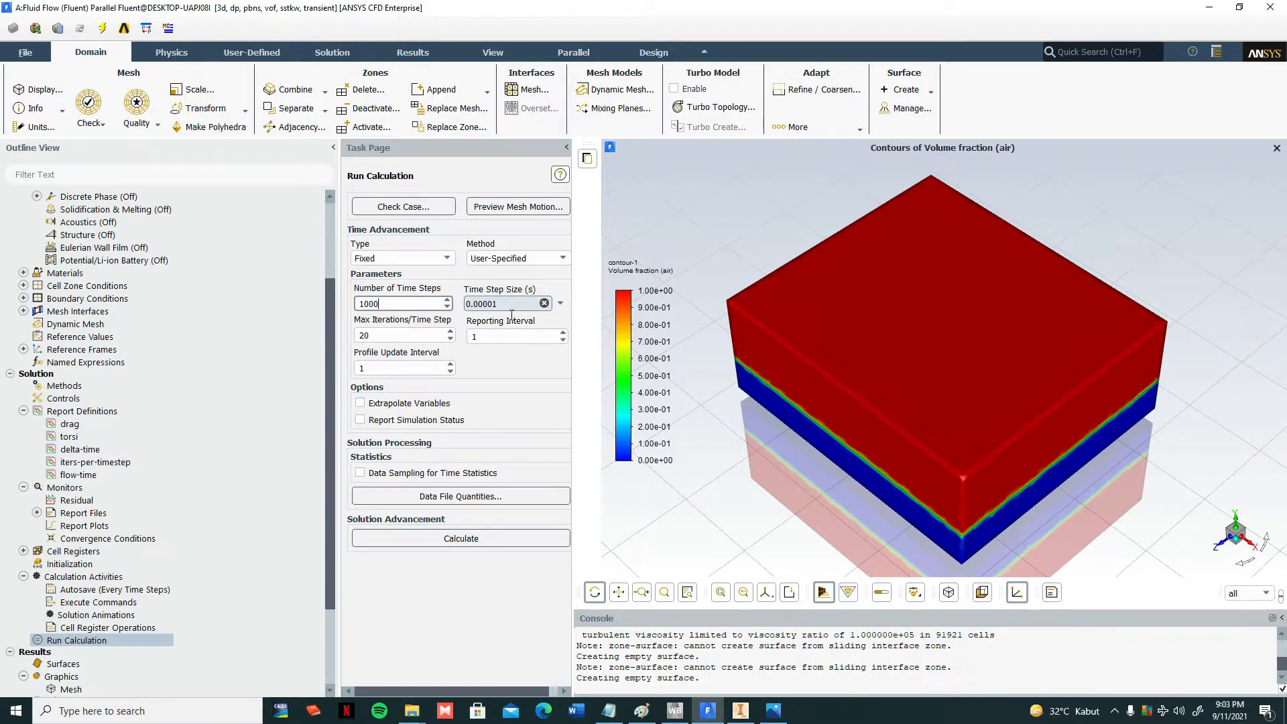
{"action": "left_click", "coordinate": [645, 715]}
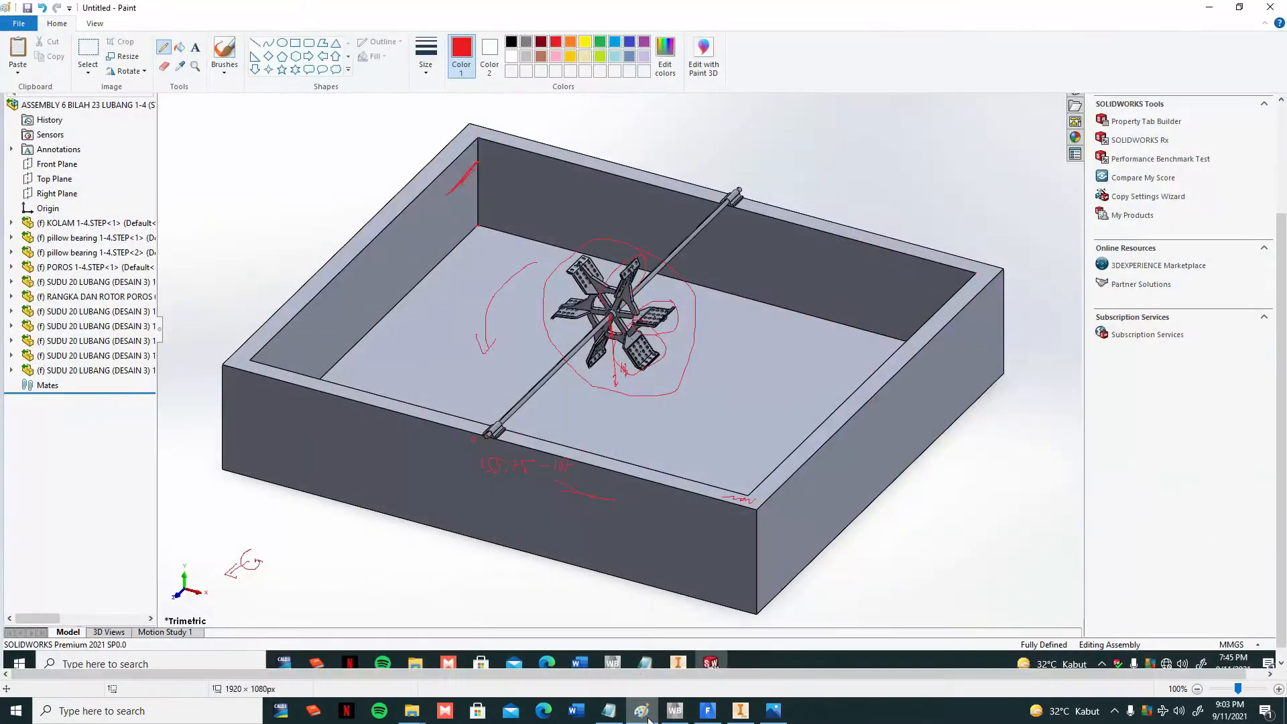
{"action": "left_click", "coordinate": [773, 710]}
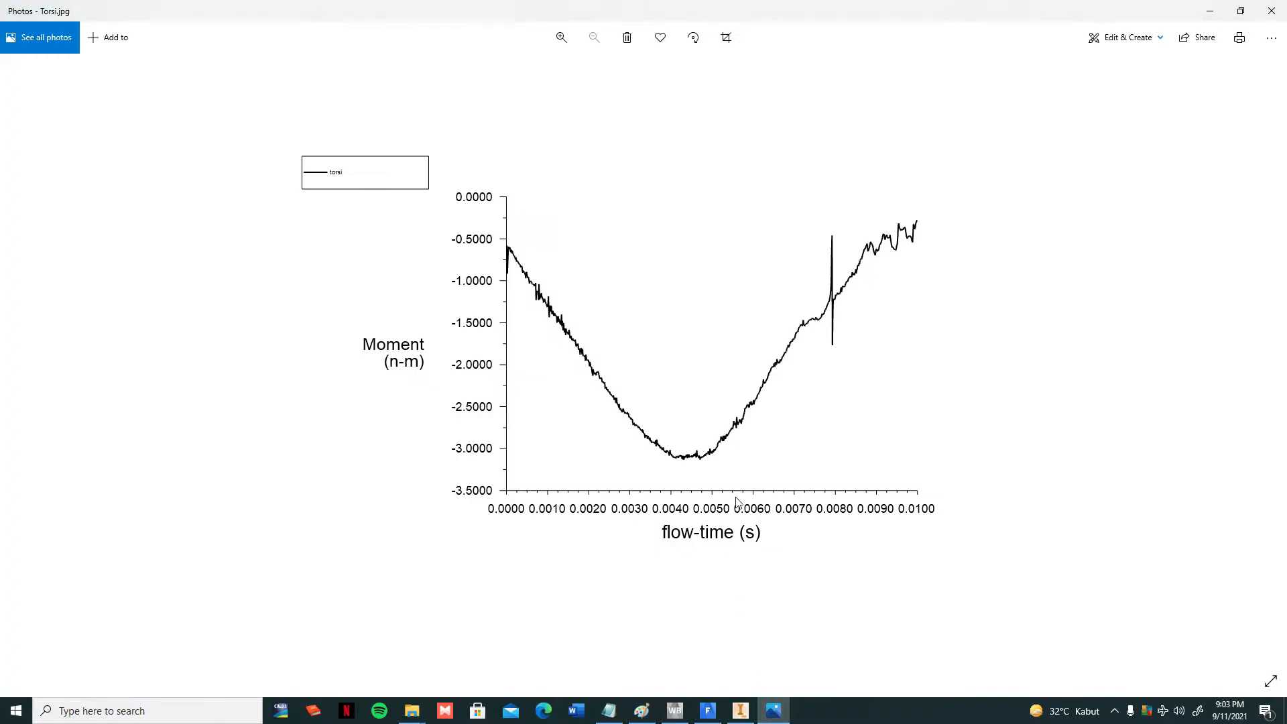
{"action": "left_click", "coordinate": [1213, 8]}
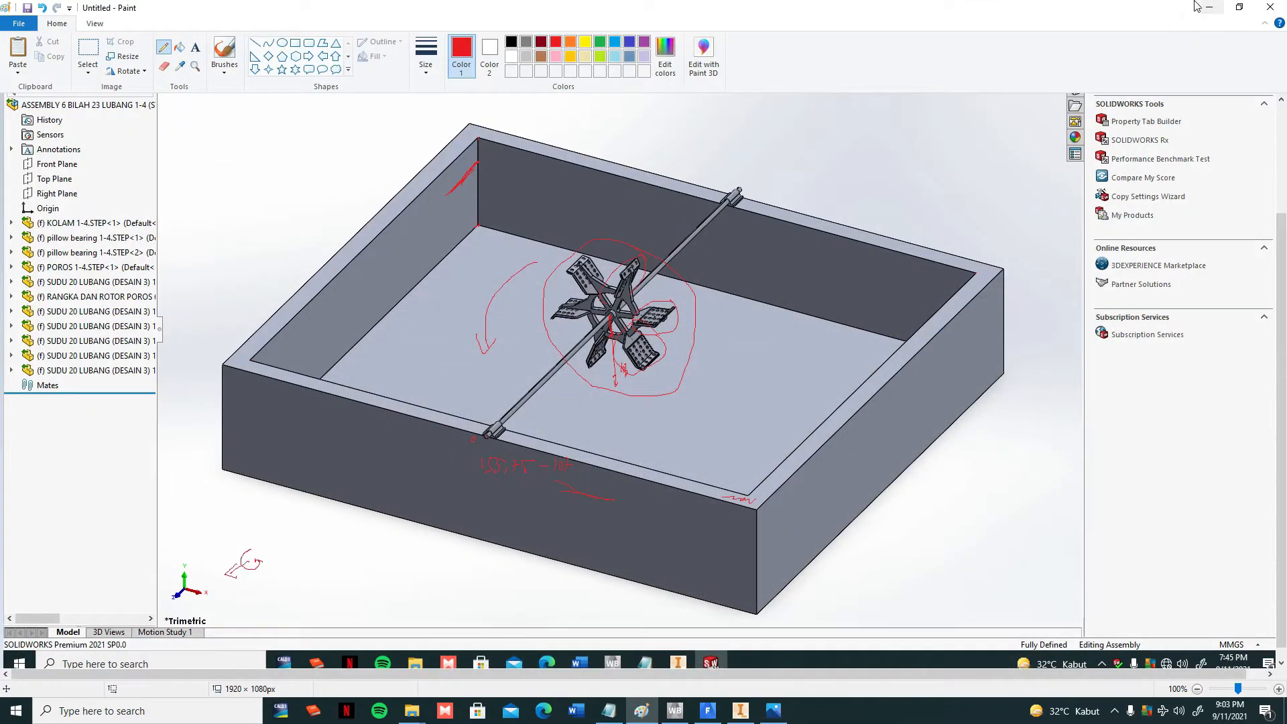
{"action": "left_click", "coordinate": [1211, 6]}
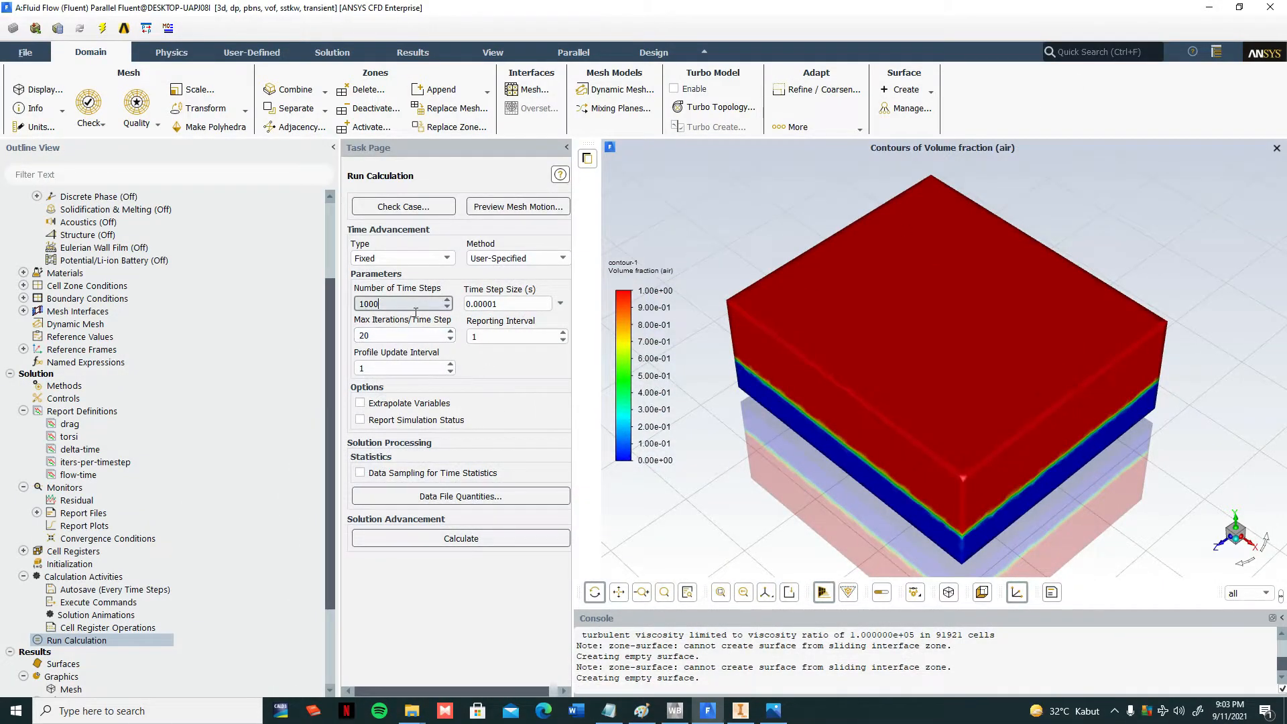
{"action": "left_click", "coordinate": [498, 307]}
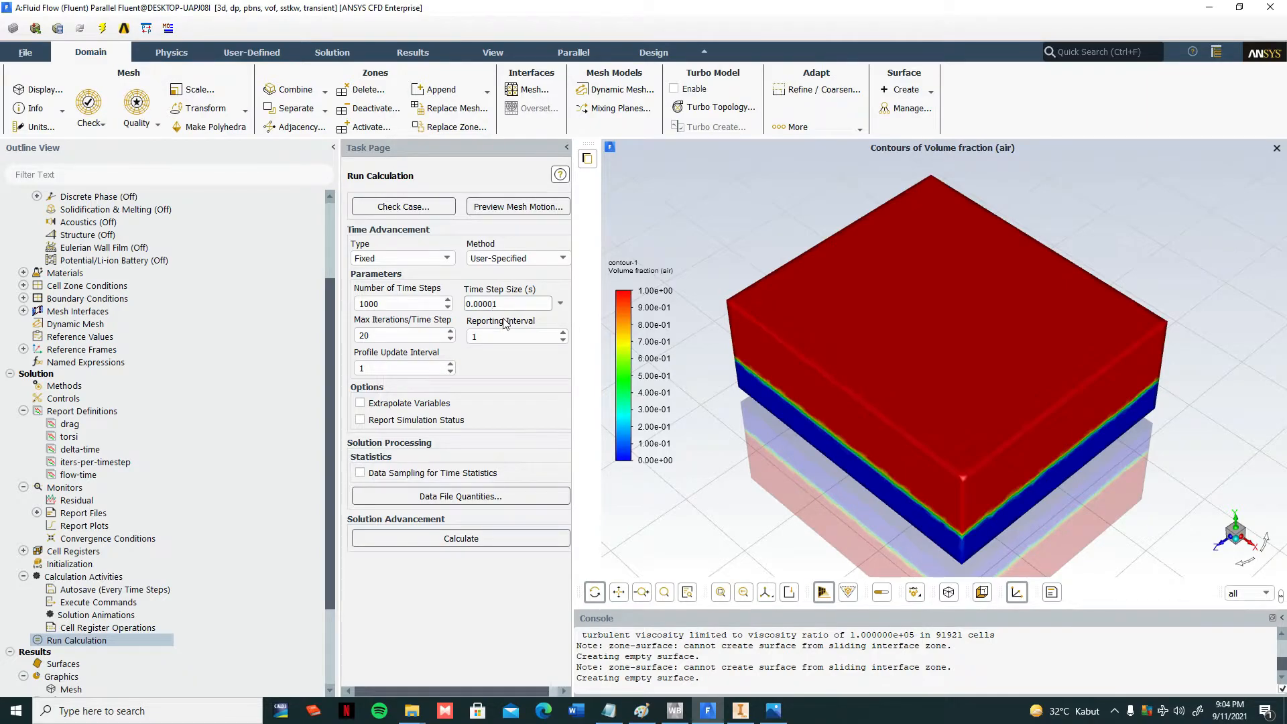
- Play Plane 1.avi from the Simulasi folder to examine the water volume fraction around the rotating aerator
{"action": "mouse_move", "coordinate": [423, 712]}
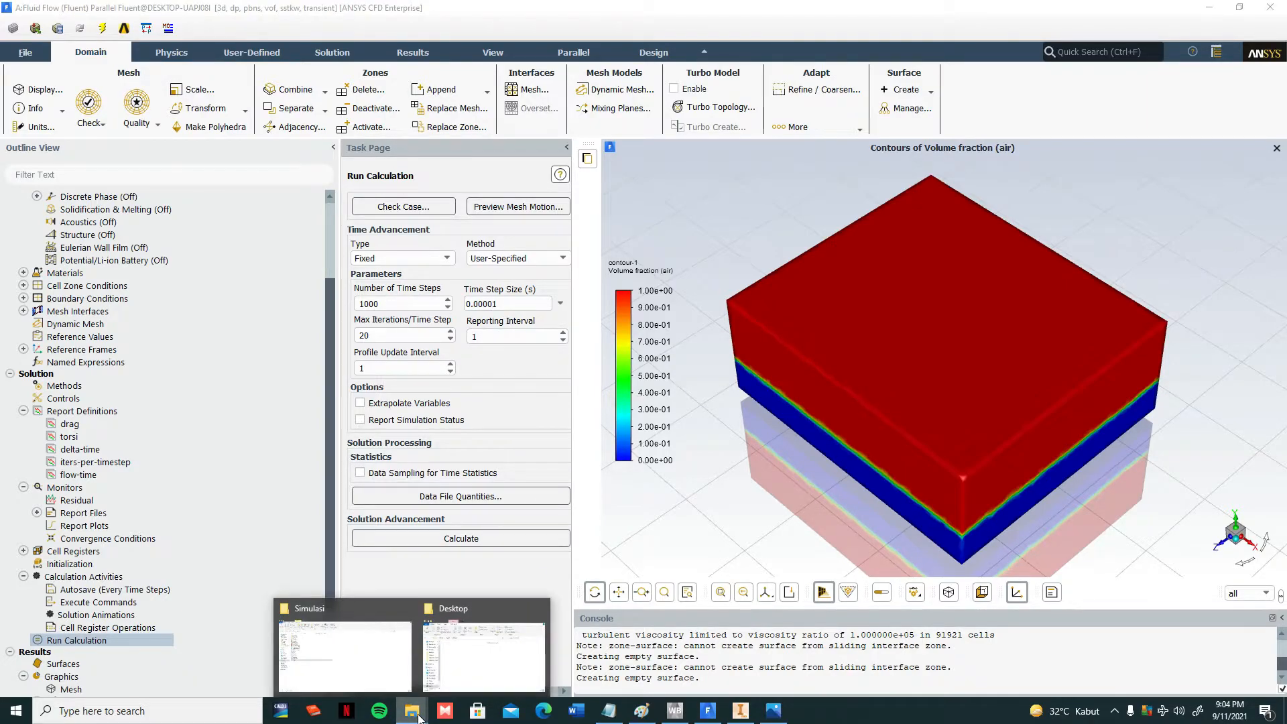
{"action": "left_click", "coordinate": [392, 672]}
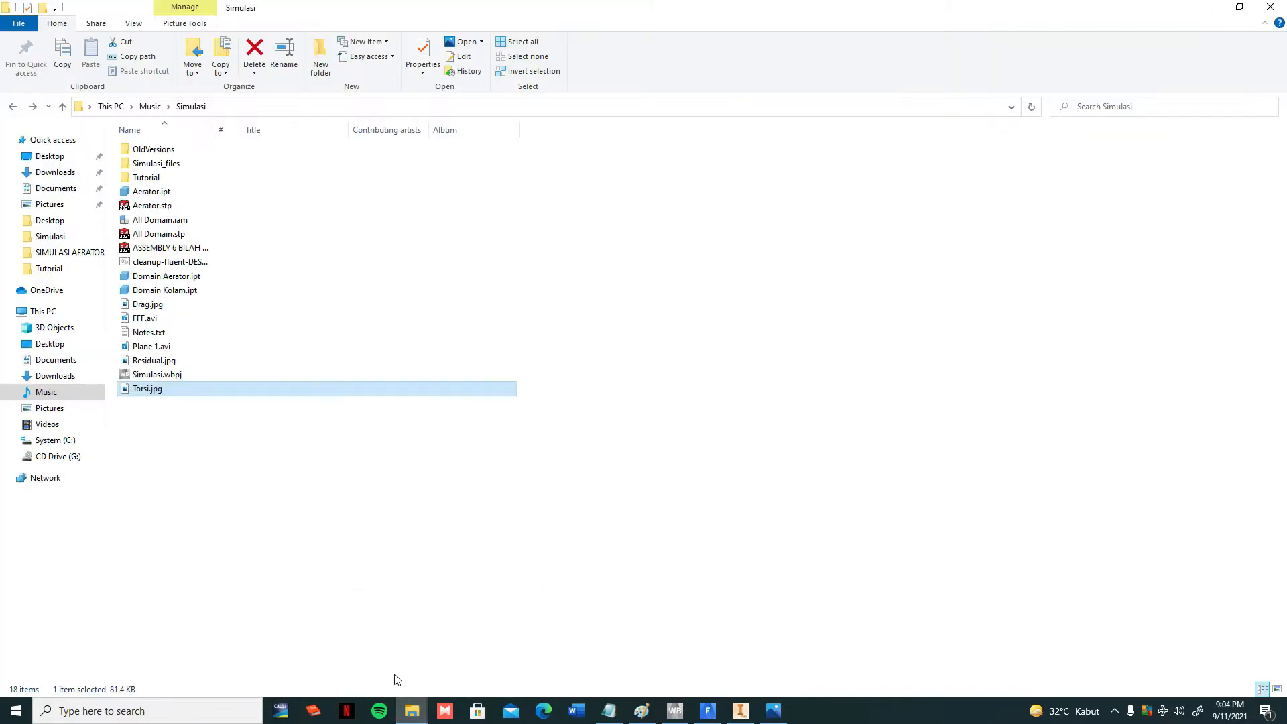
{"action": "double_click", "coordinate": [153, 347]}
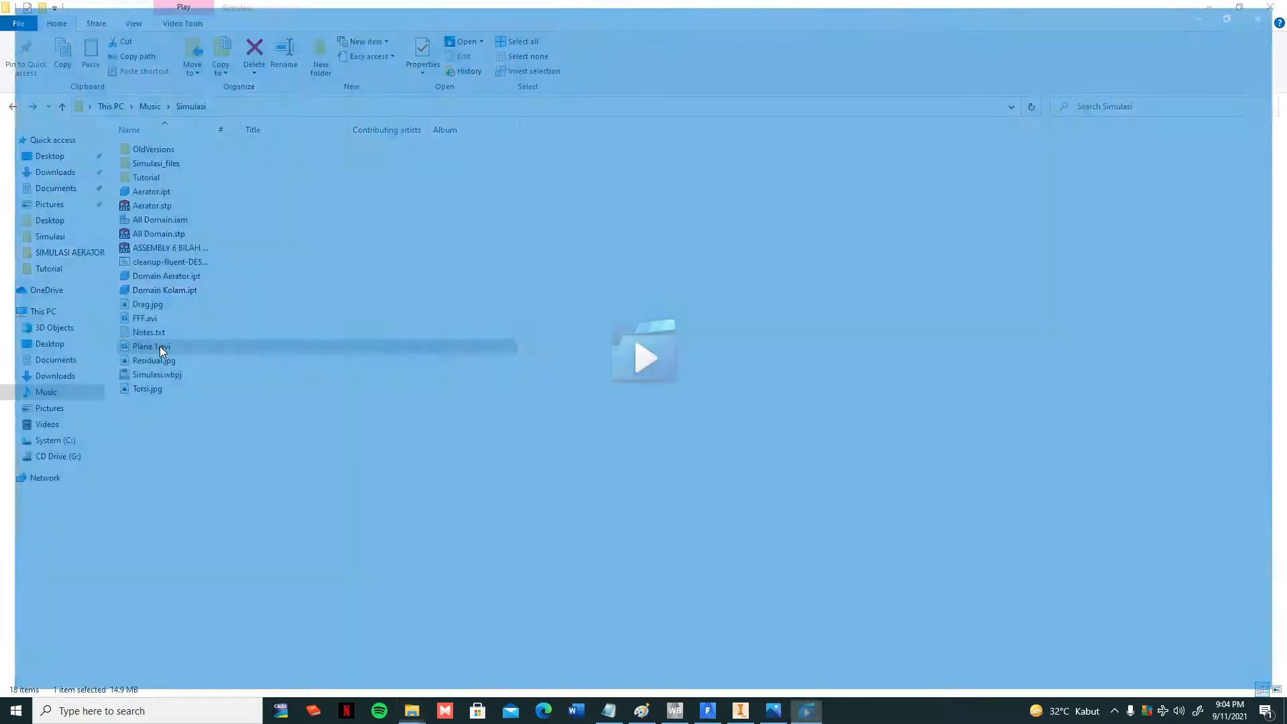
{"action": "mouse_move", "coordinate": [580, 389]}
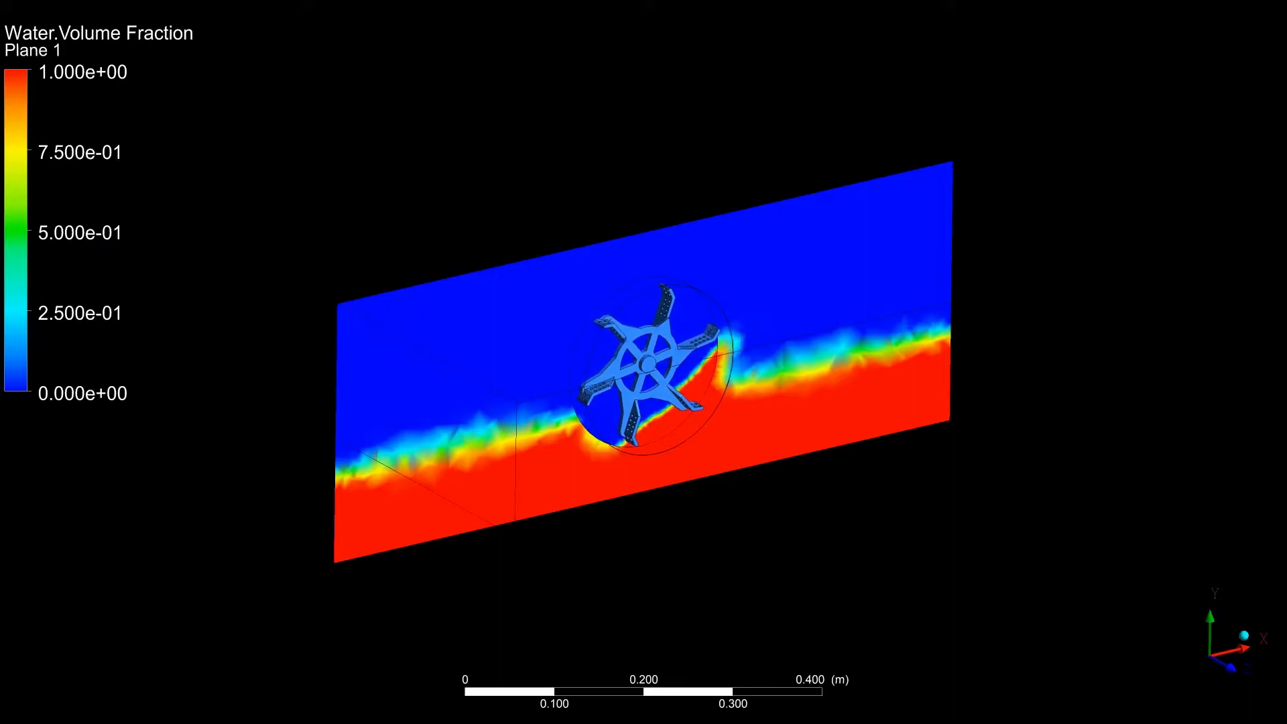
{"action": "mouse_move", "coordinate": [704, 385]}
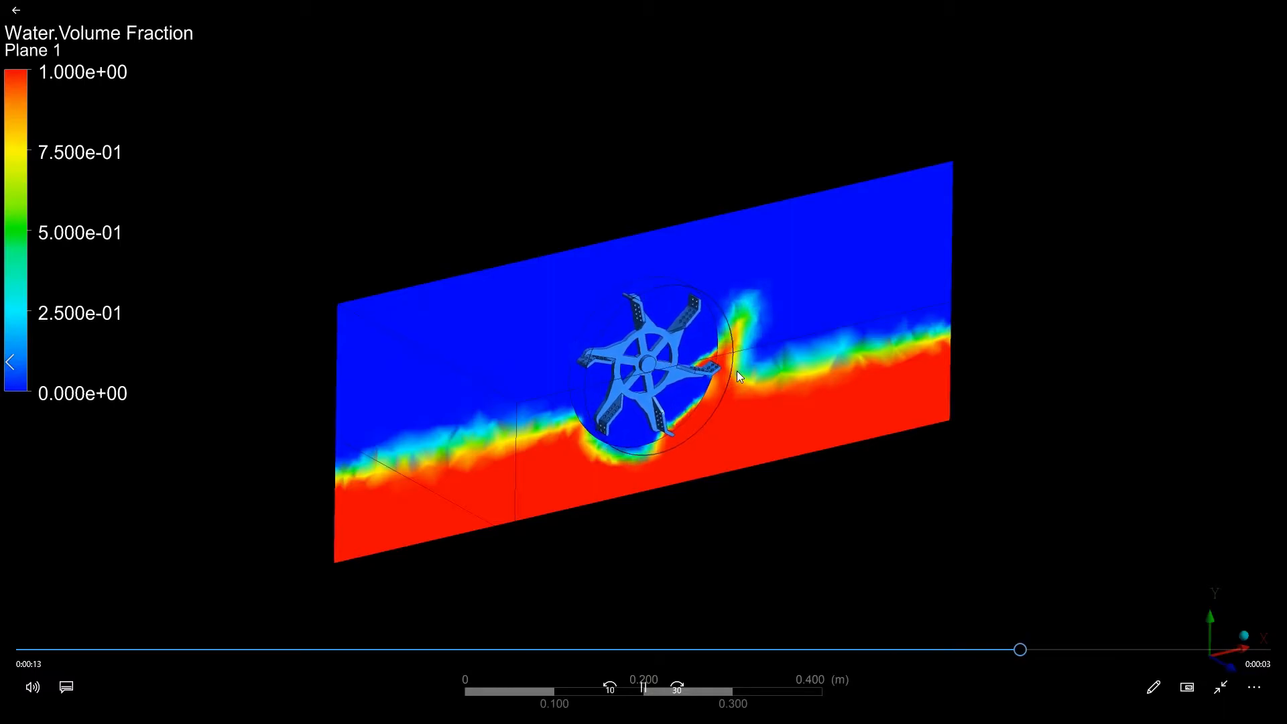
{"action": "left_click", "coordinate": [1221, 687]}
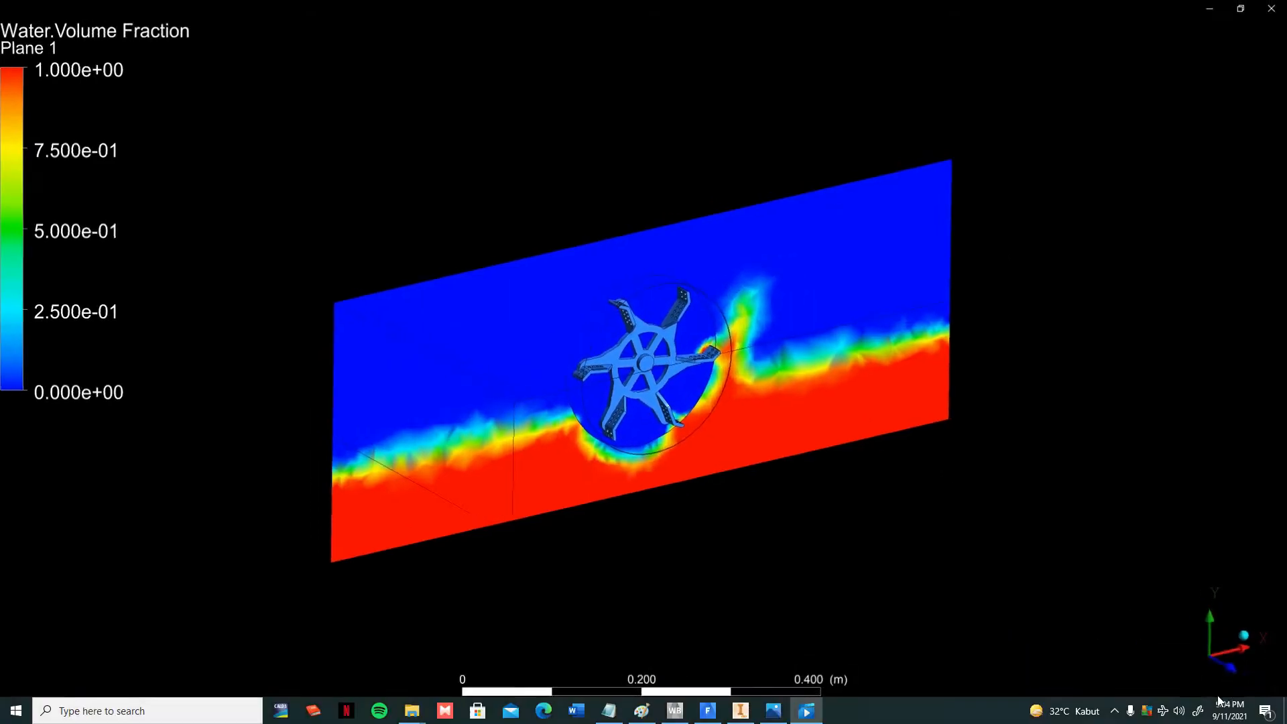
{"action": "left_click", "coordinate": [807, 711]}
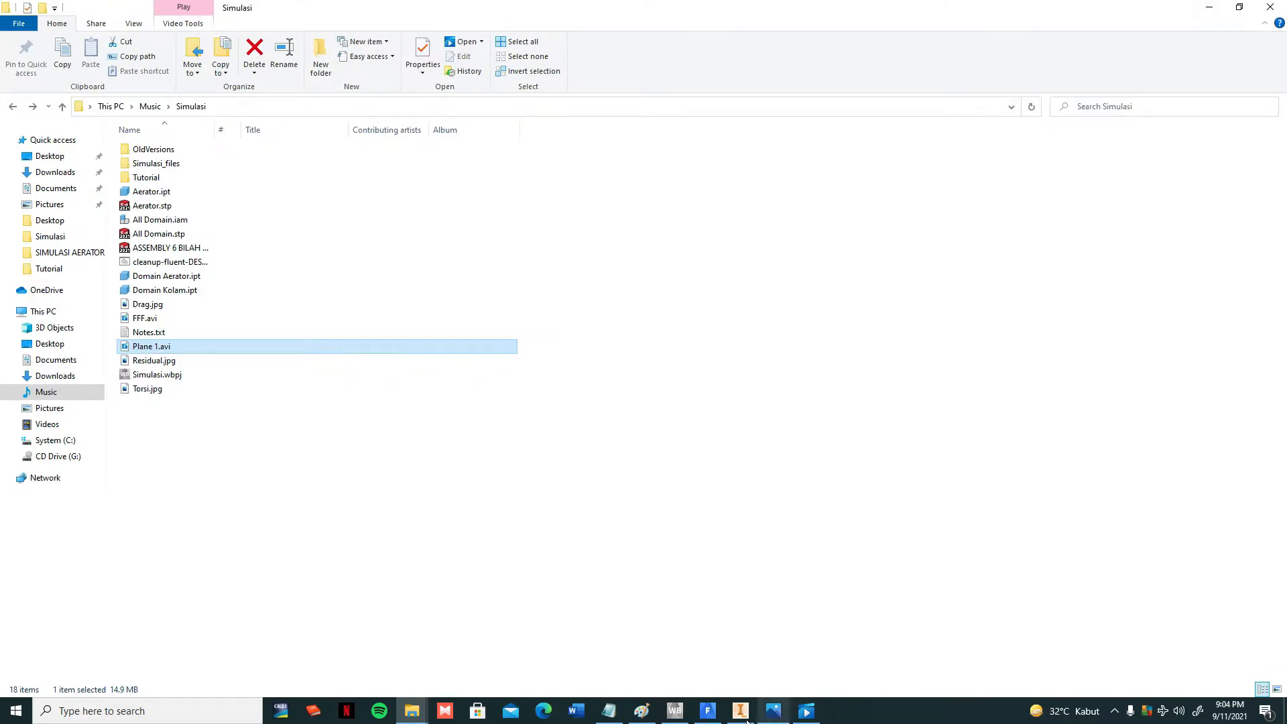
- Switch to Fluent and try a time step size of 0.01 s for the run calculation
{"action": "left_click", "coordinate": [707, 710]}
{"action": "left_click", "coordinate": [496, 305]}
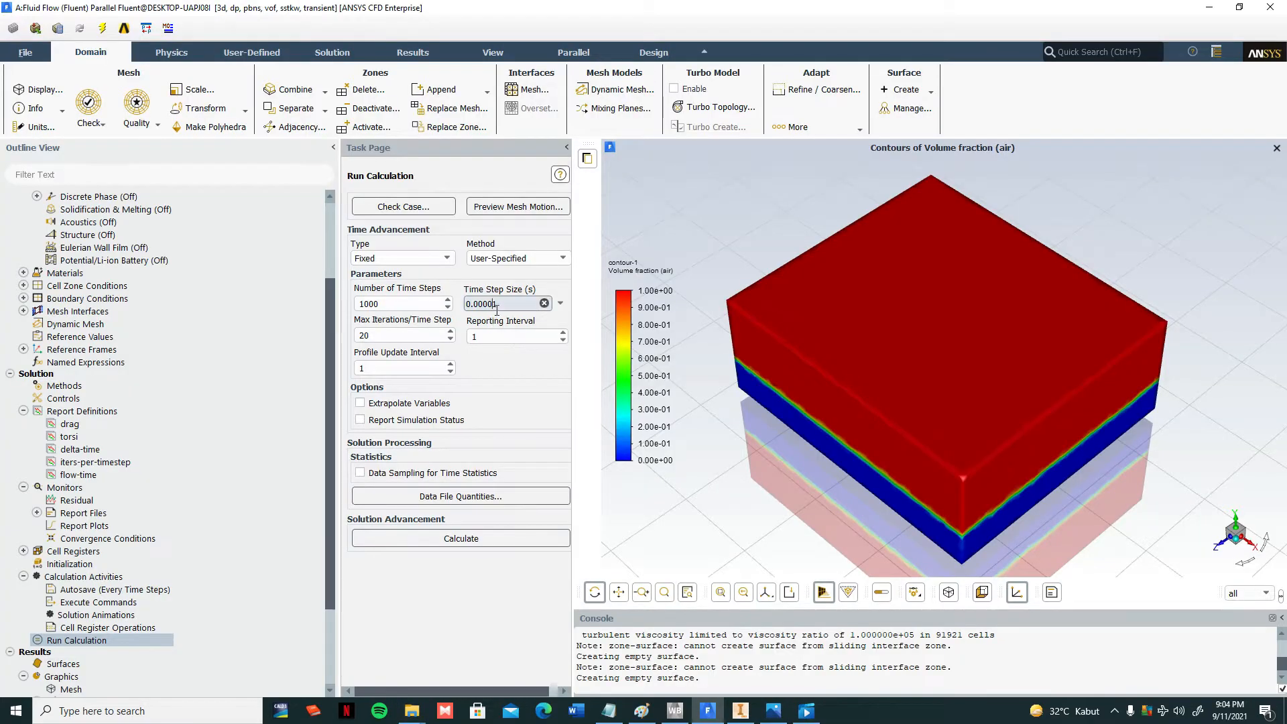
{"action": "left_click_drag", "start_coordinate": [492, 310], "coordinate": [484, 312]}
{"action": "key", "text": "BackSpace"}
{"action": "left_click", "coordinate": [692, 139]}
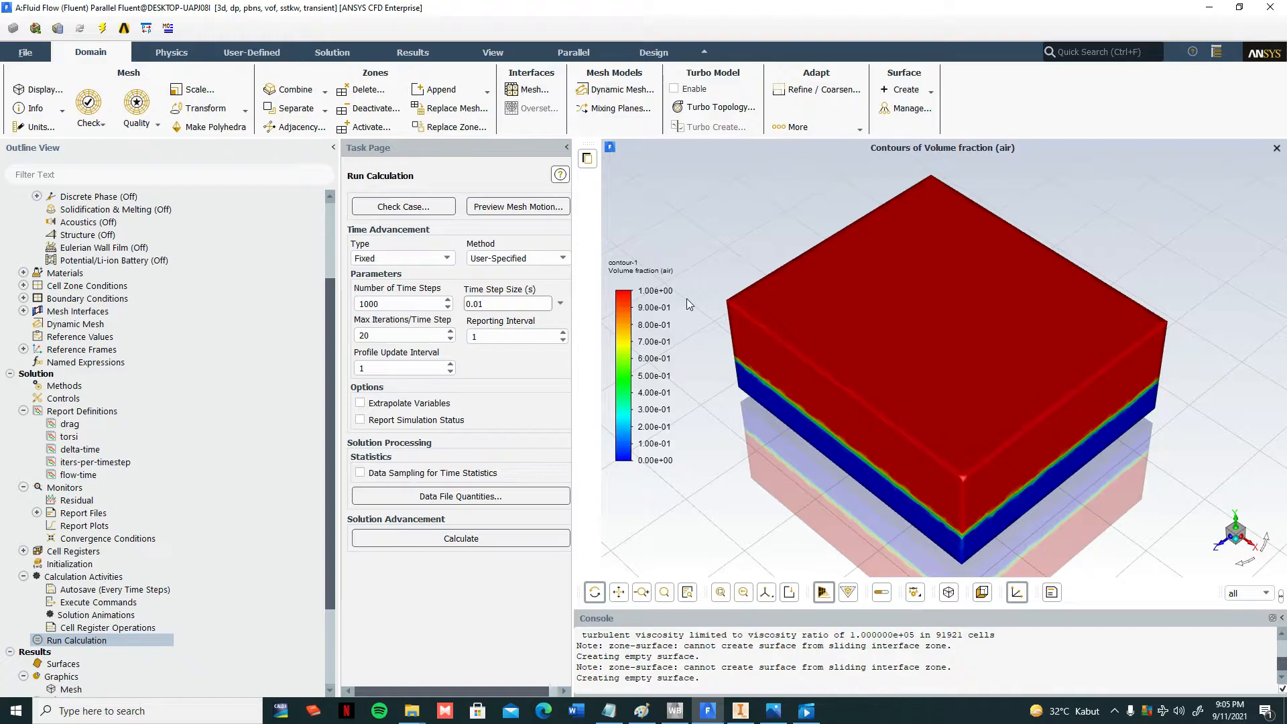
- Set the time step size of the run calculation back to 0.00001 s
{"action": "left_click", "coordinate": [482, 307]}
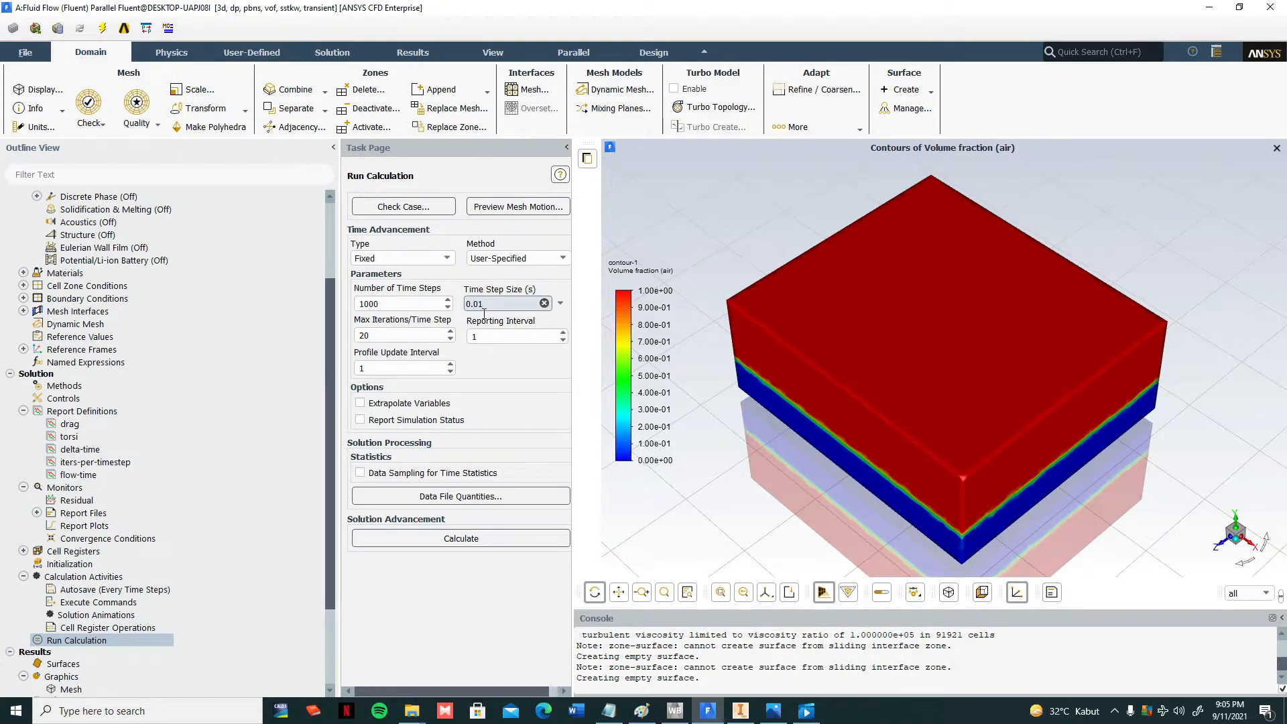
{"action": "type", "text": "000"}
{"action": "left_click_drag", "start_coordinate": [478, 304], "coordinate": [499, 310]}
{"action": "left_click", "coordinate": [513, 312]}
{"action": "left_click_drag", "start_coordinate": [493, 308], "coordinate": [464, 313]}
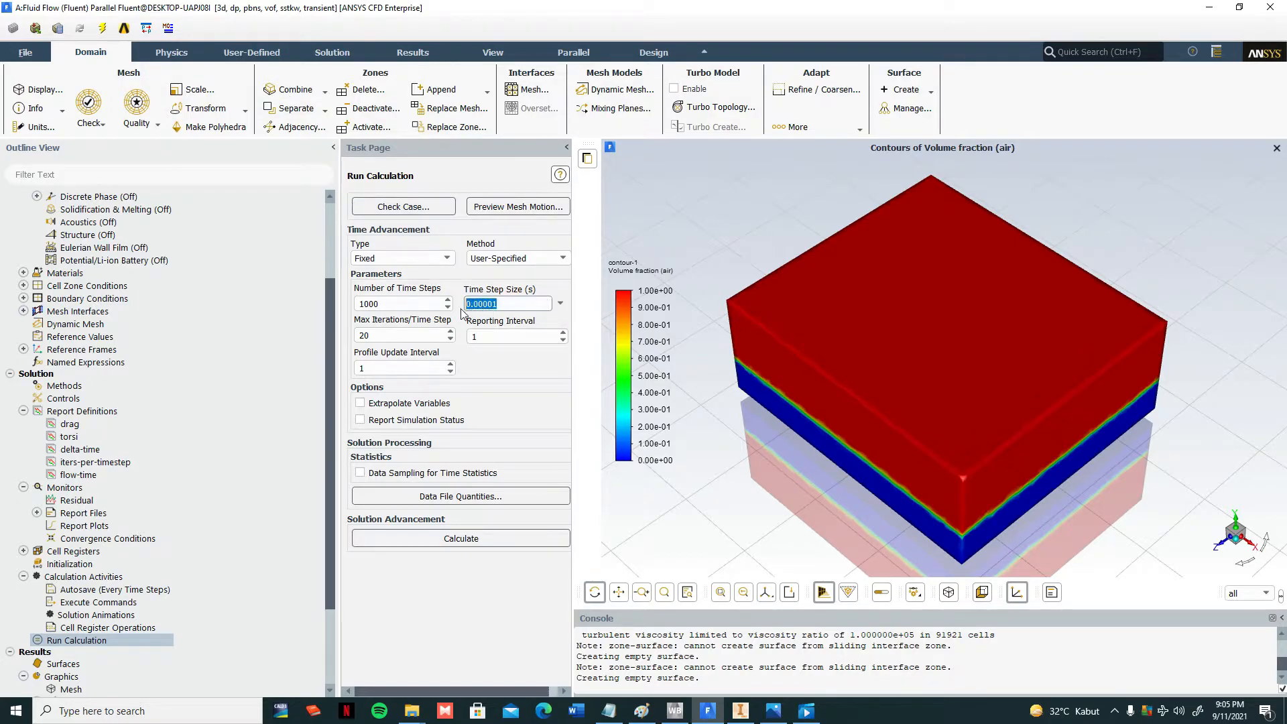
{"action": "left_click", "coordinate": [506, 311]}
- Replay the Plane 1 water volume fraction animation and examine the Torsi.jpg moment curve again
{"action": "left_click", "coordinate": [807, 711]}
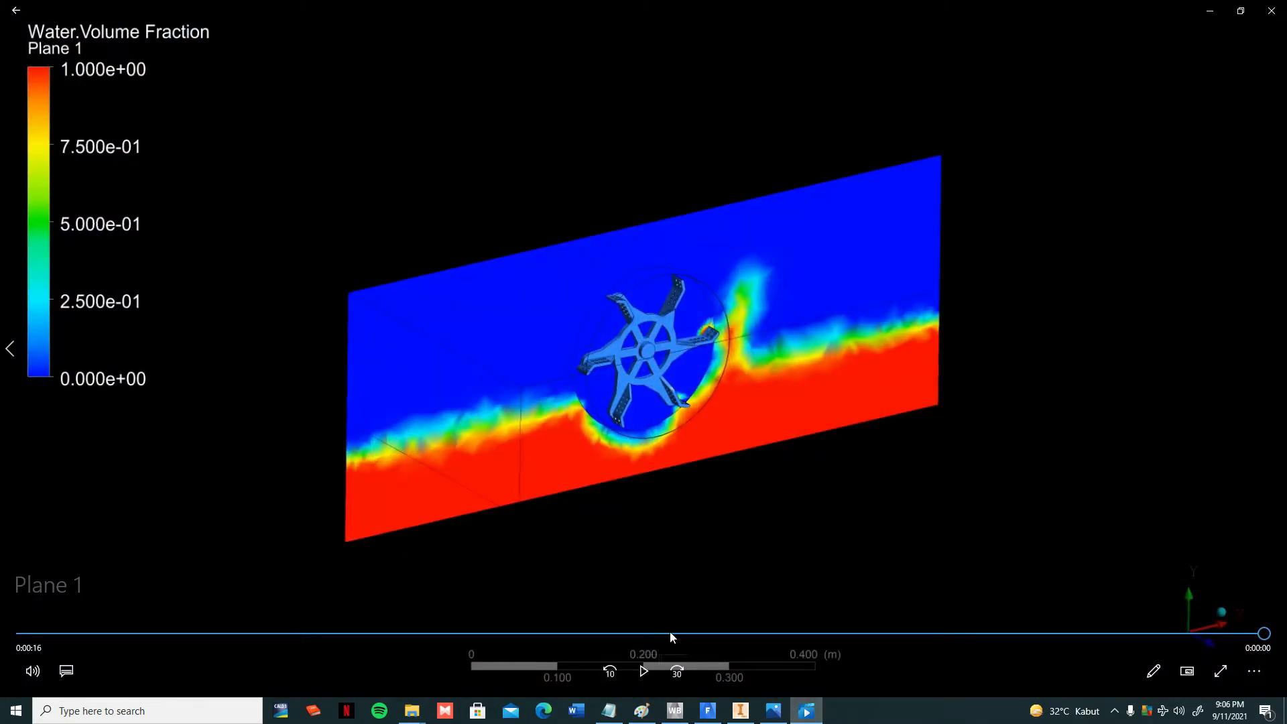
{"action": "left_click", "coordinate": [640, 673]}
{"action": "left_click", "coordinate": [1210, 11]}
{"action": "left_click", "coordinate": [773, 710]}
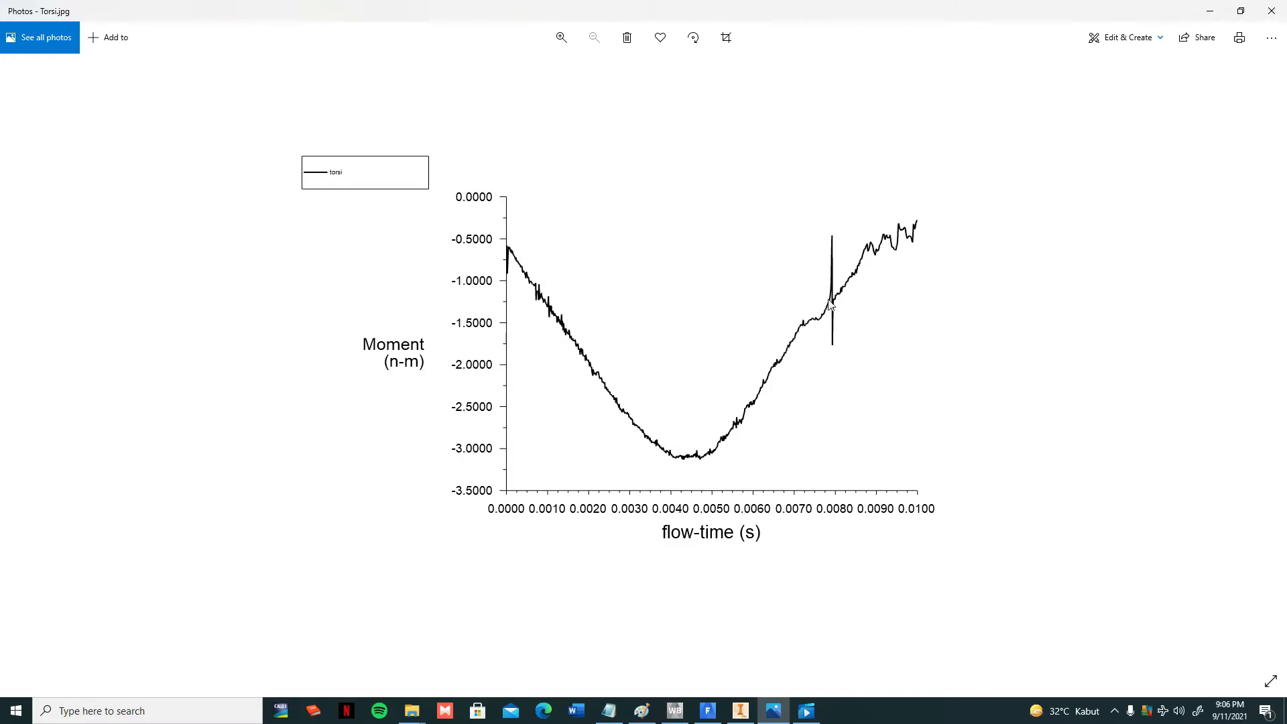
{"action": "left_click", "coordinate": [1198, 12]}
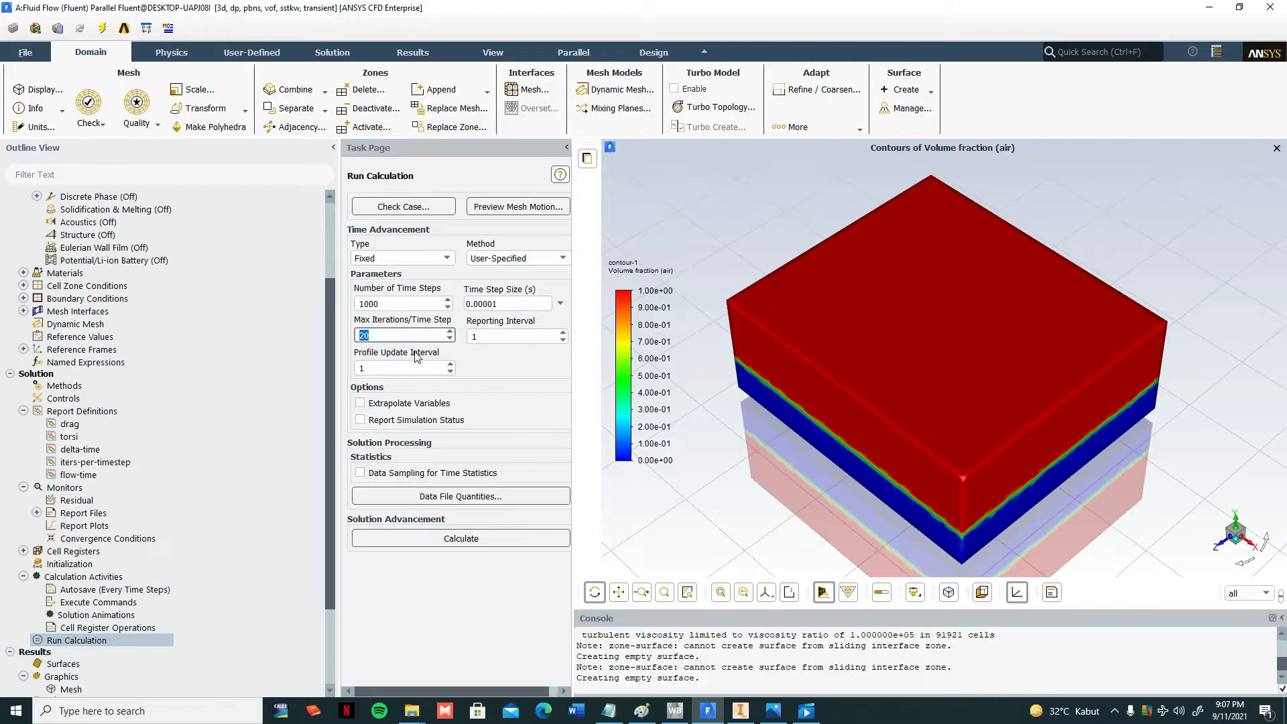
- Switch to Paint and sketch two curved areas divided into vertical strips above the pool's far wall, labelled 20 and 40
{"action": "left_click", "coordinate": [409, 340]}
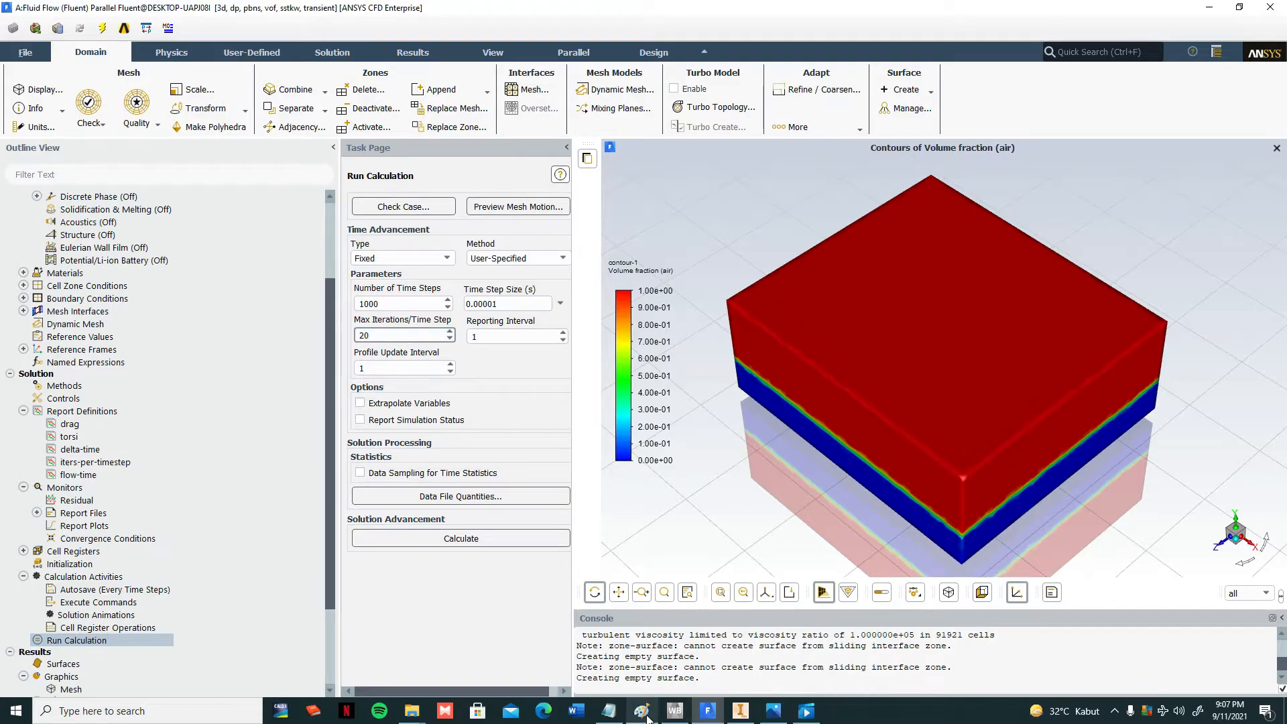
{"action": "left_click", "coordinate": [647, 719]}
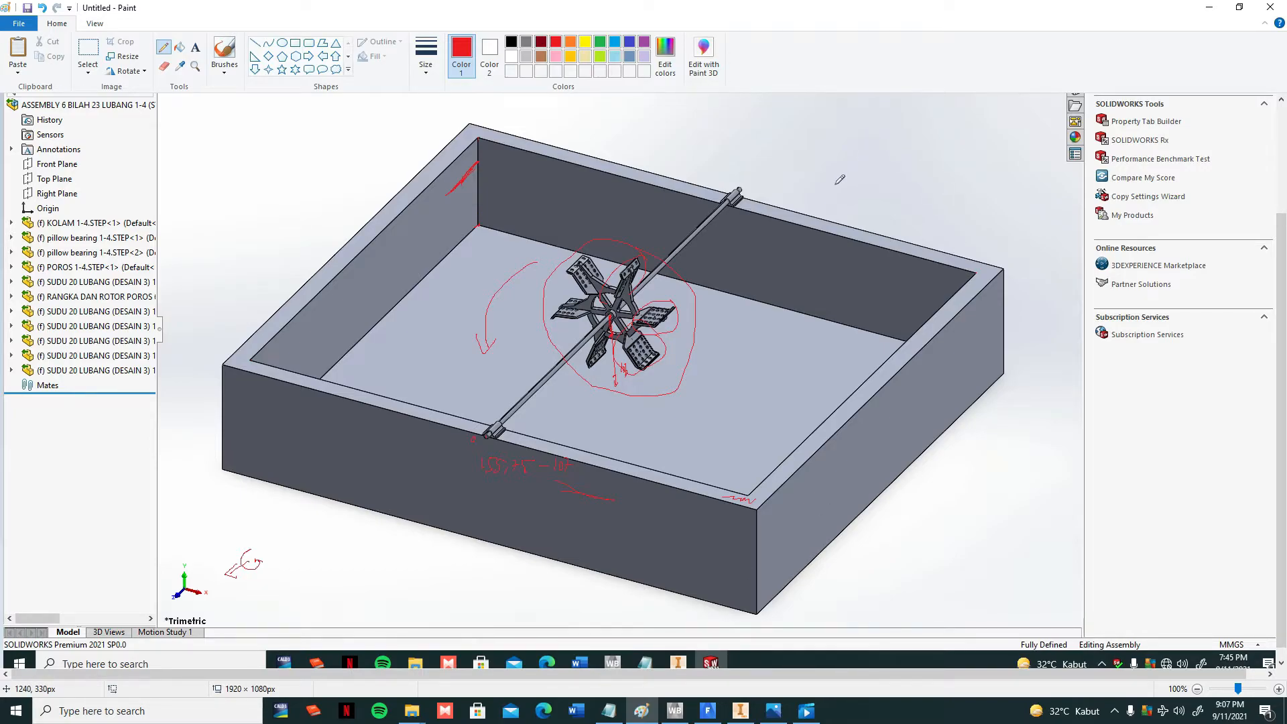
{"action": "mouse_move", "coordinate": [830, 175]}
{"action": "left_mouse_down"}
{"action": "mouse_move", "coordinate": [833, 154]}
{"action": "mouse_move", "coordinate": [872, 129]}
{"action": "mouse_move", "coordinate": [883, 173]}
{"action": "mouse_move", "coordinate": [832, 181]}
{"action": "left_mouse_up"}
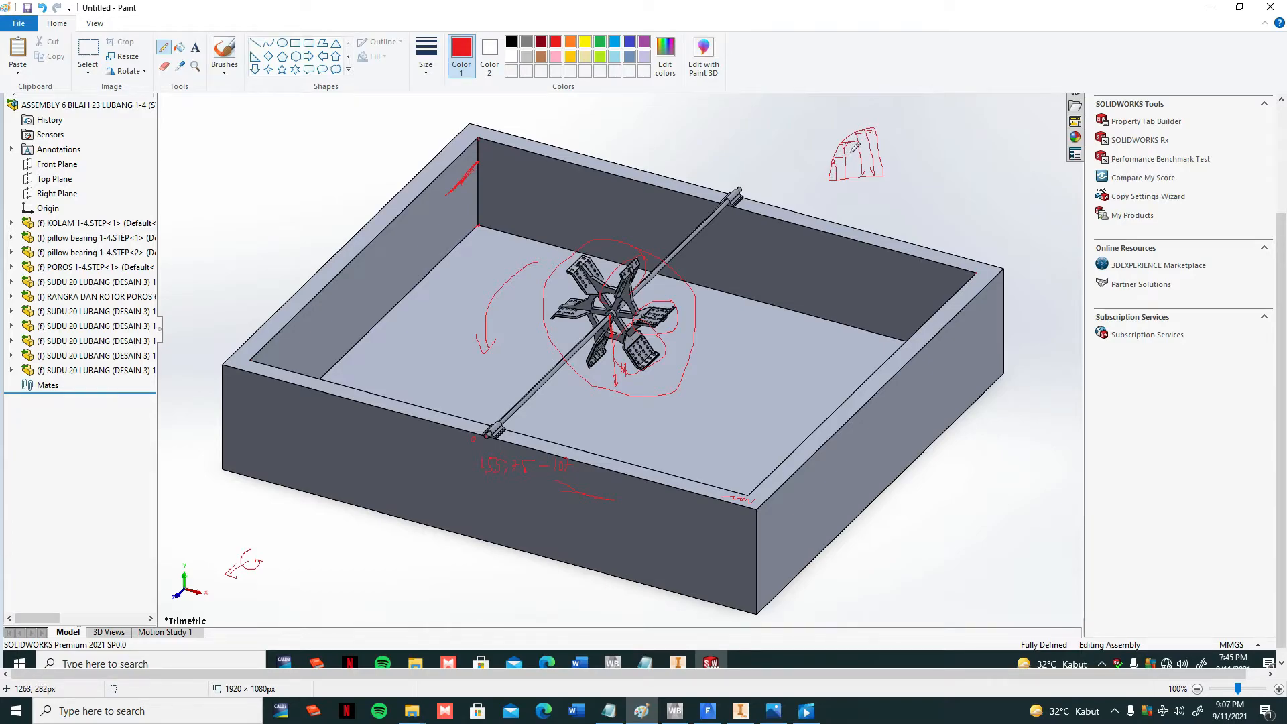
{"action": "left_click_drag", "start_coordinate": [856, 162], "coordinate": [850, 178]}
{"action": "mouse_move", "coordinate": [896, 176]}
{"action": "left_mouse_down"}
{"action": "mouse_move", "coordinate": [917, 135]}
{"action": "mouse_move", "coordinate": [940, 129]}
{"action": "mouse_move", "coordinate": [943, 173]}
{"action": "mouse_move", "coordinate": [896, 183]}
{"action": "mouse_move", "coordinate": [908, 158]}
{"action": "left_mouse_up"}
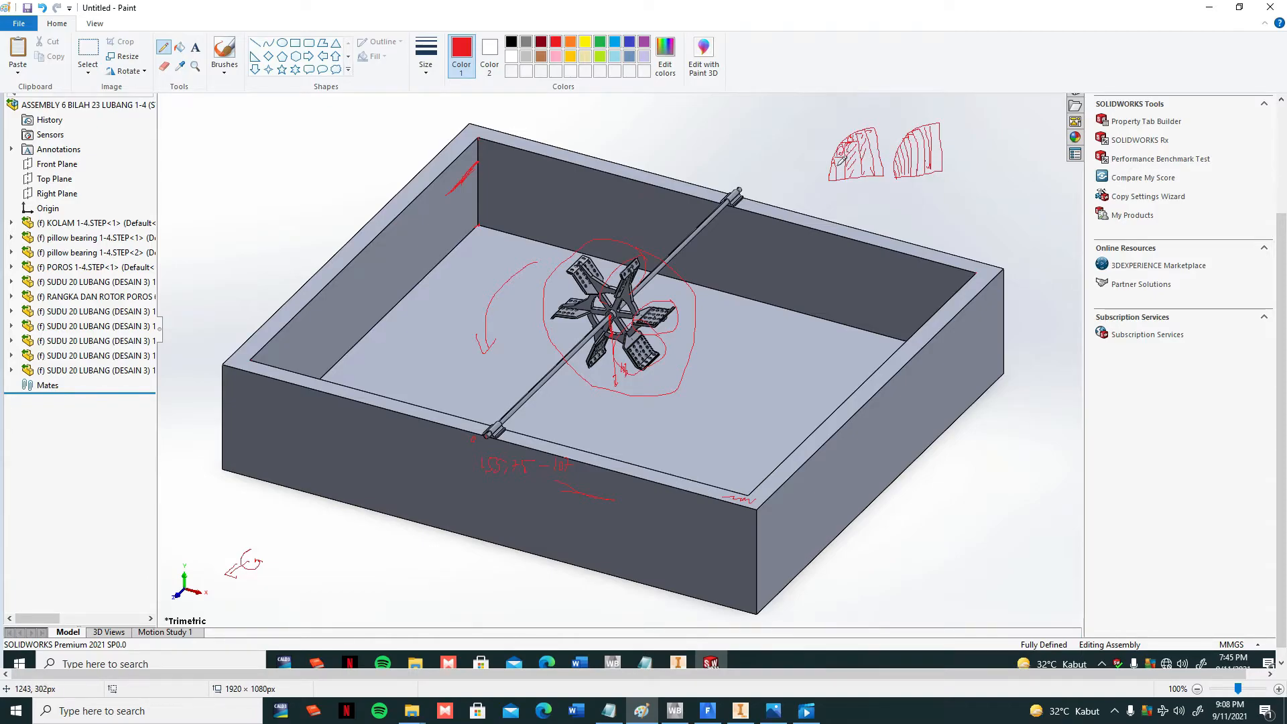
{"action": "mouse_move", "coordinate": [849, 187]}
{"action": "left_mouse_down"}
{"action": "mouse_move", "coordinate": [921, 201]}
{"action": "mouse_move", "coordinate": [917, 190]}
{"action": "left_mouse_up"}
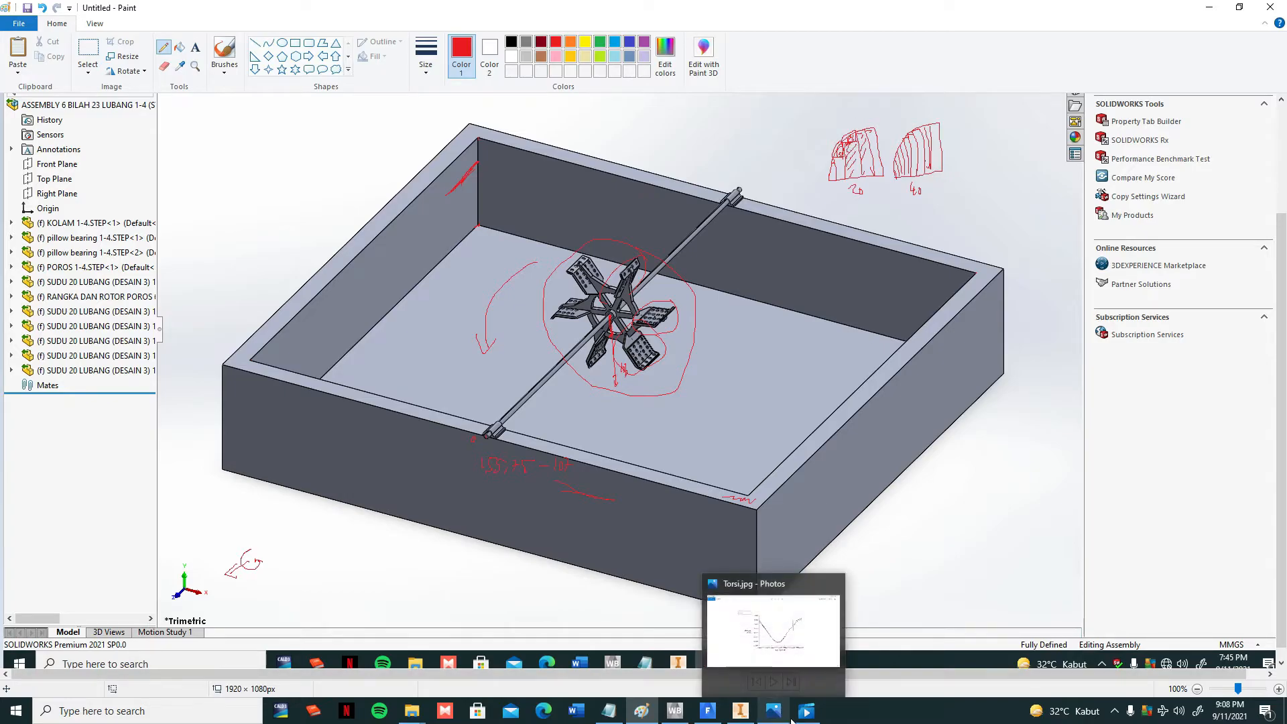
- Switch to Fluent and review the maximum iterations per time step and the time step size
{"action": "left_click", "coordinate": [706, 717]}
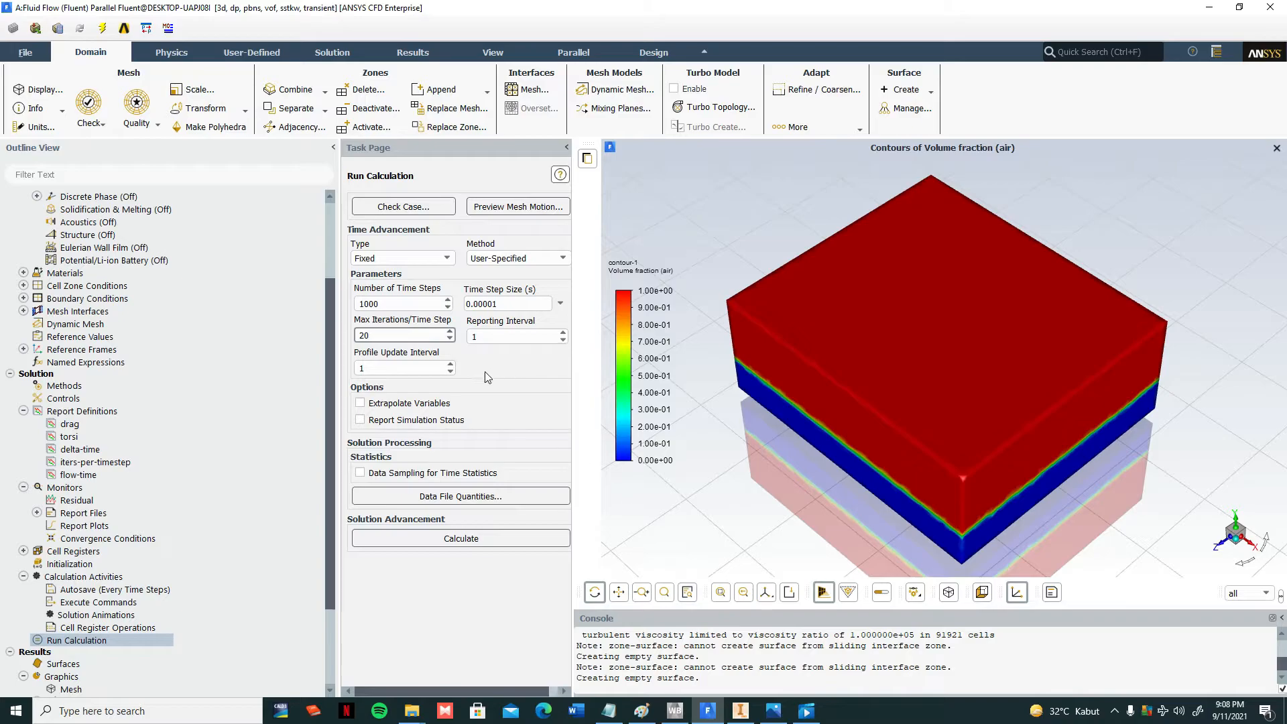
{"action": "left_click", "coordinate": [415, 337]}
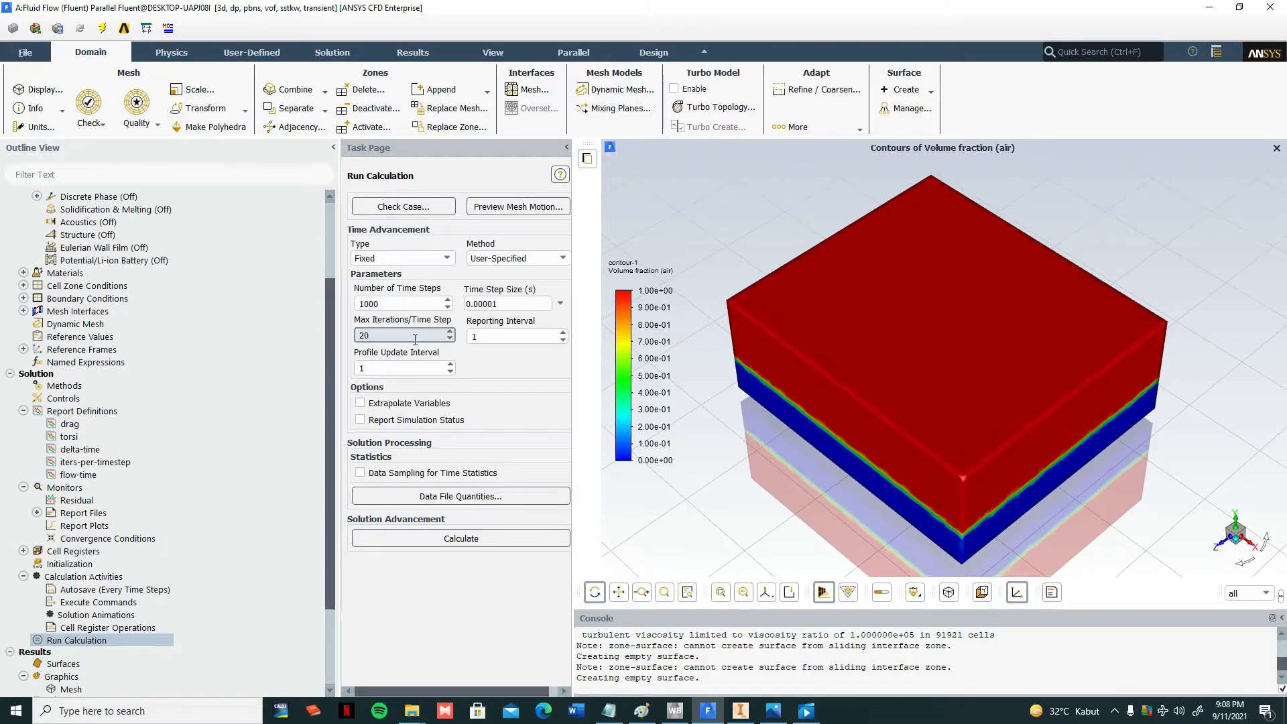
{"action": "left_click_drag", "start_coordinate": [503, 307], "coordinate": [402, 348]}
{"action": "key", "text": "Tab"}
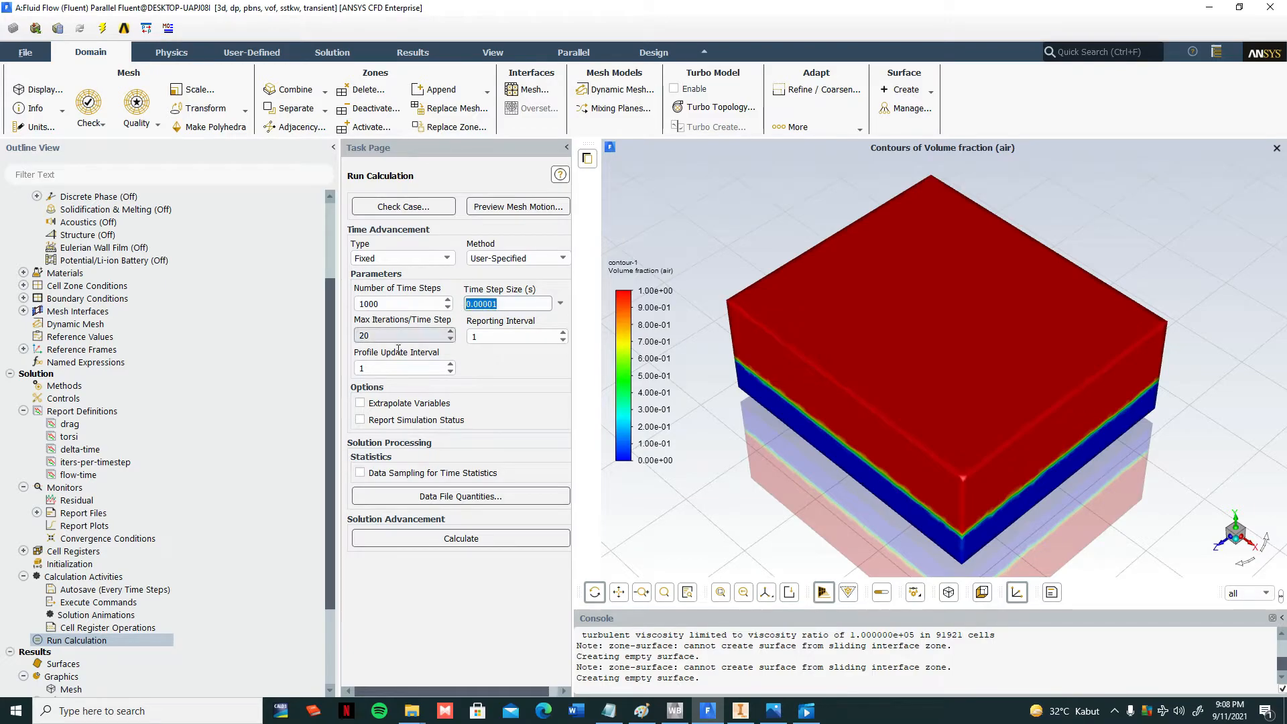
{"action": "left_click_drag", "start_coordinate": [503, 309], "coordinate": [470, 312]}
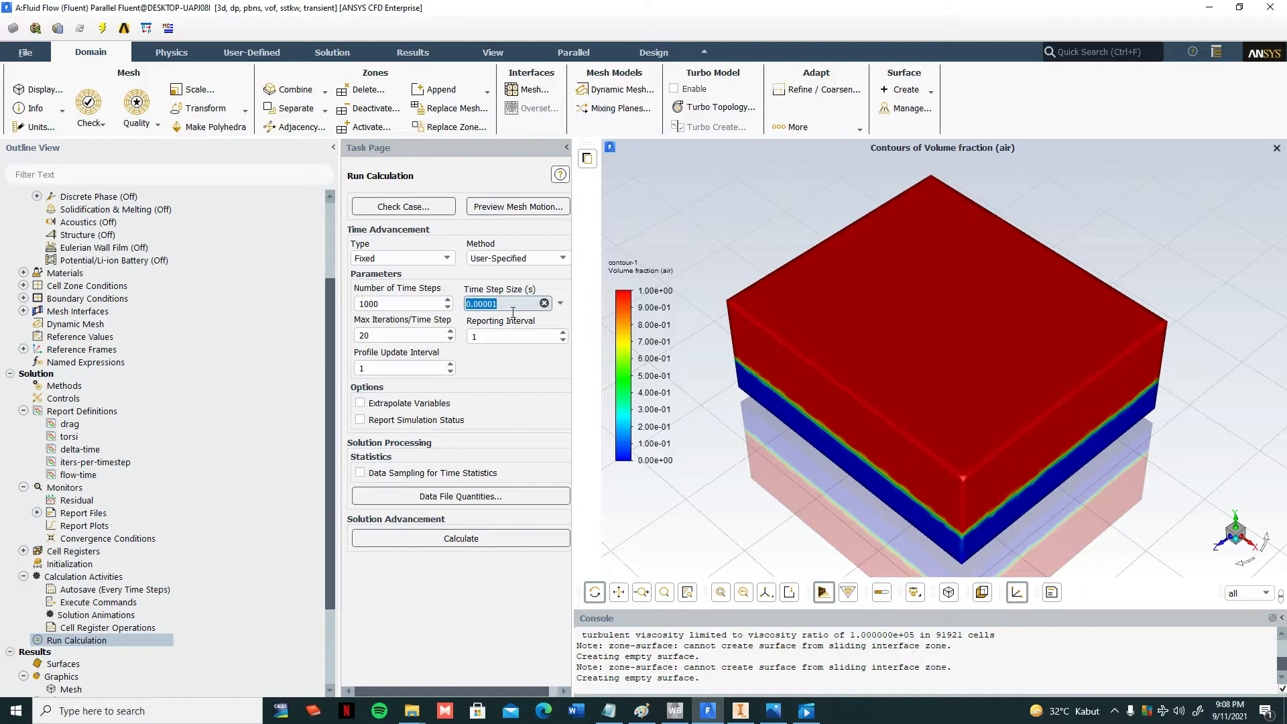
- Run the calculation with 1000 time steps of 0.00001 s and 20 iterations each, and stop it at the end of an iteration
{"action": "key", "text": "Tab"}
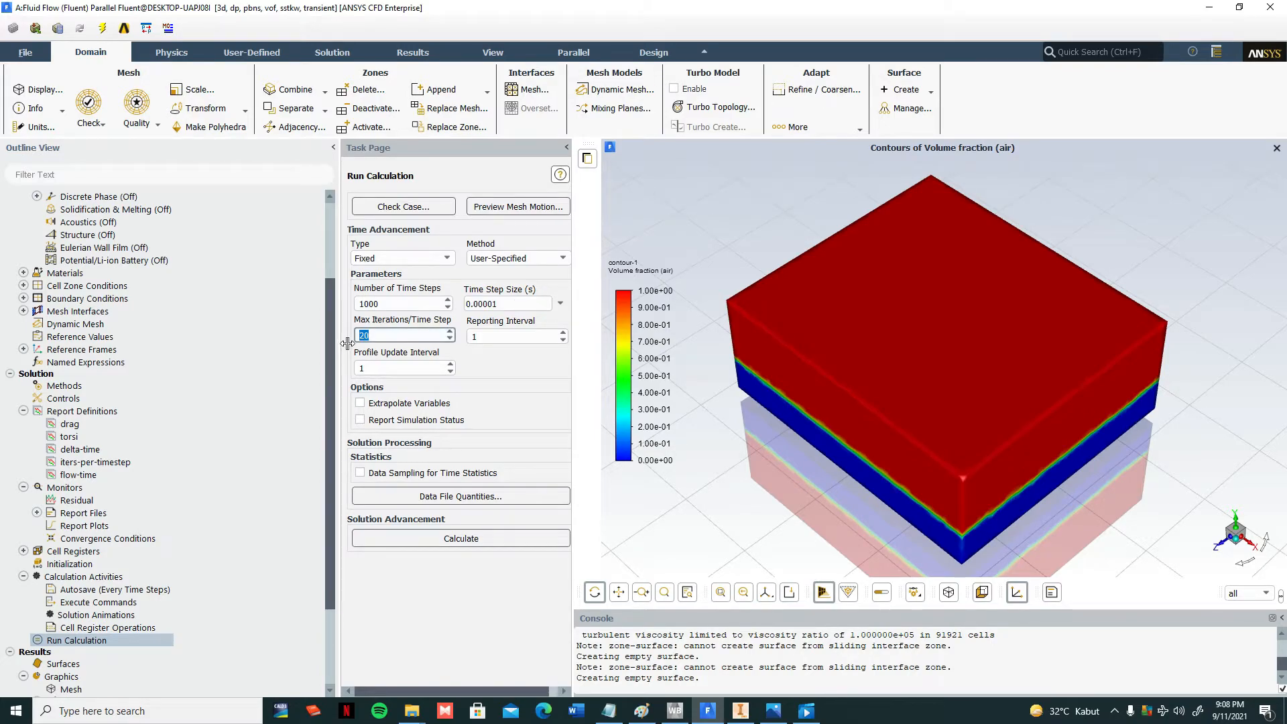
{"action": "left_click", "coordinate": [386, 338]}
{"action": "double_click", "coordinate": [365, 344]}
{"action": "left_click_drag", "start_coordinate": [330, 433], "coordinate": [331, 506]}
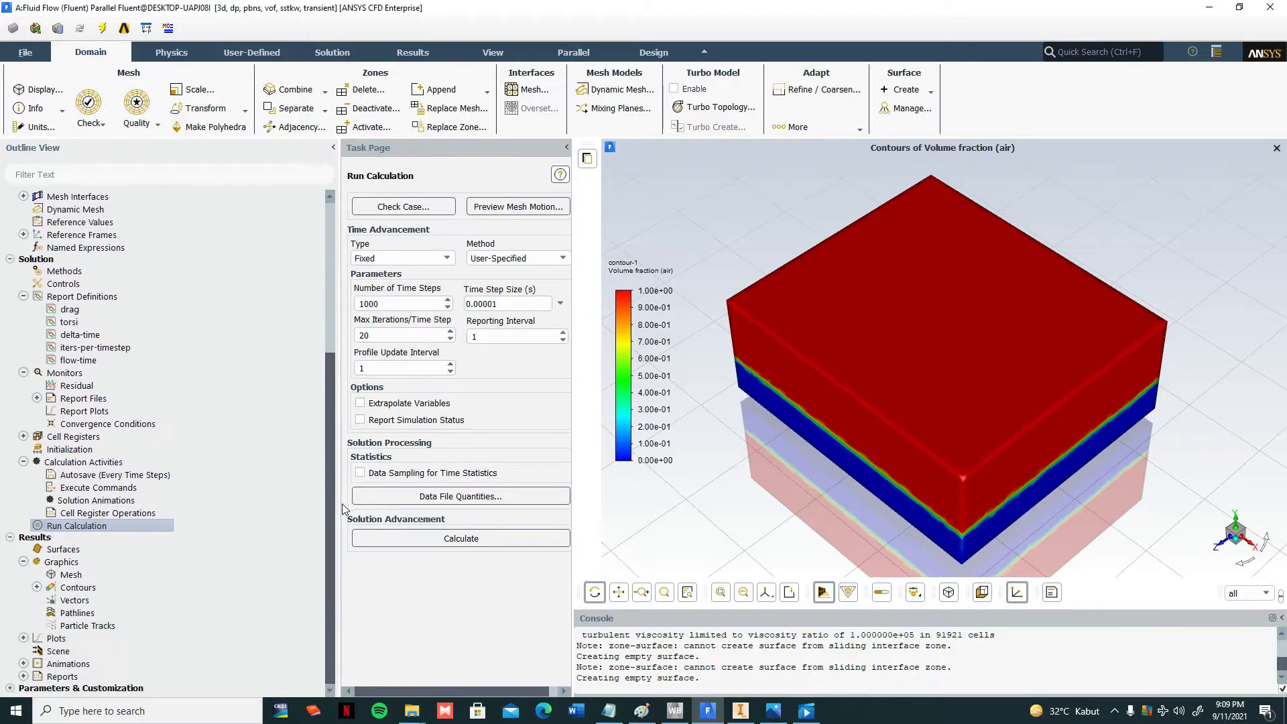
{"action": "left_click", "coordinate": [406, 540]}
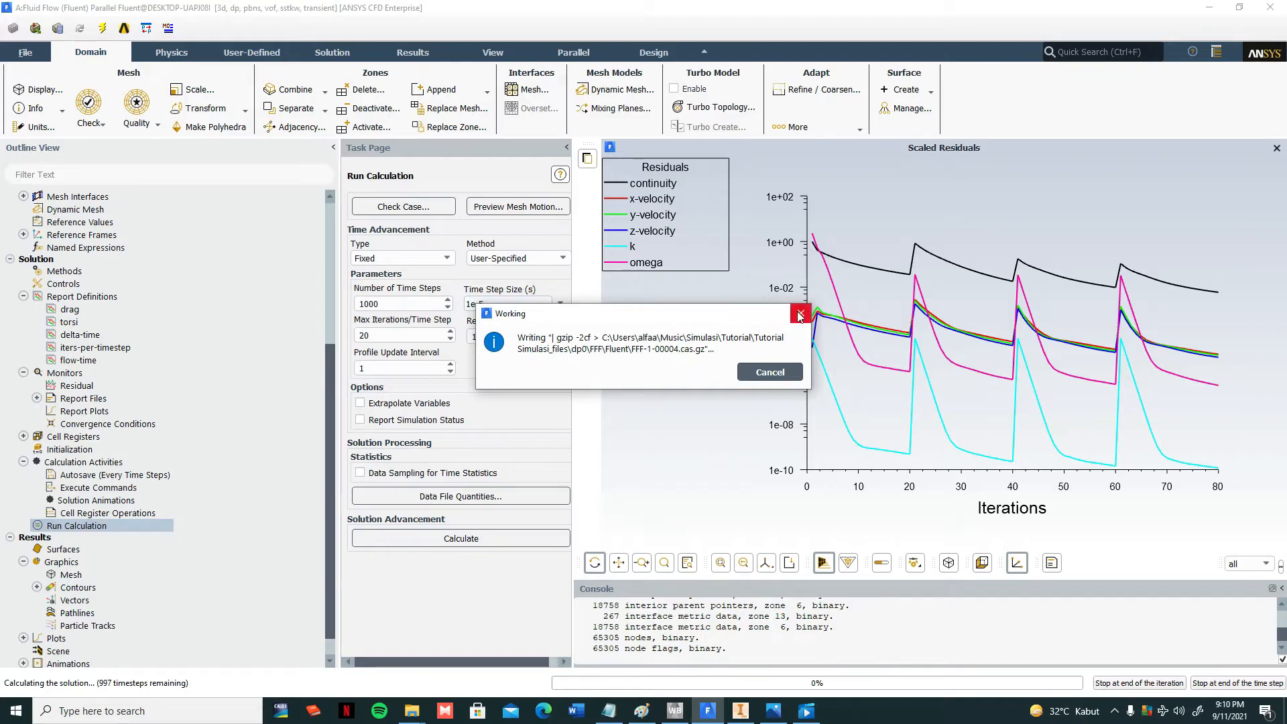
{"action": "left_click", "coordinate": [1113, 684]}
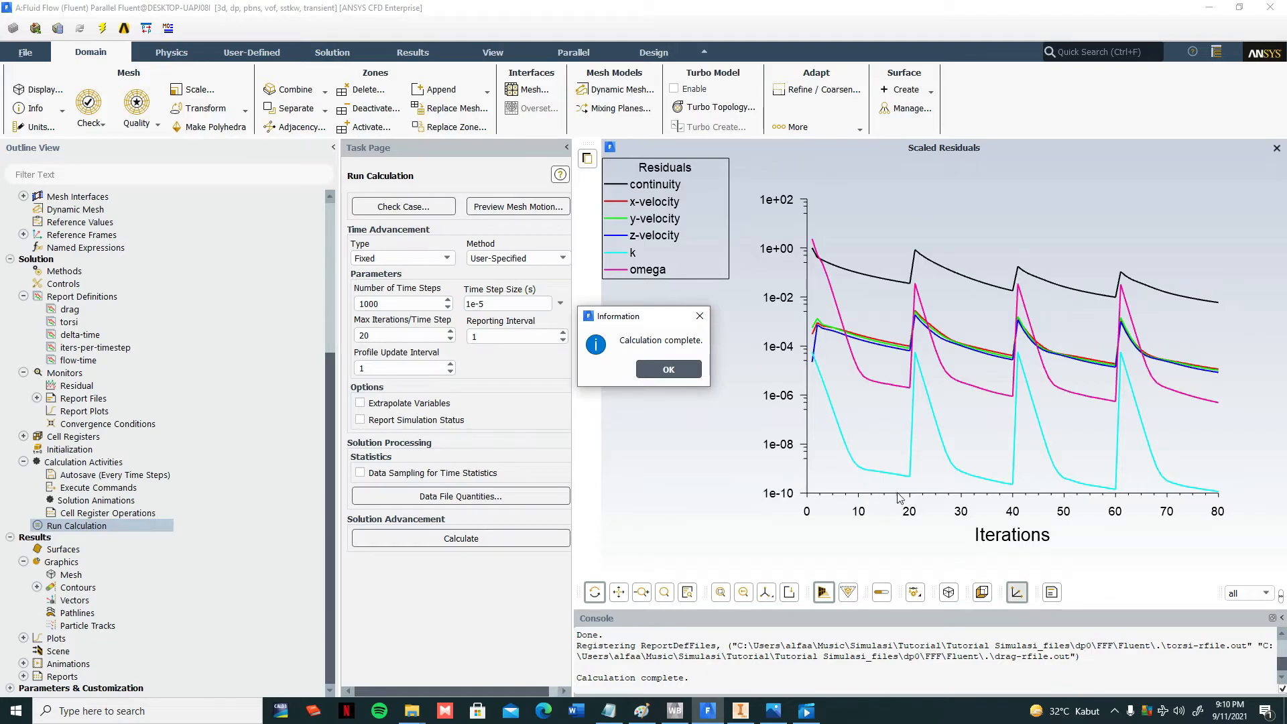
{"action": "left_click", "coordinate": [668, 369]}
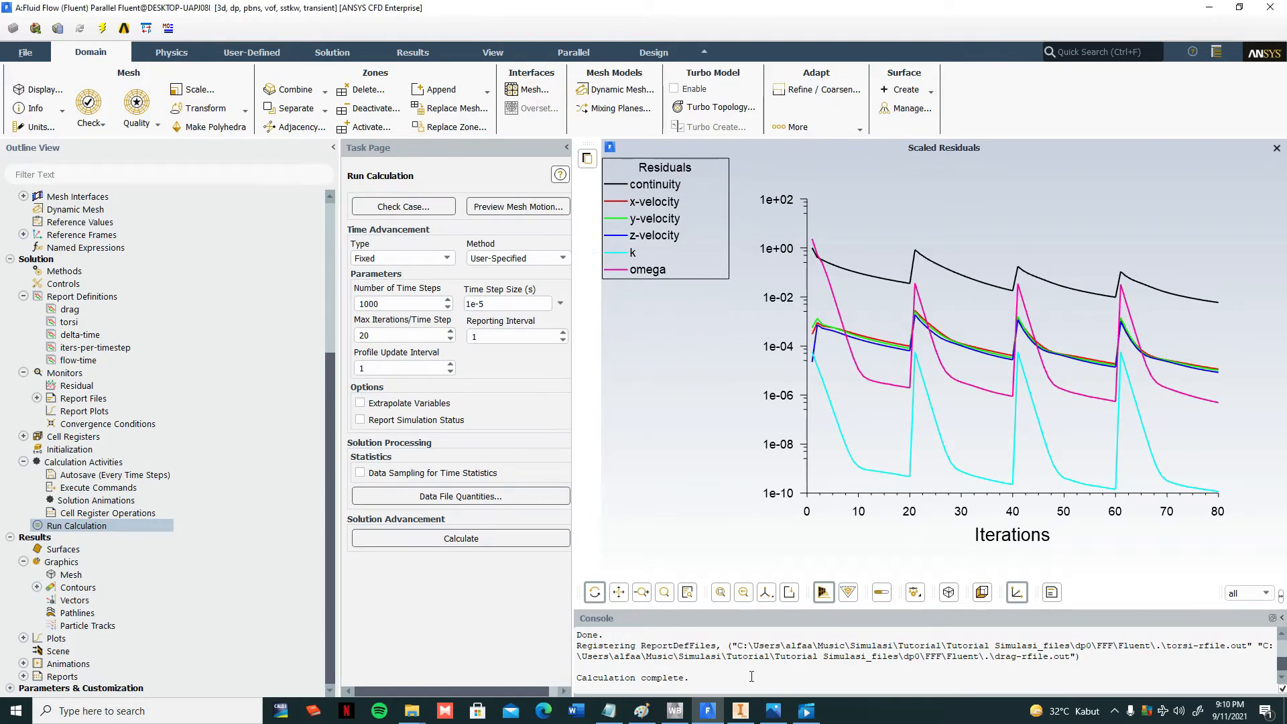
- Switch to Notepad and mark the MESHING and SETUP SIMULASI stages in Notes.txt with an asterisk
{"action": "left_click", "coordinate": [608, 710]}
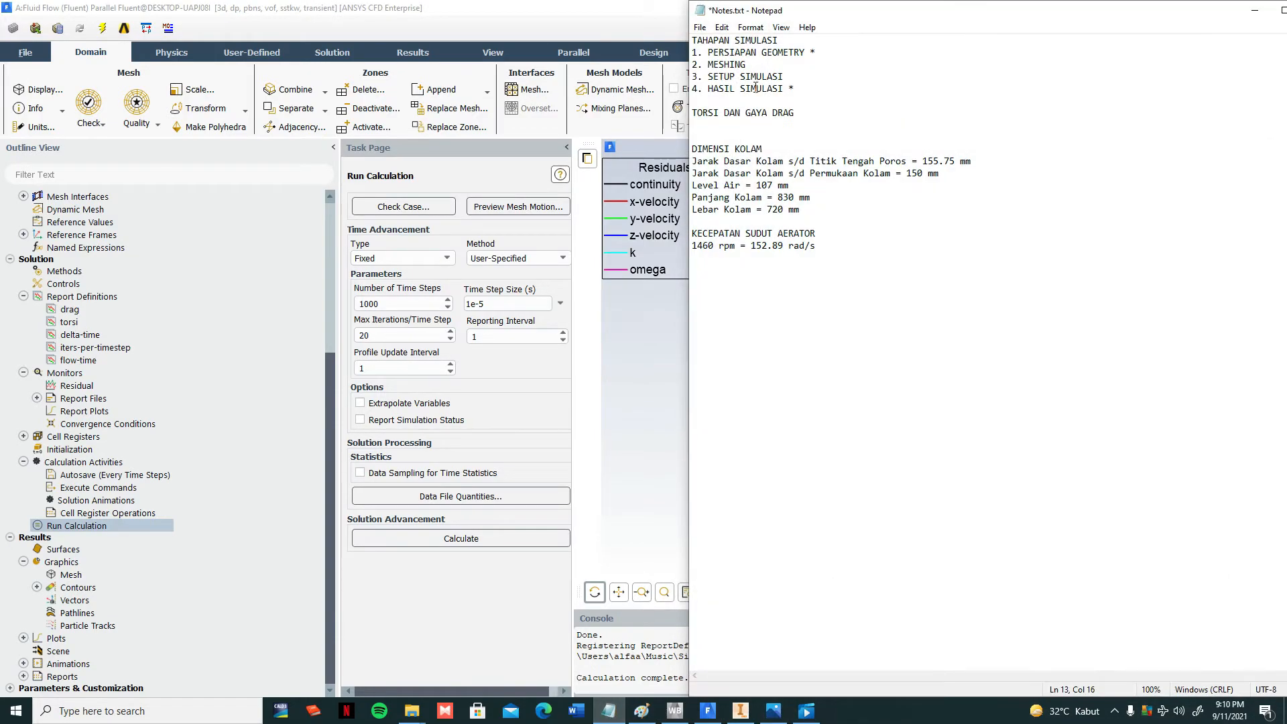
{"action": "left_click", "coordinate": [798, 79]}
{"action": "type", "text": "*"}
{"action": "double_click", "coordinate": [771, 65]}
{"action": "type", "text": "*"}
{"action": "key", "text": "ctrl+z"}
{"action": "key", "text": "Right"}
{"action": "left_click", "coordinate": [789, 77]}
{"action": "left_click_drag", "start_coordinate": [788, 95], "coordinate": [703, 94]}
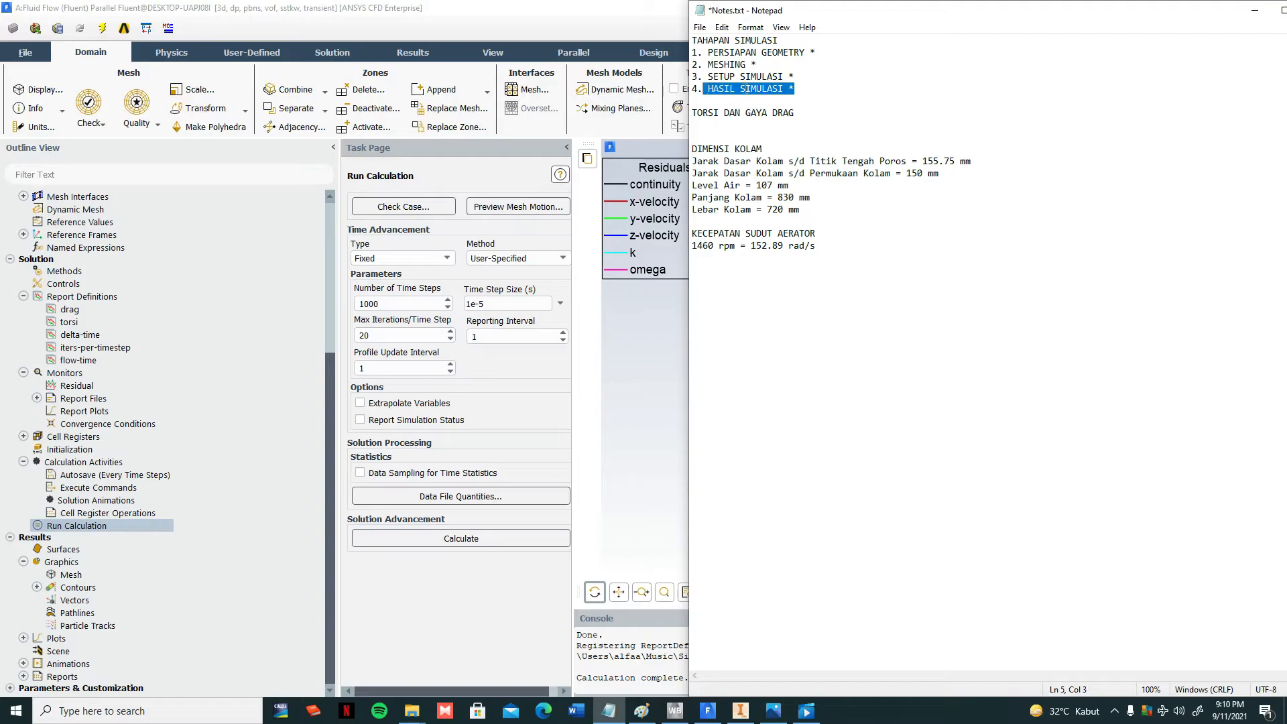
{"action": "left_click_drag", "start_coordinate": [801, 77], "coordinate": [710, 88]}
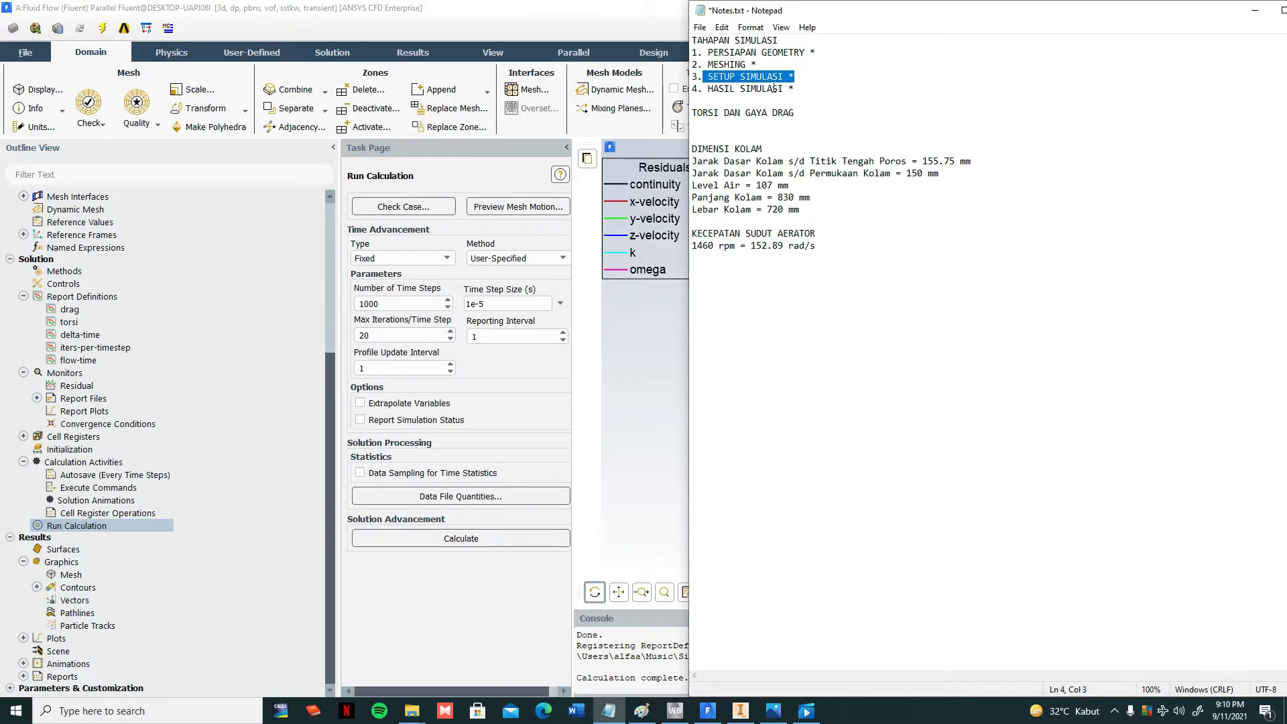
{"action": "left_click", "coordinate": [1255, 10]}
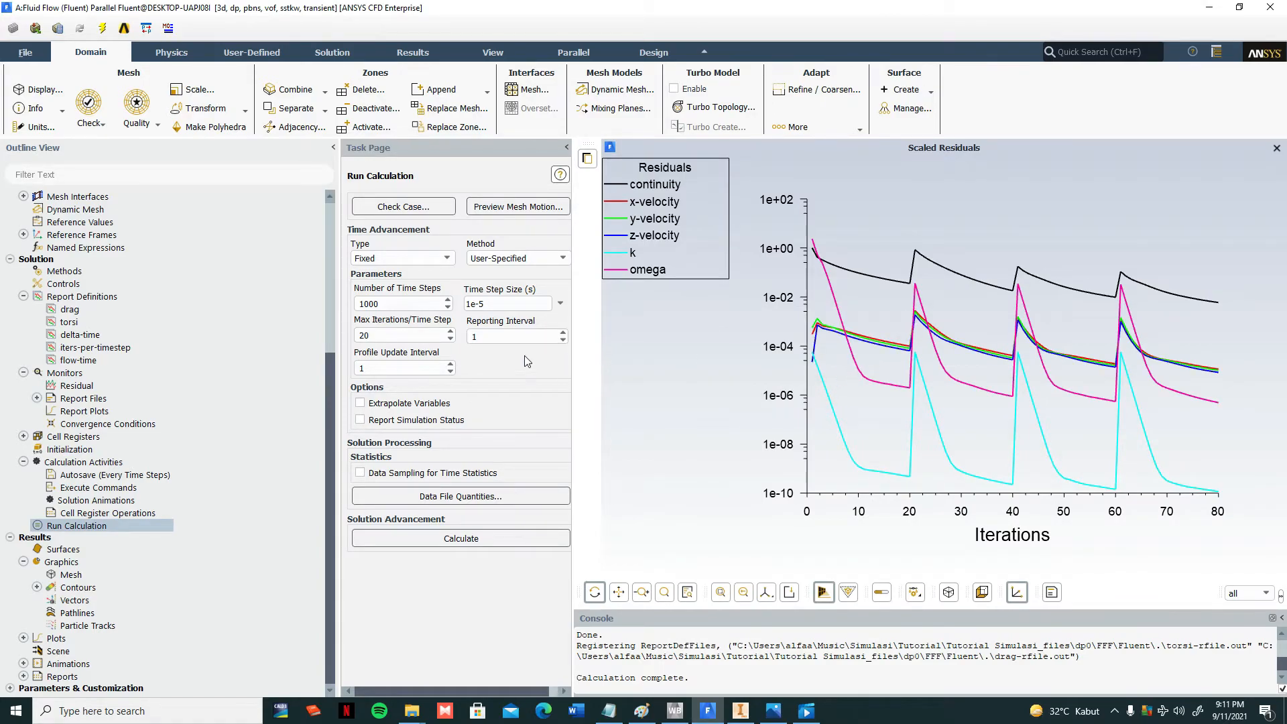
- Try a time step size of 0.001 s and set it back to 0.00001 s
{"action": "left_click", "coordinate": [496, 307]}
{"action": "triple_click", "coordinate": [474, 306]}
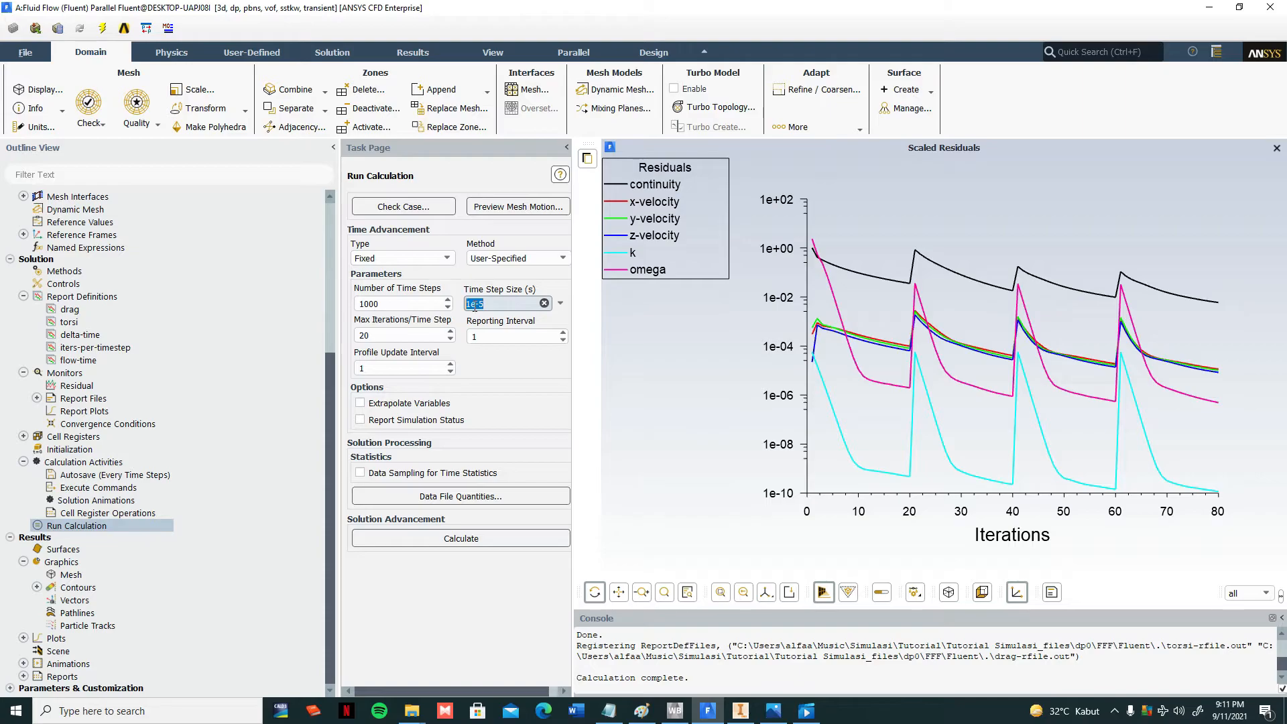
{"action": "type", "text": "0"}
{"action": "type", "text": "1"}
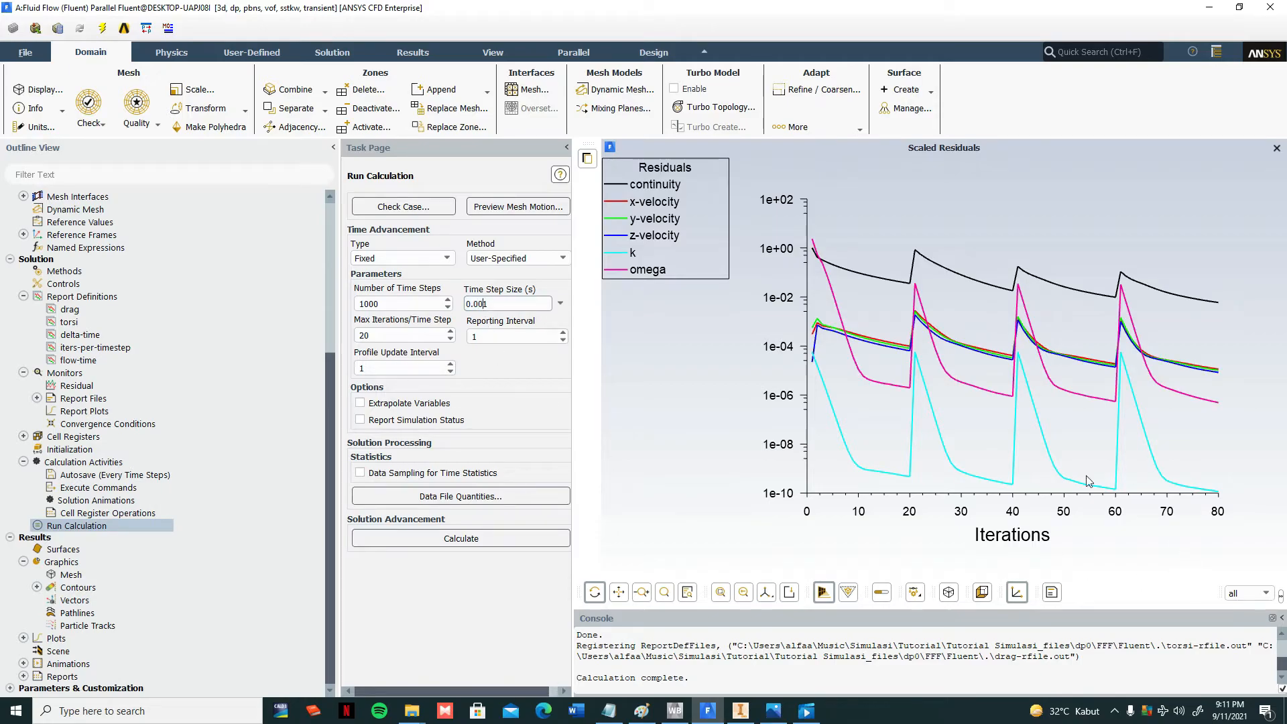
{"action": "type", "text": "00"}
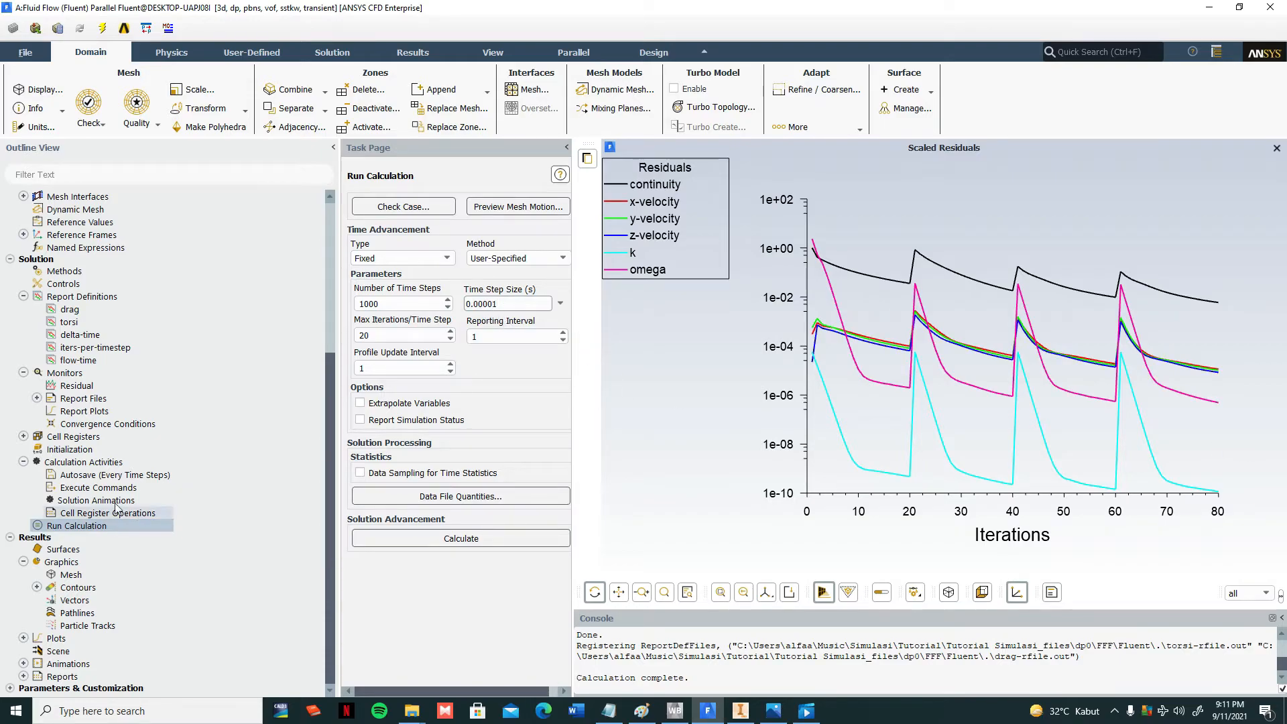
- Review the absolute convergence criteria of the residual monitors alongside the time step size, and close the monitor settings unchanged
{"action": "left_click", "coordinate": [37, 398]}
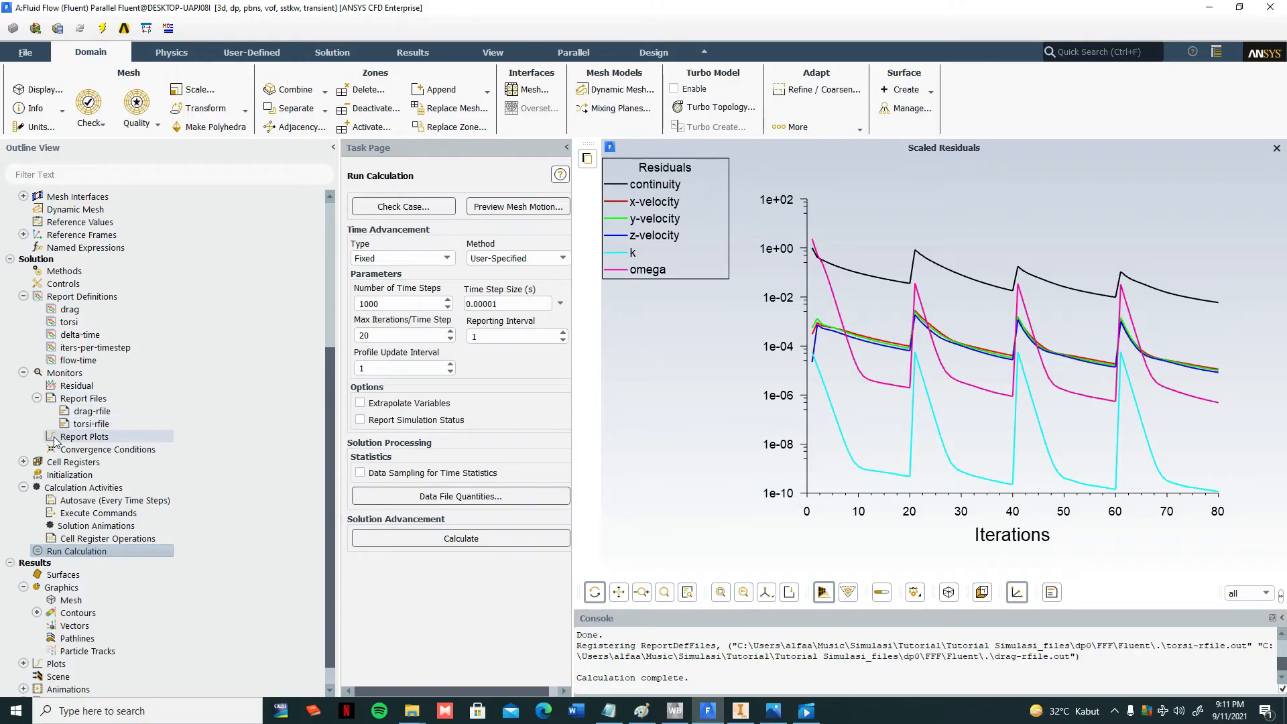
{"action": "left_click", "coordinate": [69, 388]}
{"action": "double_click", "coordinate": [69, 389]}
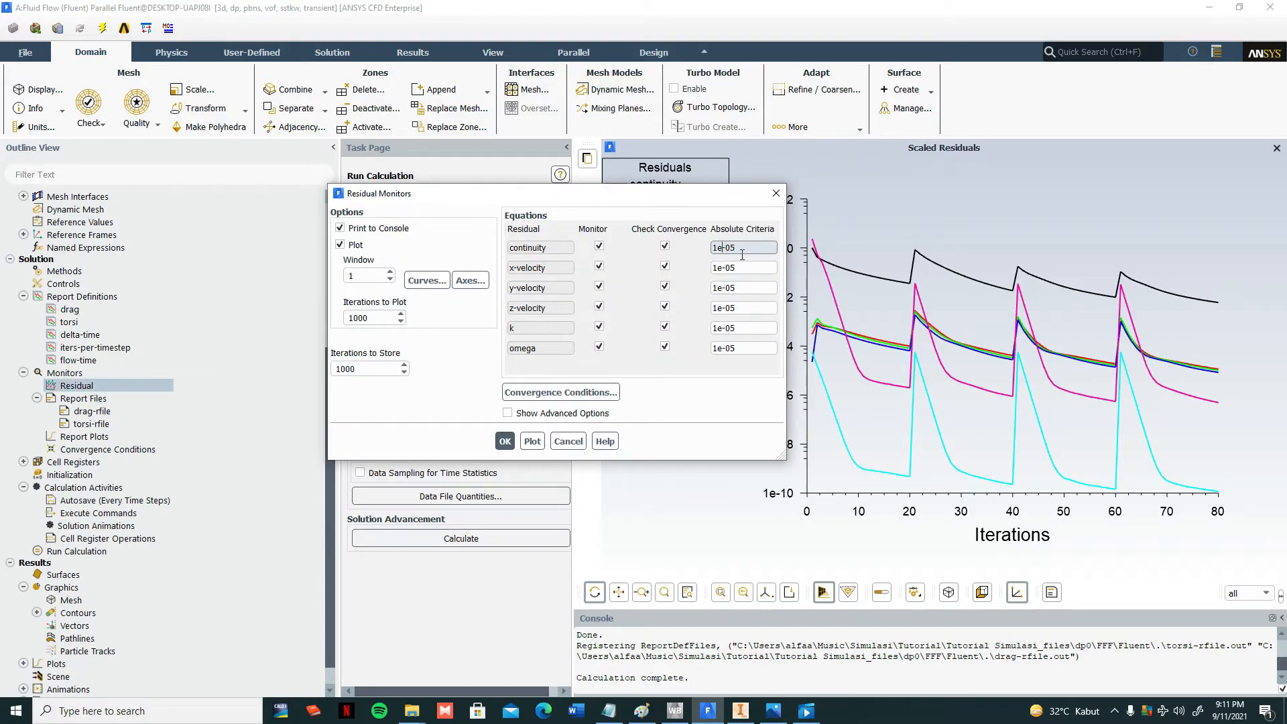
{"action": "left_click_drag", "start_coordinate": [740, 194], "coordinate": [1097, 200]}
{"action": "left_click", "coordinate": [1104, 259]}
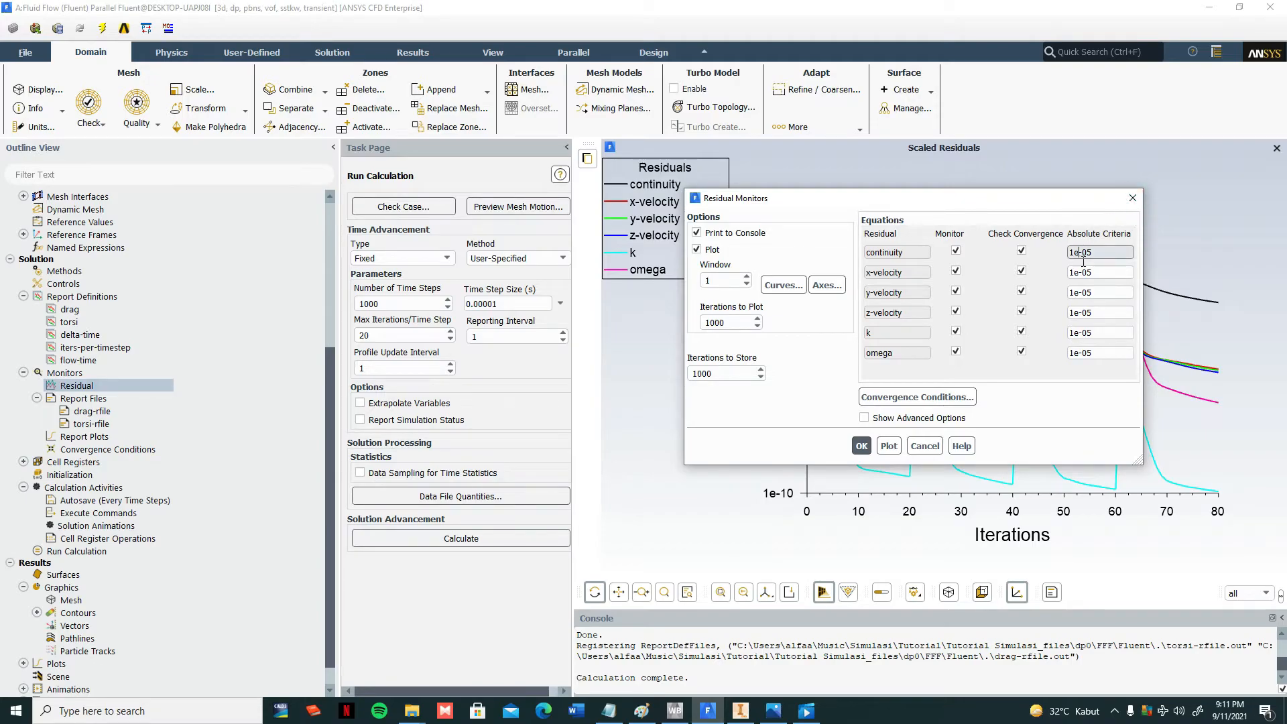
{"action": "left_click_drag", "start_coordinate": [478, 304], "coordinate": [496, 305]}
{"action": "left_click", "coordinate": [1133, 198]}
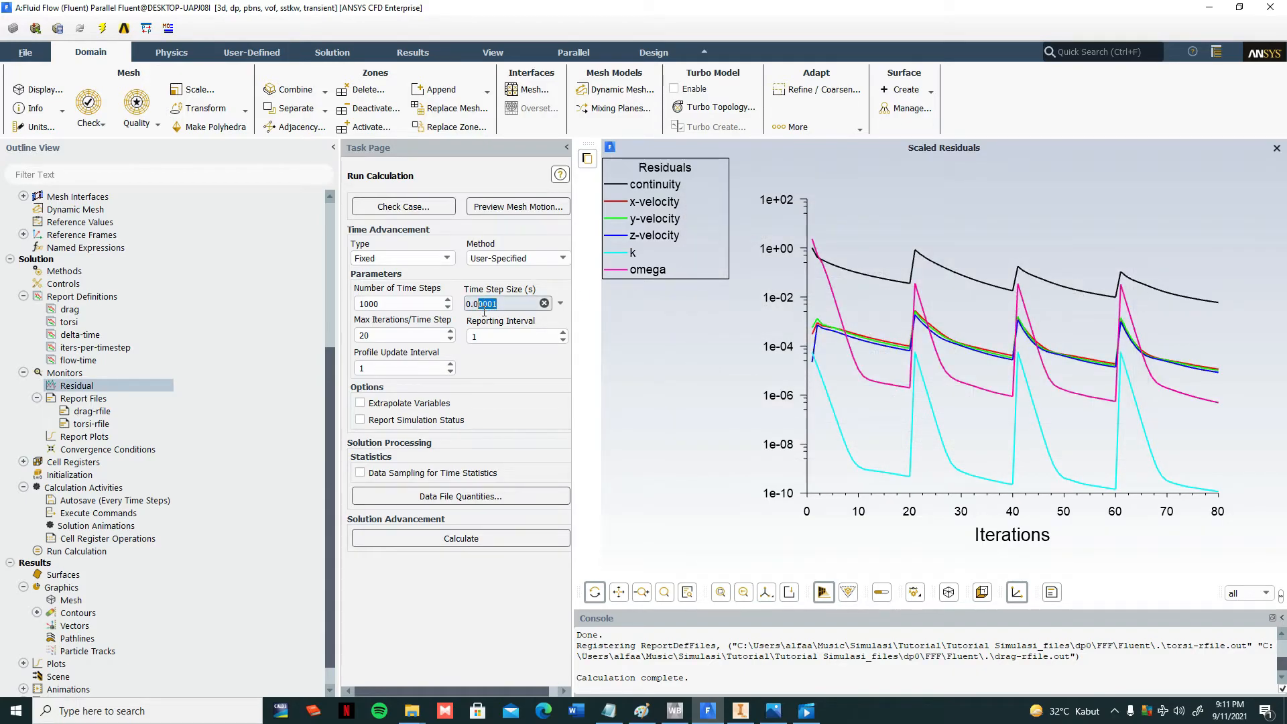
- Try a different time step size for the run and restore it to 0.00001 s
{"action": "type", "text": "1"}
{"action": "type", "text": "0"}
{"action": "left_click", "coordinate": [507, 303]}
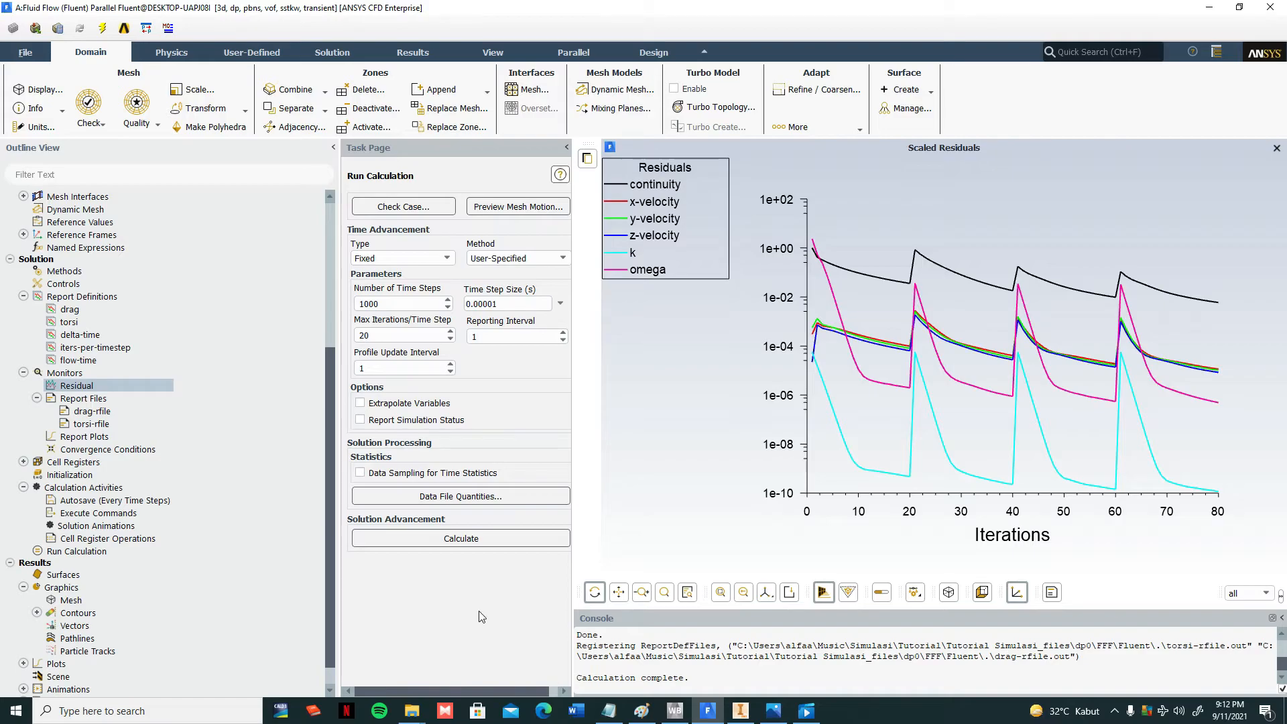
- Examine the Torsi.jpg moment curve over flow time, close the image and recheck the time step size in Fluent
{"action": "mouse_move", "coordinate": [746, 710]}
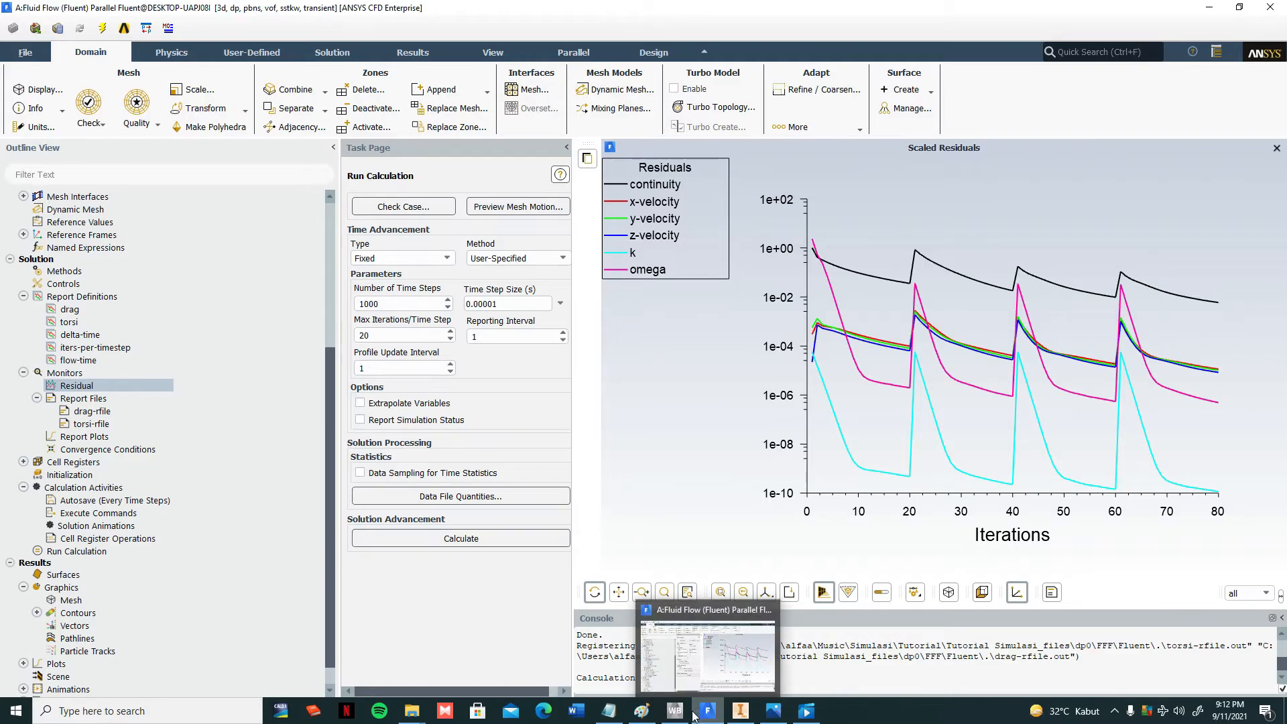
{"action": "left_click", "coordinate": [776, 665]}
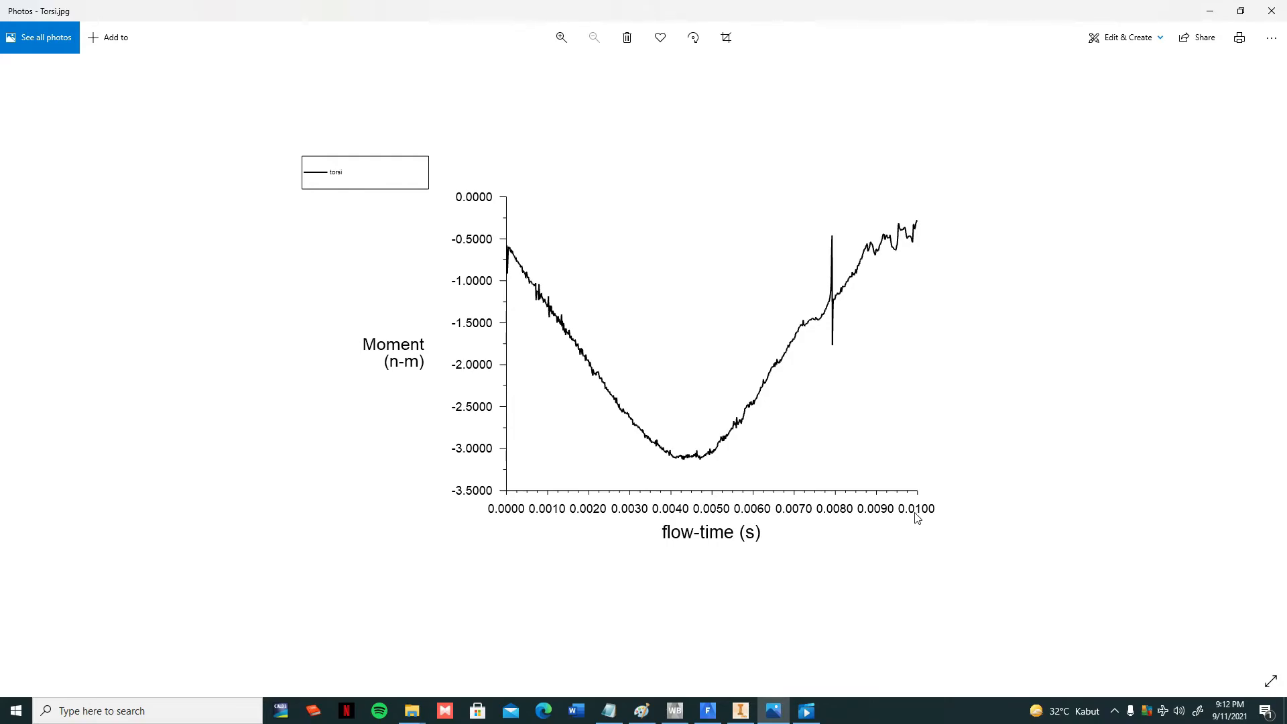
{"action": "left_click", "coordinate": [1266, 11]}
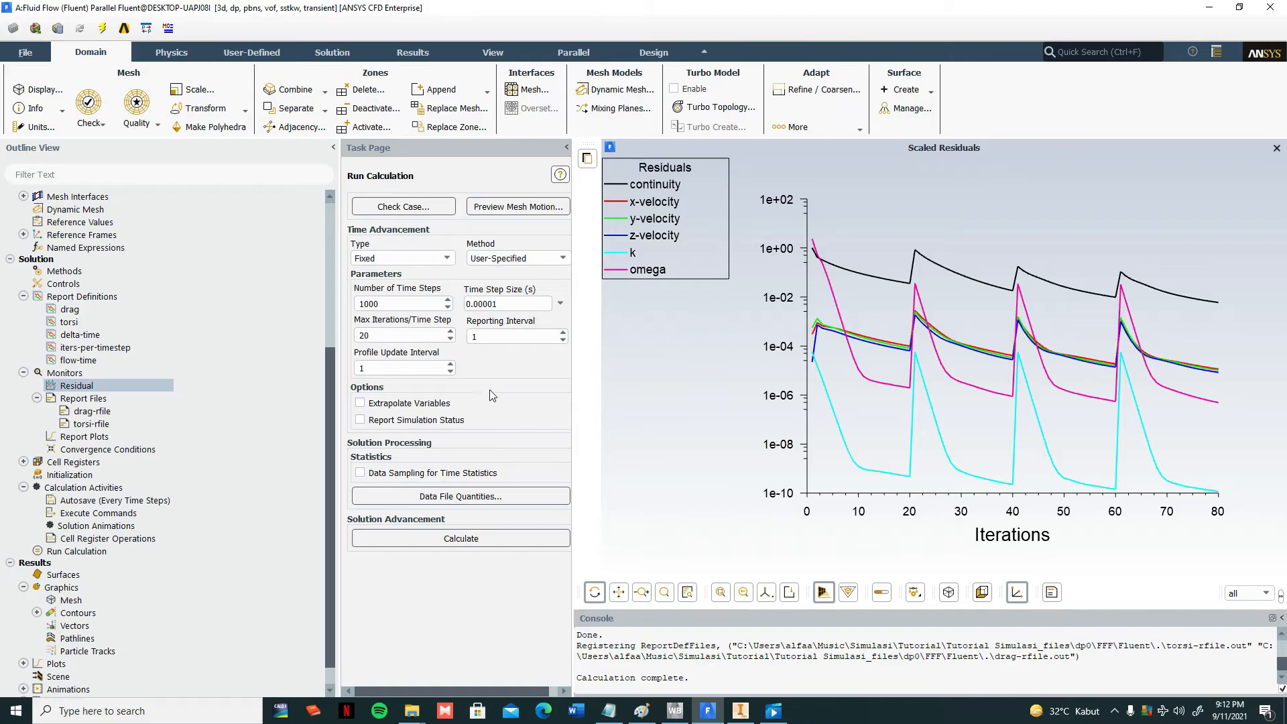
{"action": "left_click", "coordinate": [494, 305]}
{"action": "left_click", "coordinate": [495, 306]}
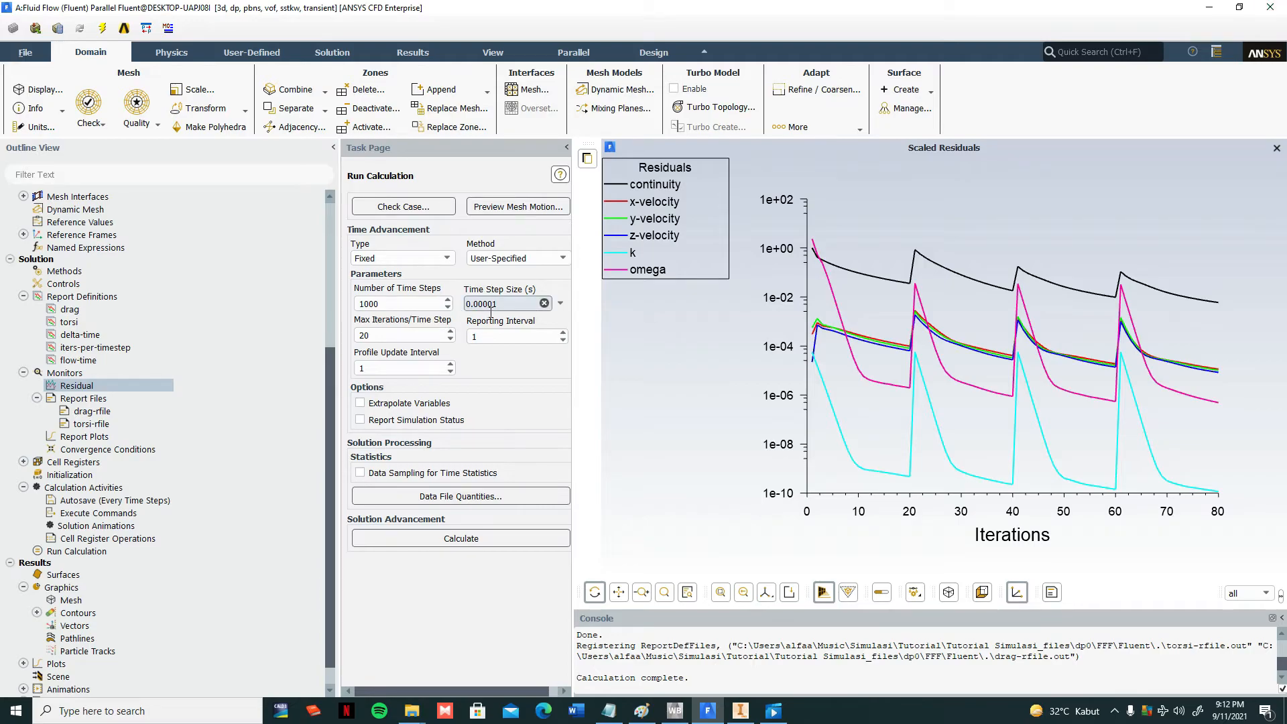
{"action": "left_click_drag", "start_coordinate": [502, 310], "coordinate": [493, 310]}
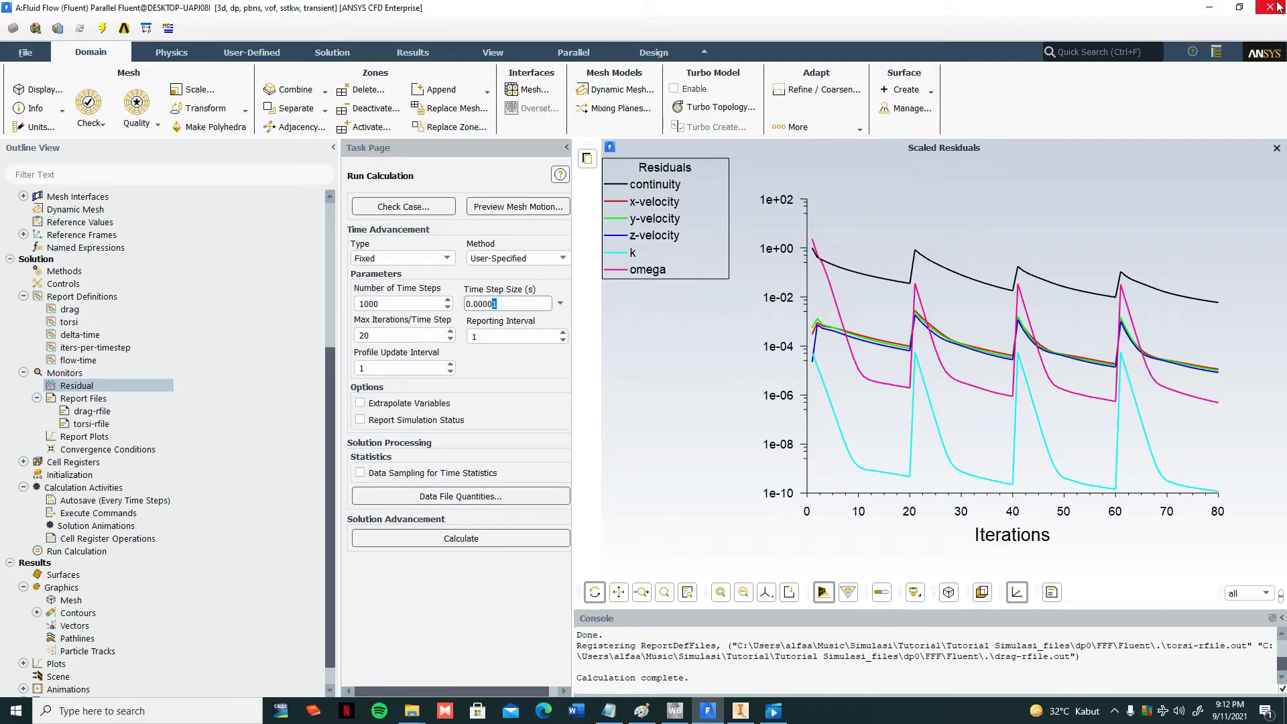
- Quit Fluent, using the settings changes for the current calculation only
{"action": "left_click", "coordinate": [1271, 8]}
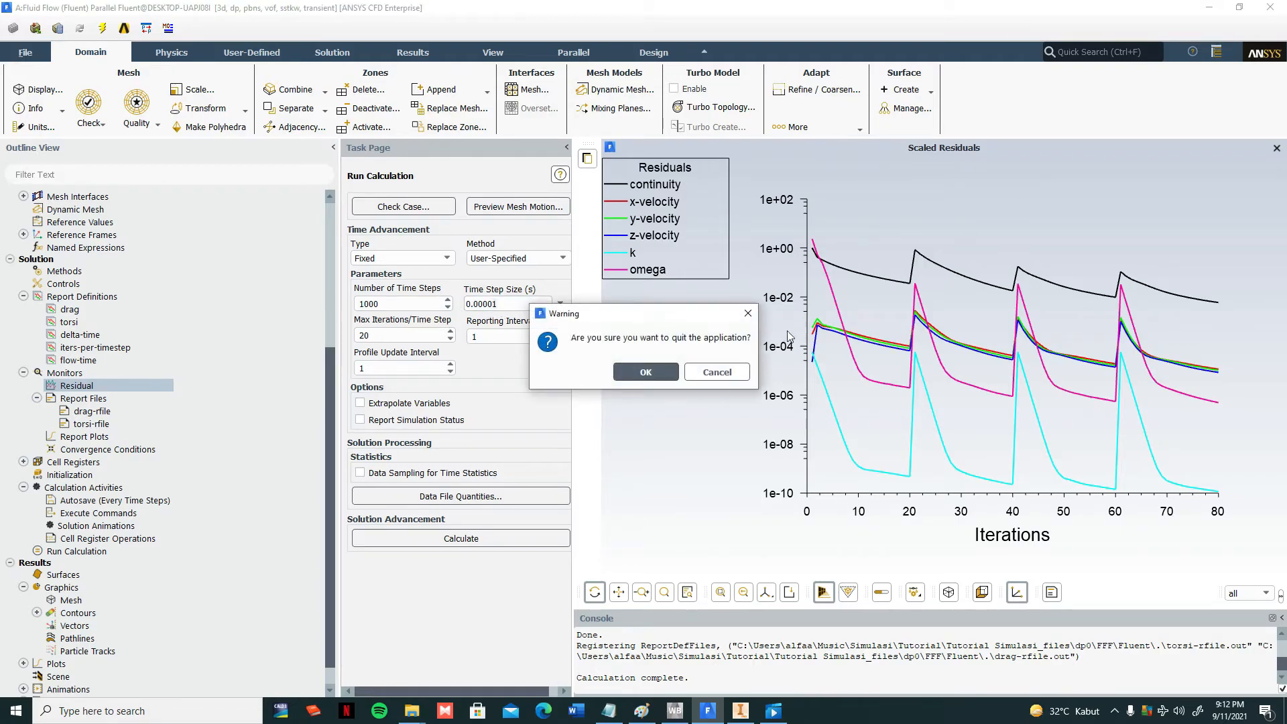
{"action": "left_click", "coordinate": [631, 369]}
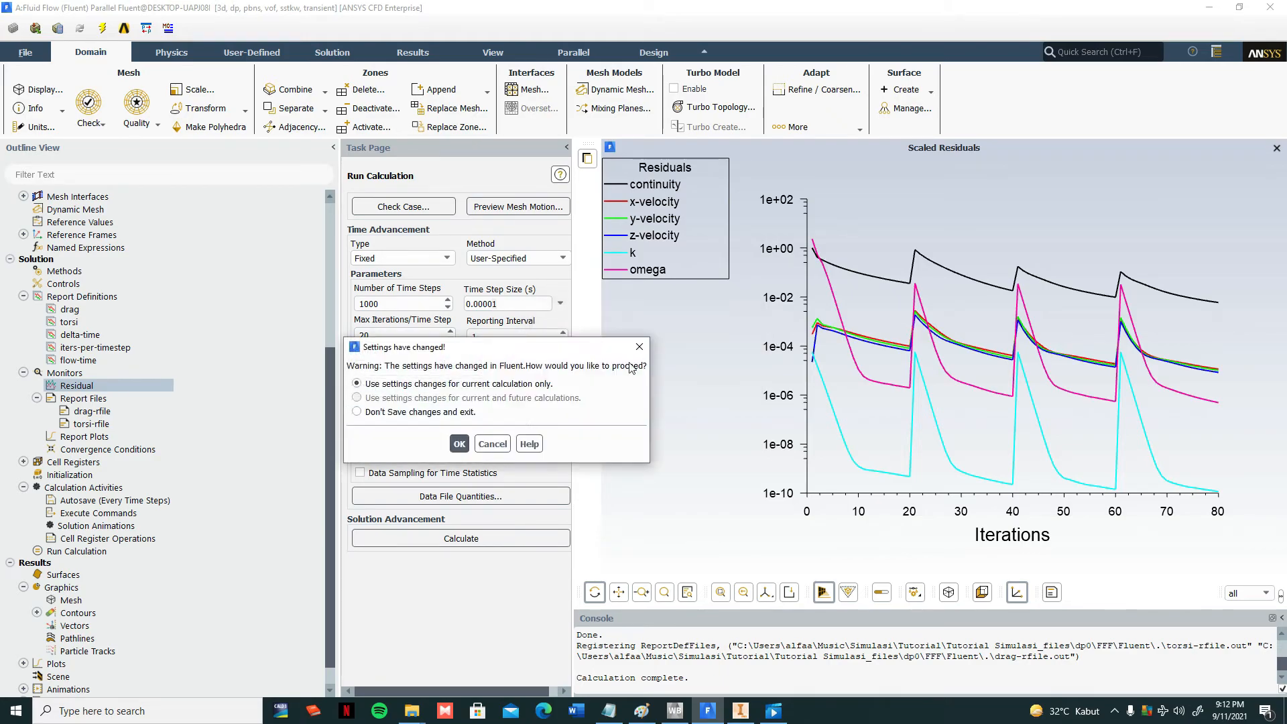
{"action": "left_click", "coordinate": [459, 444]}
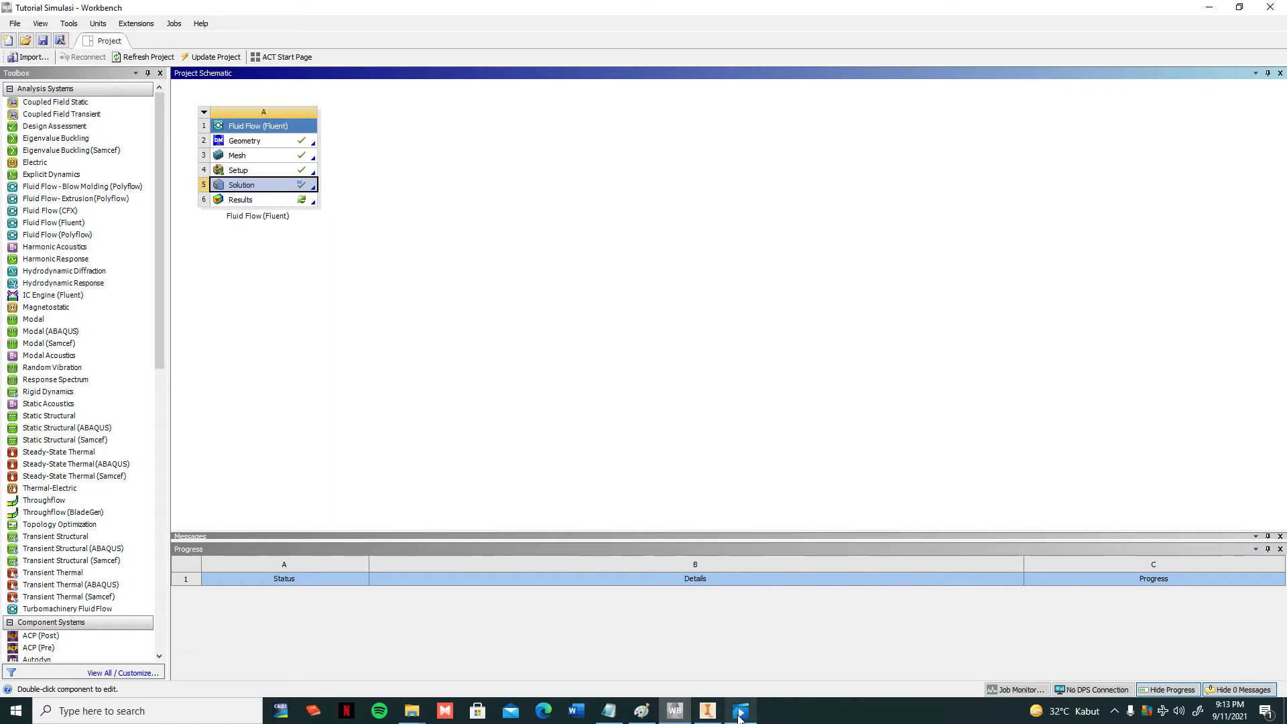
- View the Plane 1 water volume fraction video, and open Torsi.jpg from the Simulasi folder to examine the moment curve
{"action": "left_click", "coordinate": [738, 715]}
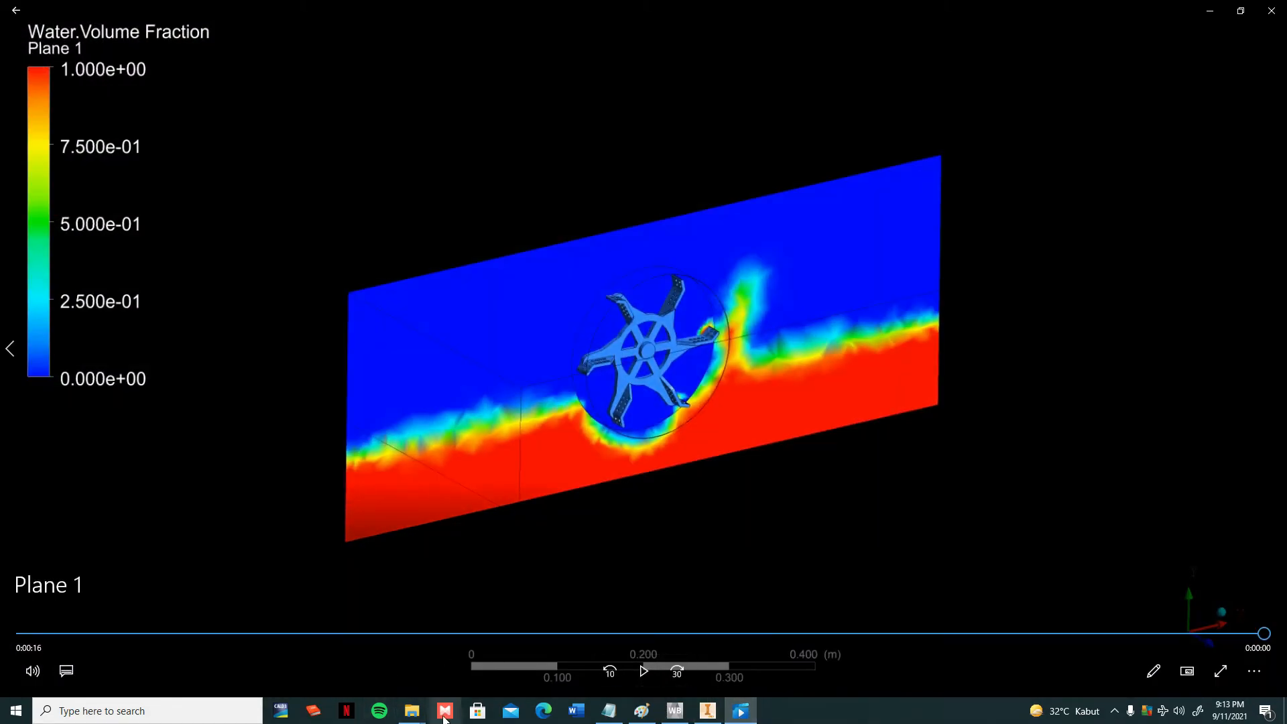
{"action": "left_click", "coordinate": [362, 643]}
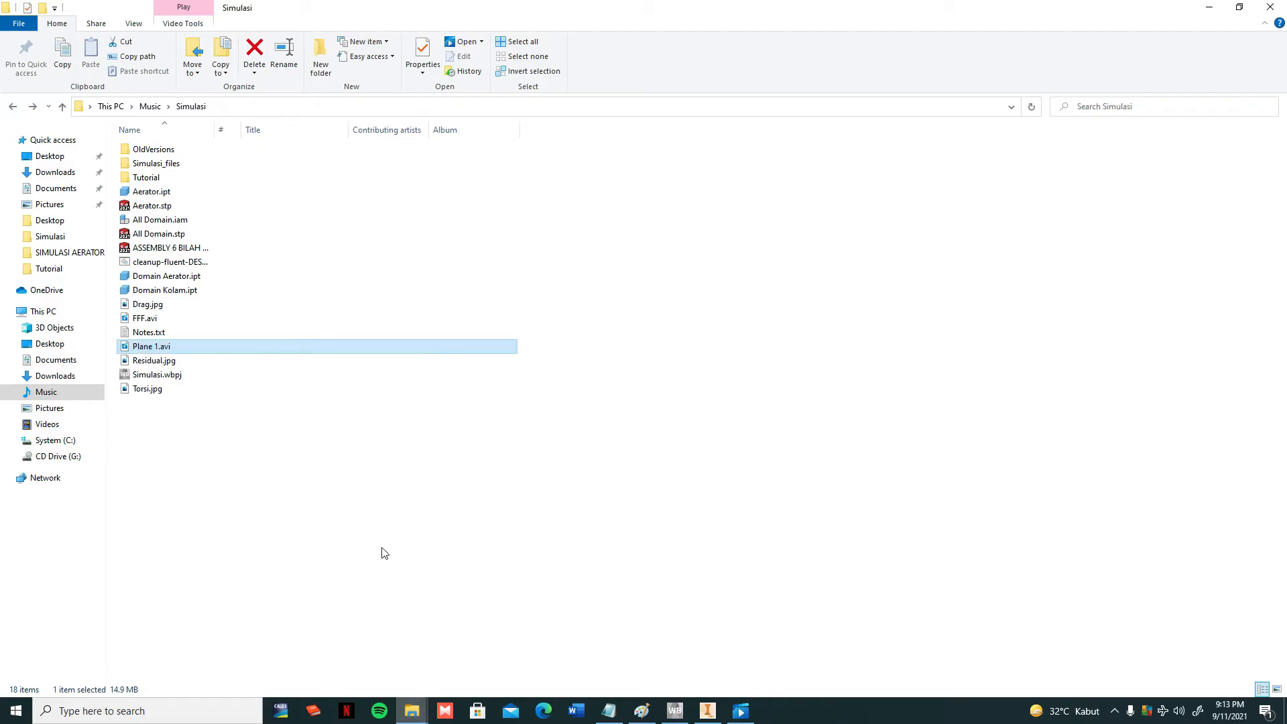
{"action": "double_click", "coordinate": [161, 390]}
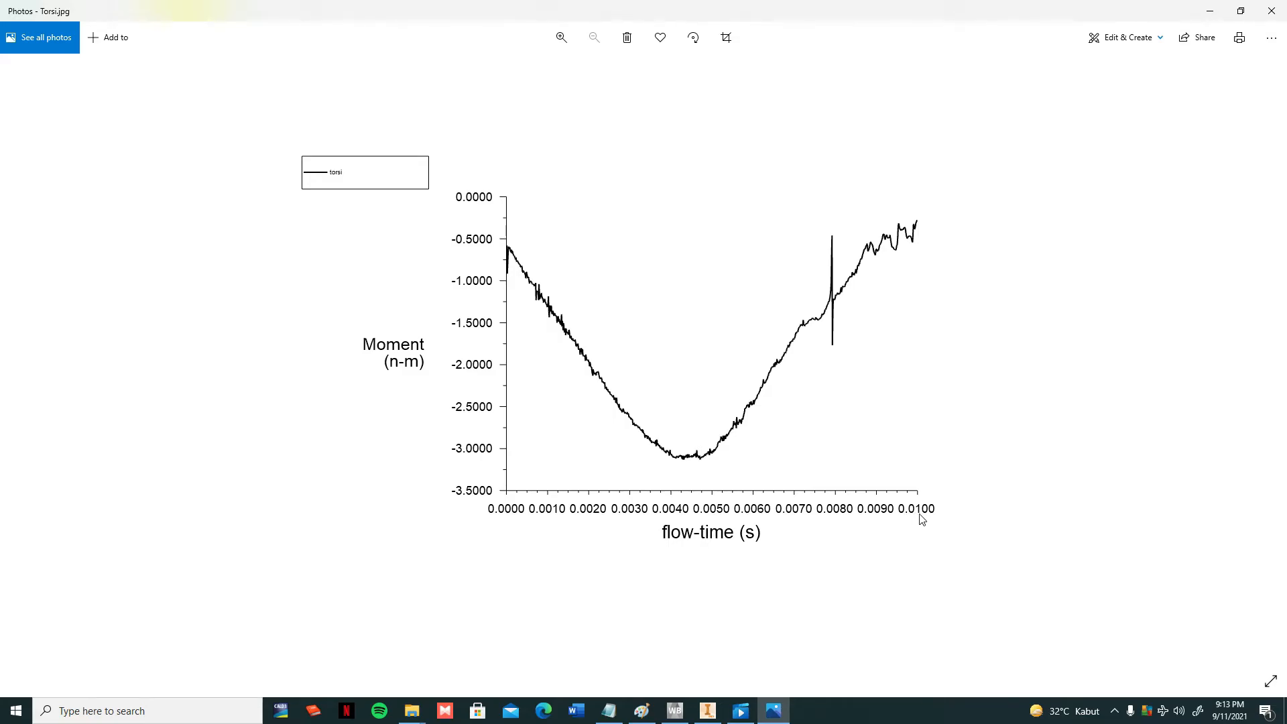
{"action": "left_click", "coordinate": [1210, 11]}
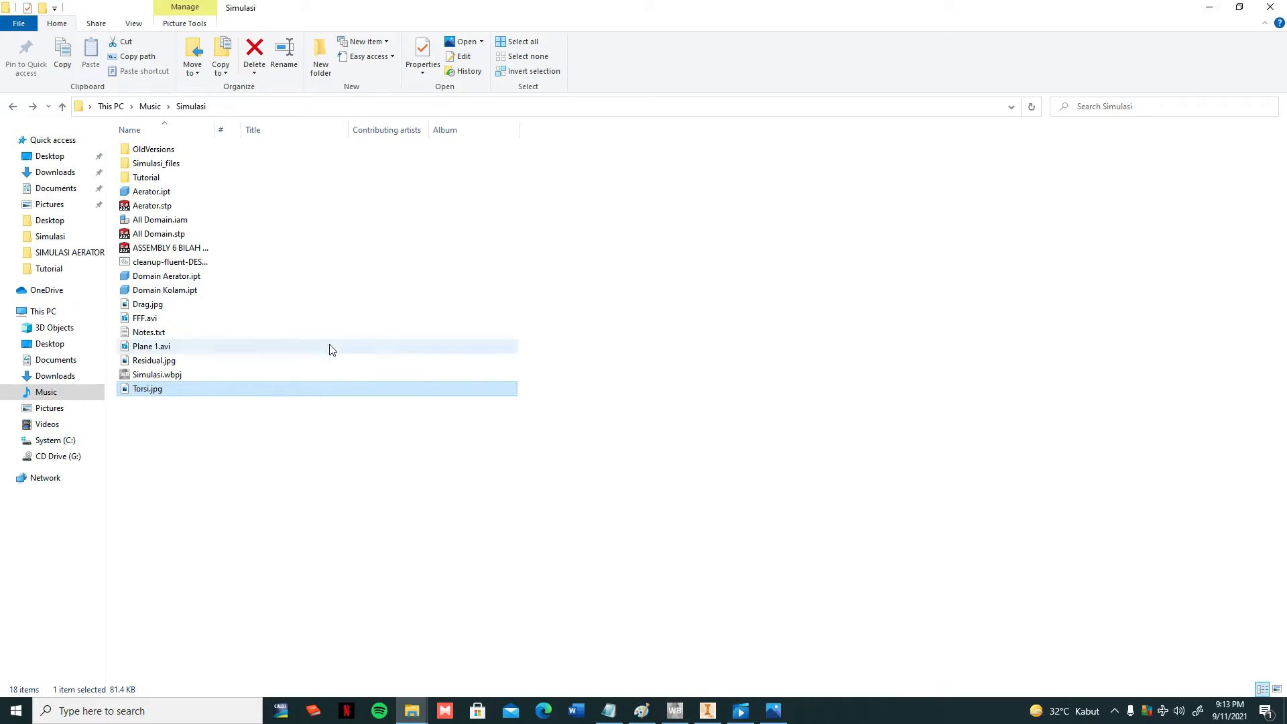
- Switch to Workbench and open the Solution cell of the Fluid Flow (Fluent) system for editing in Fluent
{"action": "left_click", "coordinate": [687, 714]}
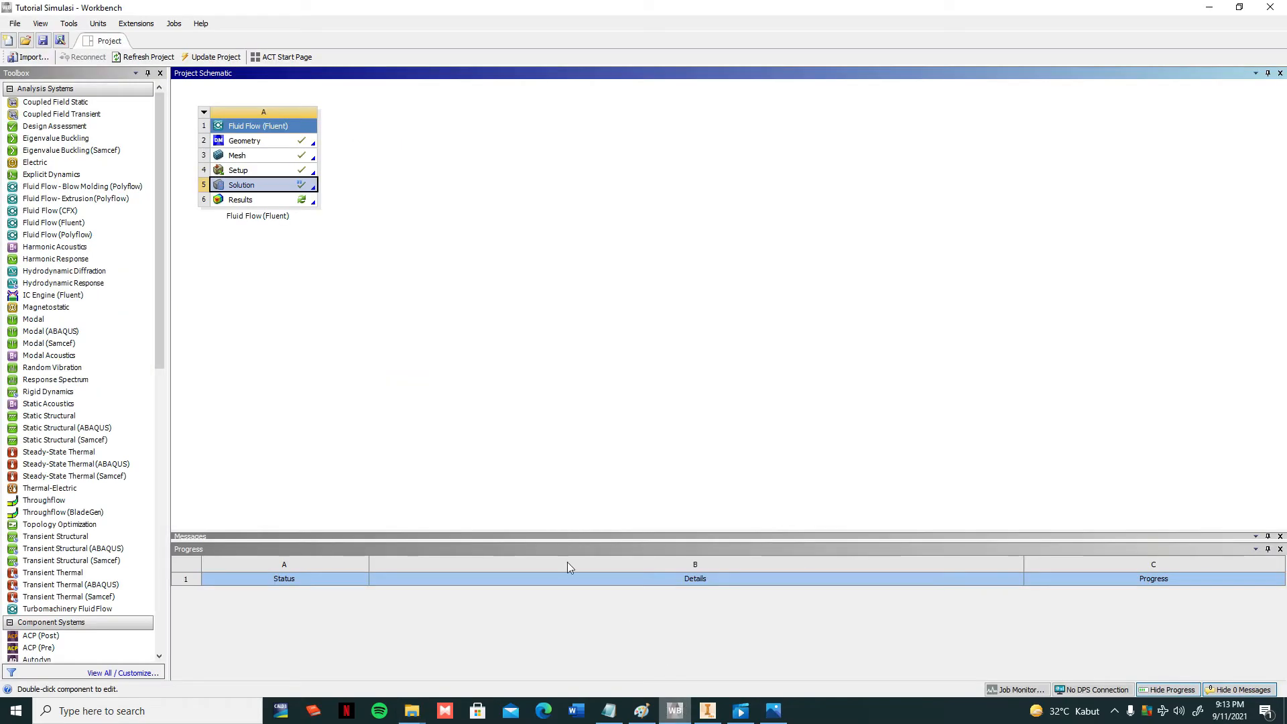
{"action": "right_click", "coordinate": [272, 179]}
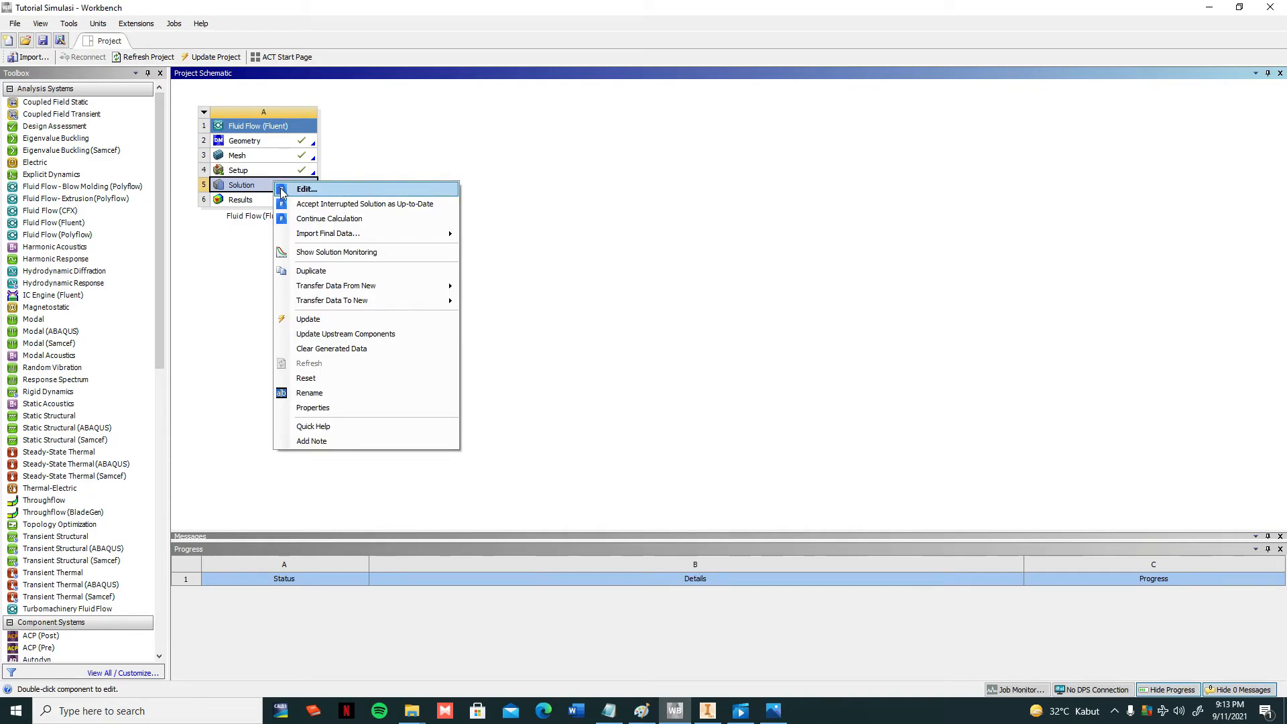
{"action": "left_click", "coordinate": [280, 190]}
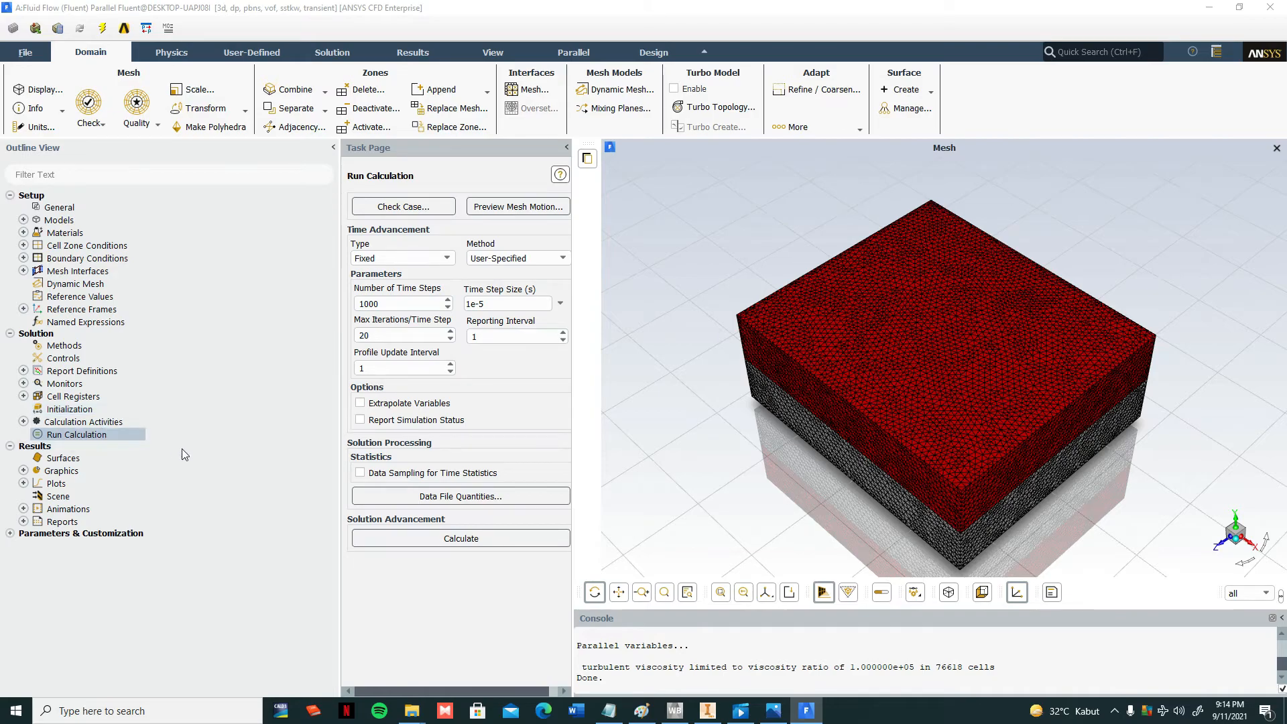
- Continue the calculation from the reopened solution and stop it at the end of the current iteration
{"action": "left_click", "coordinate": [408, 536]}
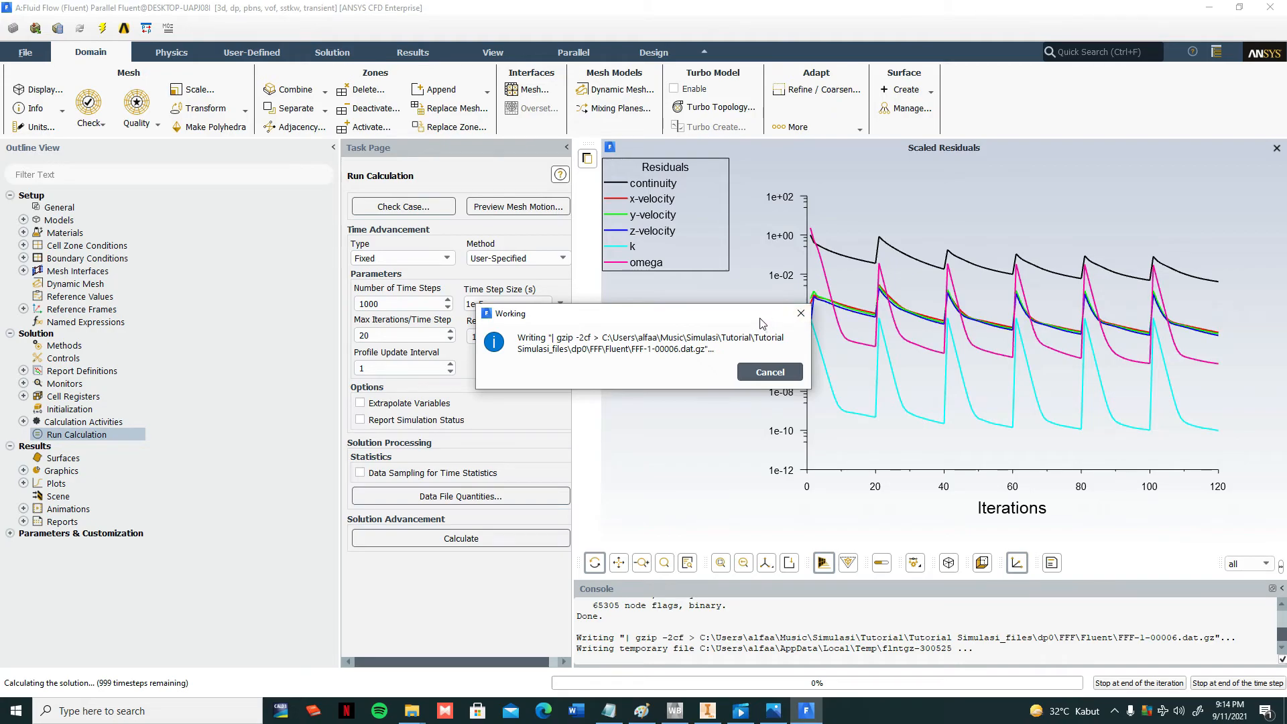
{"action": "left_click_drag", "start_coordinate": [763, 324], "coordinate": [749, 326]}
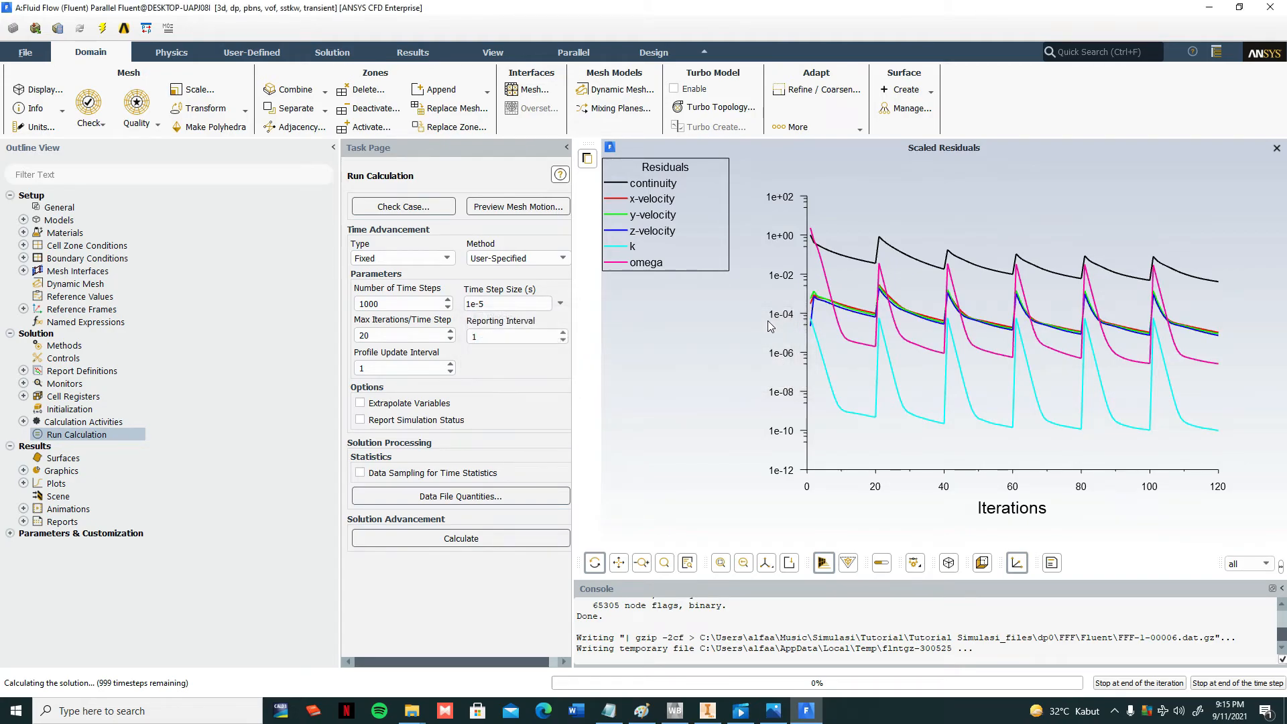
{"action": "left_click", "coordinate": [1130, 683]}
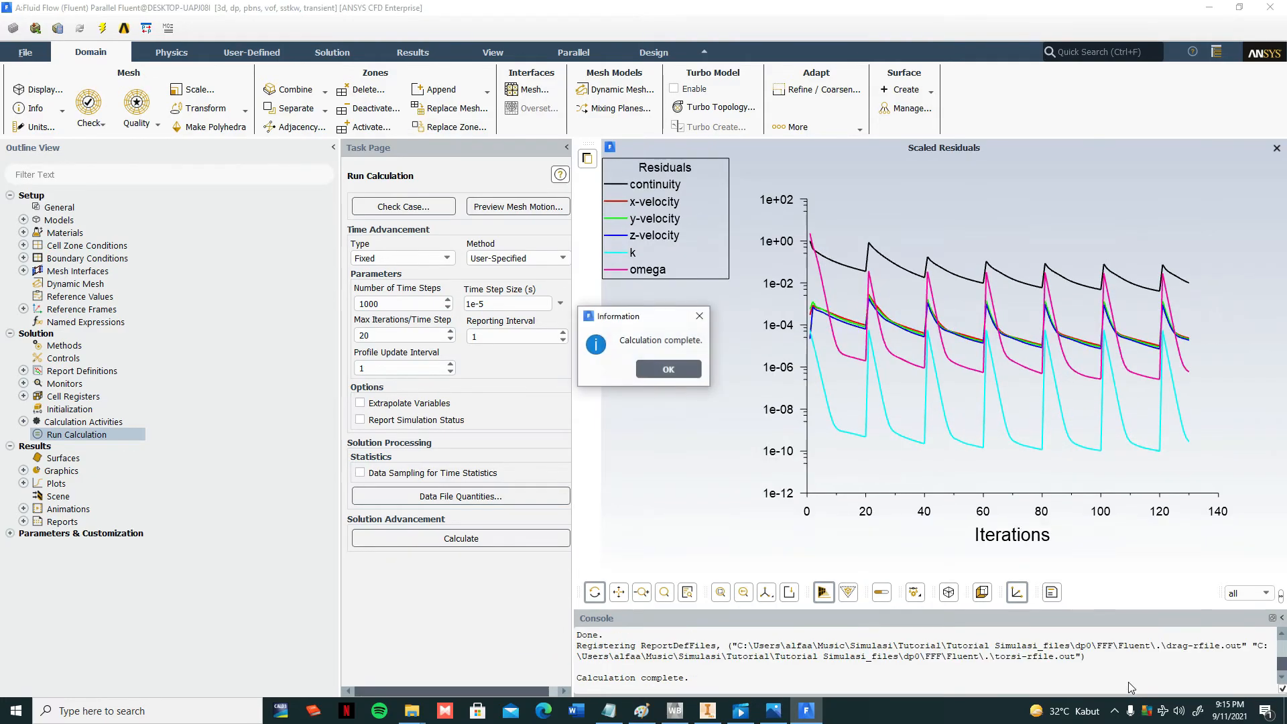
- Continue the calculation using the settings and mesh changes for the current calculation only, and stop it at the end of the iteration
{"action": "left_click", "coordinate": [671, 369]}
{"action": "left_click", "coordinate": [476, 540]}
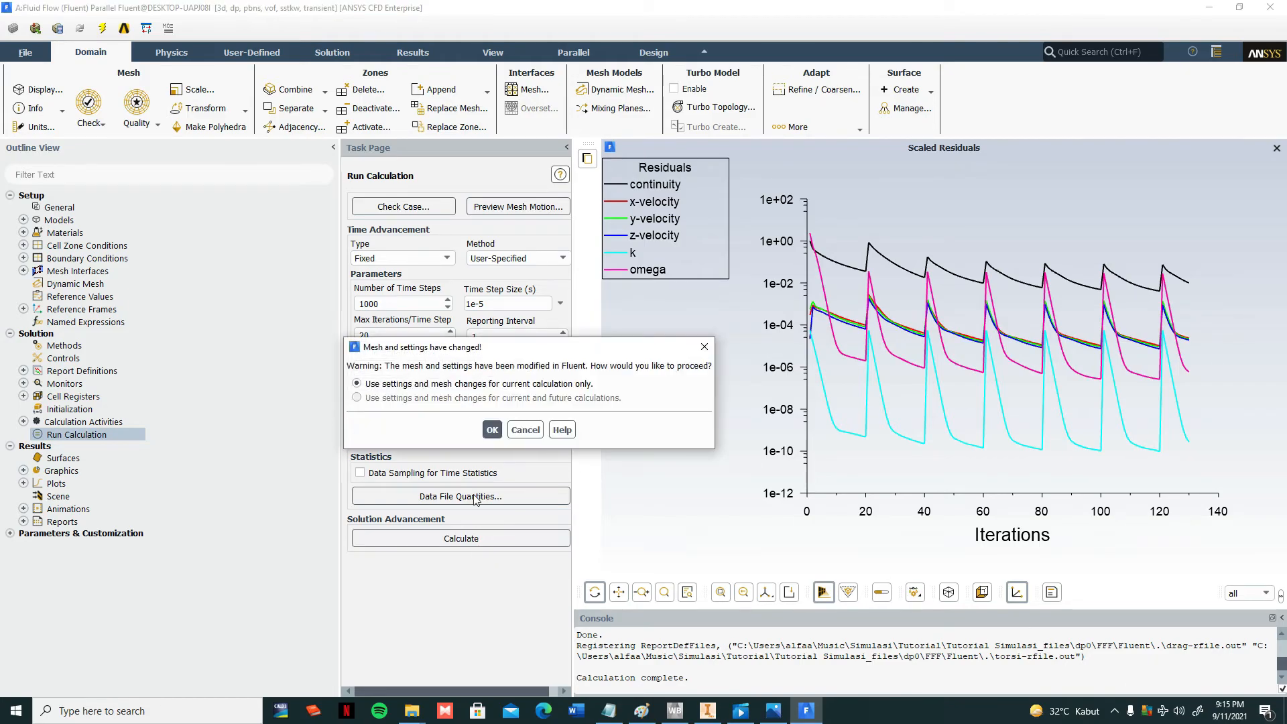
{"action": "left_click", "coordinate": [492, 429]}
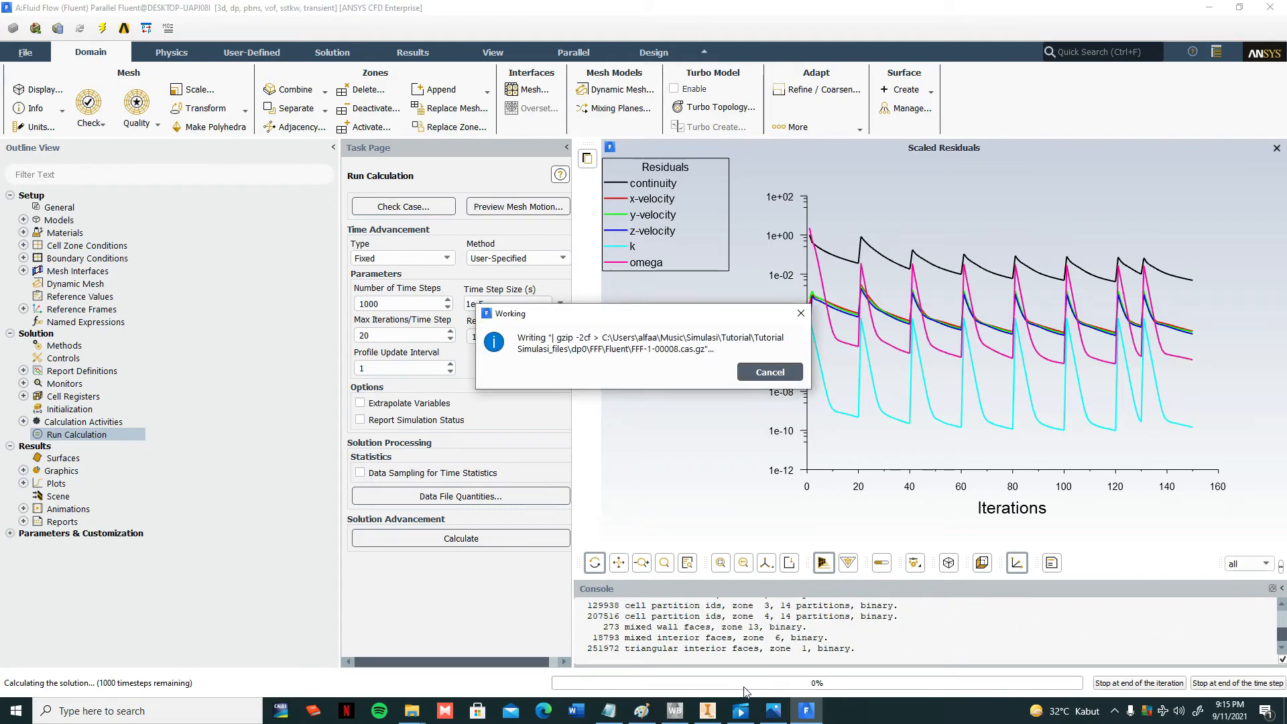
{"action": "left_click", "coordinate": [1128, 683]}
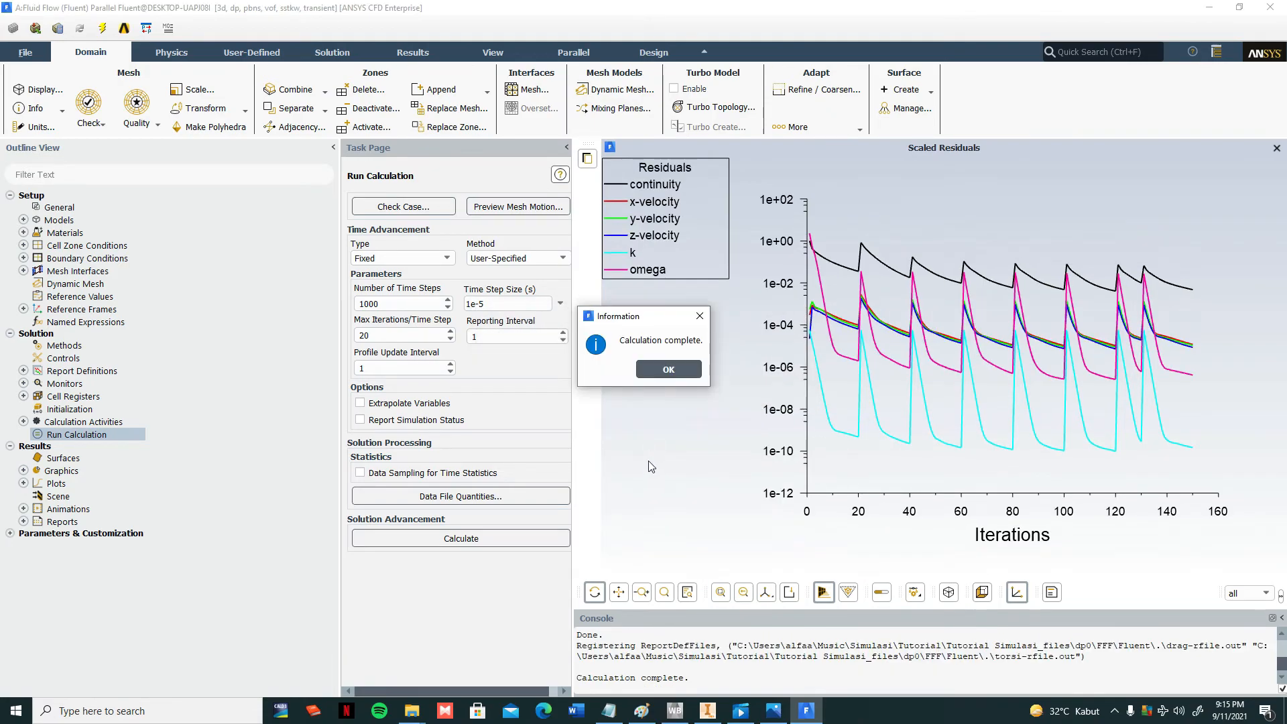
{"action": "left_click", "coordinate": [673, 370]}
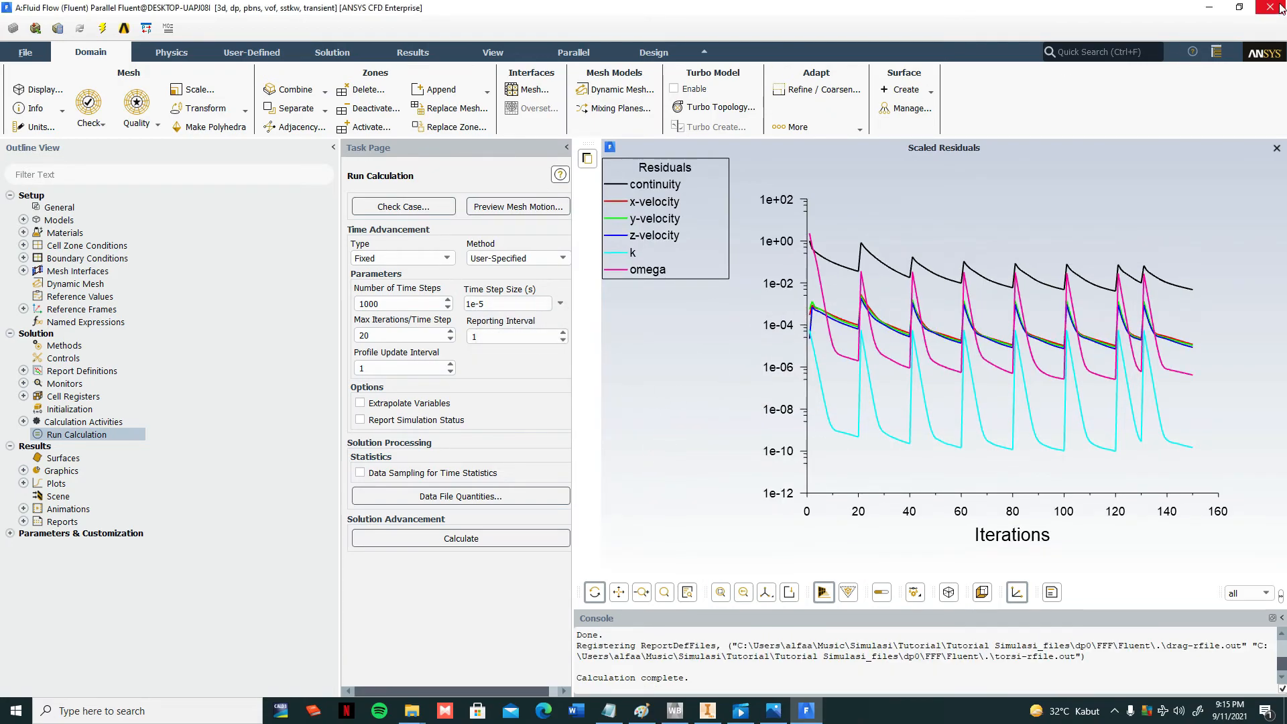
- Quit Fluent, using the settings changes for the current calculation only
{"action": "left_click", "coordinate": [1270, 7]}
{"action": "left_click", "coordinate": [645, 372]}
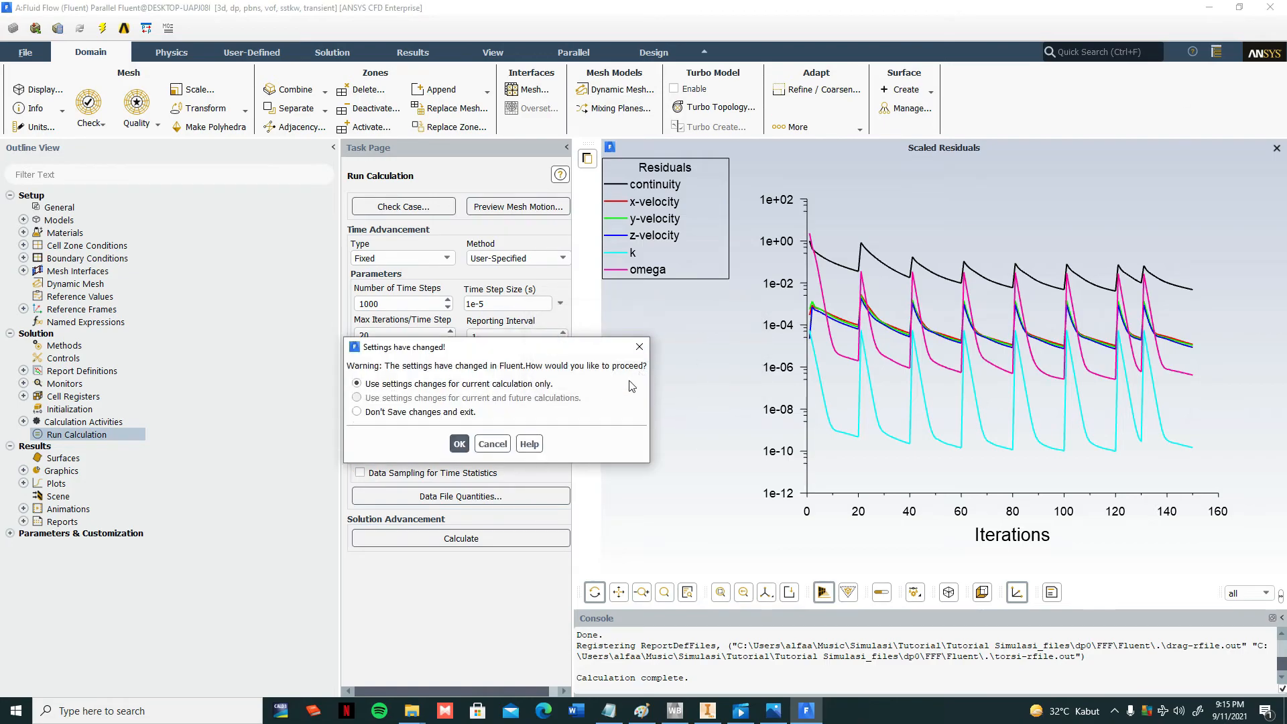
{"action": "left_click", "coordinate": [462, 442]}
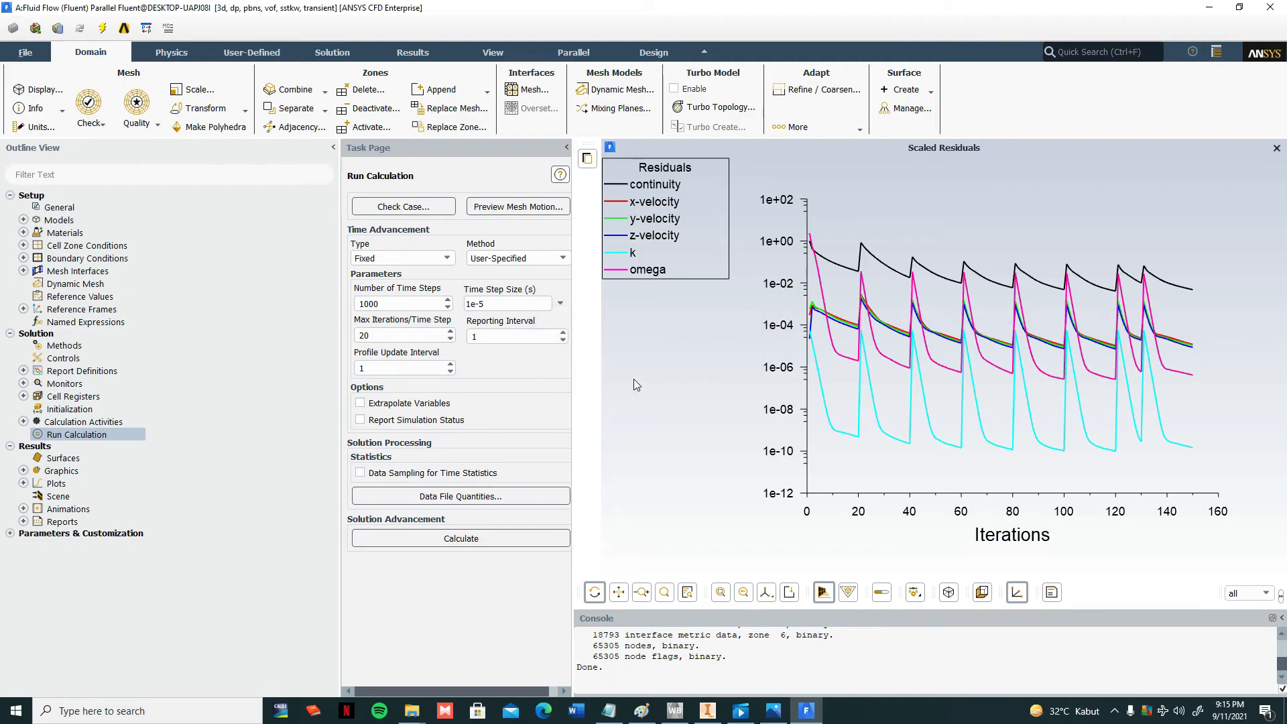
{"action": "left_click", "coordinate": [1262, 10]}
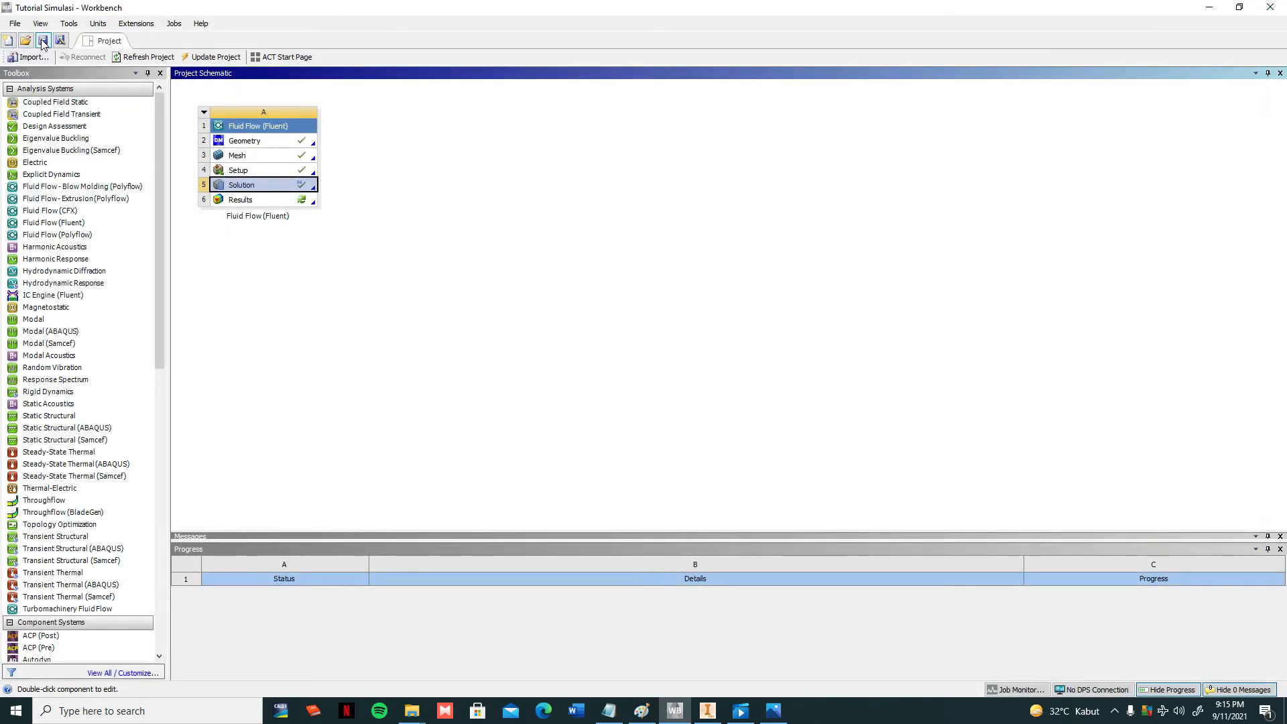
- Save the Tutorial Simulasi project and close Workbench
{"action": "left_click", "coordinate": [42, 41]}
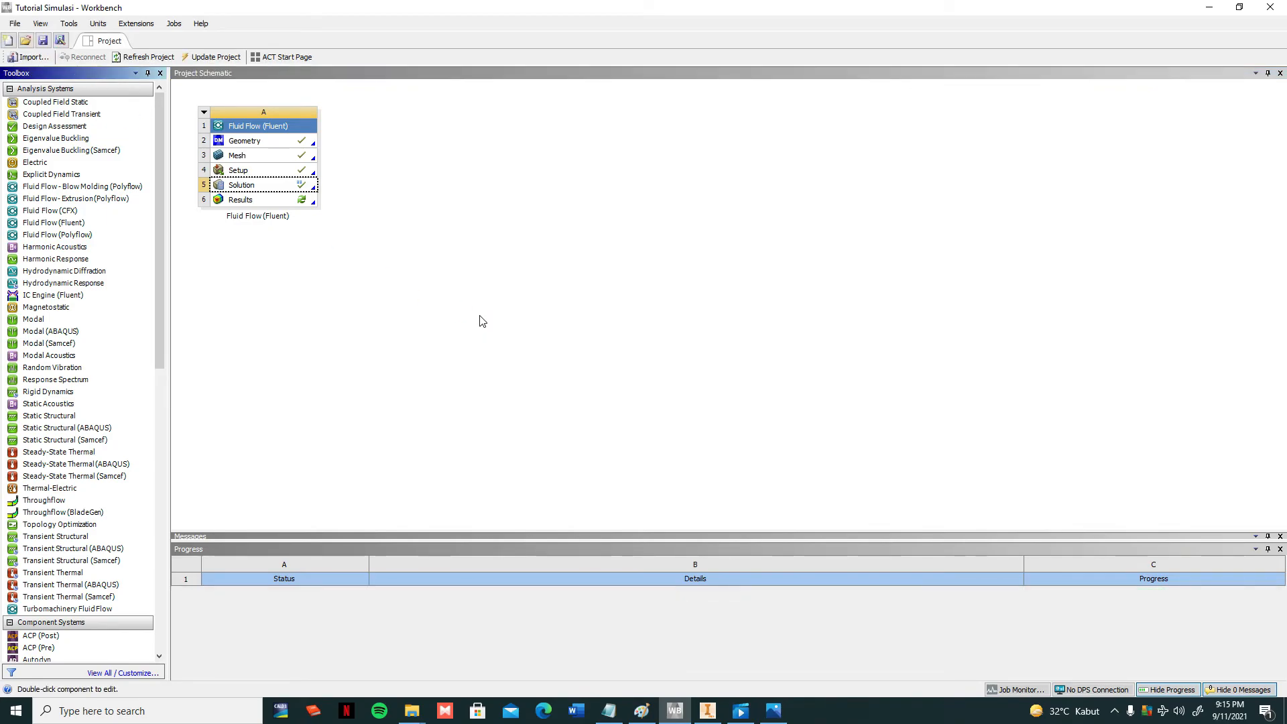
{"action": "left_click", "coordinate": [1271, 7]}
- Reopen the Tutorial Simulasi project from the Tutorial folder and open its Solution cell for editing in Fluent
{"action": "double_click", "coordinate": [148, 177]}
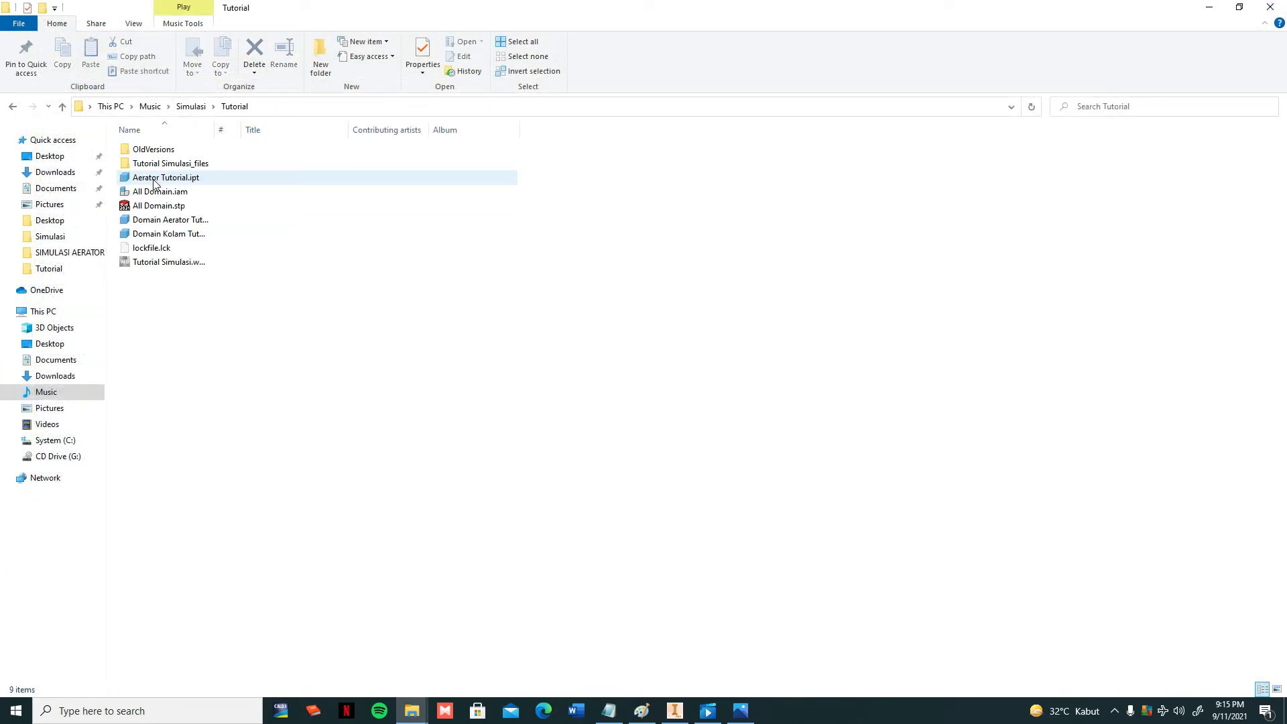
{"action": "double_click", "coordinate": [160, 262]}
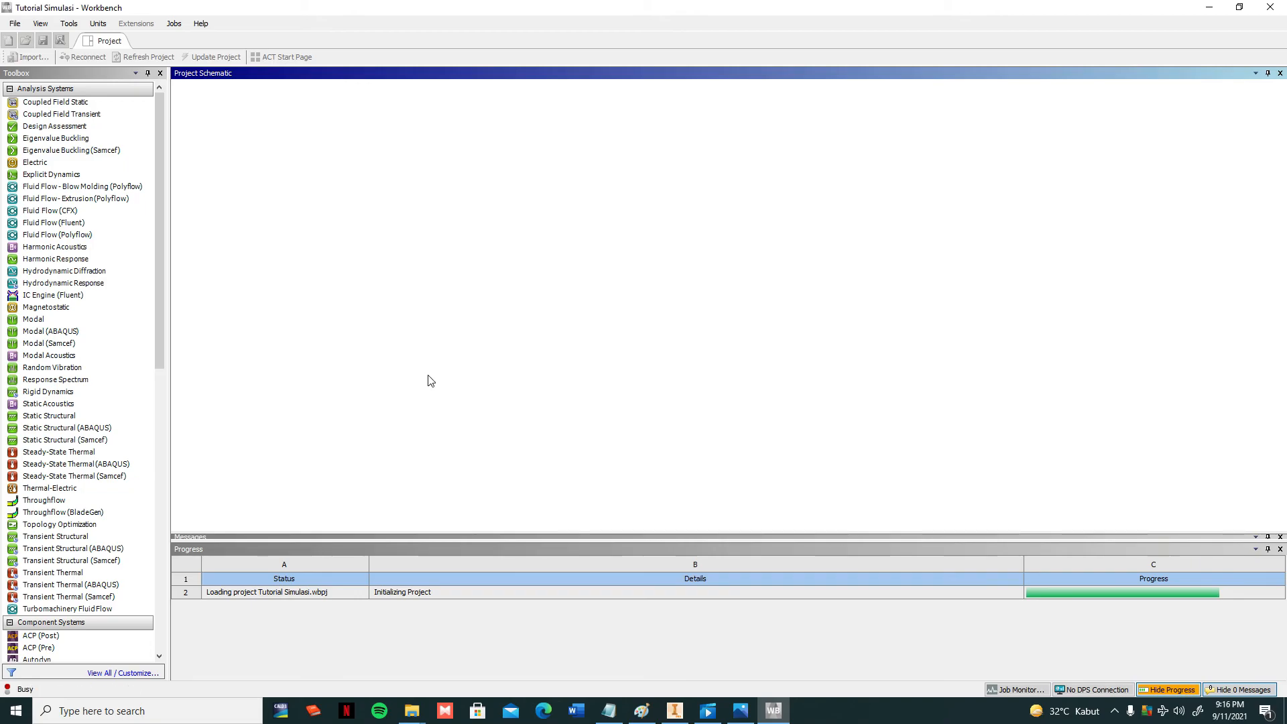
{"action": "left_click", "coordinate": [271, 186]}
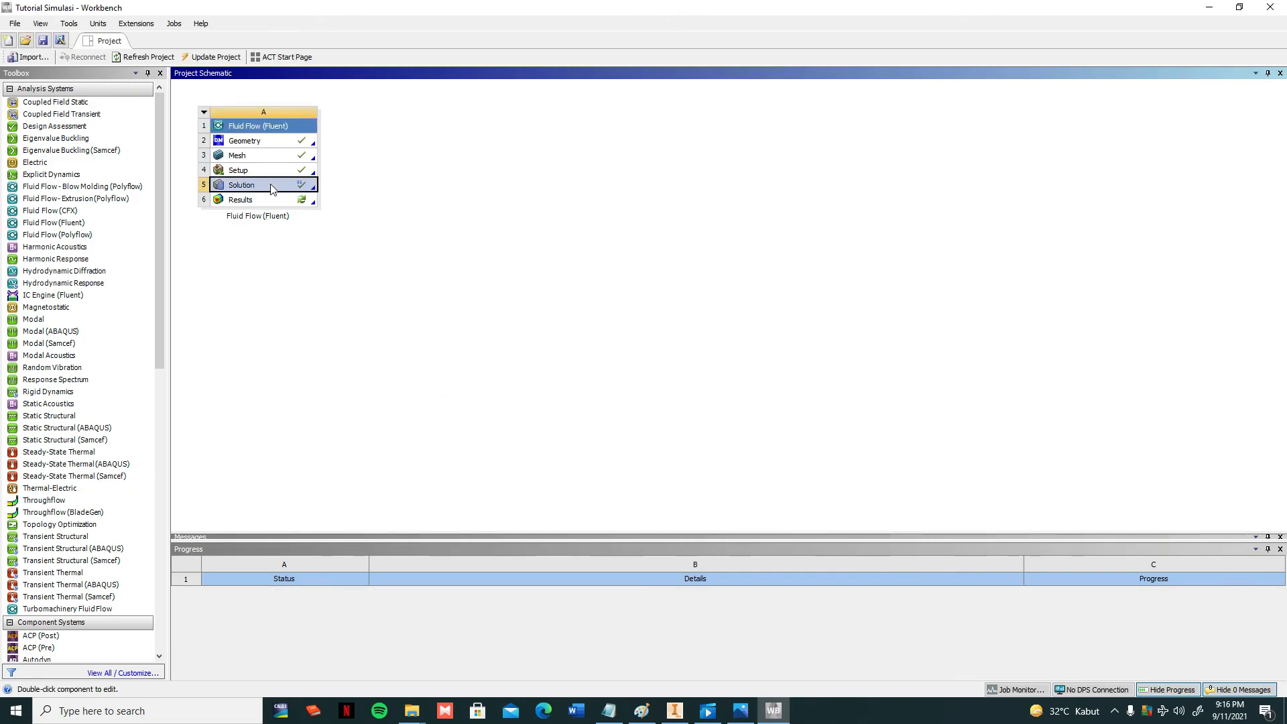
{"action": "right_click", "coordinate": [267, 188]}
{"action": "left_click", "coordinate": [272, 195]}
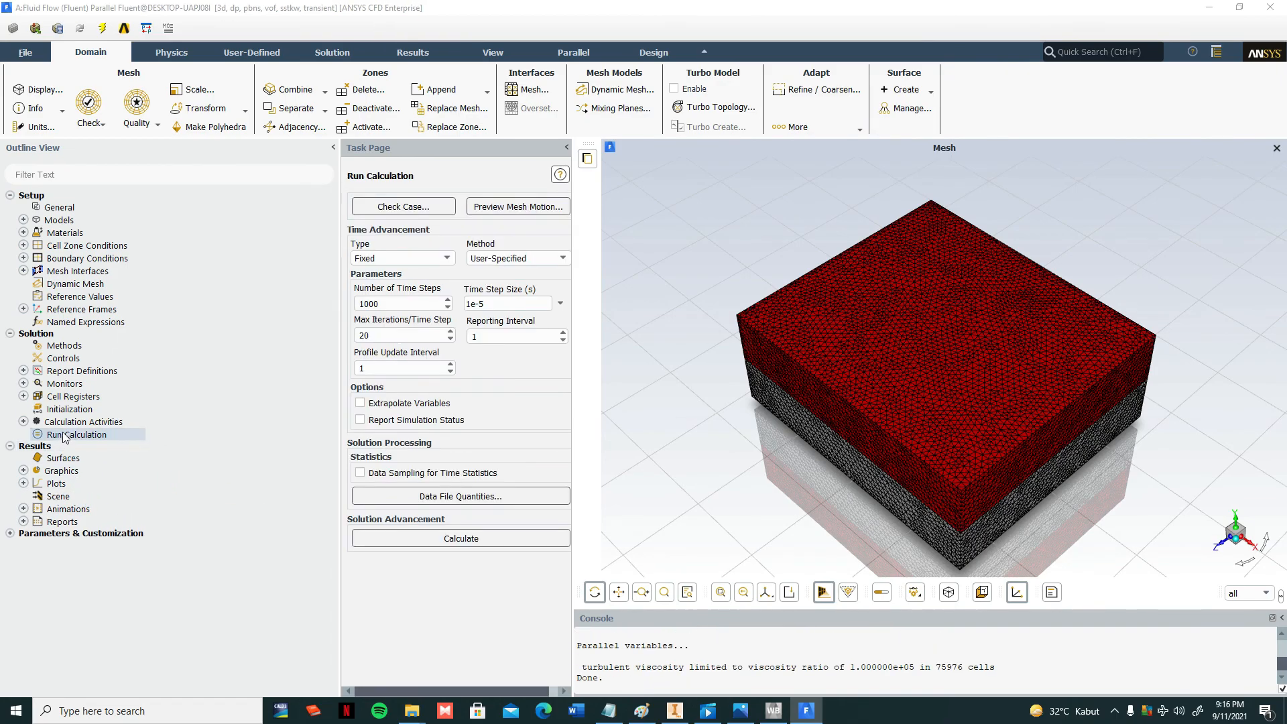
- Run the calculation again with 1000 time steps from the reloaded solution and stop it at the end of the current iteration
{"action": "left_click", "coordinate": [65, 437]}
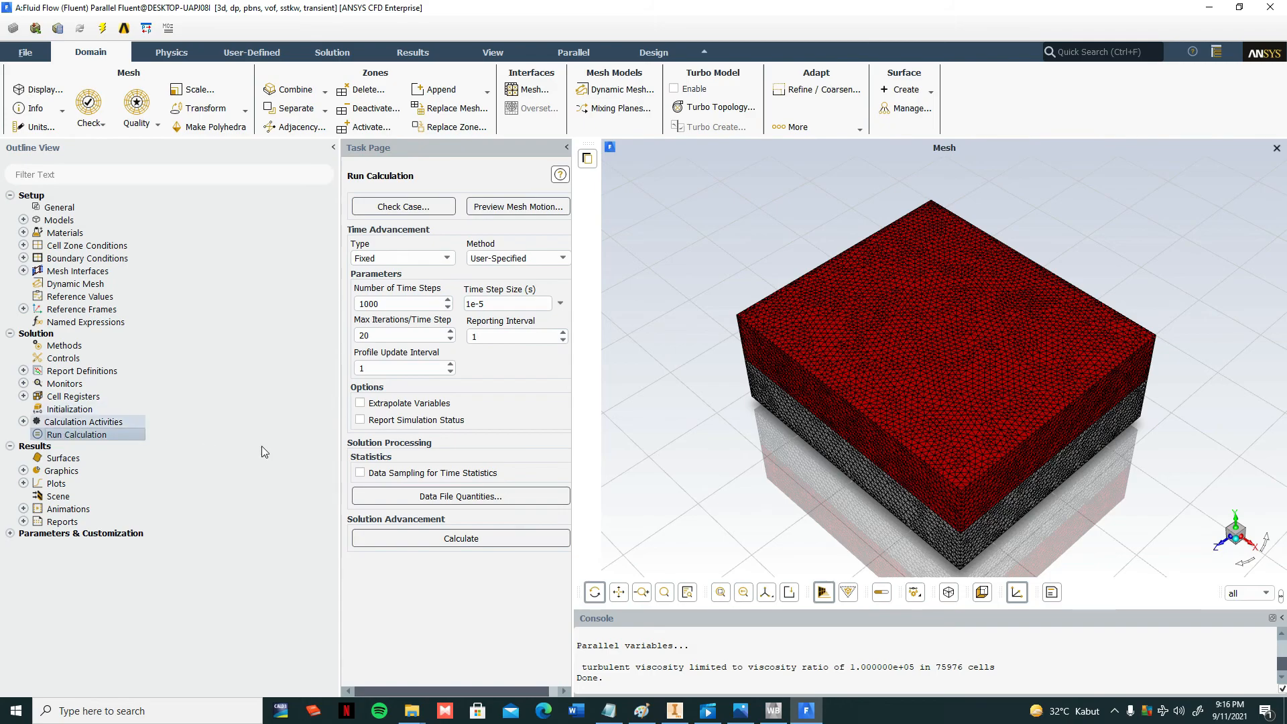
{"action": "left_click", "coordinate": [480, 542]}
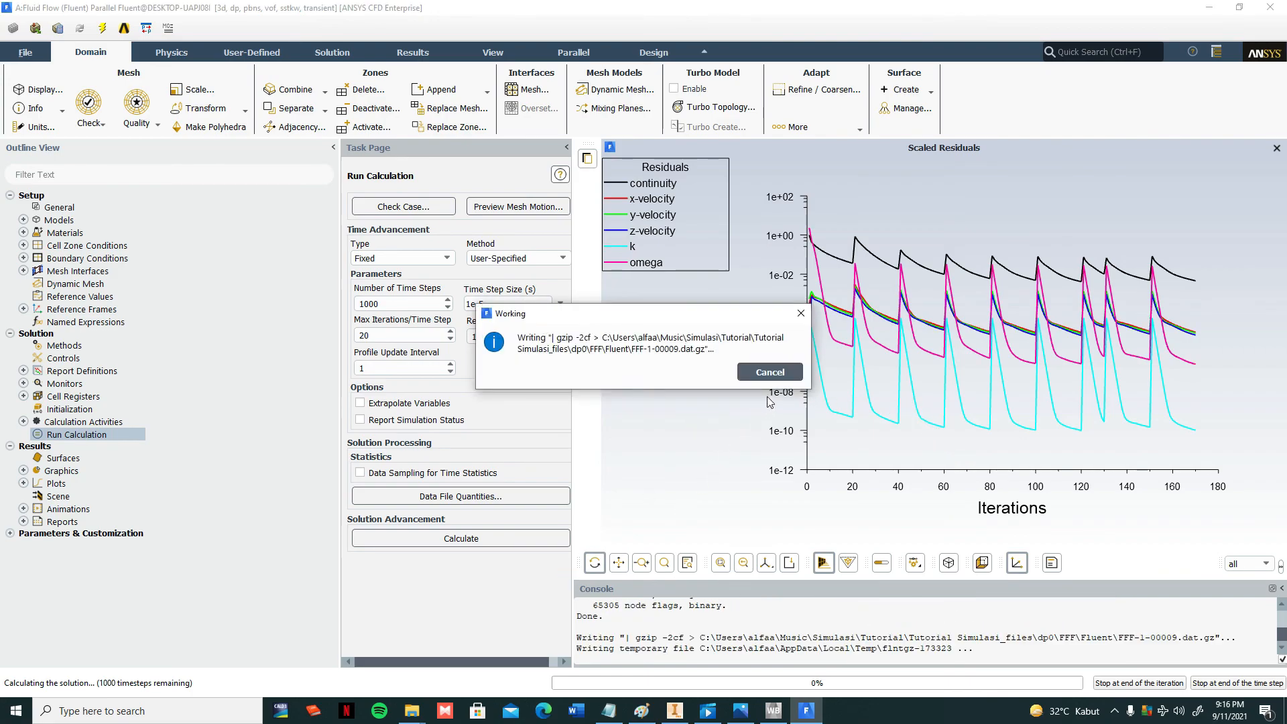
{"action": "left_click", "coordinate": [1137, 683]}
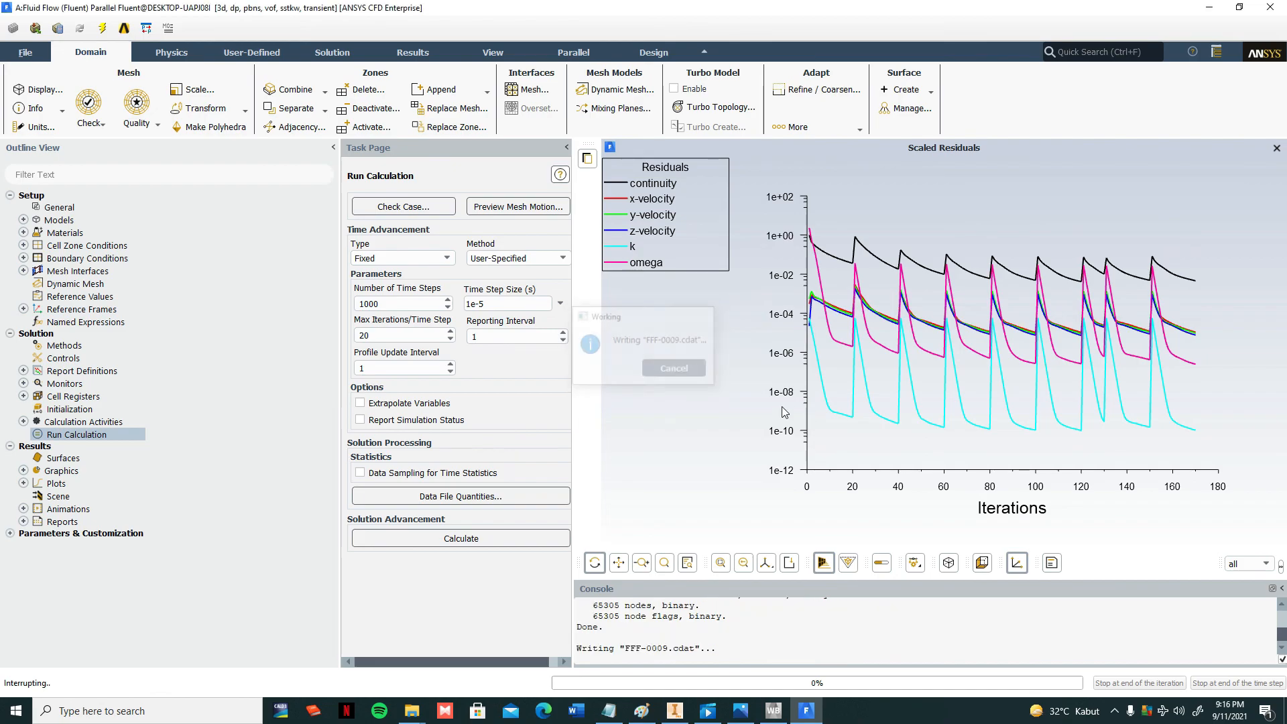
{"action": "left_click", "coordinate": [681, 368]}
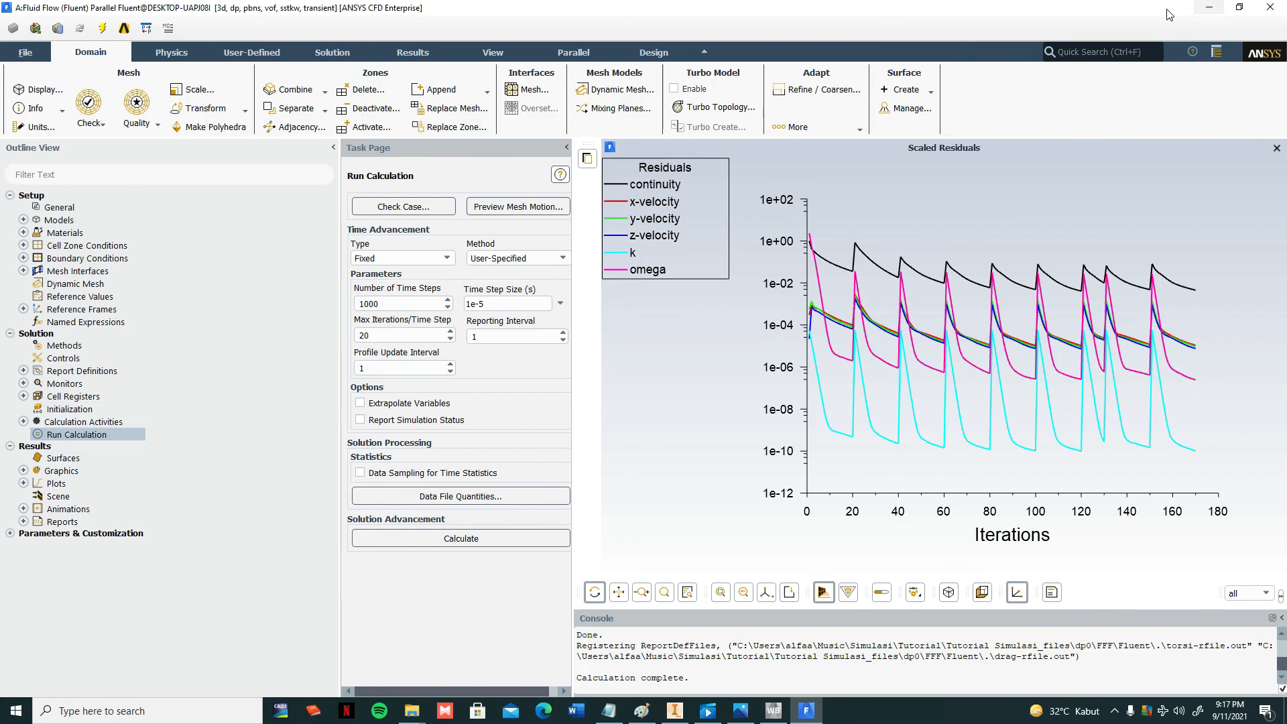
{"action": "left_click", "coordinate": [809, 718]}
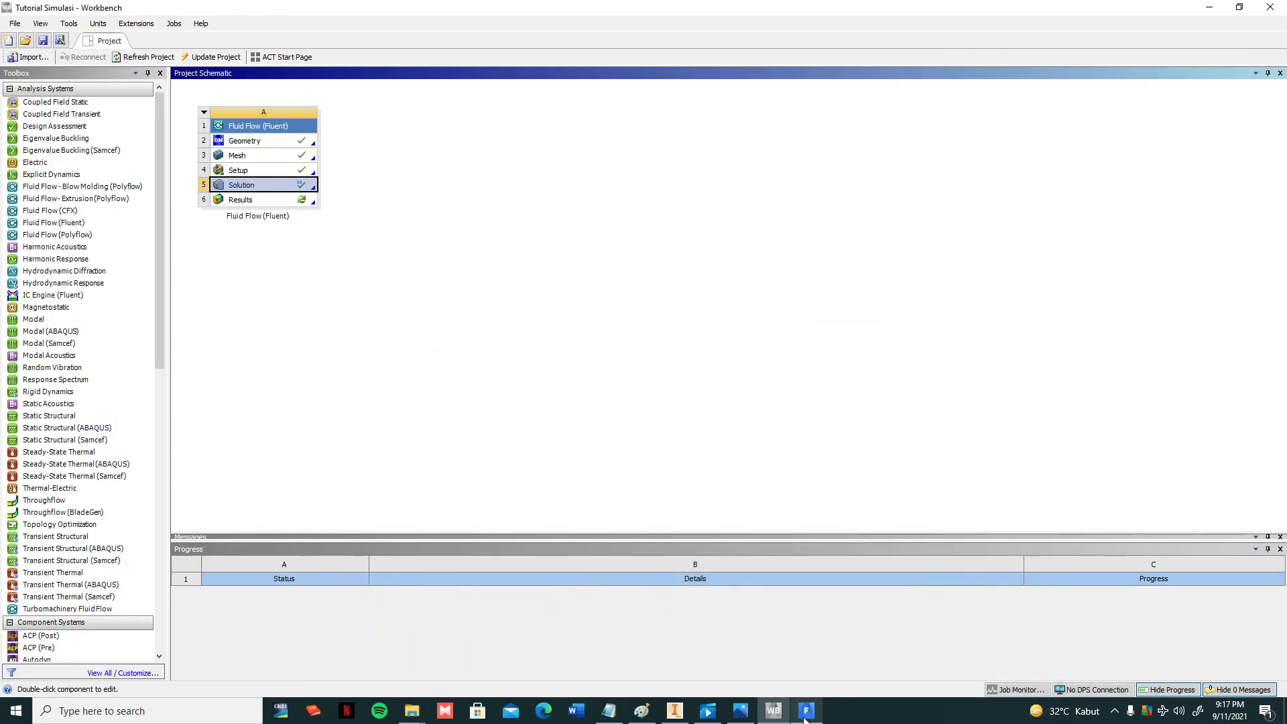
{"action": "key", "text": "alt+z"}
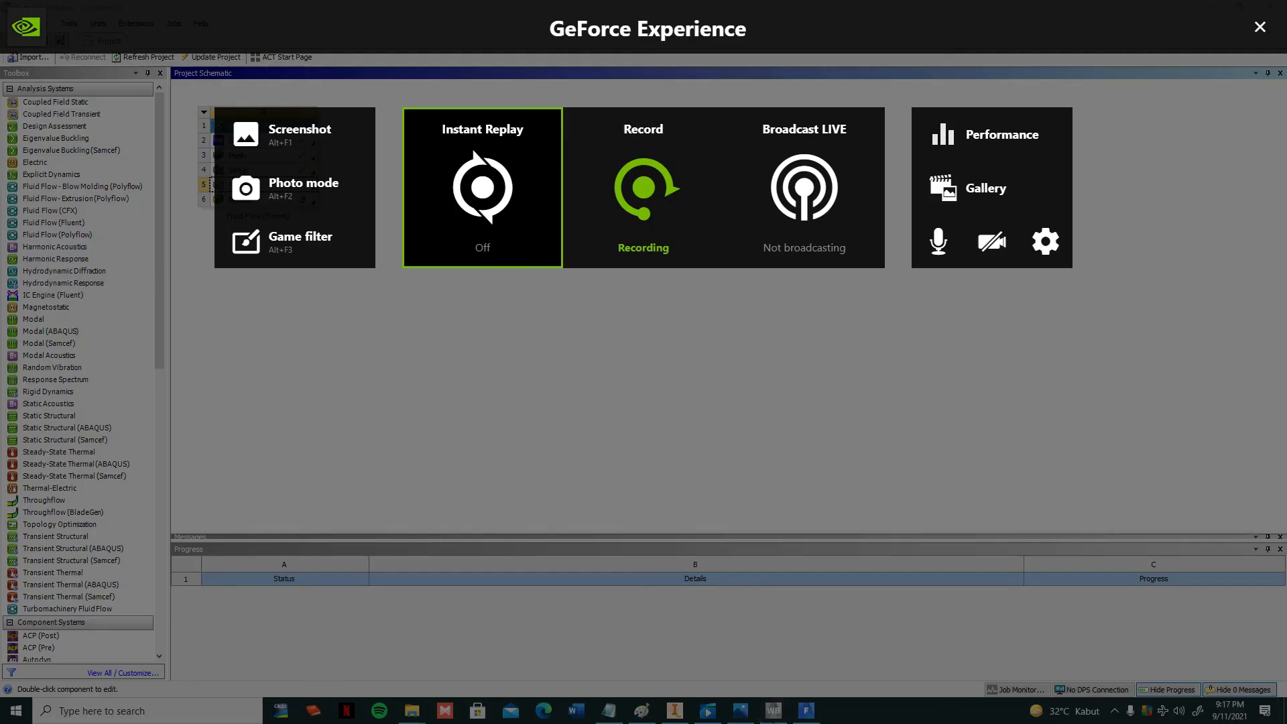